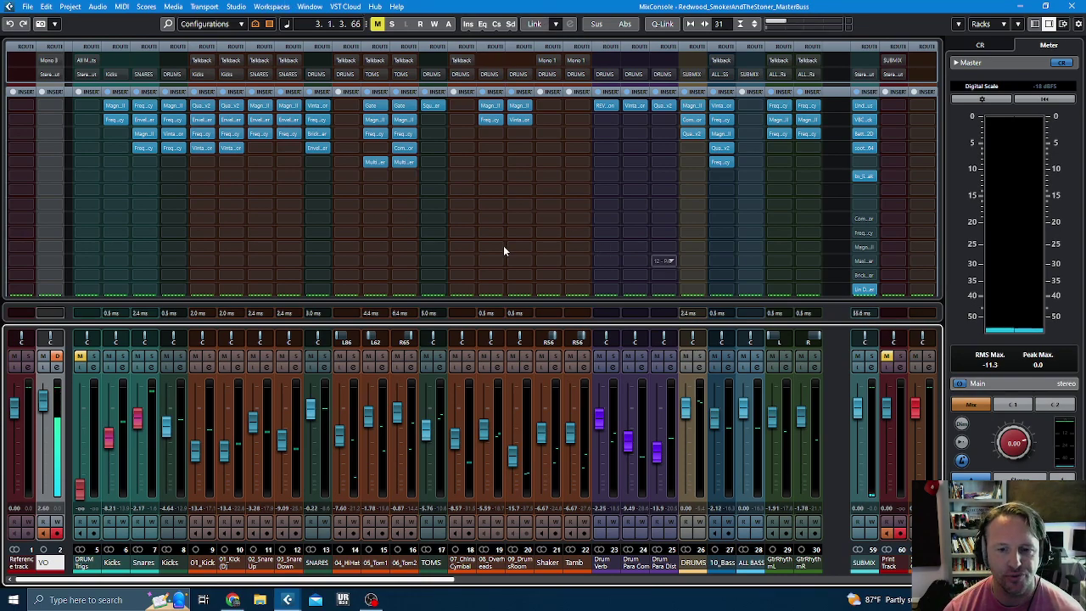
- Examine the Magneto II and MultibandCompressor inserts on the ALL VOX group channel
{"action": "left_click_drag", "start_coordinate": [443, 580], "coordinate": [855, 580]}
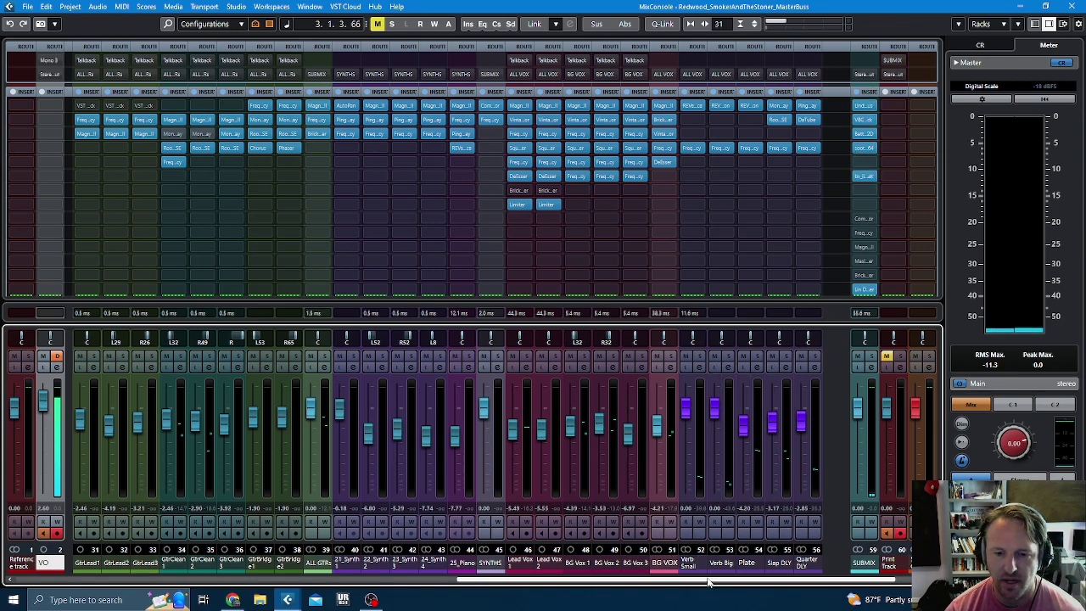
{"action": "scroll", "coordinate": [697, 584], "scroll_direction": "right", "scroll_amount": 2}
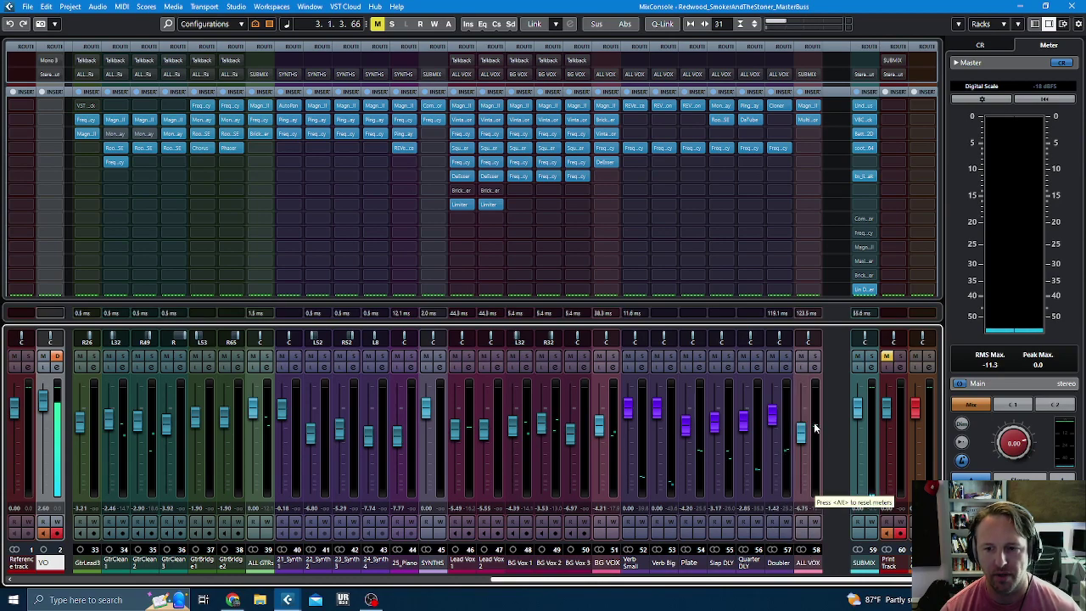
{"action": "left_click", "coordinate": [810, 108]}
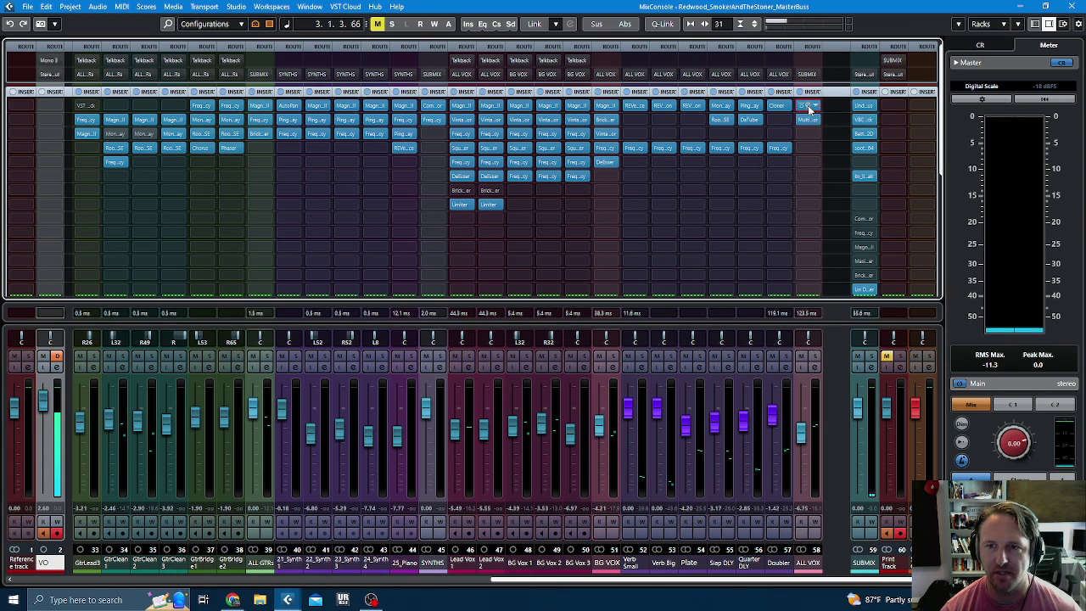
{"action": "left_click", "coordinate": [762, 184]}
{"action": "left_click", "coordinate": [808, 121]}
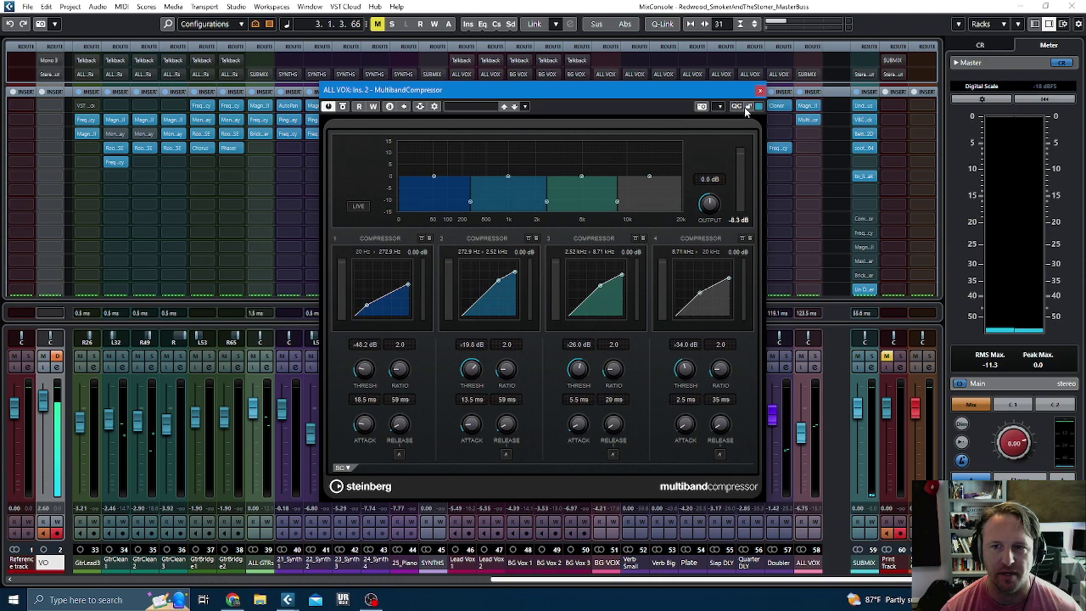
{"action": "left_click", "coordinate": [760, 90]}
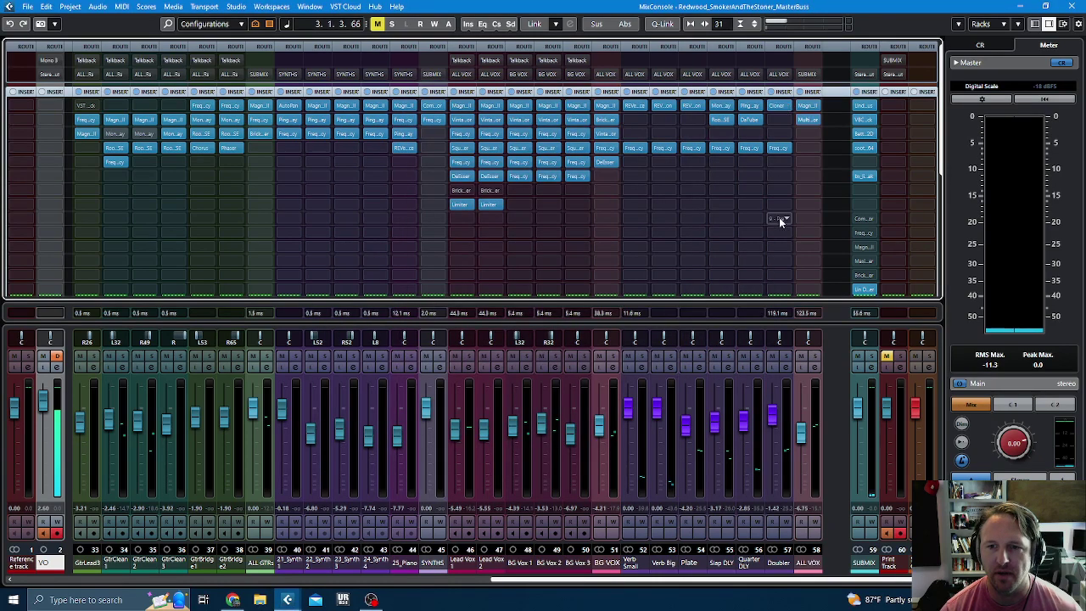
- Review the Frequency EQ on the BG VOX group, the background vocal inserts, and the Squasher and Frequency inserts on Lead Vox 1
{"action": "left_click", "coordinate": [604, 146]}
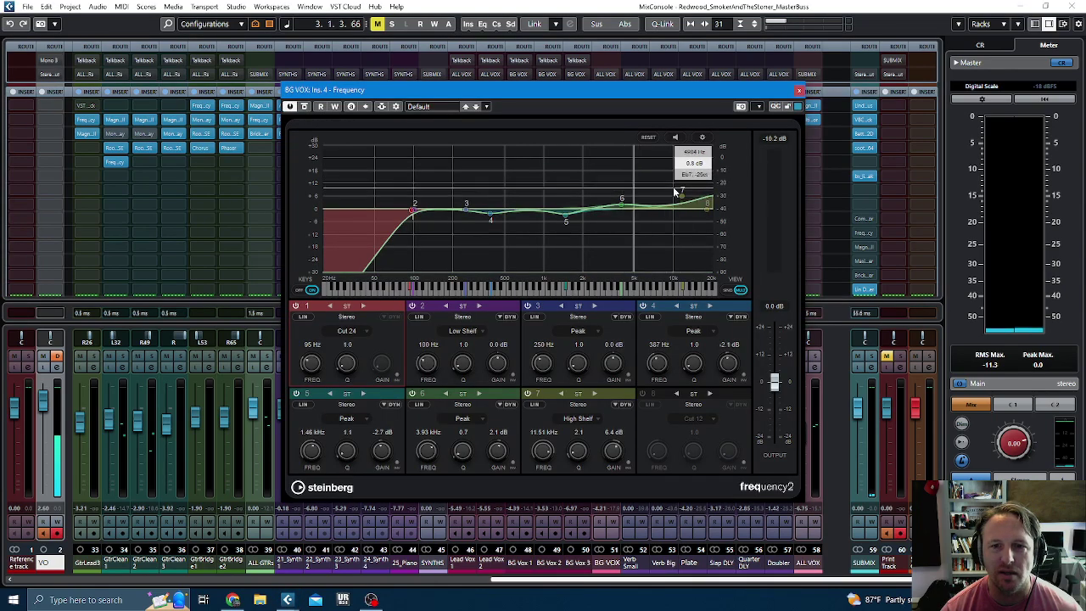
{"action": "left_click", "coordinate": [800, 90]}
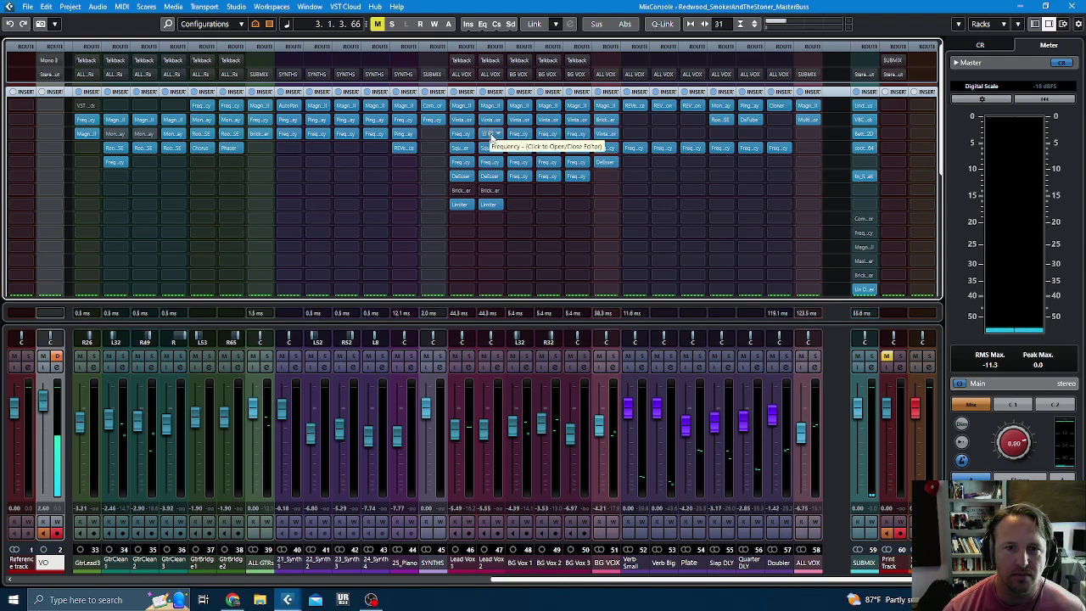
{"action": "left_click", "coordinate": [520, 163]}
{"action": "left_click", "coordinate": [799, 90]}
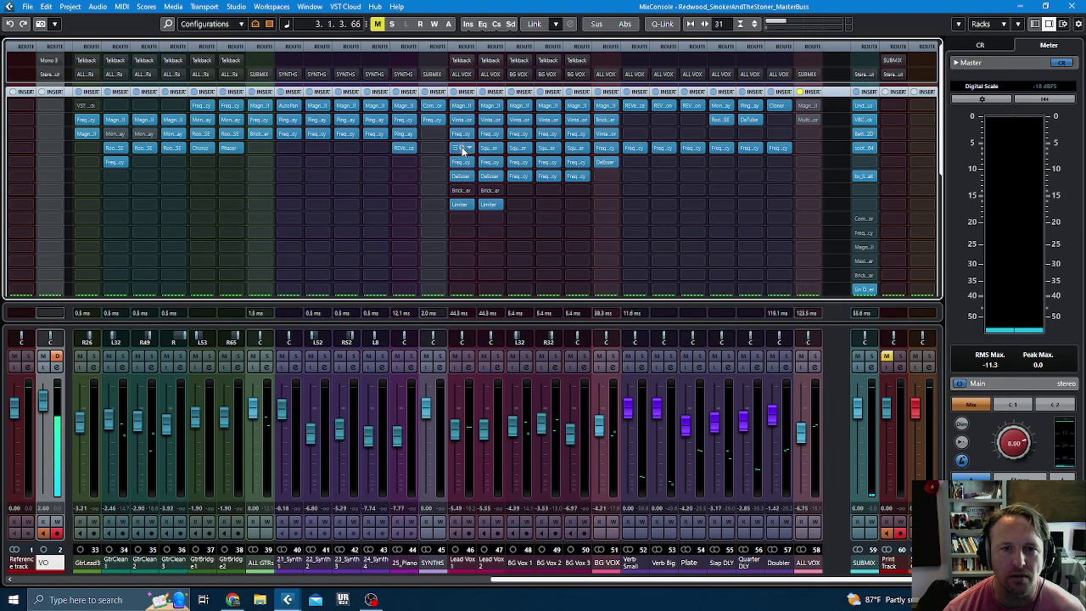
{"action": "left_click", "coordinate": [463, 151]}
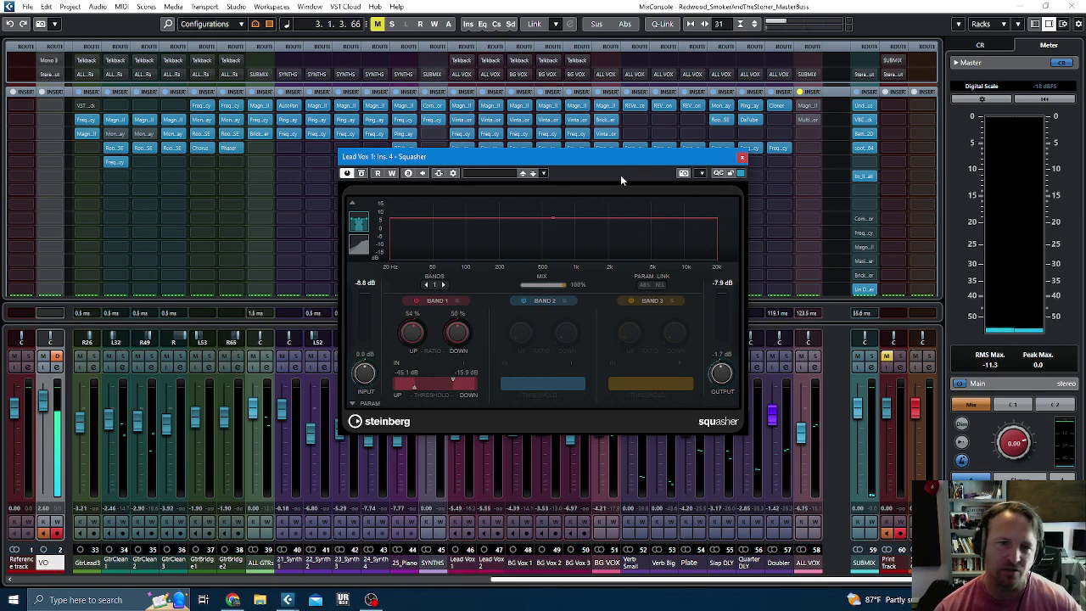
{"action": "left_click", "coordinate": [741, 157]}
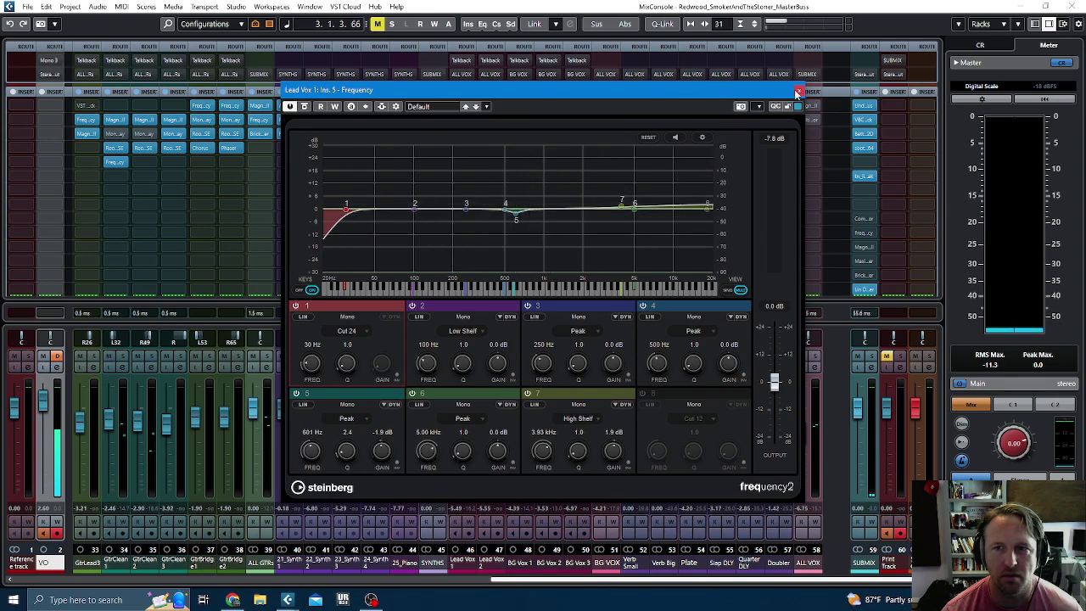
{"action": "left_click", "coordinate": [798, 91]}
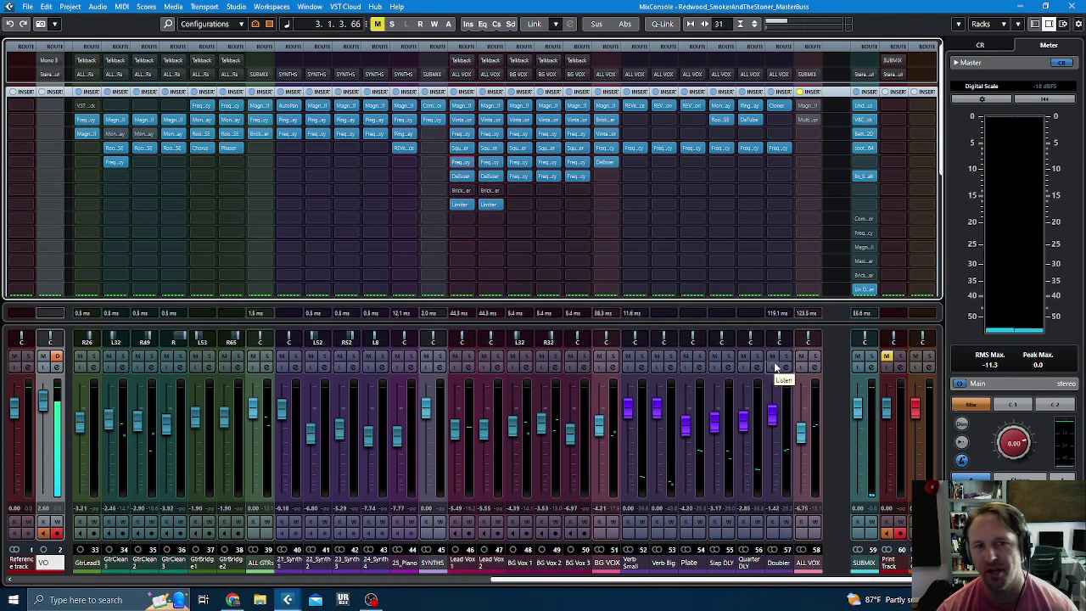
- Remove all insert effects from the Lead Vox 1 track in the project window
{"action": "key", "text": "F3"}
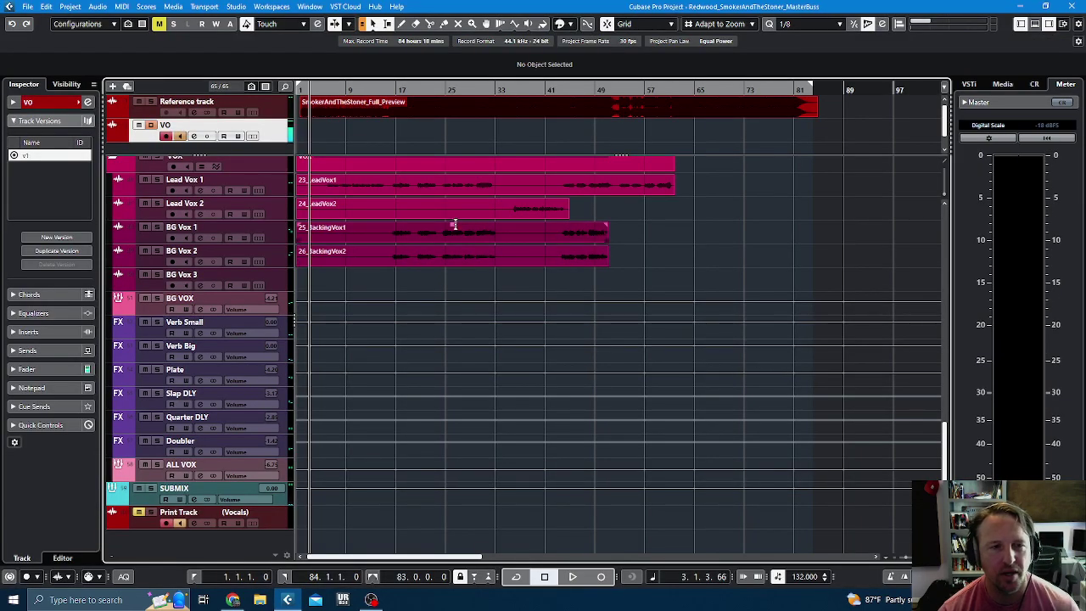
{"action": "left_click", "coordinate": [277, 499]}
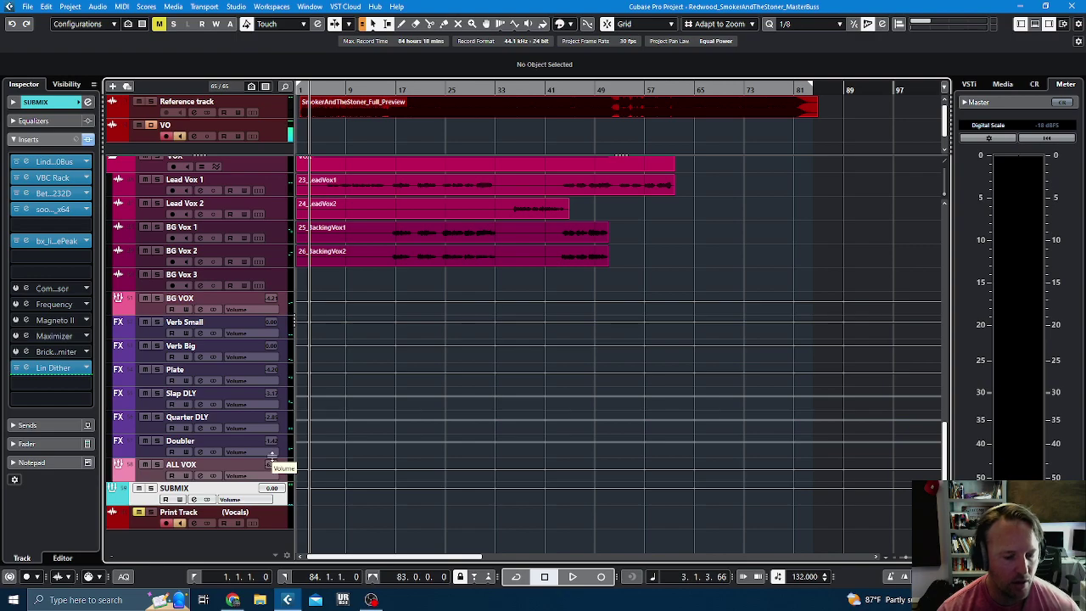
{"action": "left_click", "coordinate": [279, 192]}
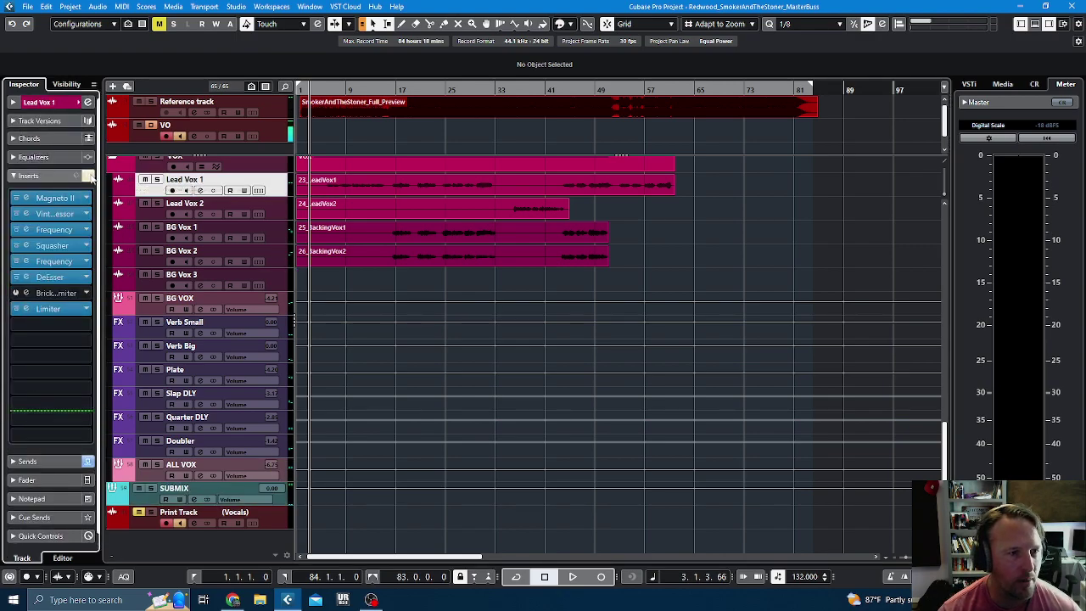
{"action": "left_click", "coordinate": [88, 176]}
{"action": "key", "text": "Return"}
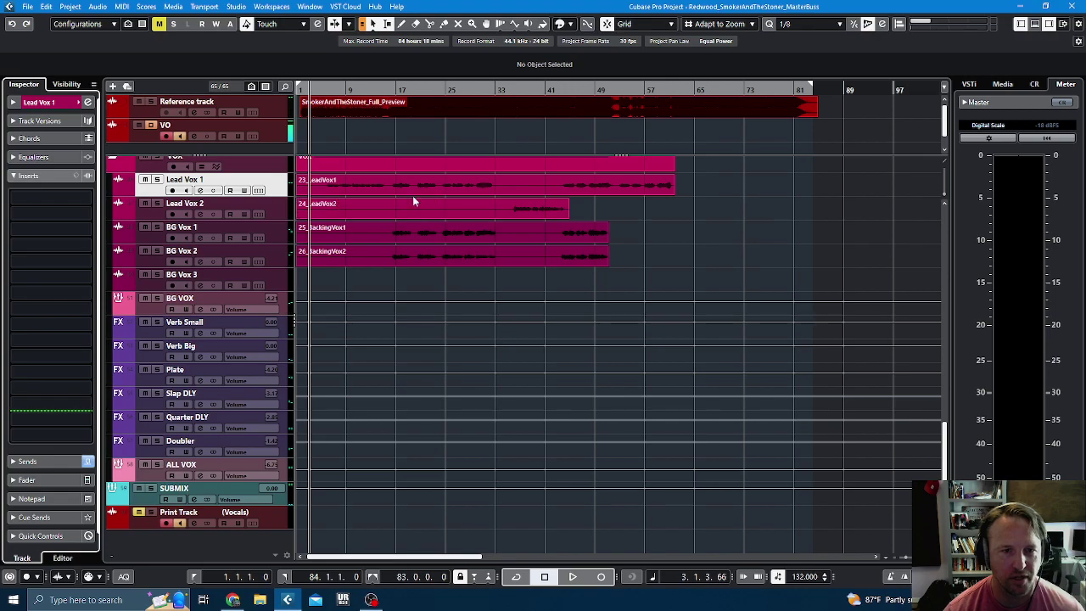
- Check the BG VOX group's inserts and remove all insert effects from the ALL VOX group
{"action": "left_click", "coordinate": [285, 309]}
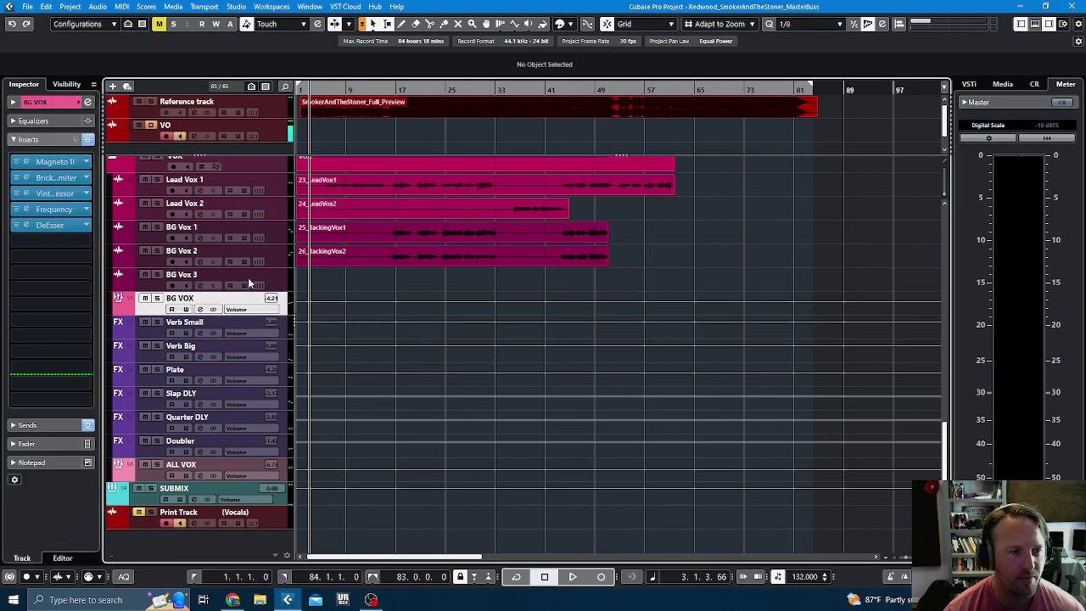
{"action": "left_click", "coordinate": [284, 469]}
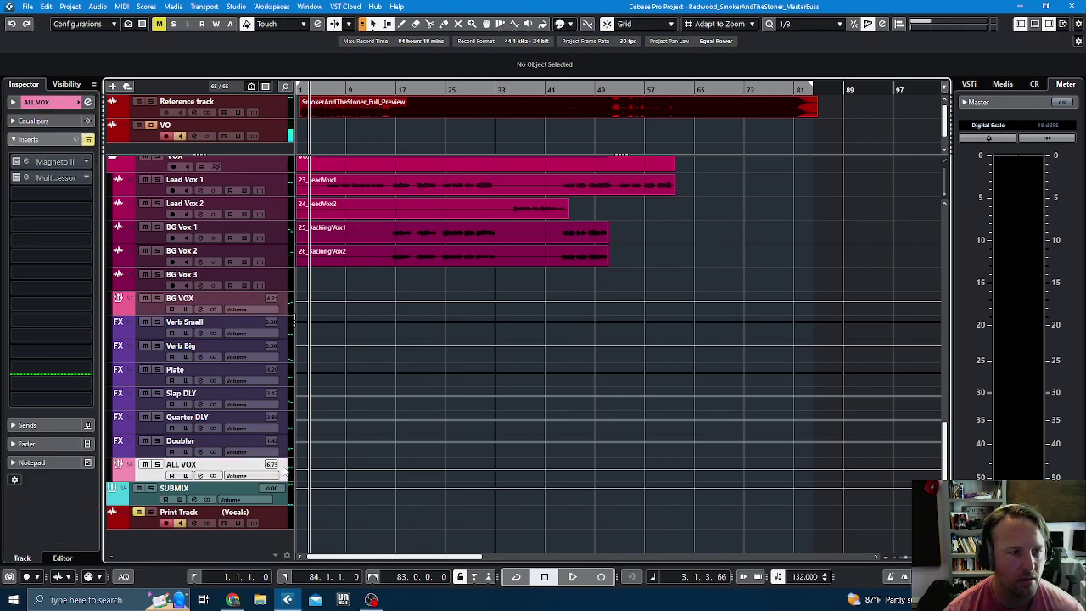
{"action": "left_click", "coordinate": [88, 140]}
{"action": "key", "text": "Escape"}
{"action": "left_click", "coordinate": [89, 143]}
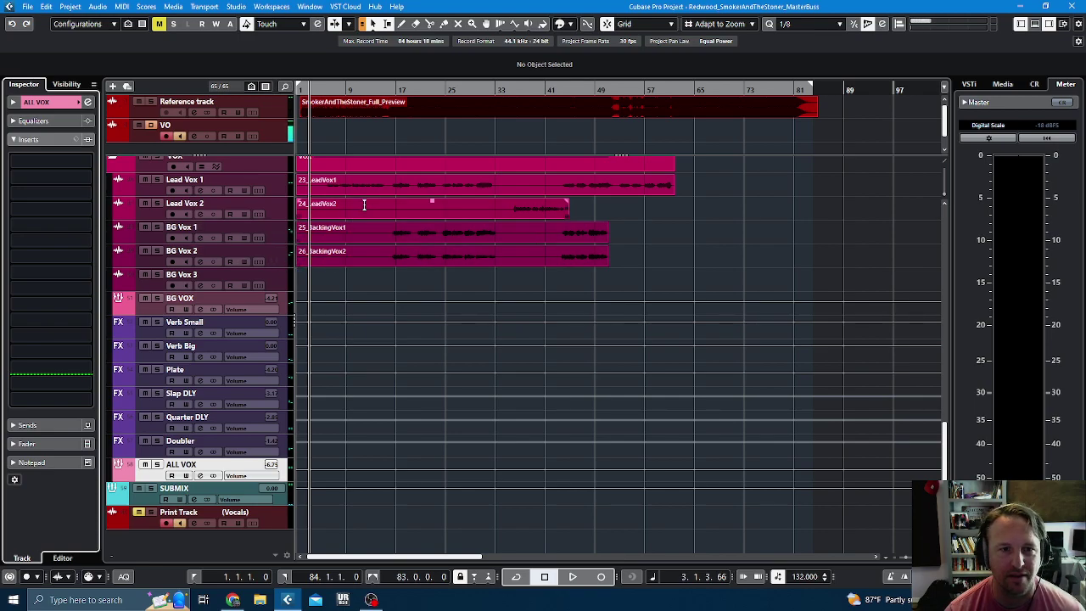
- Select bars 16 to 33 on Lead Vox 1 as the loop range, solo the track and audition the dry vocal
{"action": "left_click", "coordinate": [278, 516]}
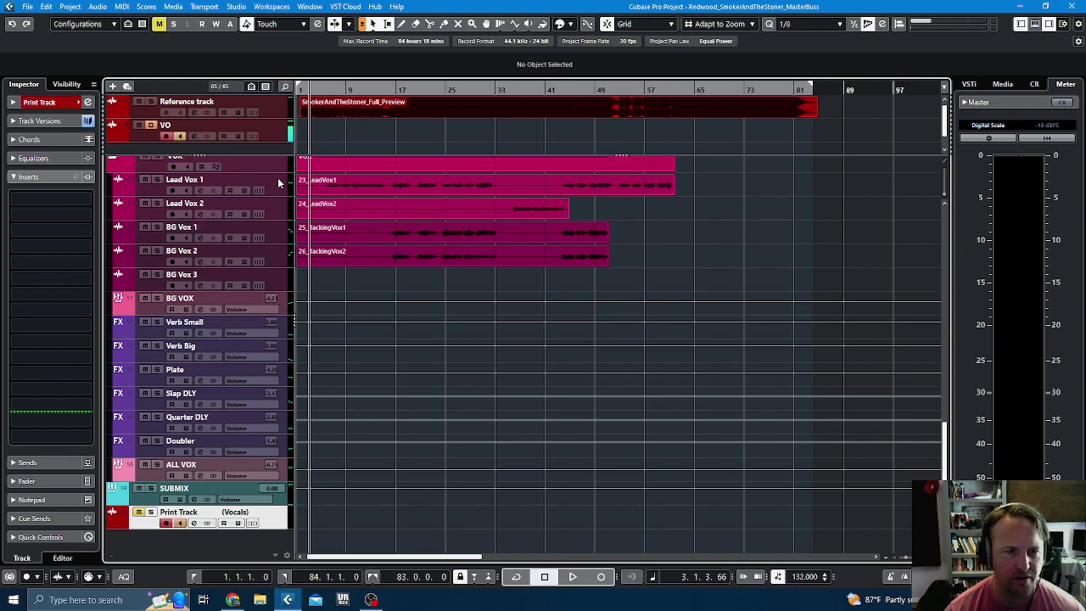
{"action": "left_click_drag", "start_coordinate": [390, 182], "coordinate": [494, 186]}
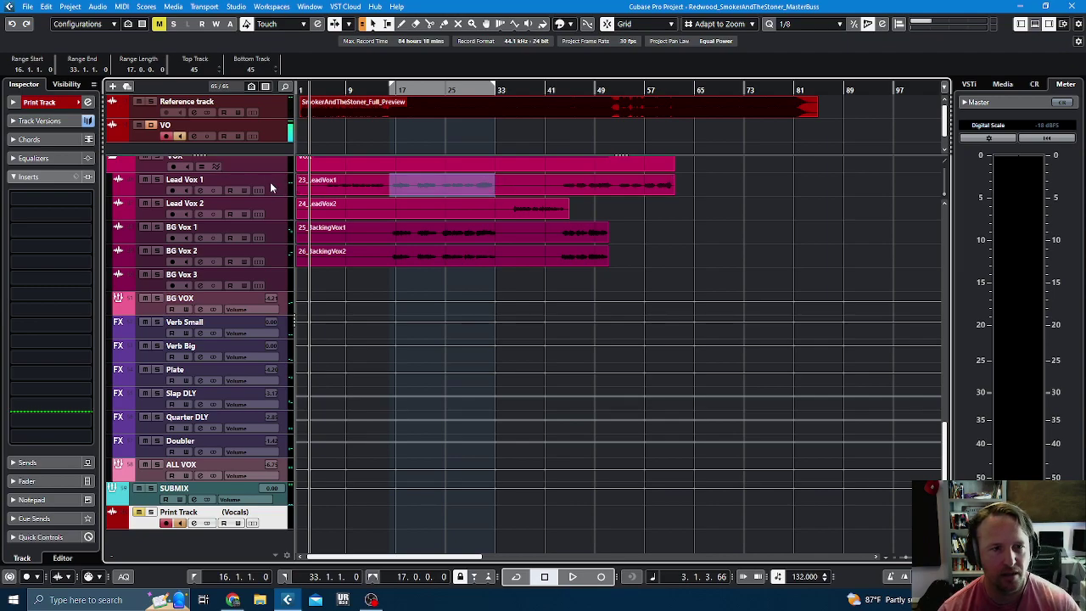
{"action": "left_click", "coordinate": [157, 179]}
{"action": "key", "text": "shift+g"}
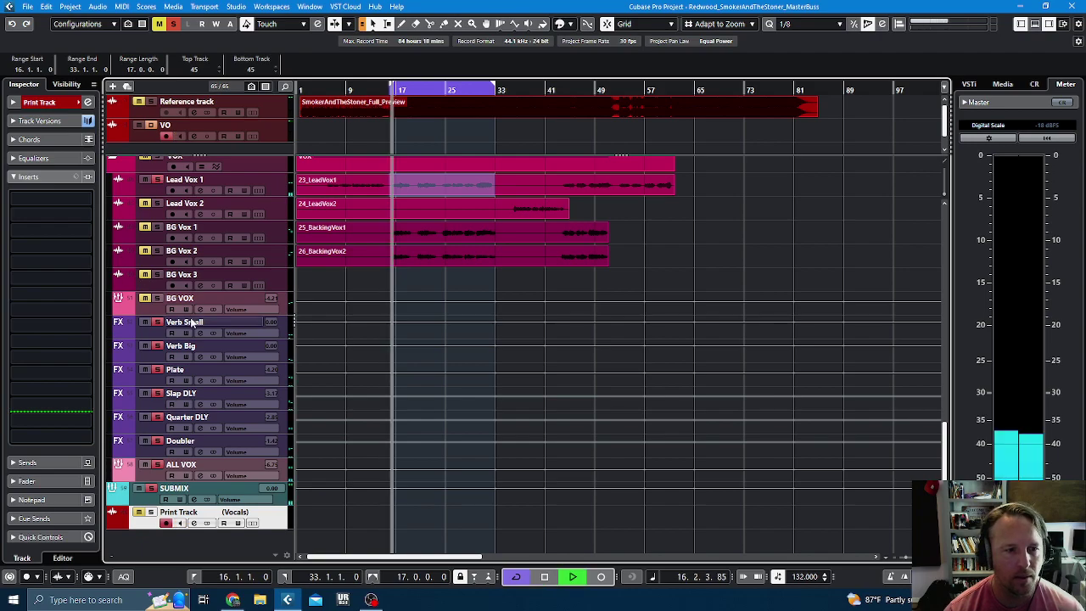
{"action": "left_click", "coordinate": [255, 191]}
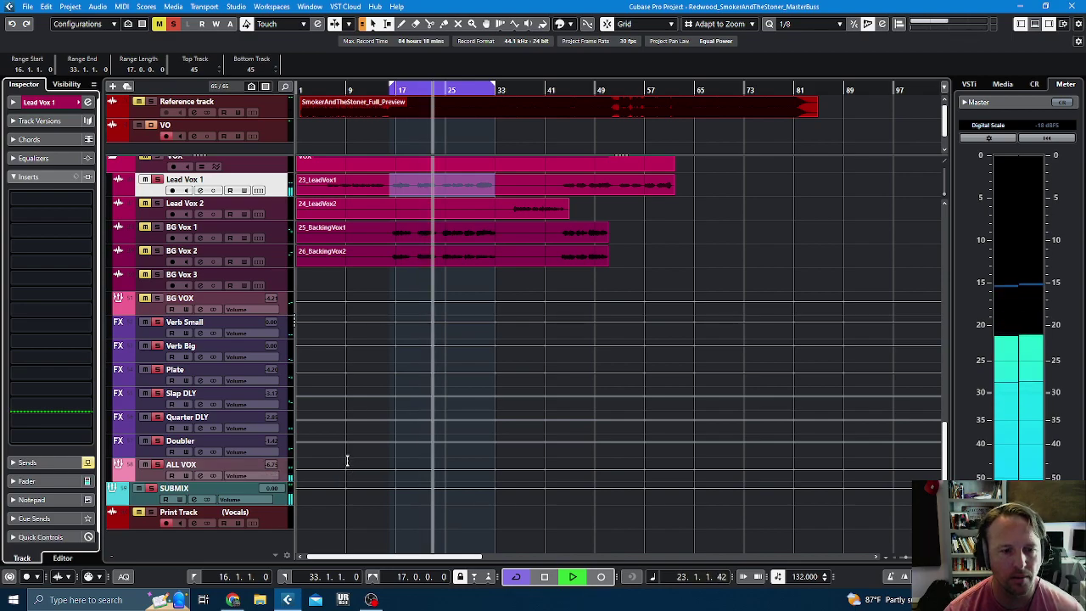
{"action": "key", "text": "space"}
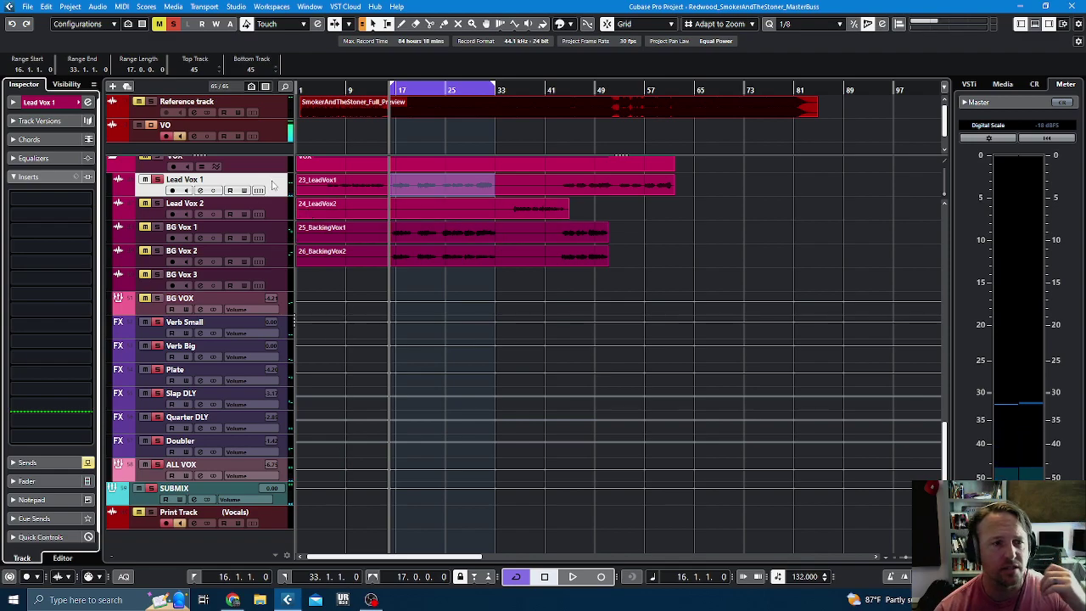
- Insert the bx_console AMEK 9099 channel strip in Lead Vox 1's first insert slot and move its window clear of the tracks
{"action": "left_click", "coordinate": [50, 198]}
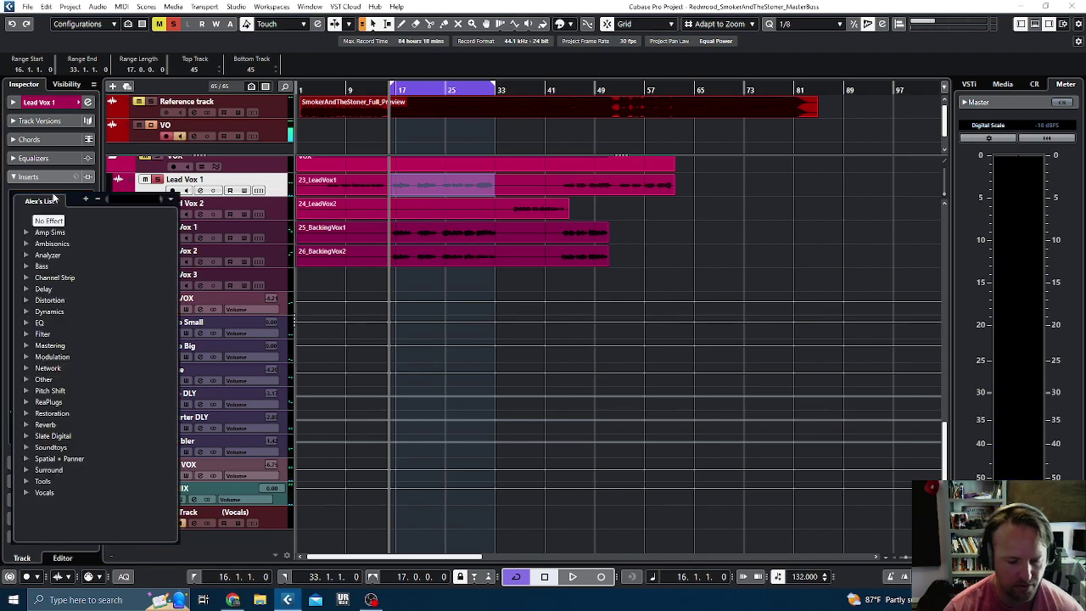
{"action": "type", "text": "909"}
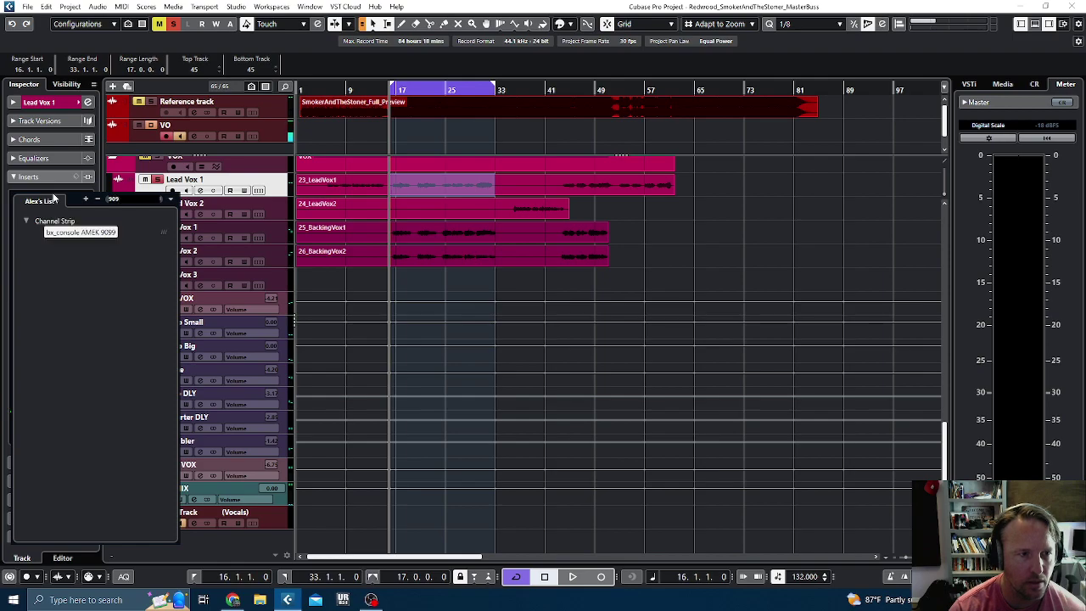
{"action": "key", "text": "Return"}
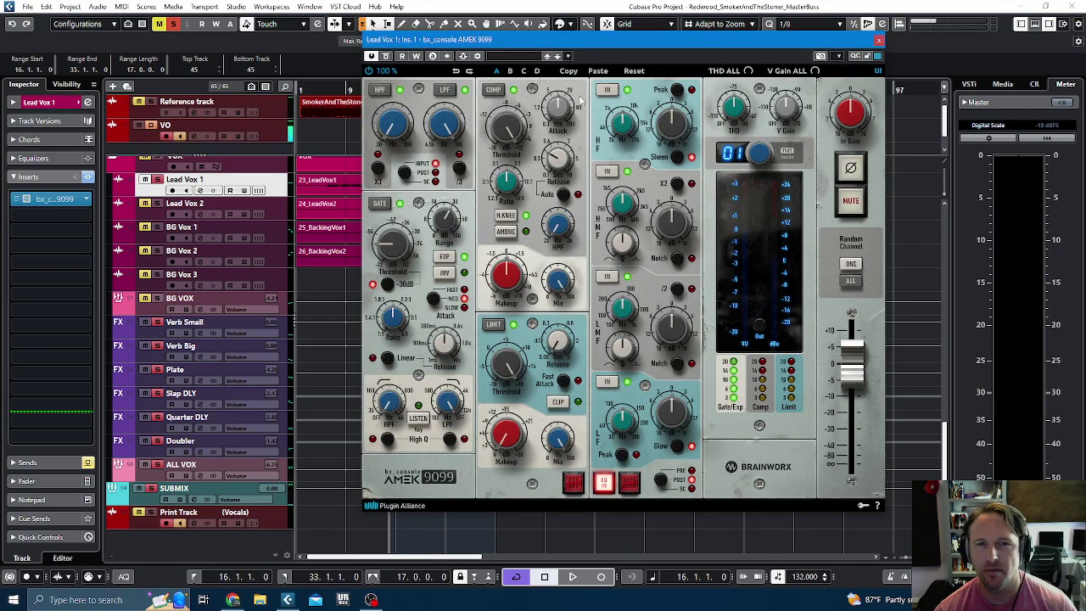
{"action": "left_click_drag", "start_coordinate": [597, 43], "coordinate": [630, 54]}
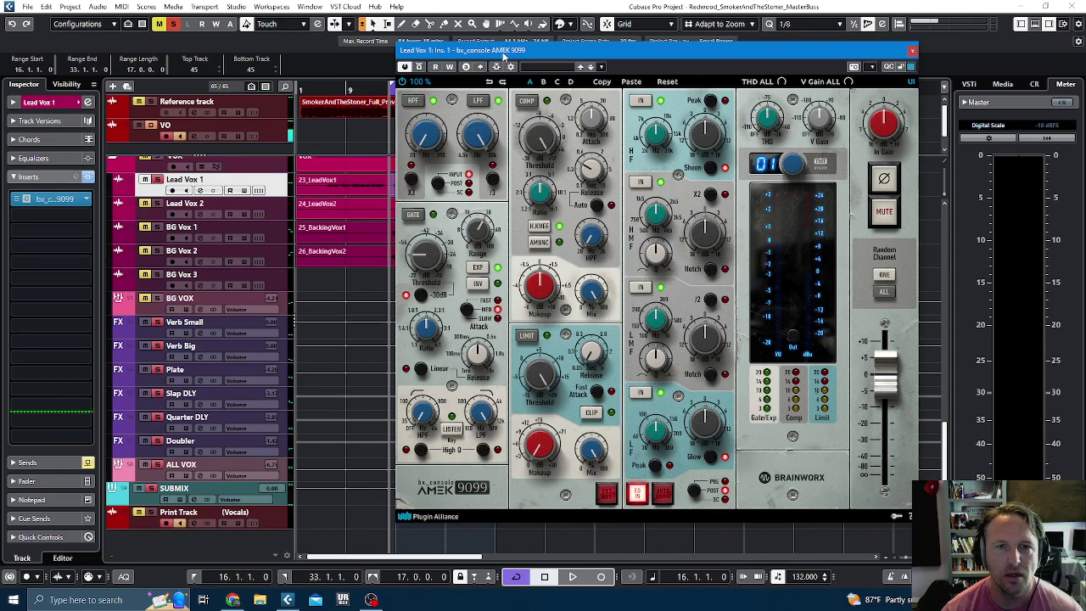
{"action": "left_click_drag", "start_coordinate": [574, 56], "coordinate": [743, 73]}
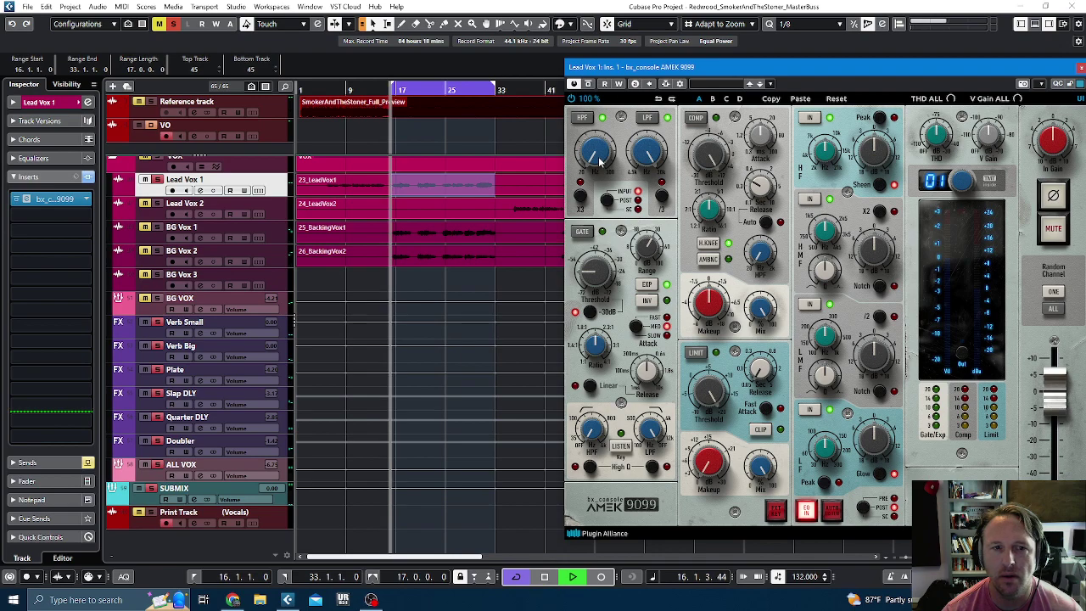
- Raise the AMEK 9099's high-pass filter on Lead Vox 1 to about 108 Hz while the loop plays
{"action": "left_click_drag", "start_coordinate": [599, 161], "coordinate": [605, 96]}
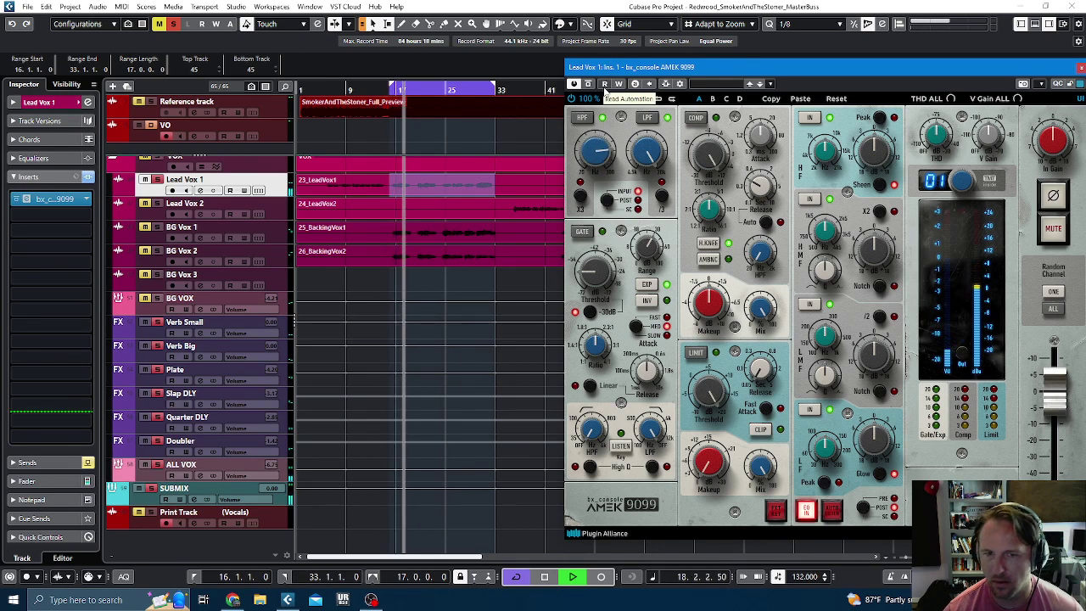
{"action": "mouse_move", "coordinate": [600, 151]}
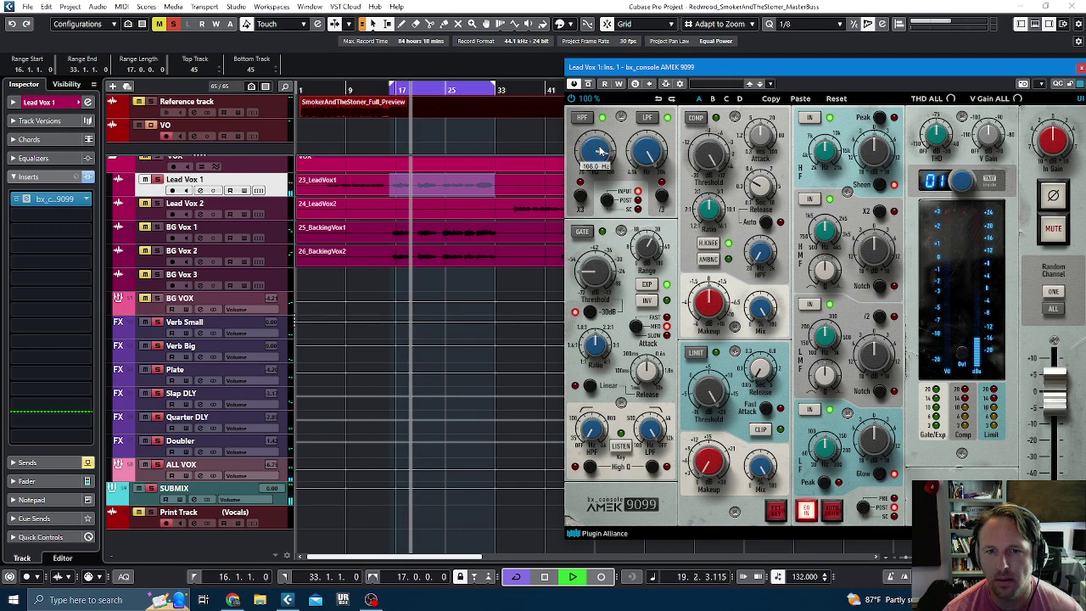
{"action": "mouse_move", "coordinate": [600, 151]}
{"action": "left_mouse_down"}
{"action": "mouse_move", "coordinate": [599, 170]}
{"action": "mouse_move", "coordinate": [602, 155]}
{"action": "left_mouse_up"}
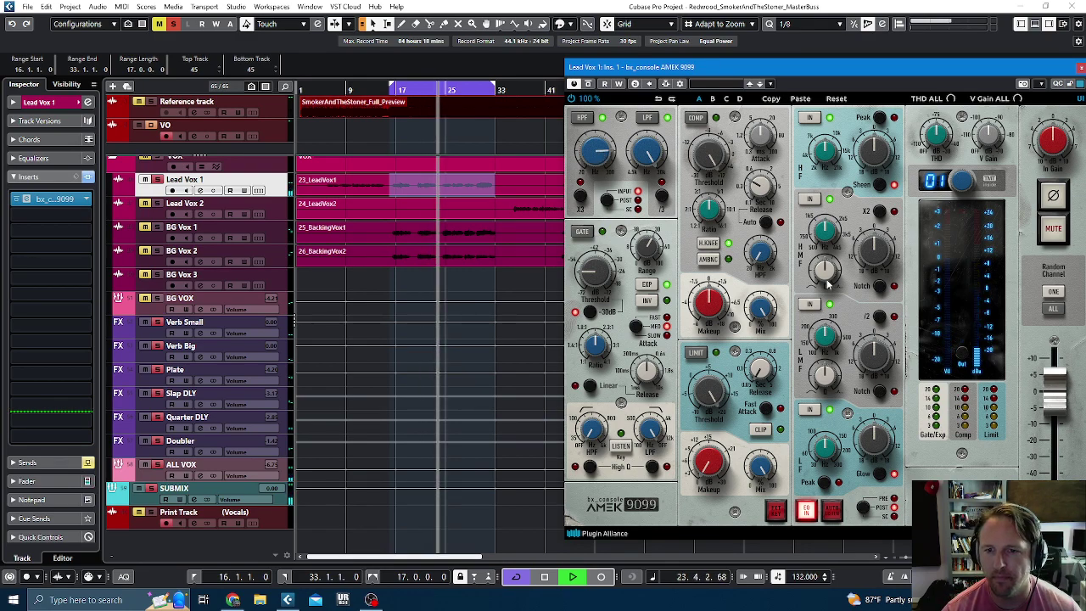
- Boost the gain of the AMEK 9099's HF EQ band and tune the band's frequency by ear during playback
{"action": "left_click_drag", "start_coordinate": [876, 153], "coordinate": [872, 157]}
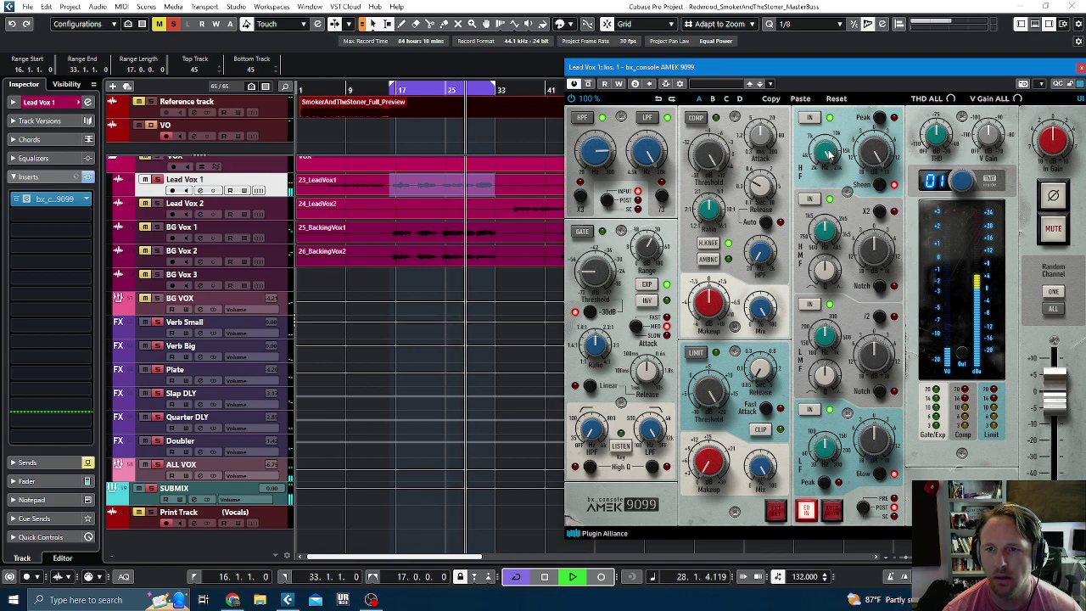
{"action": "left_click_drag", "start_coordinate": [872, 157], "coordinate": [868, 174]}
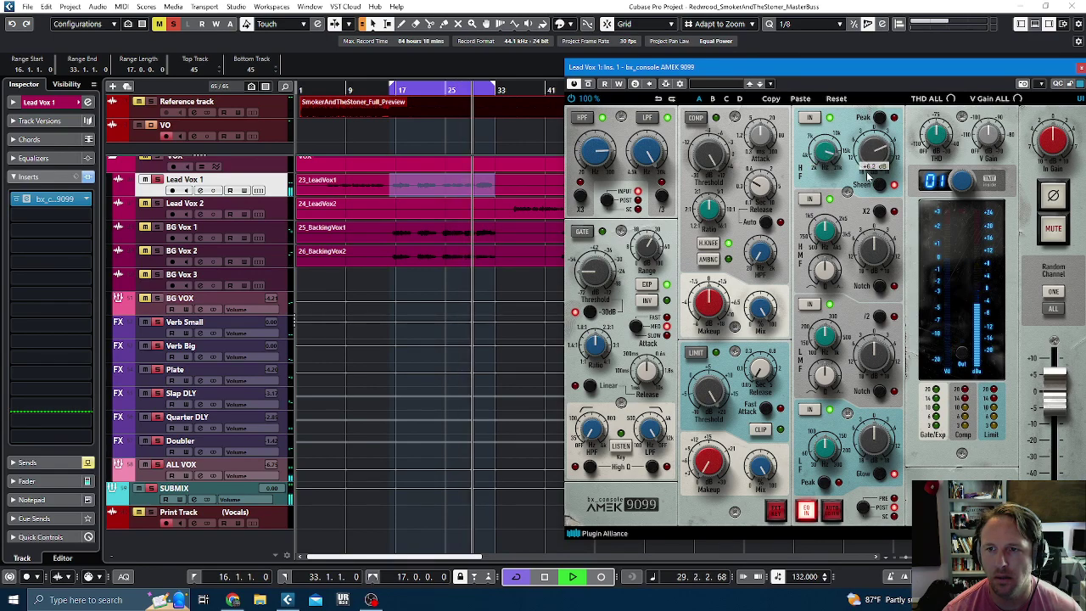
{"action": "left_click", "coordinate": [825, 153]}
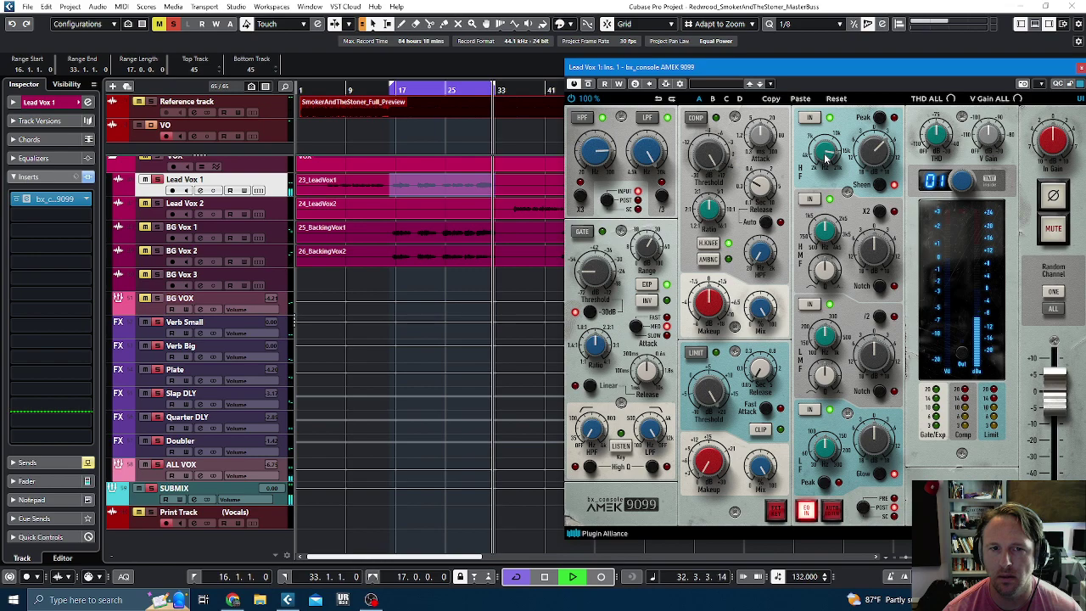
{"action": "left_click_drag", "start_coordinate": [827, 156], "coordinate": [827, 163]}
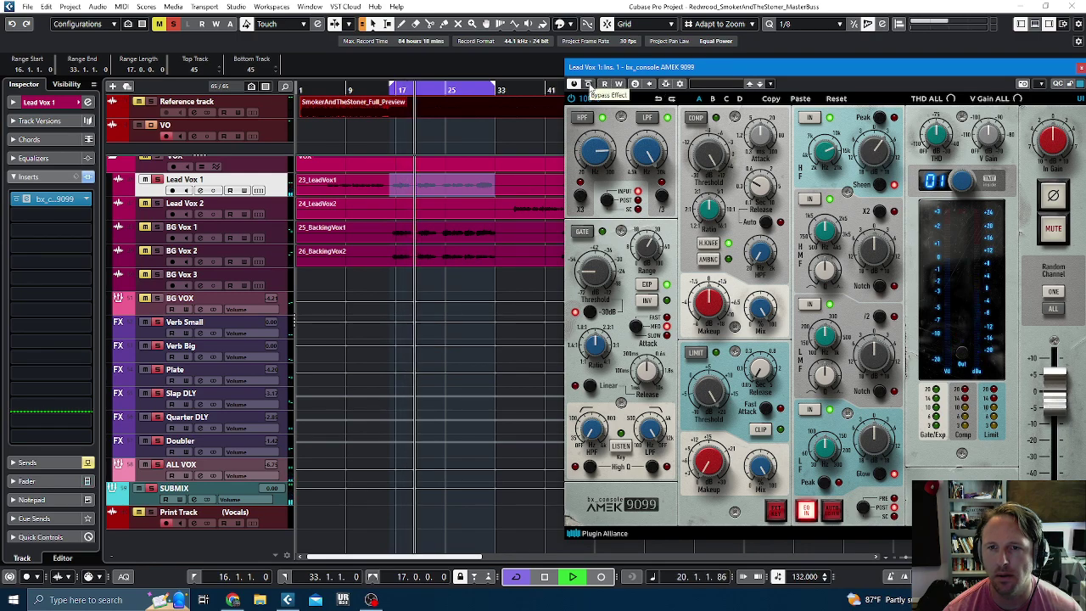
- Tune the AMEK 9099's HF band frequency to about 10 kHz and compare the boost against the bypassed vocal during playback
{"action": "left_click", "coordinate": [589, 84]}
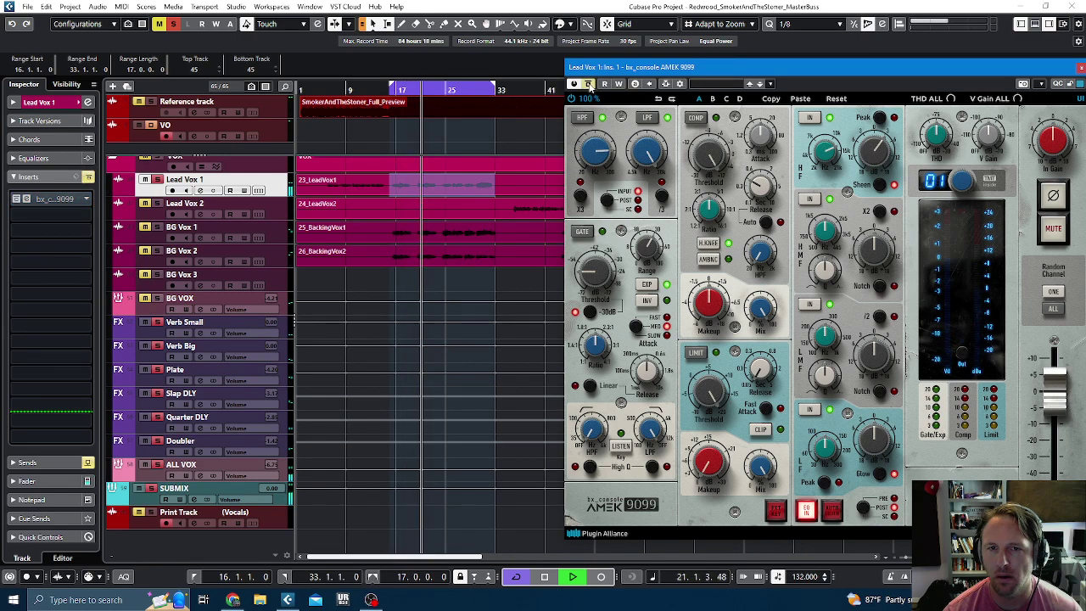
{"action": "left_click", "coordinate": [589, 84]}
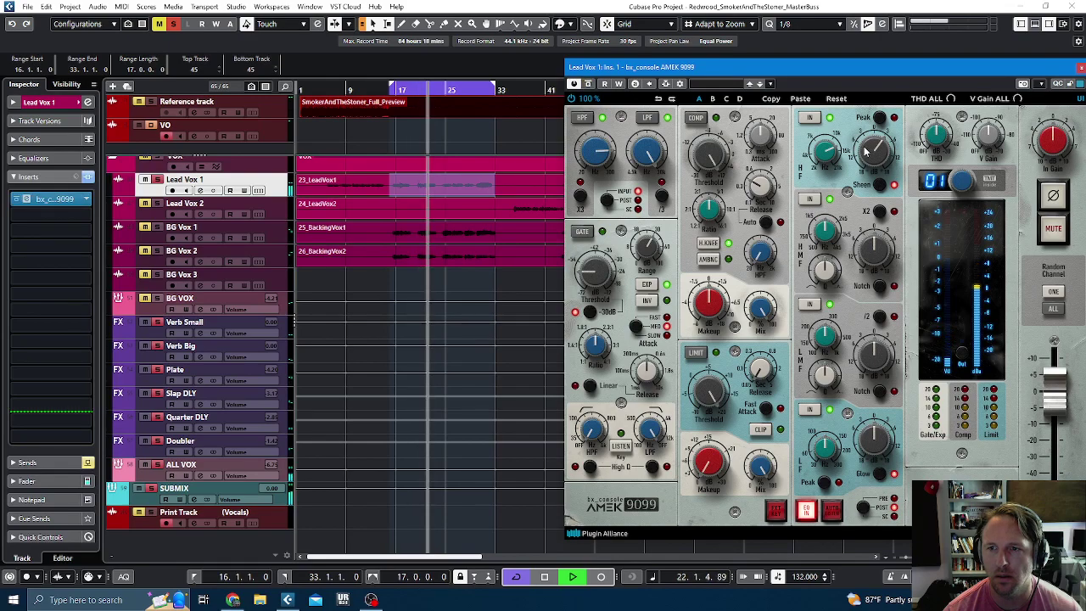
{"action": "mouse_move", "coordinate": [825, 153]}
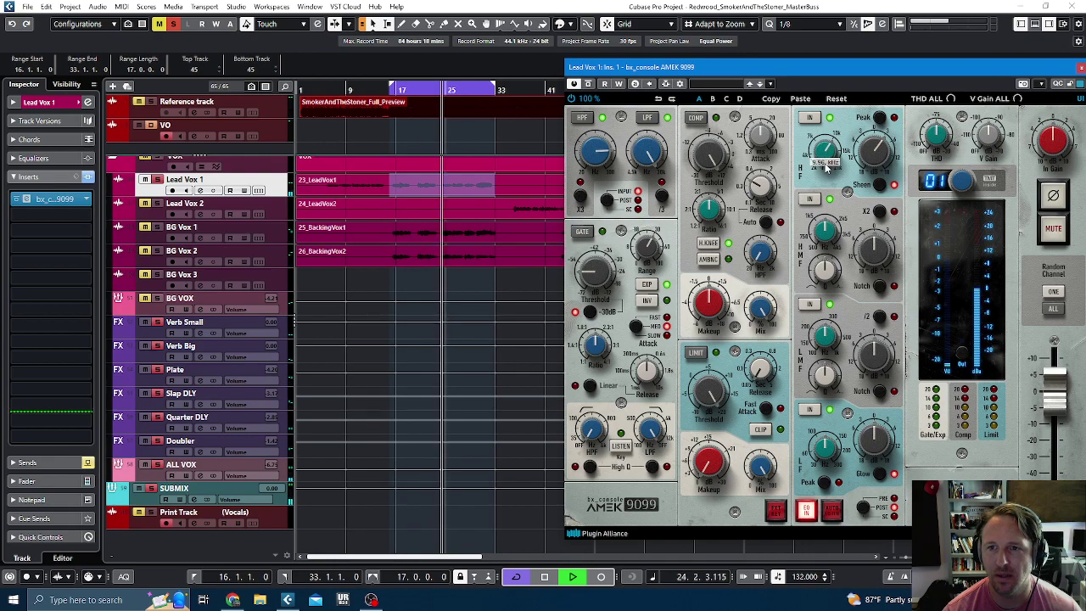
{"action": "left_click", "coordinate": [589, 84]}
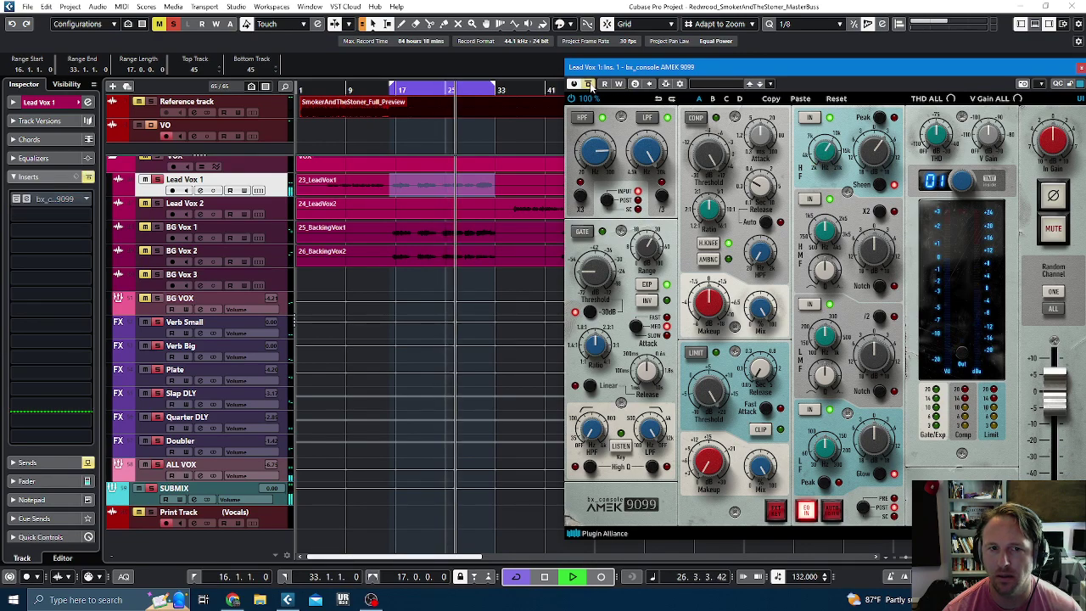
{"action": "left_click", "coordinate": [589, 85]}
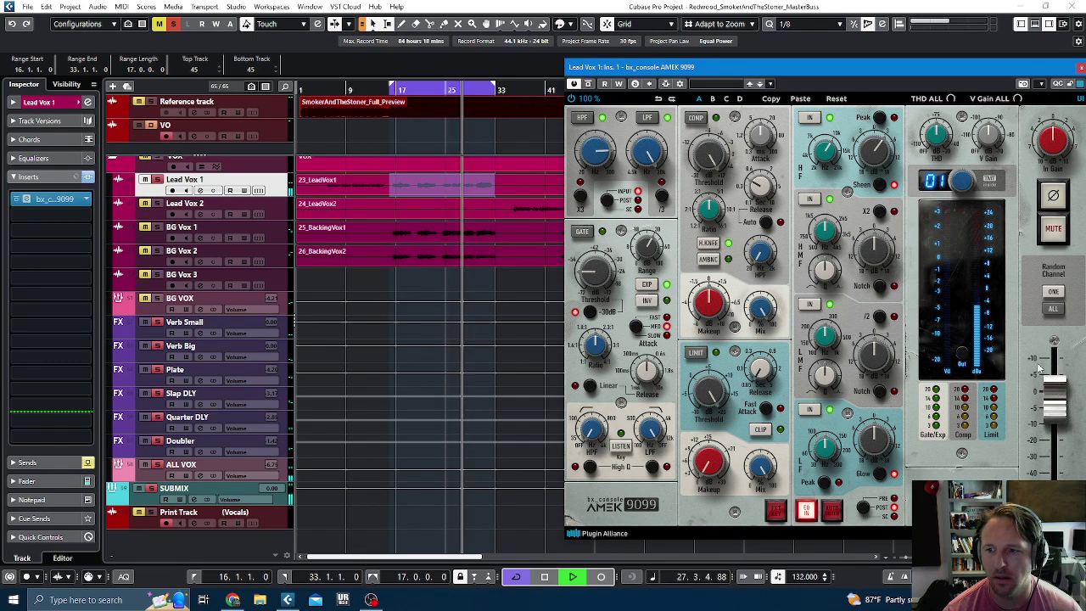
{"action": "left_click", "coordinate": [589, 85]}
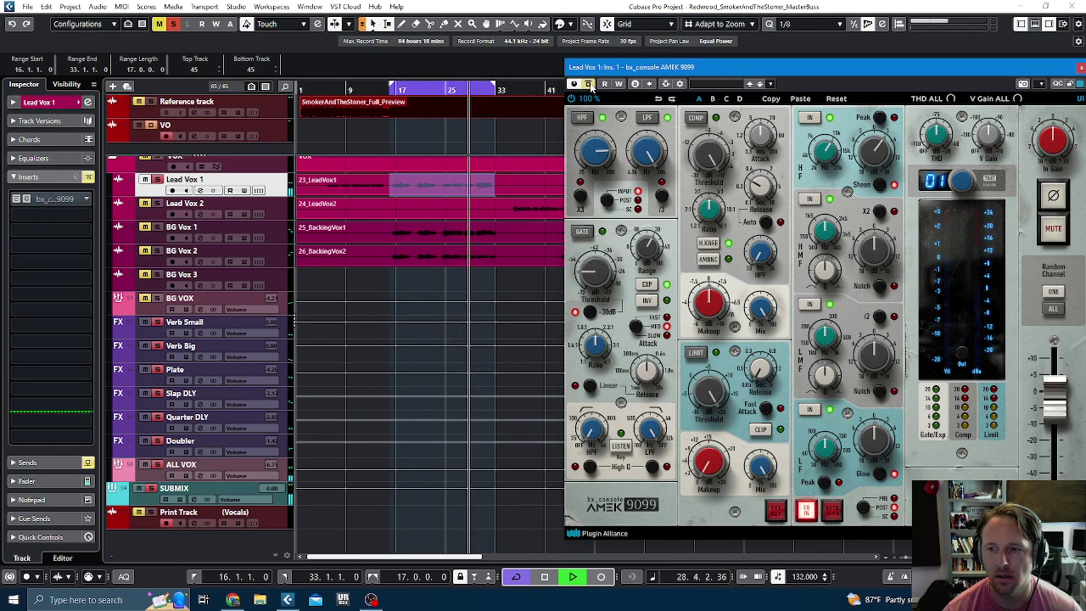
- Boost the AMEK 9099's HMF band by about 1.8 dB and shape its LMF band by ear, comparing against bypass
{"action": "left_click", "coordinate": [589, 85]}
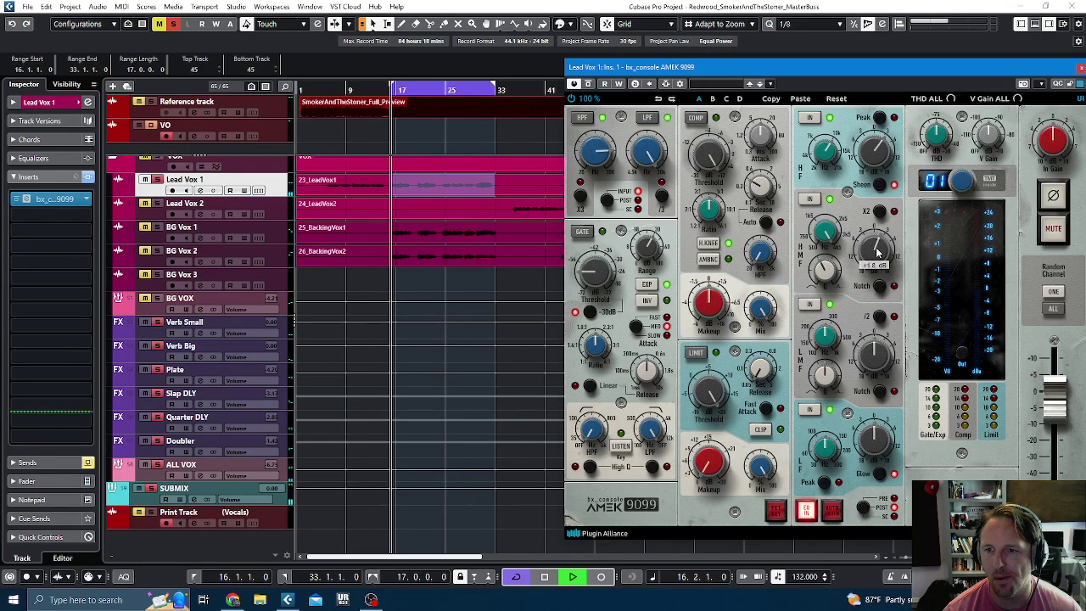
{"action": "left_click", "coordinate": [589, 85]}
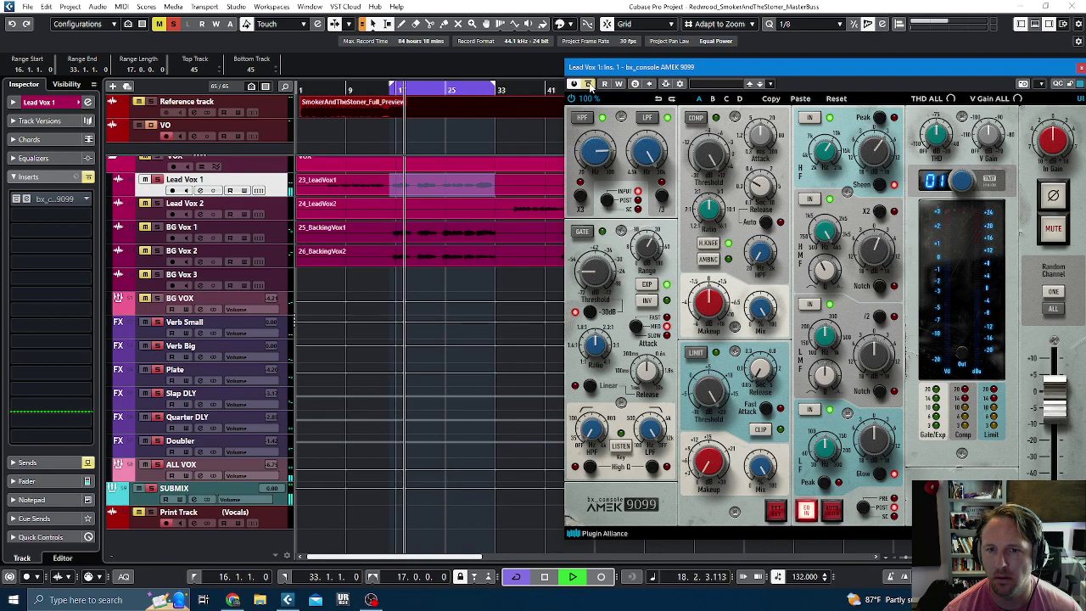
{"action": "left_click", "coordinate": [588, 86]}
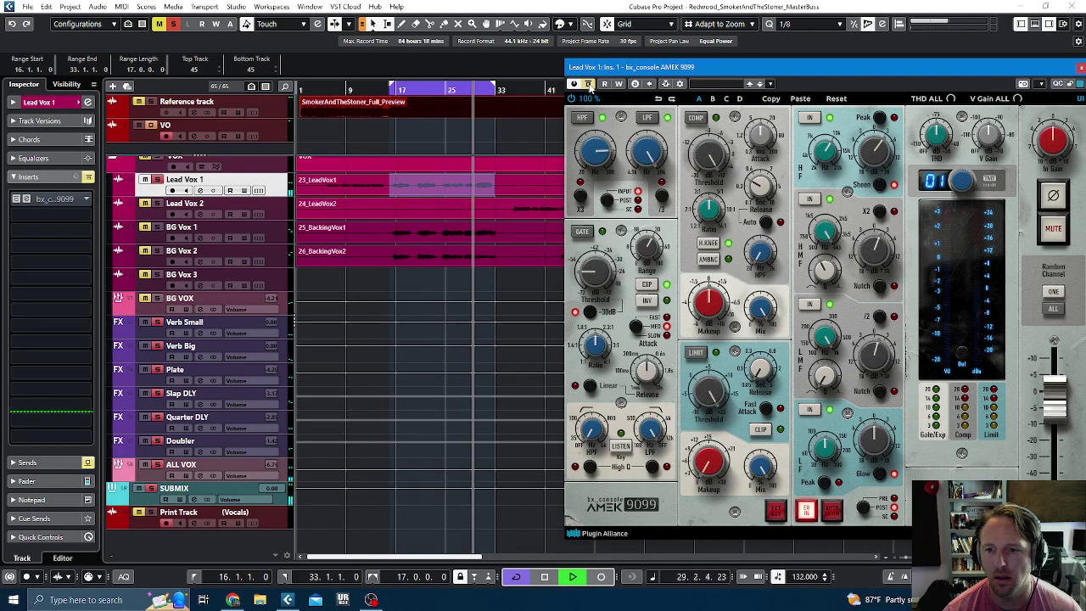
- Boost the AMEK 9099's LF band by about 1.2 dB, tune its frequency against the bypassed sound, then stop playback and close the plugin window
{"action": "left_click", "coordinate": [588, 84]}
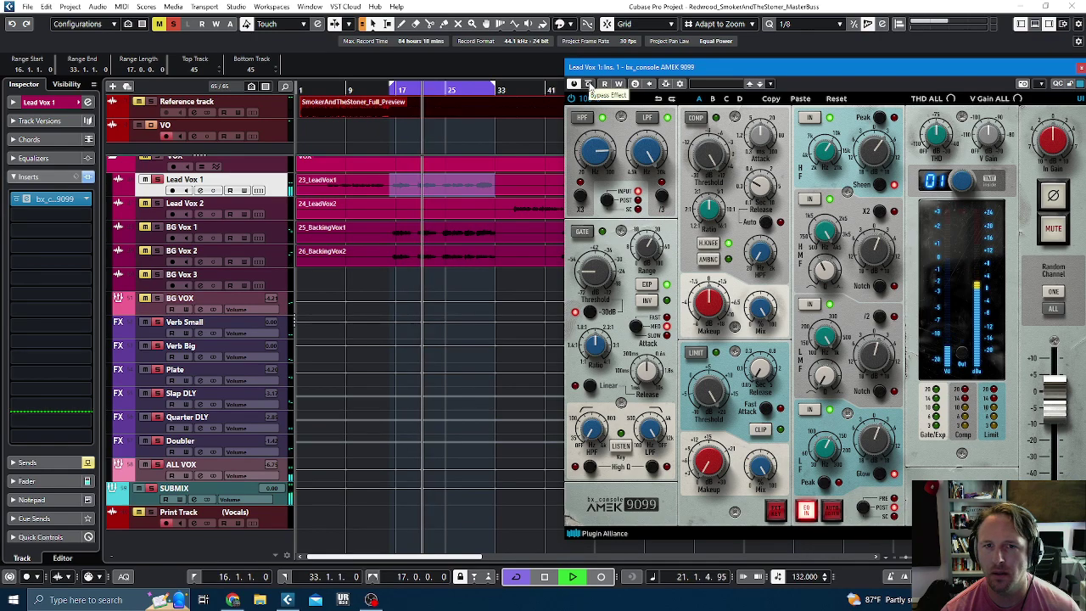
{"action": "left_click", "coordinate": [588, 84]}
{"action": "left_click", "coordinate": [589, 84]}
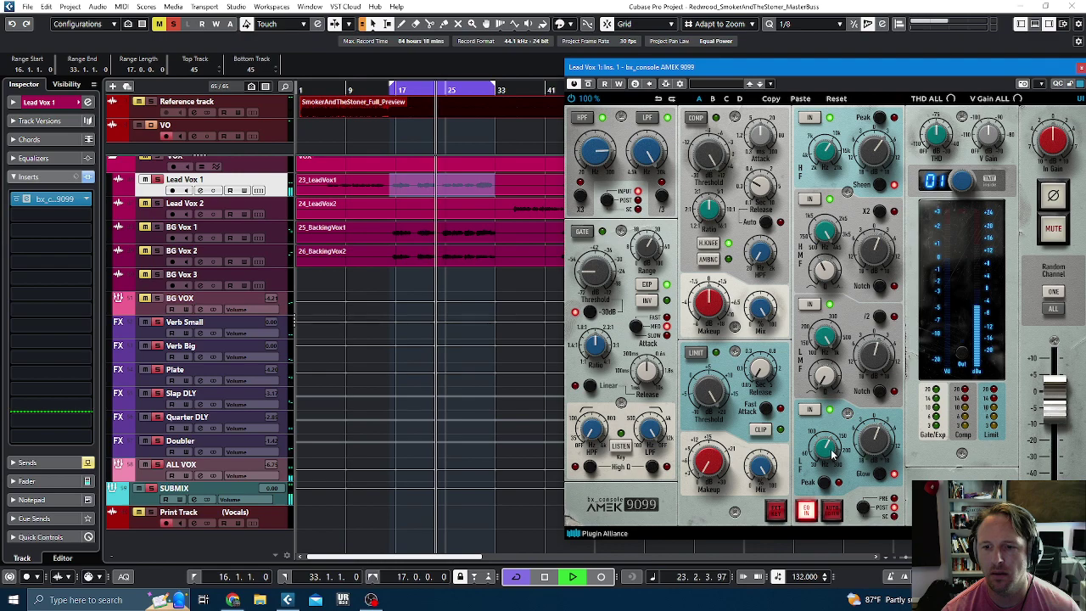
{"action": "mouse_move", "coordinate": [830, 448]}
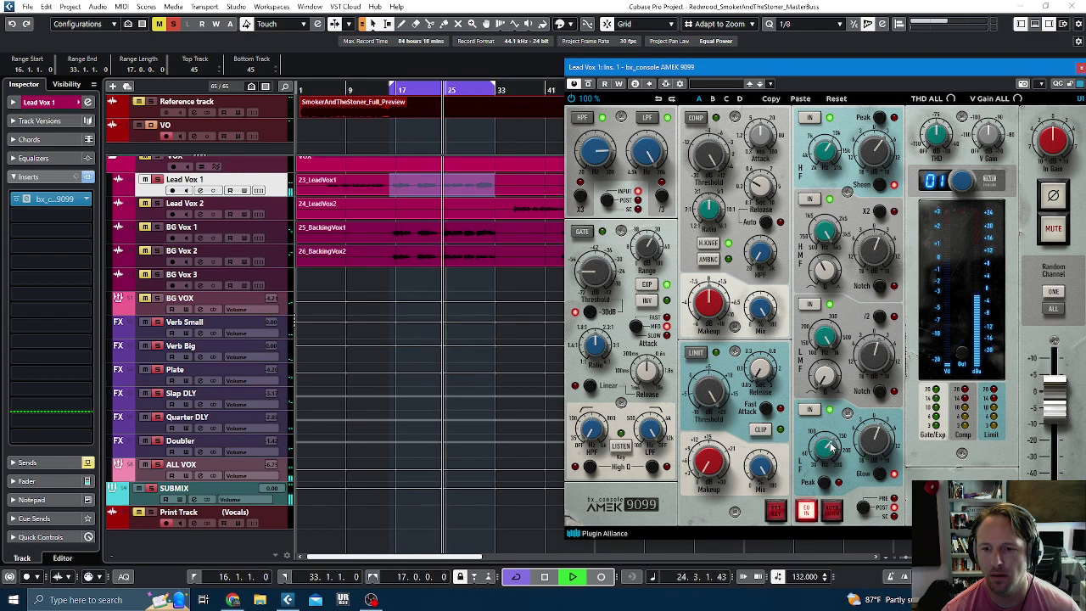
{"action": "left_click", "coordinate": [589, 84]}
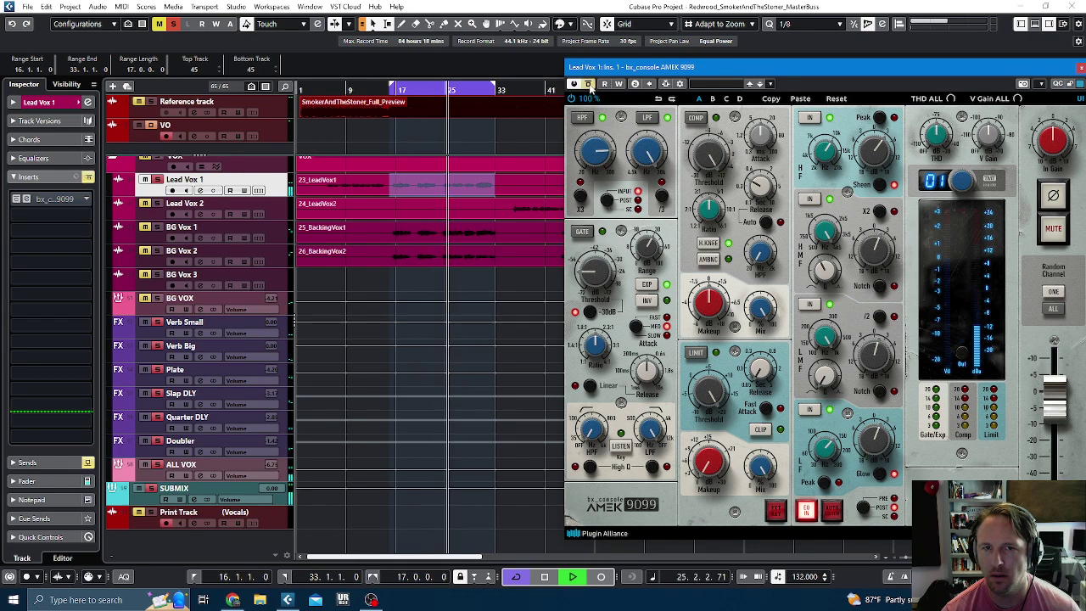
{"action": "left_click", "coordinate": [589, 85]}
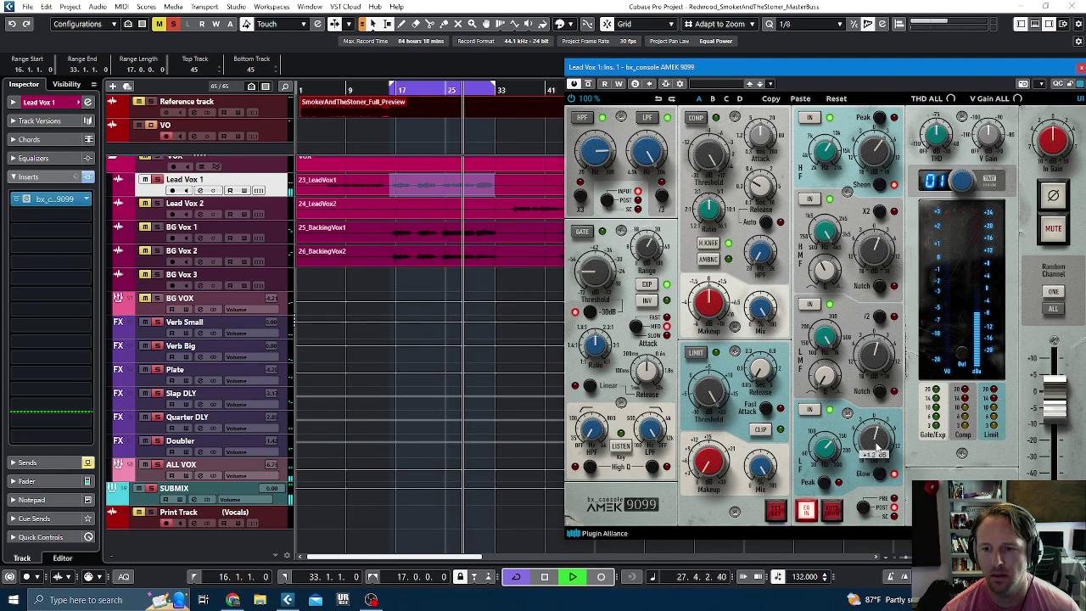
{"action": "left_click", "coordinate": [589, 85]}
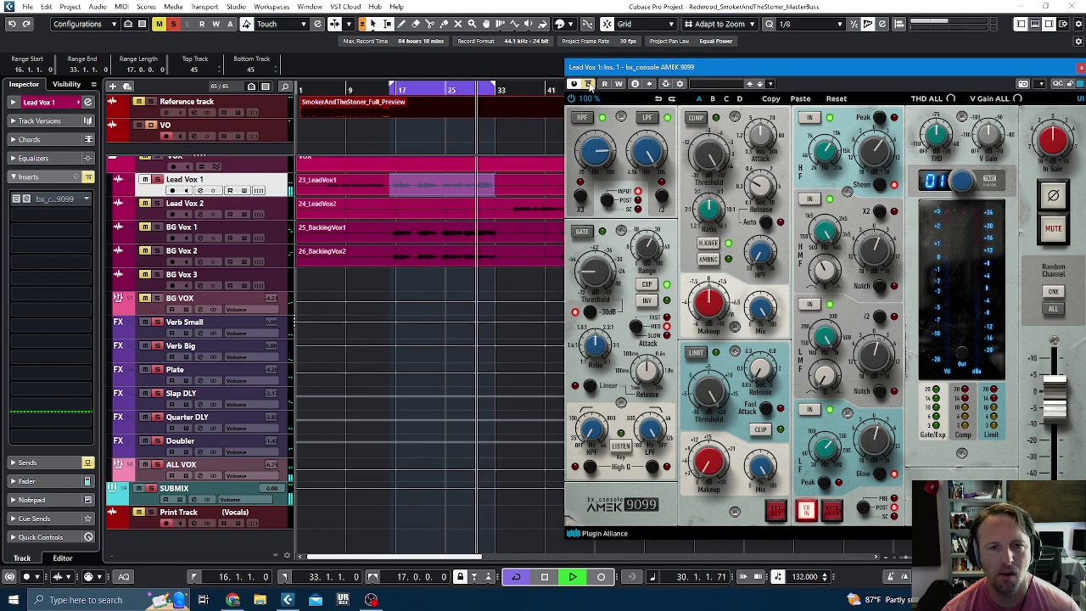
{"action": "left_click", "coordinate": [589, 86]}
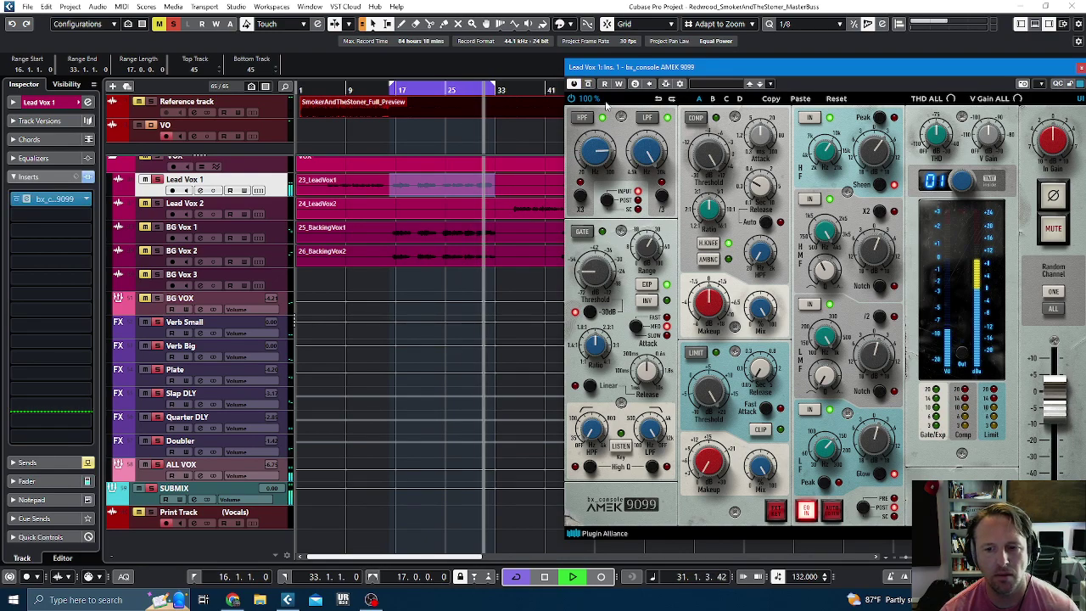
{"action": "key", "text": "space"}
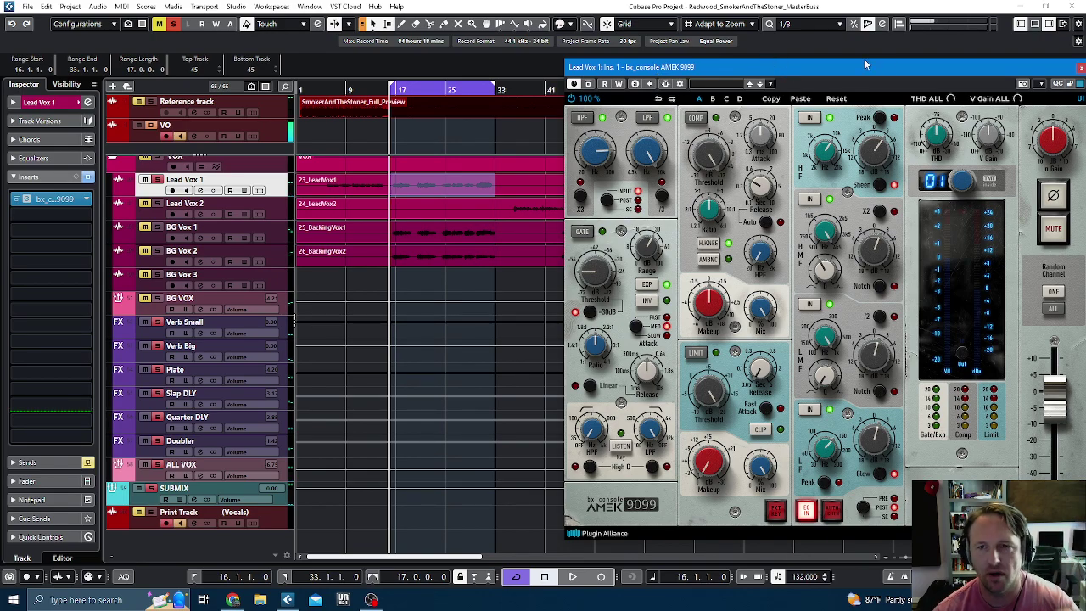
{"action": "key", "text": "ctrl+w"}
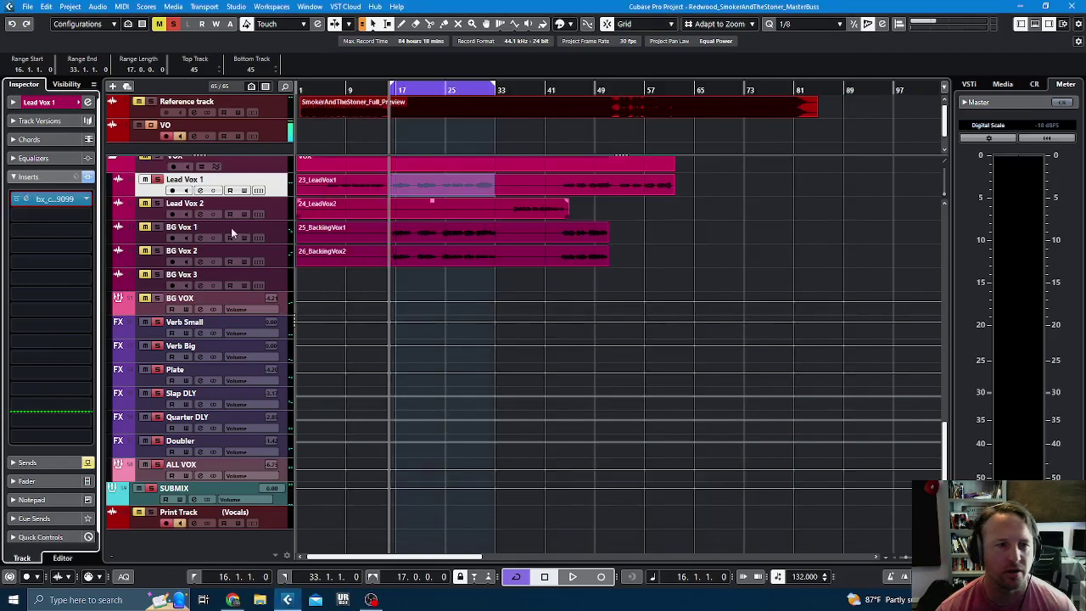
- Insert the TR5 Comprexxor from the Dynamics plugins in Lead Vox 1's second insert slot
{"action": "left_click", "coordinate": [53, 214]}
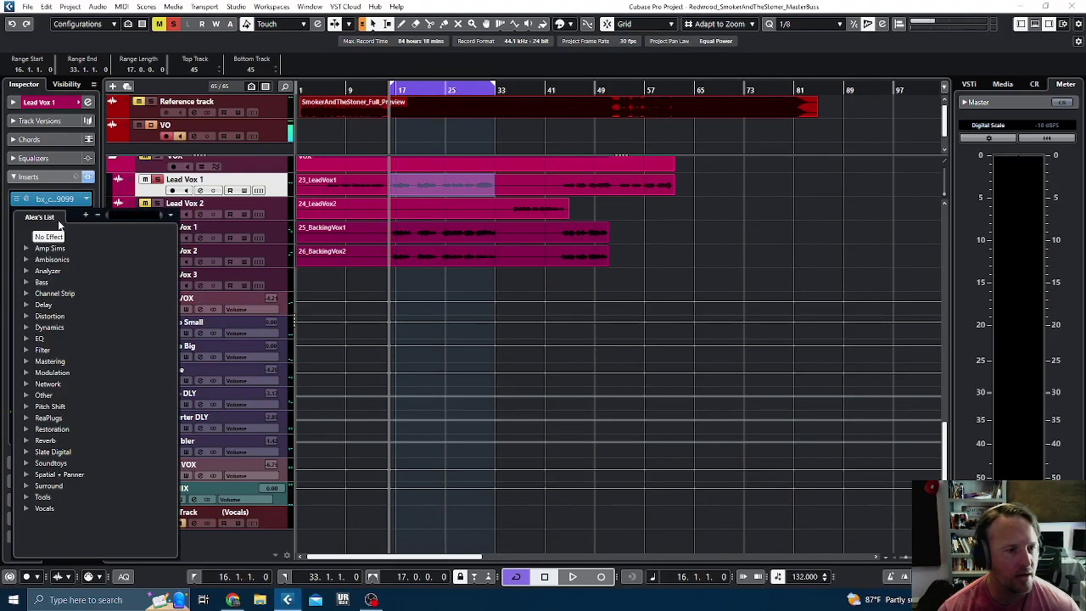
{"action": "left_click", "coordinate": [26, 328]}
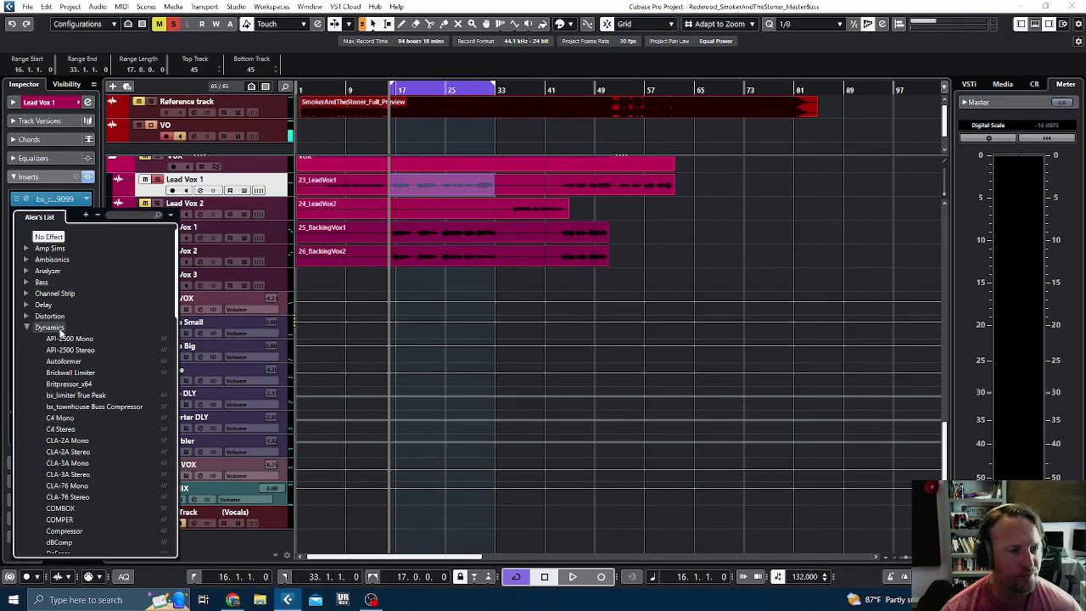
{"action": "scroll", "coordinate": [68, 334], "scroll_direction": "down", "scroll_amount": 5}
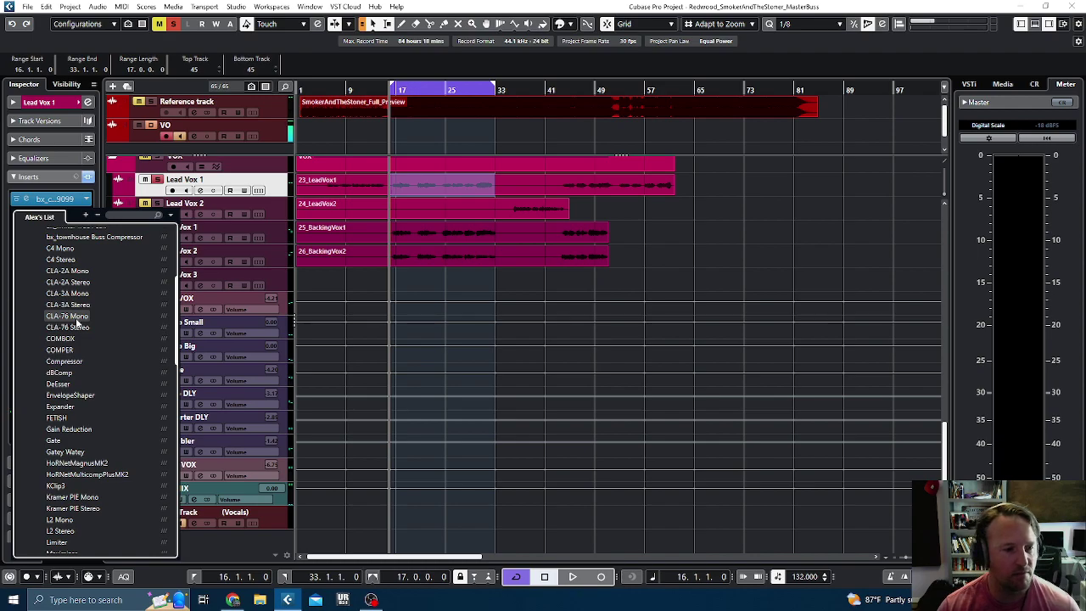
{"action": "scroll", "coordinate": [72, 325], "scroll_direction": "down", "scroll_amount": 5}
{"action": "scroll", "coordinate": [76, 331], "scroll_direction": "down", "scroll_amount": 3}
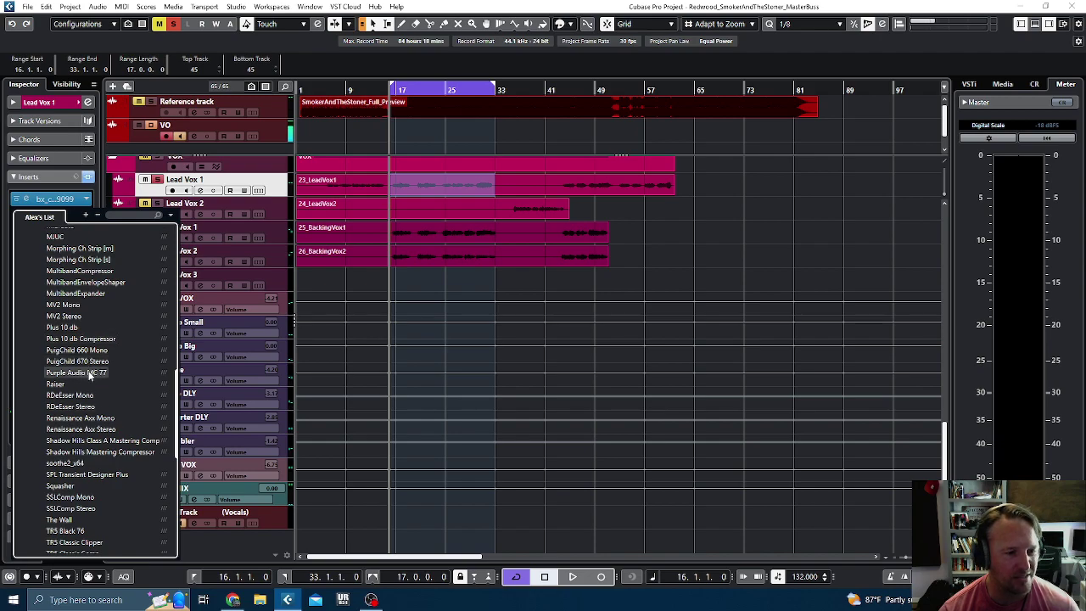
{"action": "scroll", "coordinate": [89, 376], "scroll_direction": "down", "scroll_amount": 2}
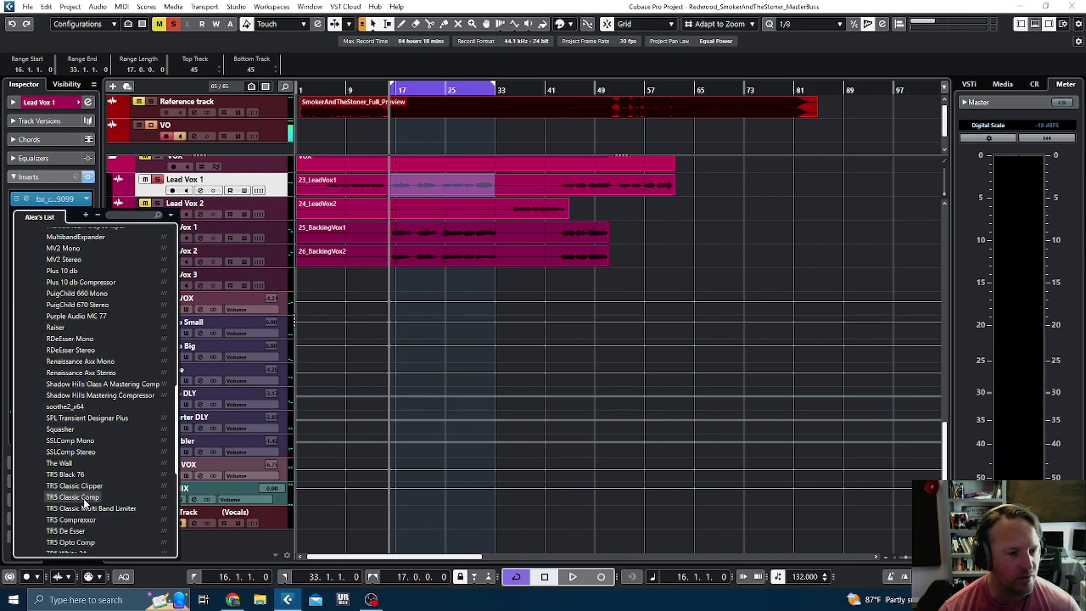
{"action": "scroll", "coordinate": [81, 486], "scroll_direction": "down", "scroll_amount": 2}
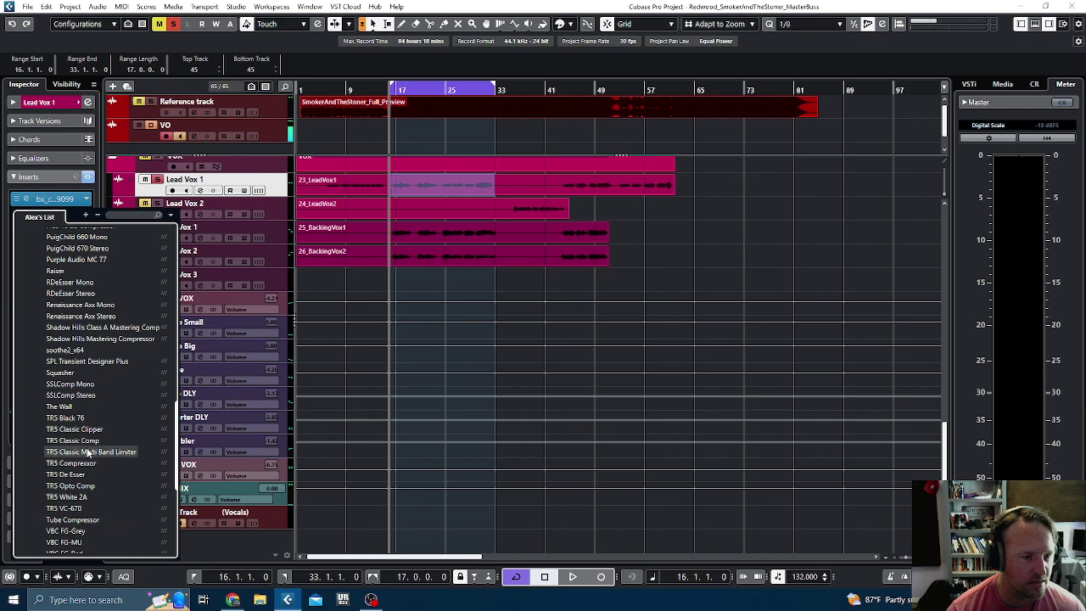
{"action": "scroll", "coordinate": [86, 451], "scroll_direction": "down", "scroll_amount": 2}
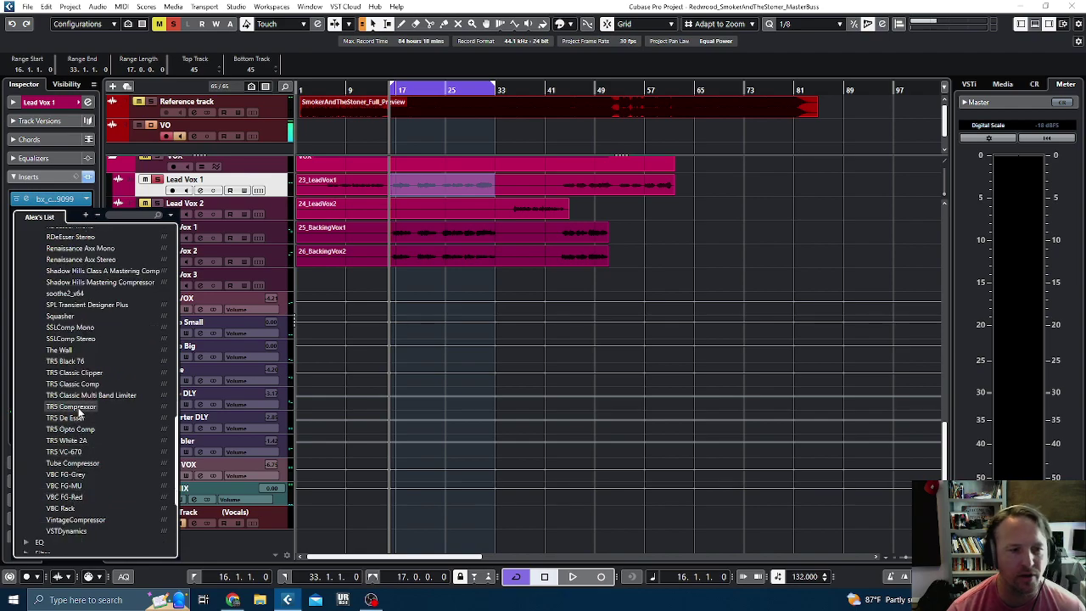
{"action": "left_click", "coordinate": [73, 408]}
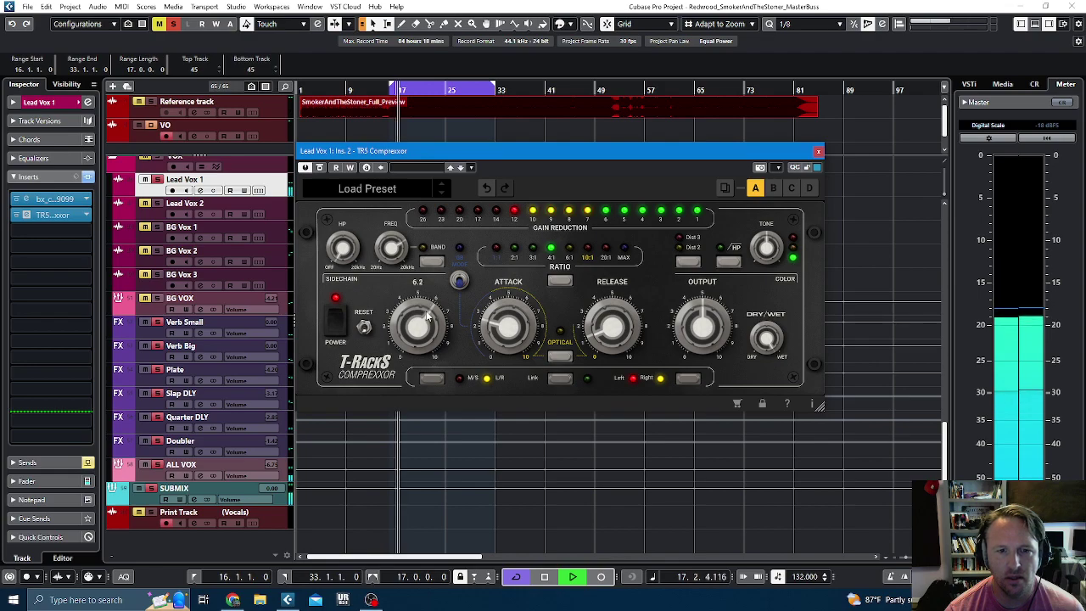
- Set the Comprexxor's input to 6.8 and its attack to 3.5 while the vocal loop plays, checking against bypass
{"action": "left_click", "coordinate": [321, 167]}
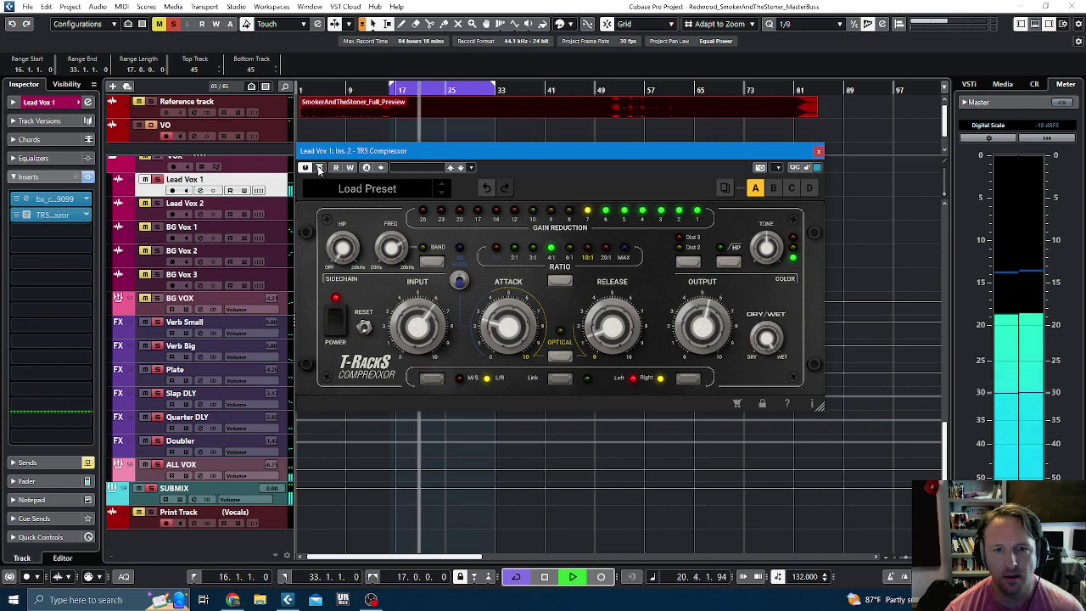
{"action": "mouse_move", "coordinate": [427, 331]}
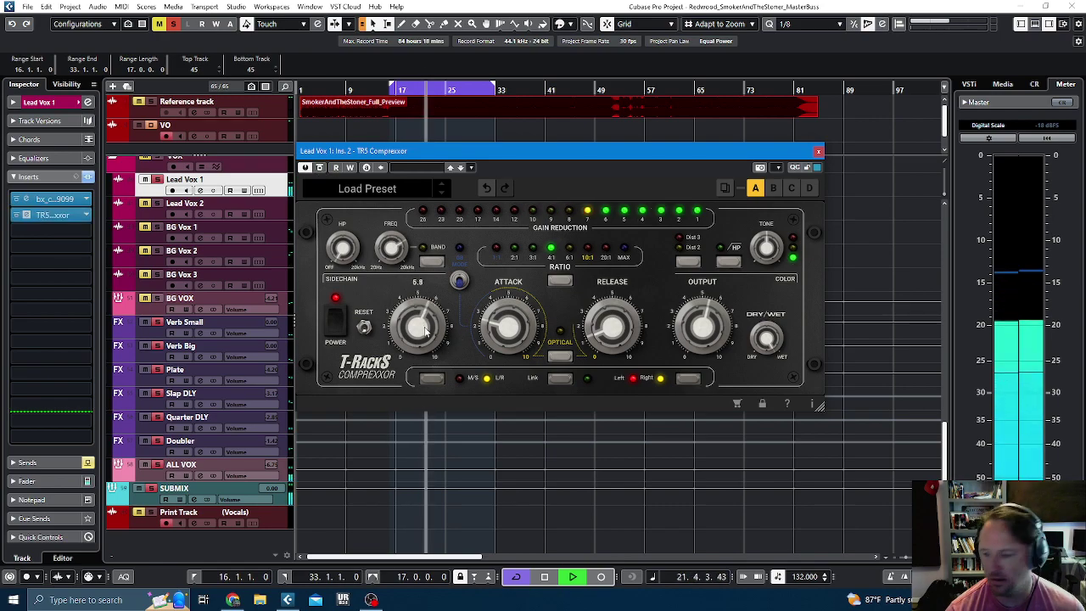
{"action": "mouse_move", "coordinate": [510, 325]}
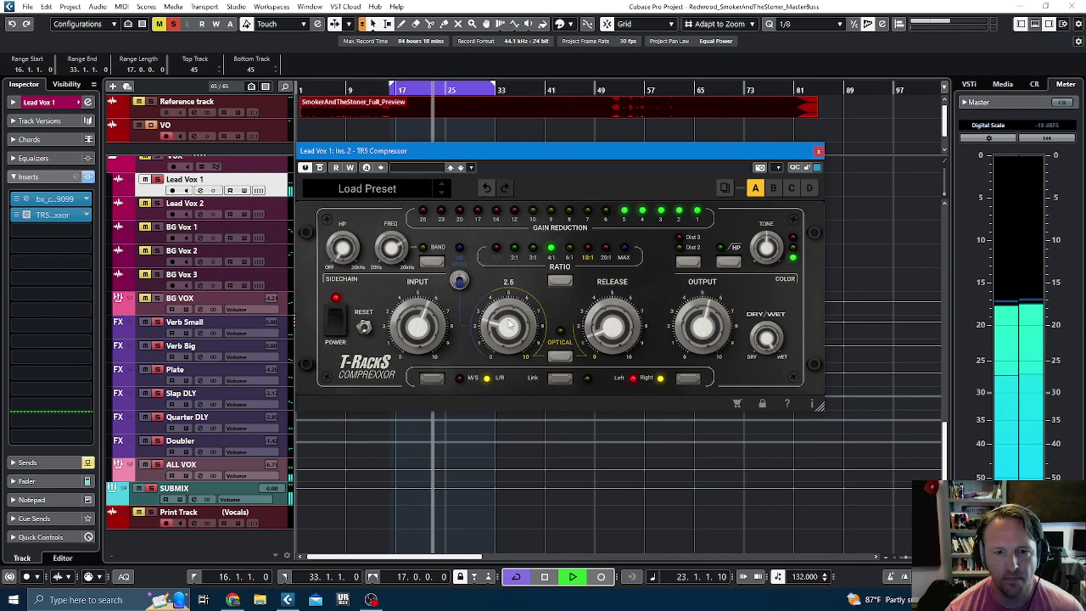
{"action": "left_click_drag", "start_coordinate": [509, 325], "coordinate": [513, 311]}
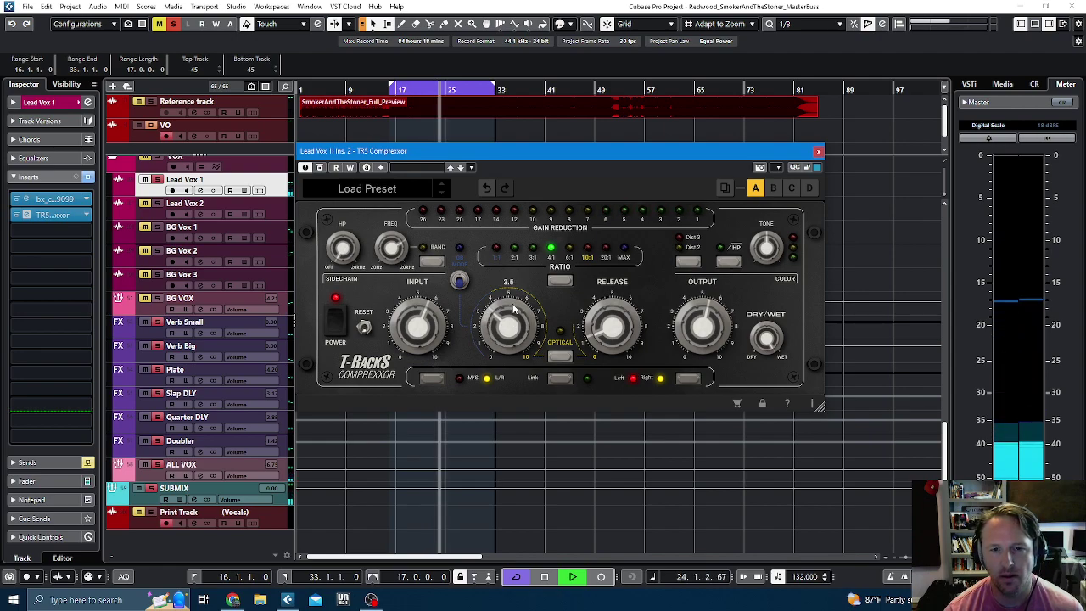
- Raise the Comprexxor's output to about 7.1, matching the compressed vocal's level against bypass
{"action": "mouse_move", "coordinate": [696, 316]}
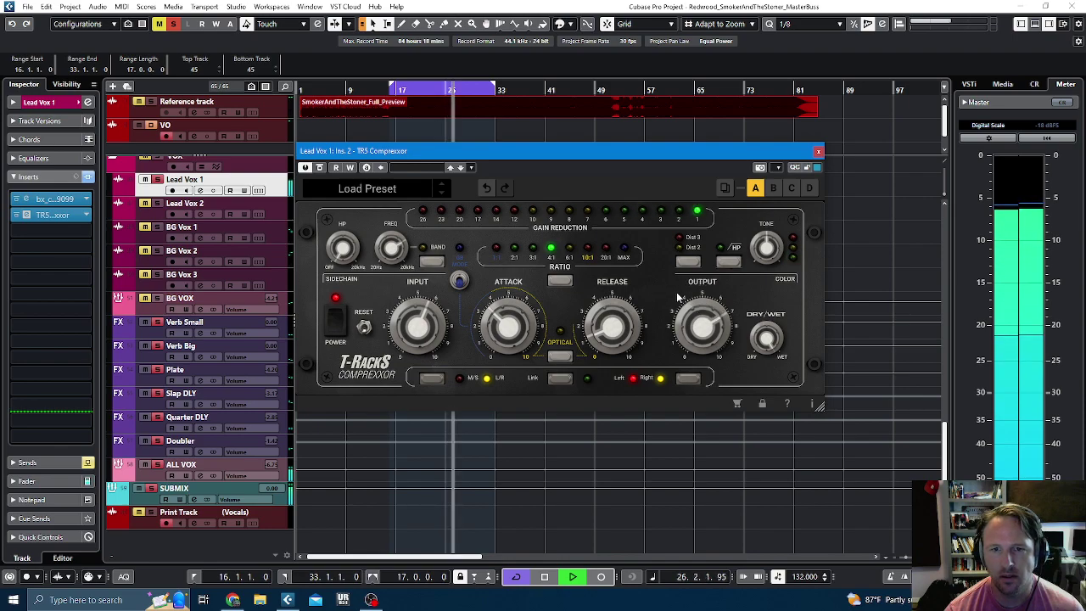
{"action": "left_click", "coordinate": [320, 167]}
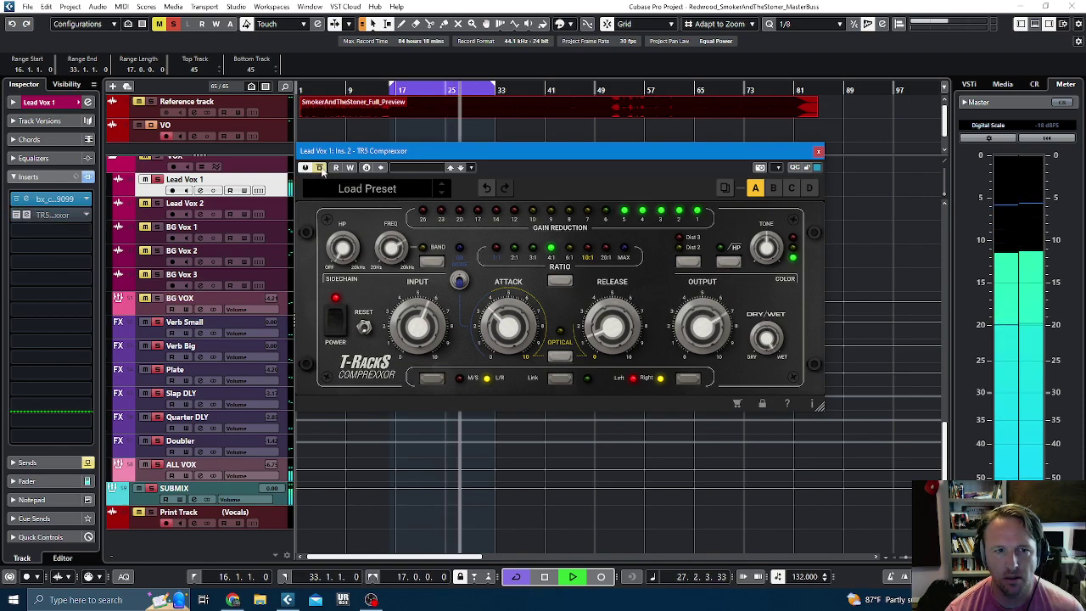
{"action": "scroll", "coordinate": [694, 332], "scroll_direction": "up", "scroll_amount": 4}
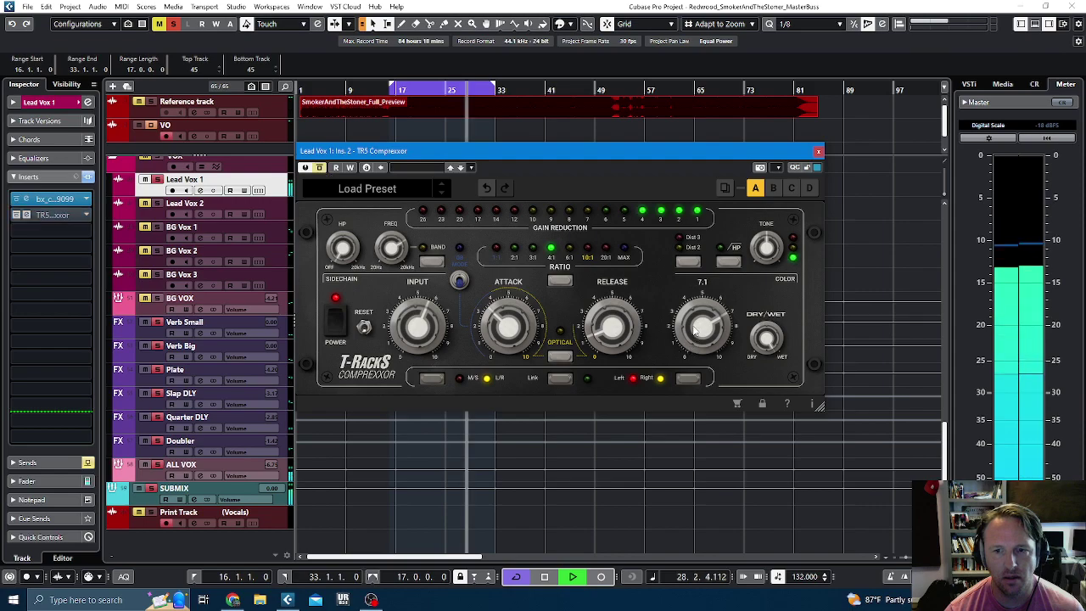
{"action": "left_click", "coordinate": [320, 167]}
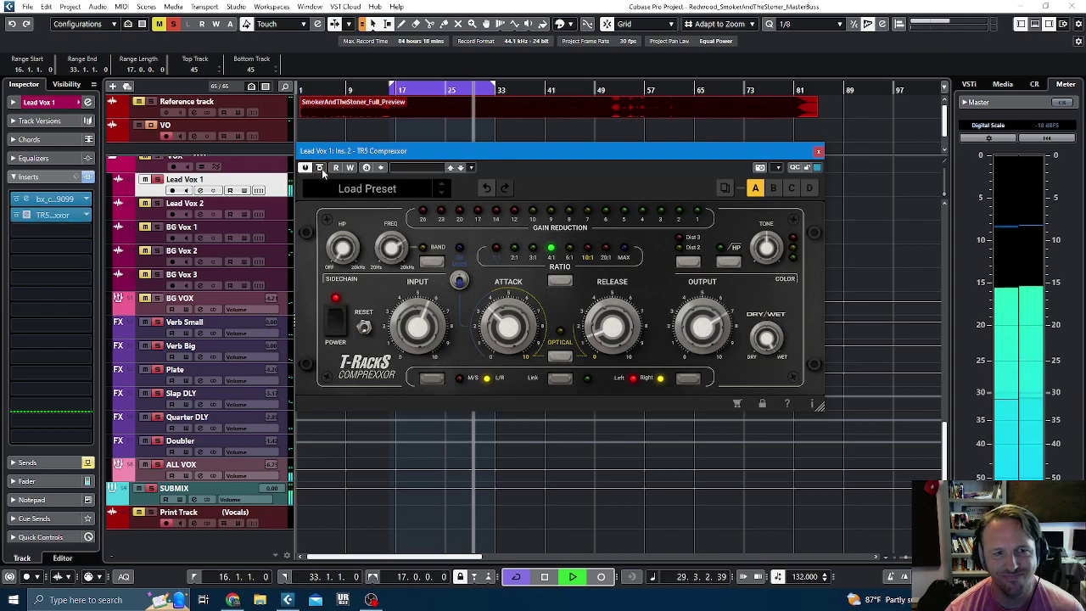
{"action": "mouse_move", "coordinate": [622, 297]}
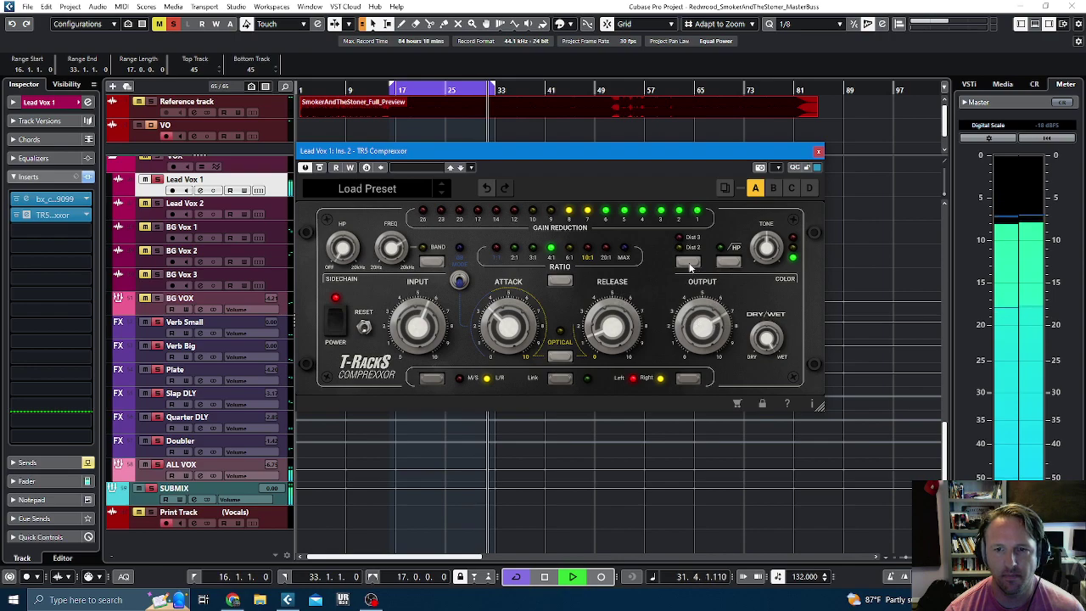
- Set the Comprexxor's distortion mode to Dist 2 after comparing it with the other modes, then close the plugin window and stop playback
{"action": "left_click", "coordinate": [689, 263]}
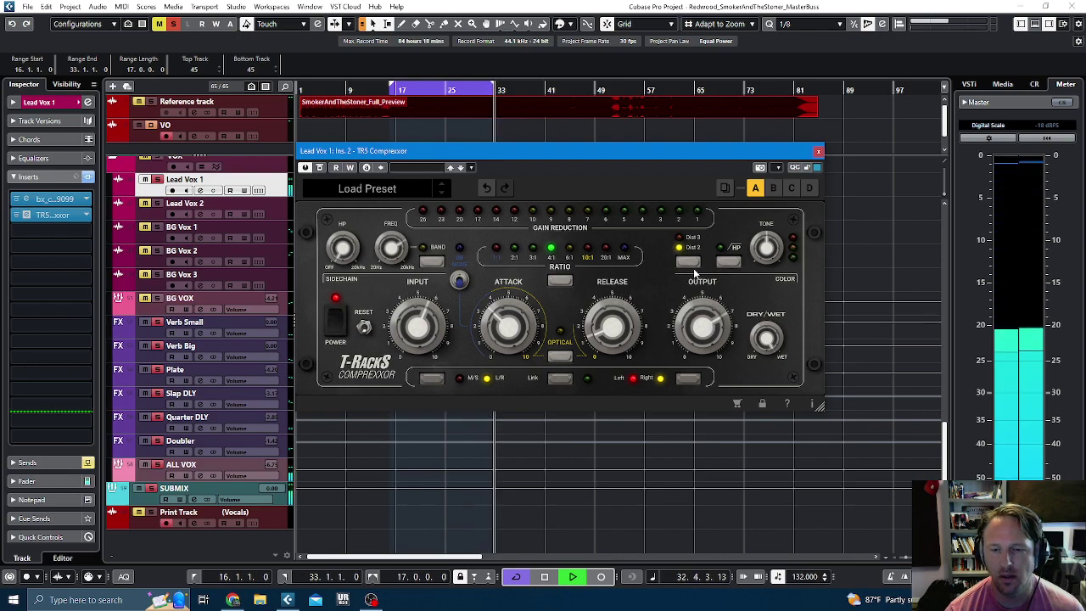
{"action": "left_click", "coordinate": [689, 263]}
{"action": "left_click", "coordinate": [691, 266]}
{"action": "left_click", "coordinate": [692, 266]}
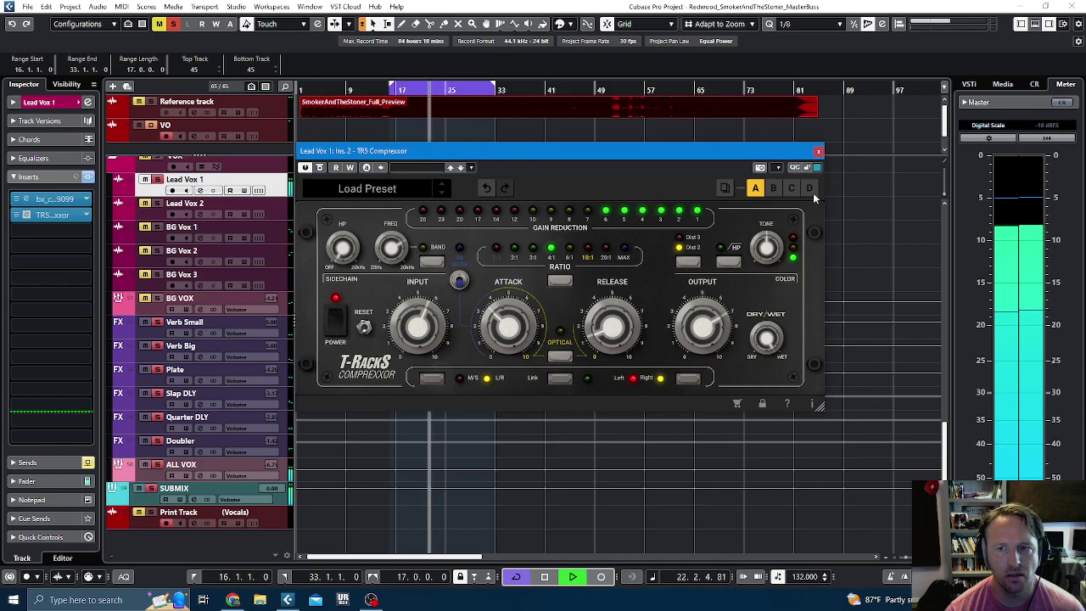
{"action": "left_click", "coordinate": [818, 151]}
{"action": "key", "text": "space"}
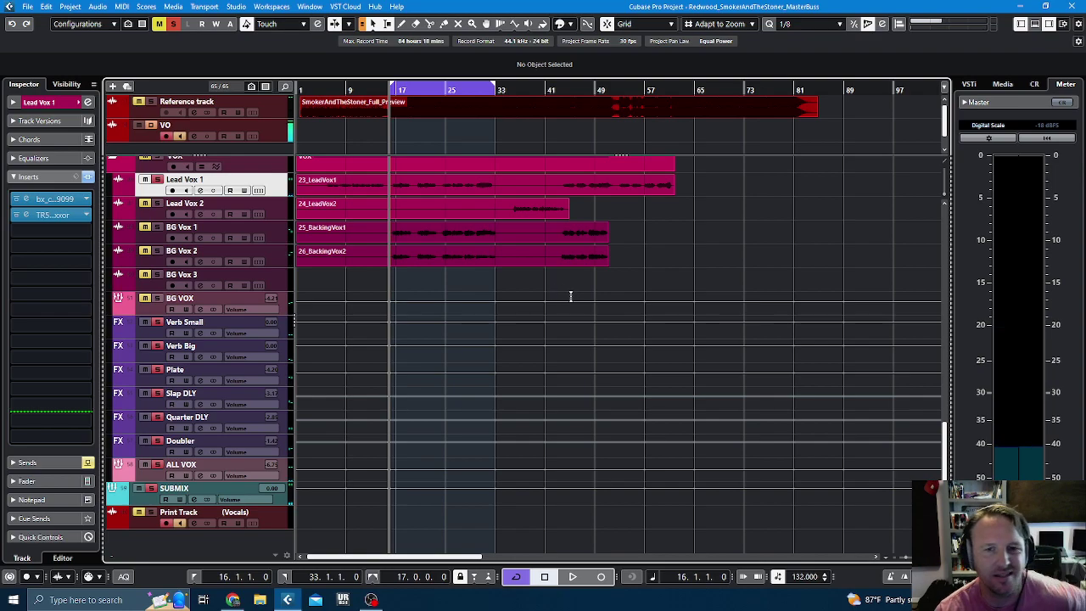
- Insert LittleRadiator from the Soundtoys plugins in Lead Vox 1's third insert slot
{"action": "left_click", "coordinate": [54, 229]}
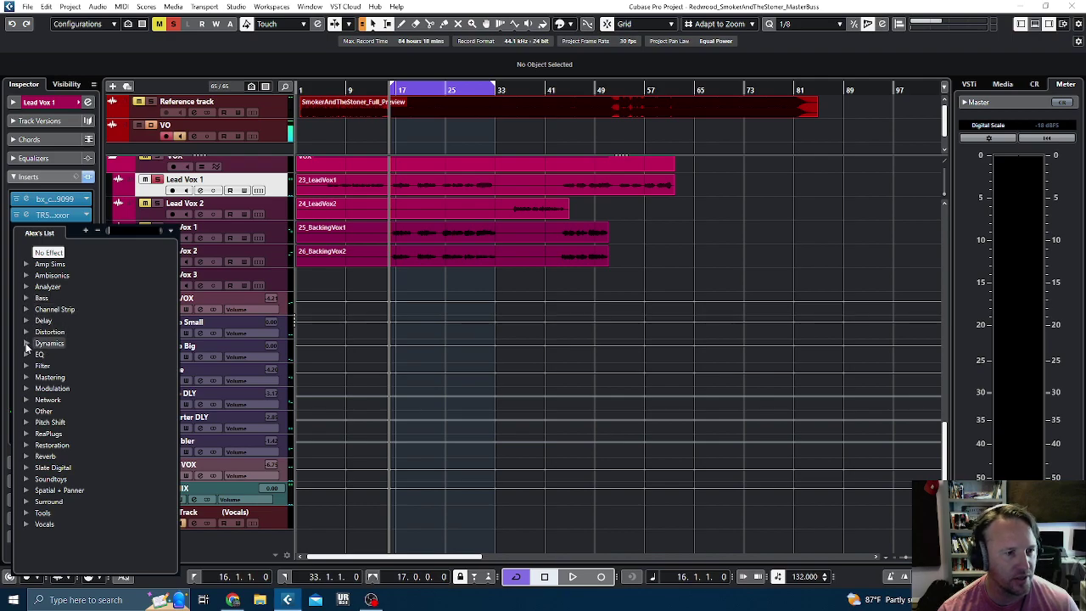
{"action": "left_click", "coordinate": [27, 343]}
{"action": "left_click", "coordinate": [26, 343]}
{"action": "left_click", "coordinate": [26, 332]}
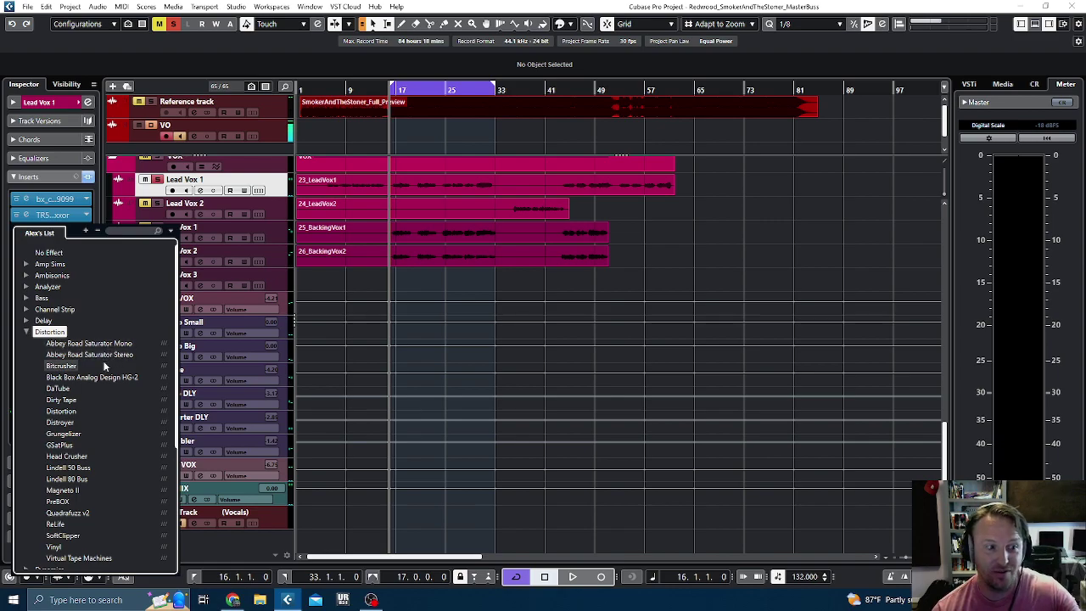
{"action": "scroll", "coordinate": [72, 412], "scroll_direction": "down", "scroll_amount": 2}
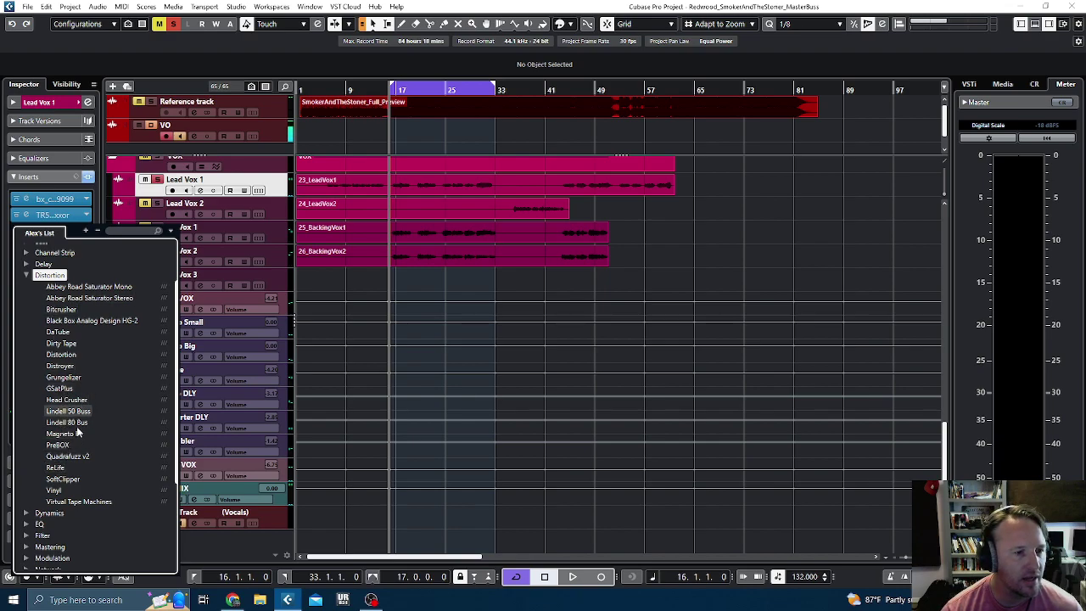
{"action": "left_click", "coordinate": [27, 275]}
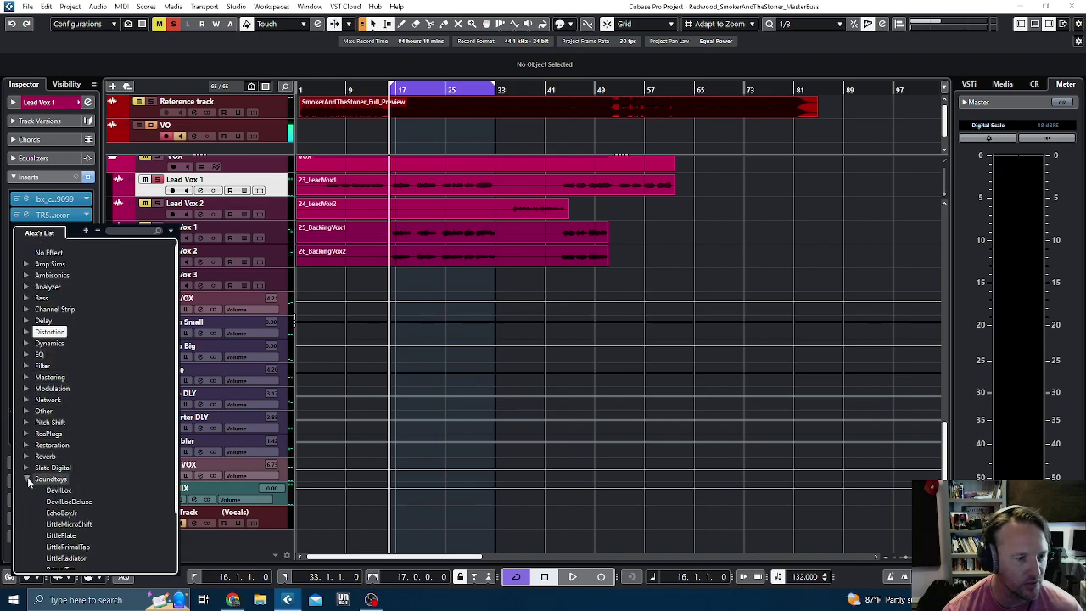
{"action": "left_click", "coordinate": [26, 479]}
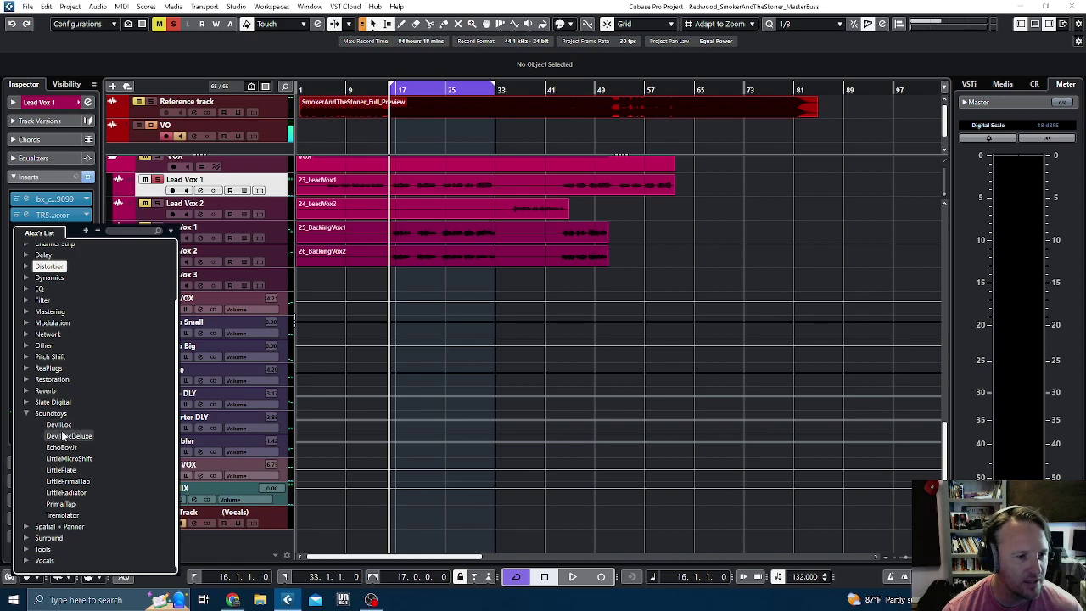
{"action": "left_click", "coordinate": [77, 494]}
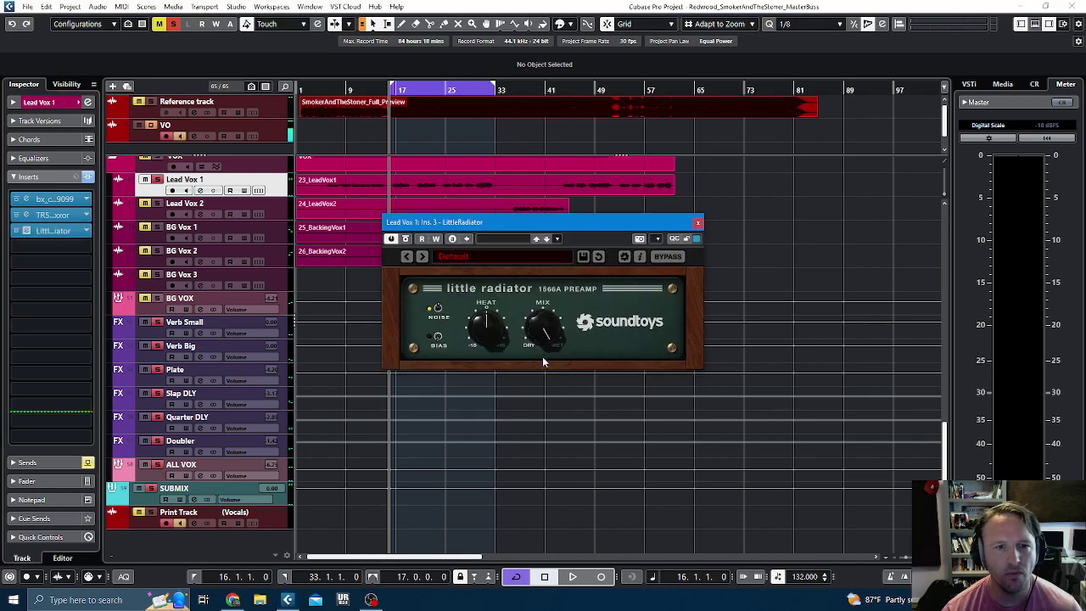
- Lower the LittleRadiator's heat below 0 while the vocal loop plays, comparing it against bypass, then stop playback
{"action": "key", "text": "space"}
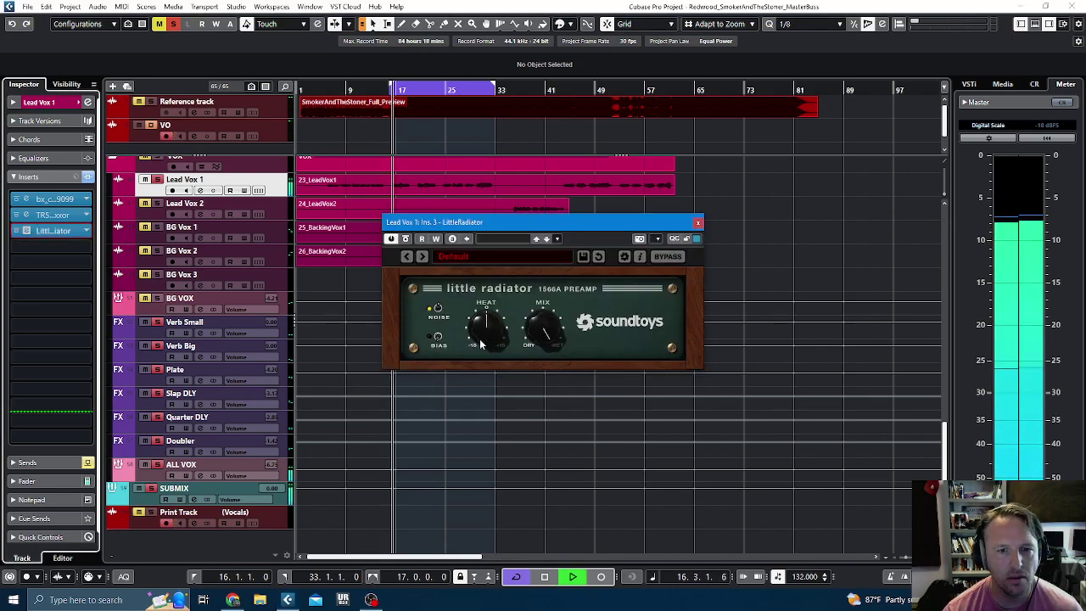
{"action": "mouse_move", "coordinate": [489, 336]}
{"action": "left_mouse_down"}
{"action": "mouse_move", "coordinate": [486, 308]}
{"action": "mouse_move", "coordinate": [480, 351]}
{"action": "left_mouse_up"}
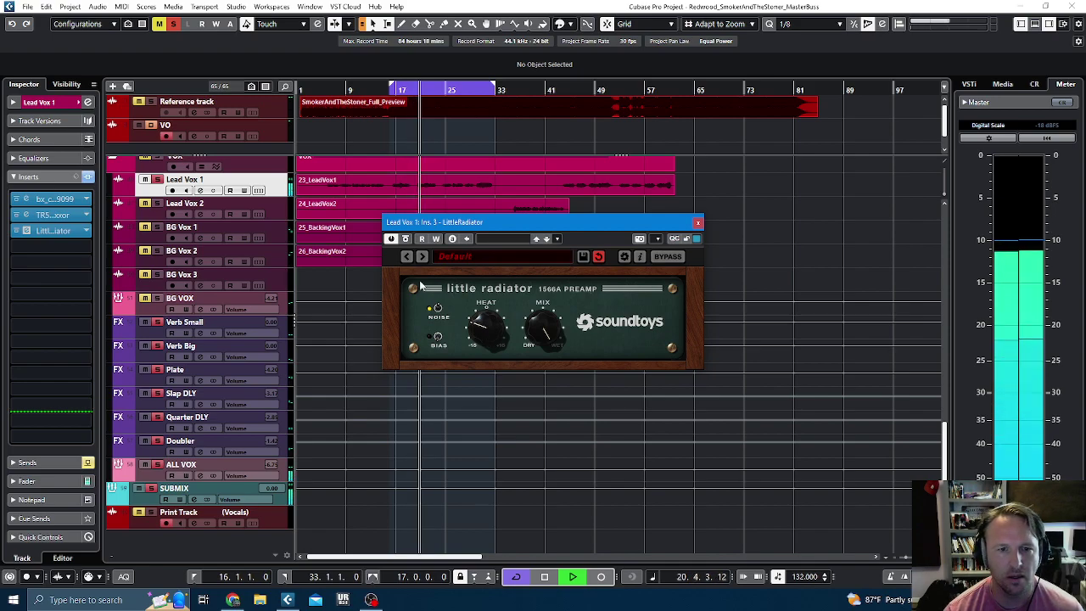
{"action": "left_click", "coordinate": [406, 238]}
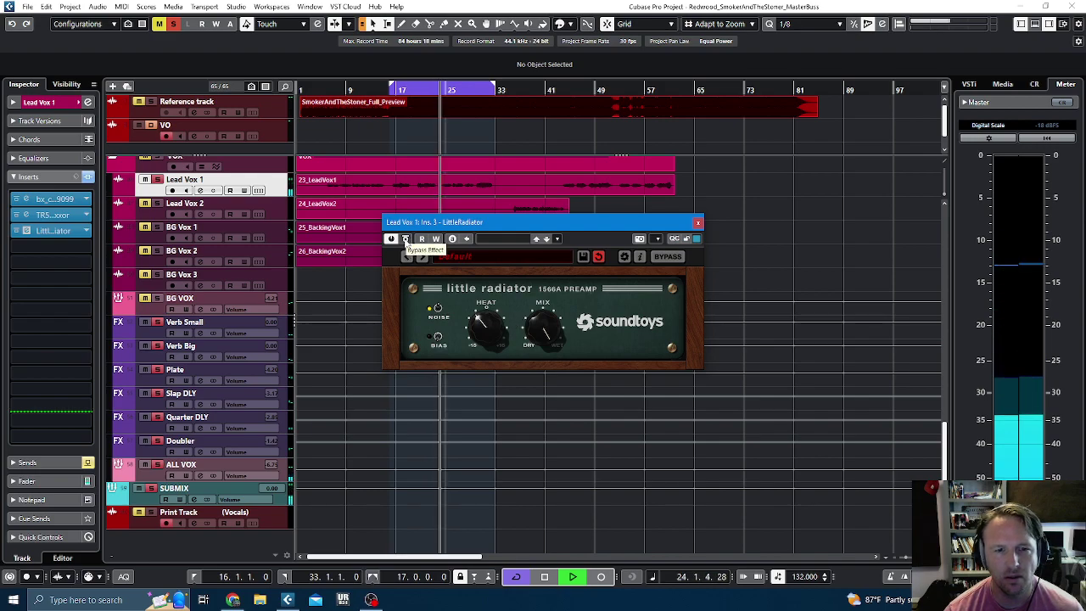
{"action": "left_click", "coordinate": [406, 238]}
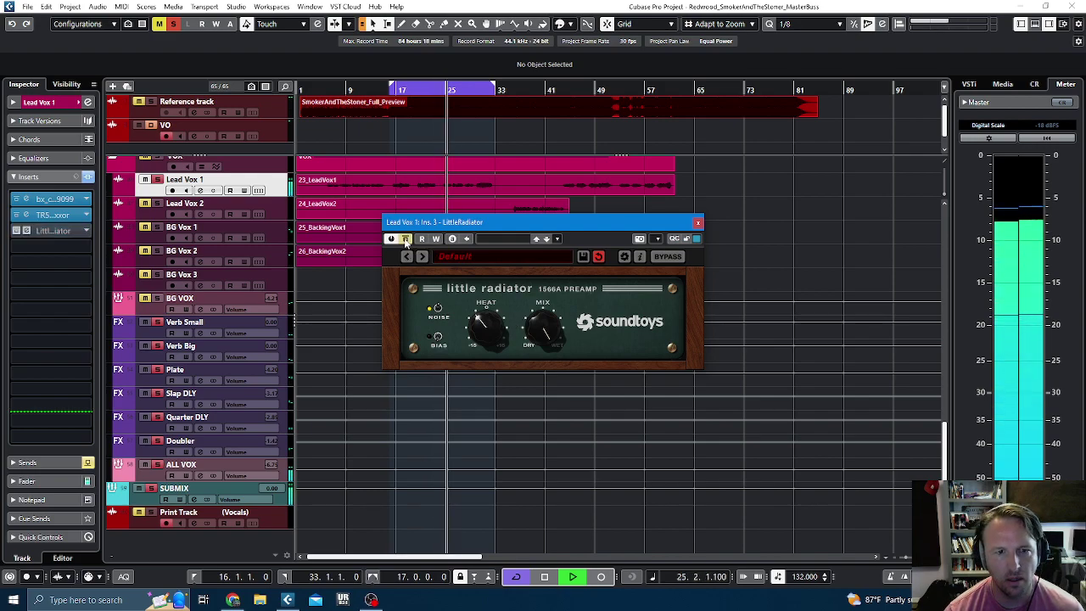
{"action": "left_click", "coordinate": [405, 238]}
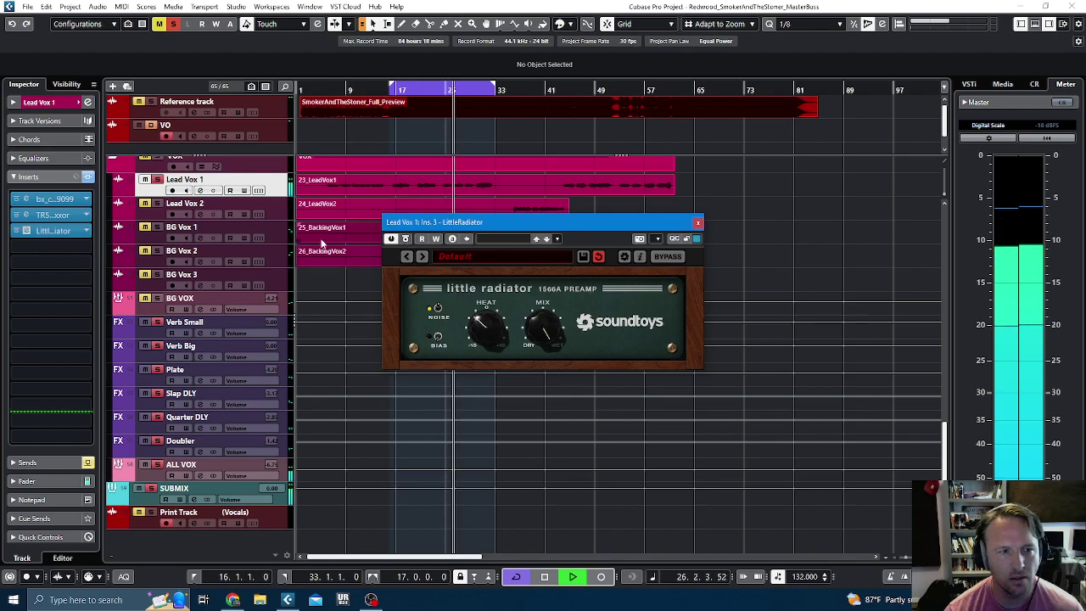
{"action": "key", "text": "space"}
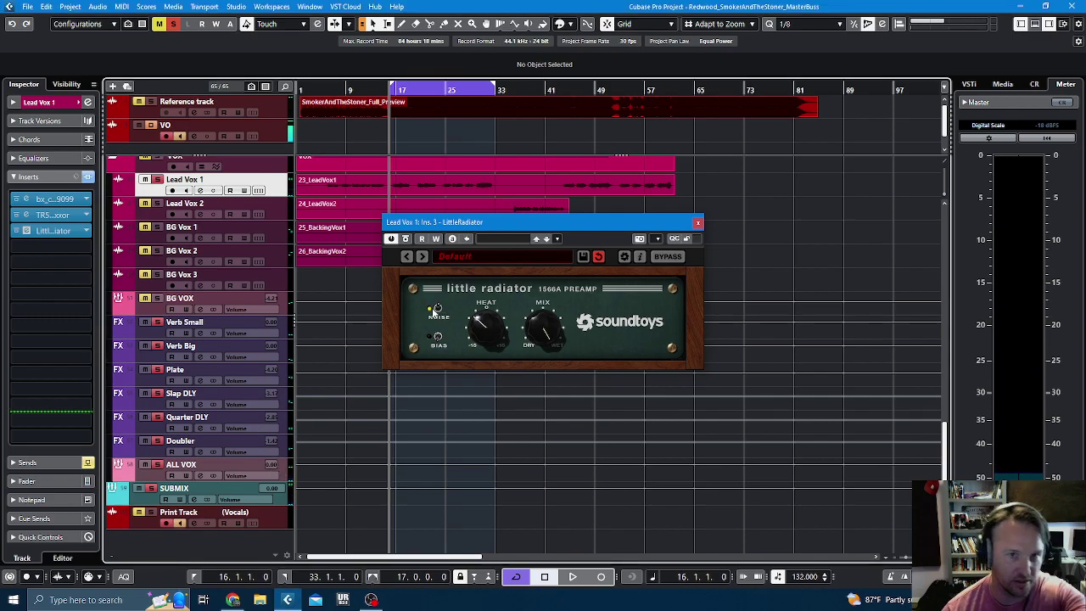
- Play the loop with the full mix unsoloed and mute BG Vox 1 and BG Vox 2
{"action": "key", "text": "space"}
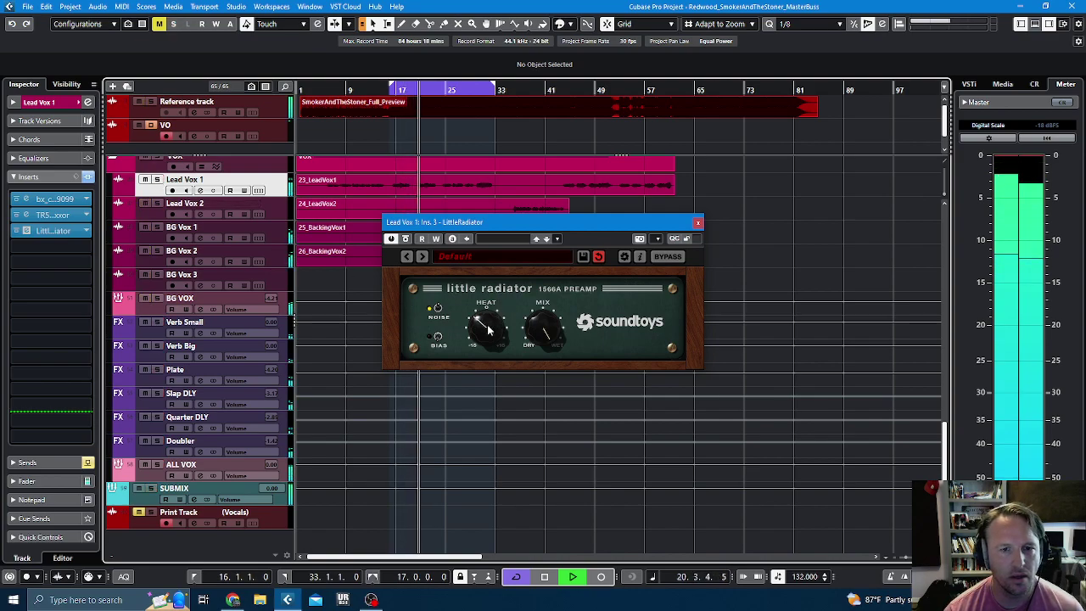
{"action": "left_click", "coordinate": [145, 227]}
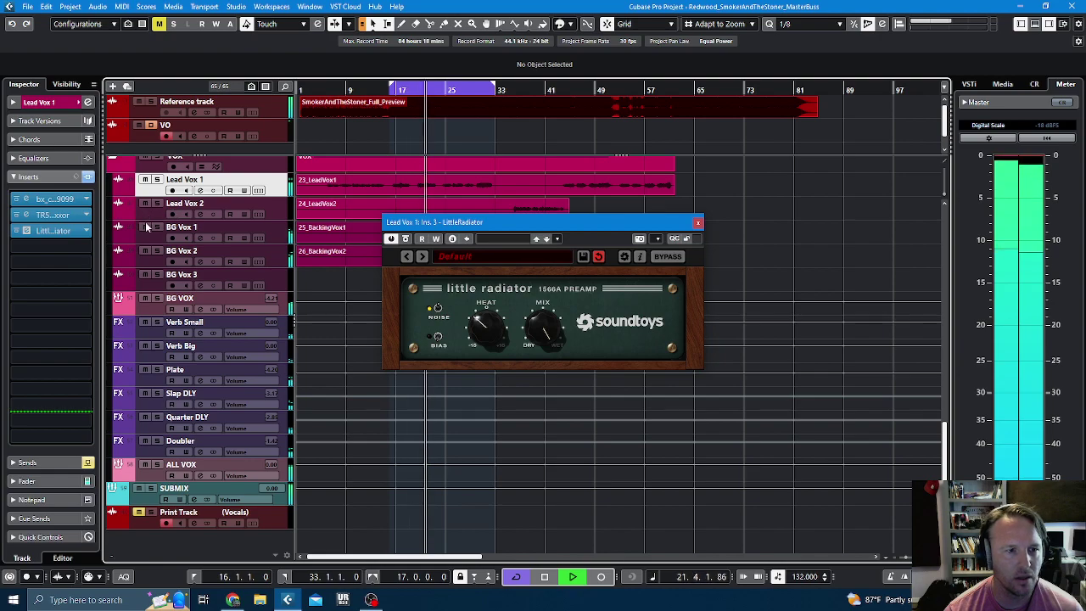
{"action": "left_click", "coordinate": [145, 251]}
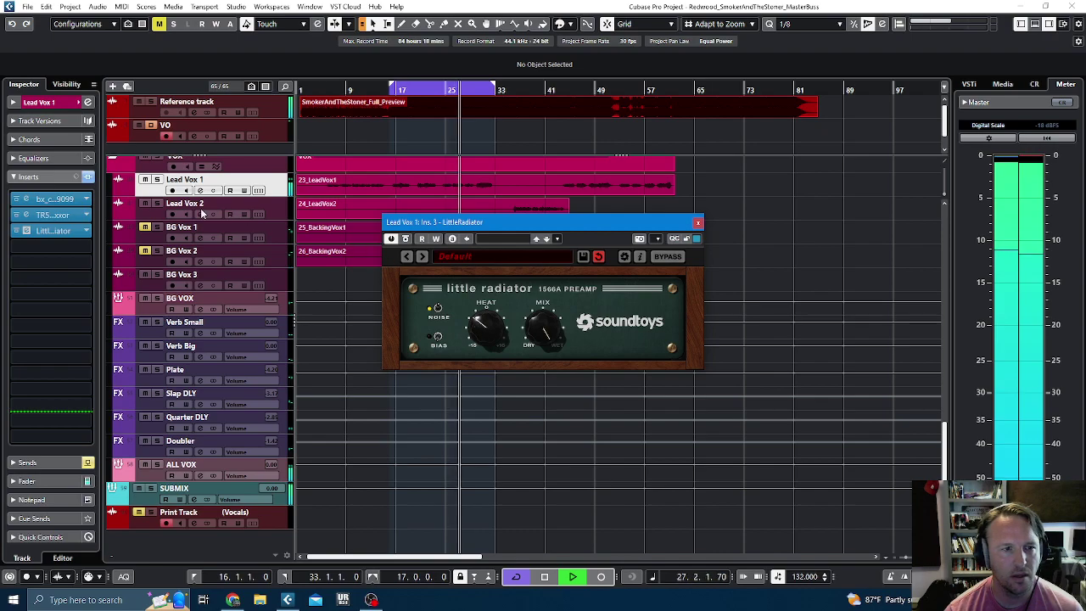
- Check the Comprexxor's gain reduction and settings within the full mix, then close its window and stop playback
{"action": "left_click", "coordinate": [62, 214]}
{"action": "mouse_move", "coordinate": [696, 324]}
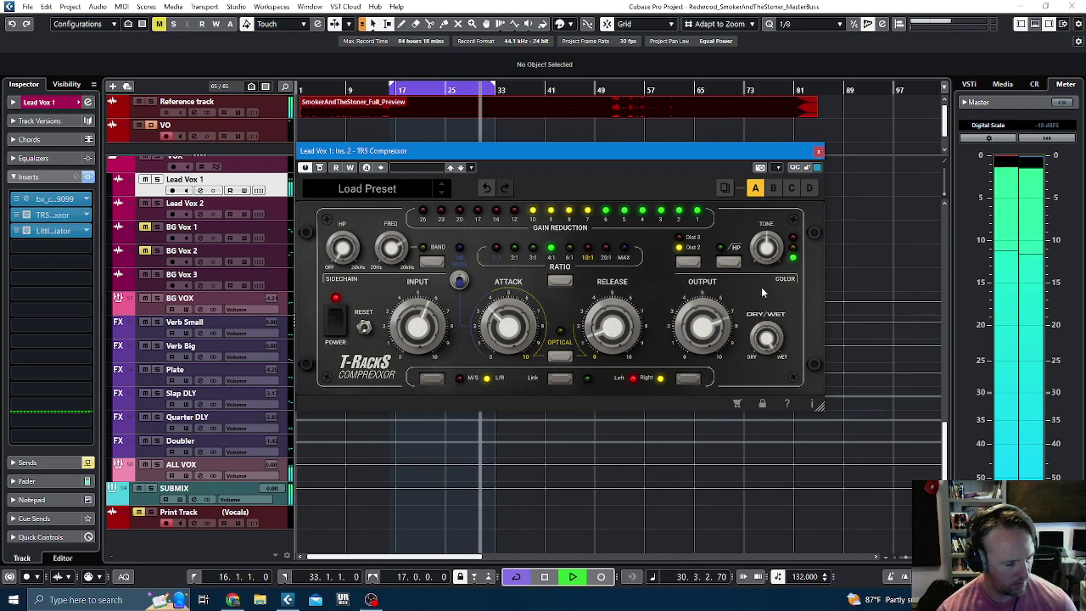
{"action": "mouse_move", "coordinate": [705, 284]}
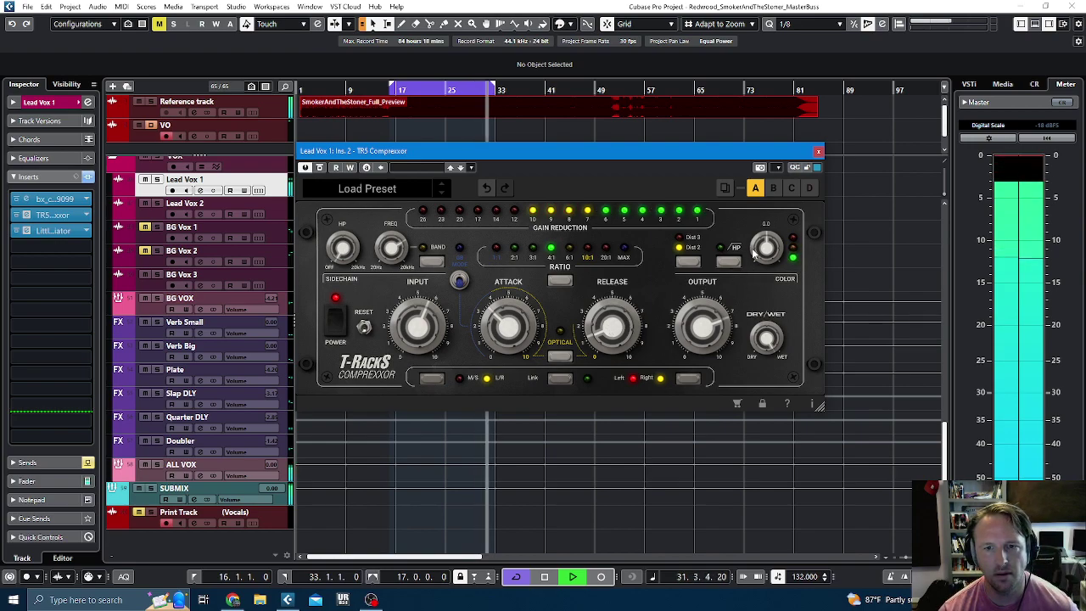
{"action": "left_click", "coordinate": [818, 151]}
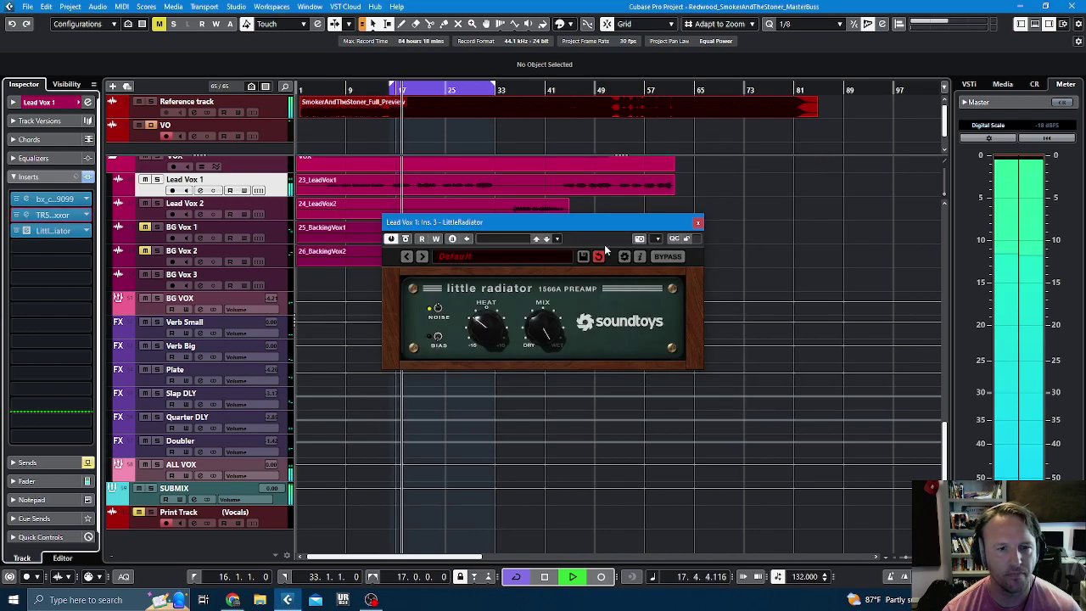
{"action": "key", "text": "space"}
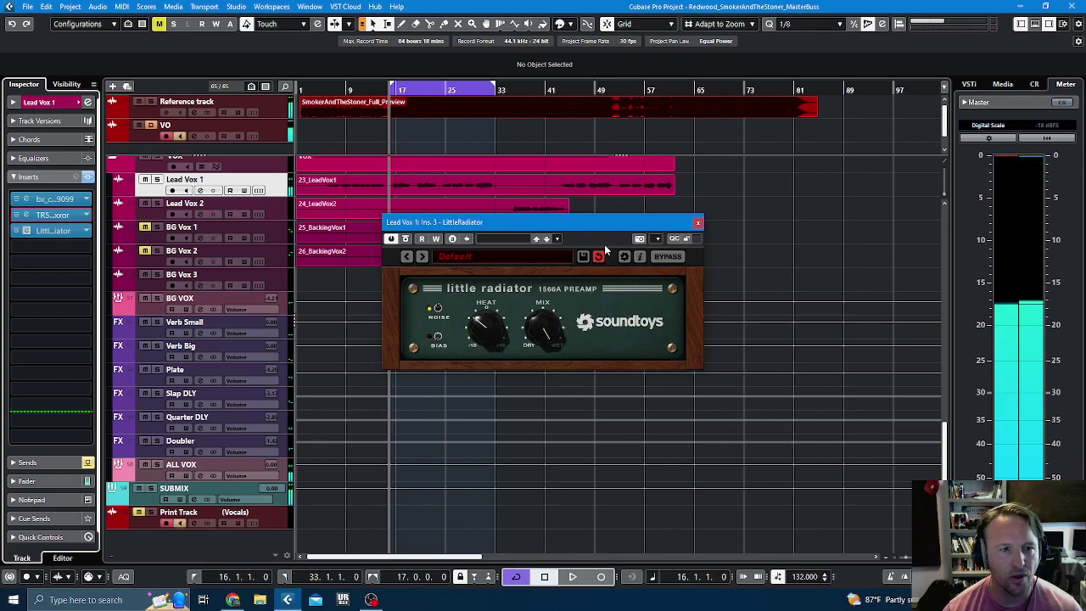
- Shift Lead Vox 1's existing inserts down one slot and insert Nectar 3 from the Vocals plugins in the first slot
{"action": "left_click", "coordinate": [54, 231]}
{"action": "left_click_drag", "start_coordinate": [54, 199], "coordinate": [56, 216]}
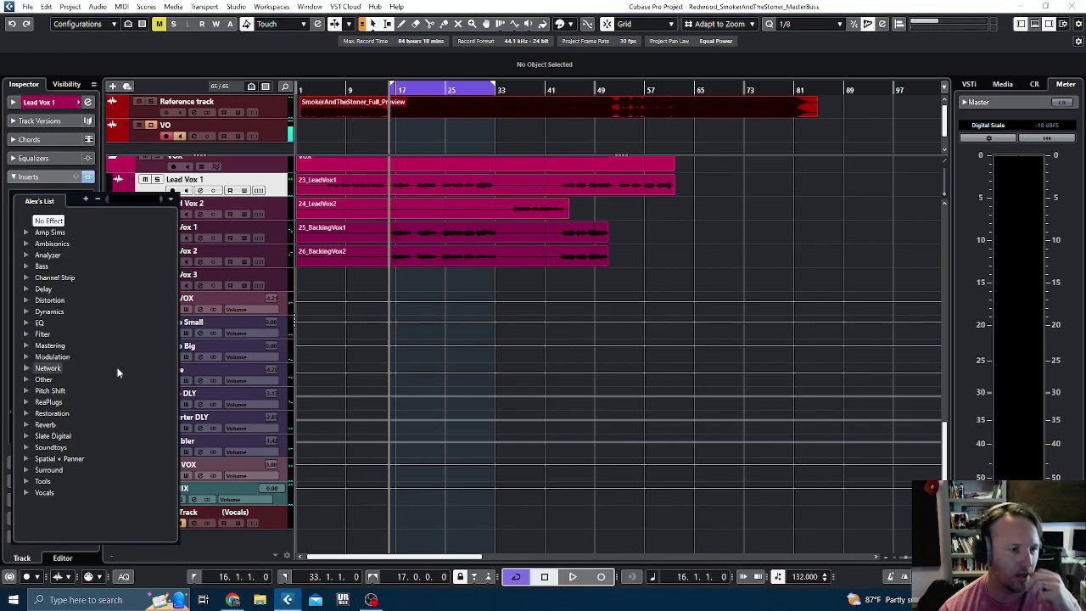
{"action": "left_click", "coordinate": [25, 493]}
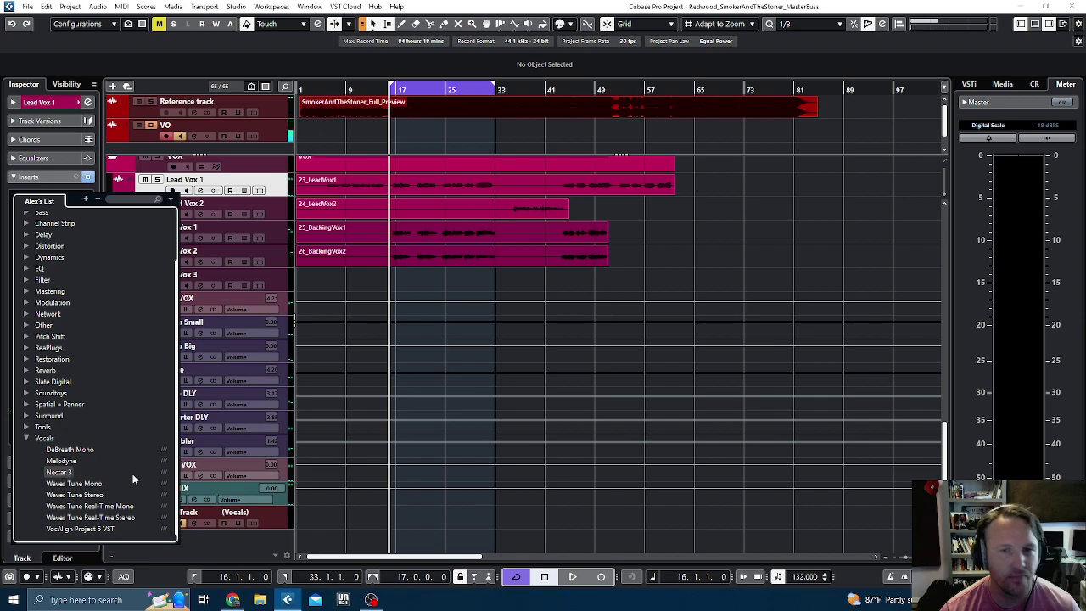
{"action": "left_click", "coordinate": [74, 473]}
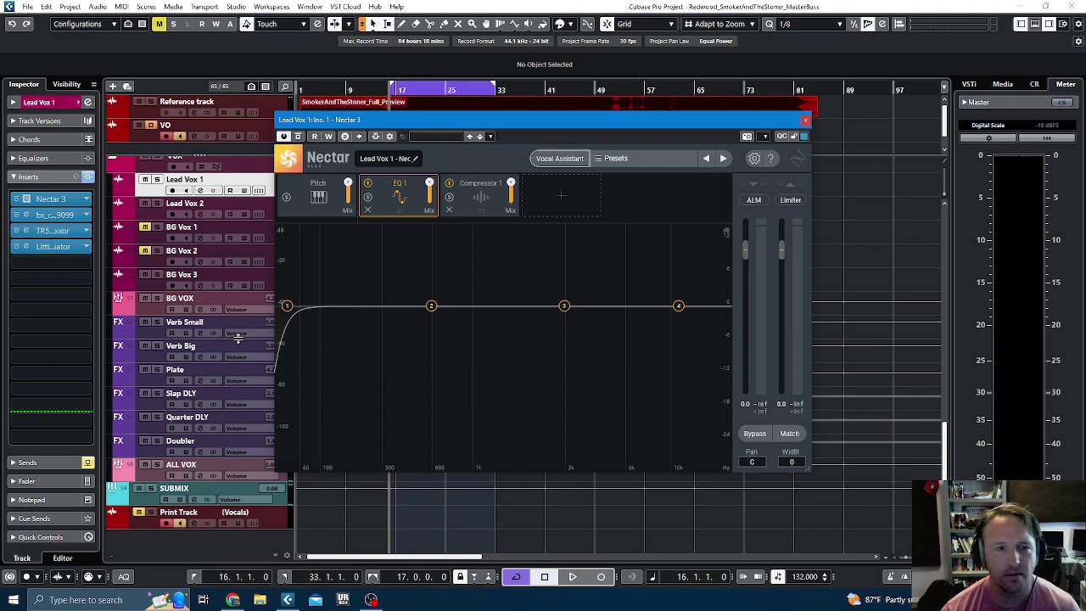
- Remove Nectar's EQ and Compressor modules, then set the Pitch module's scale to D major using auto detection during playback
{"action": "left_click", "coordinate": [368, 210]}
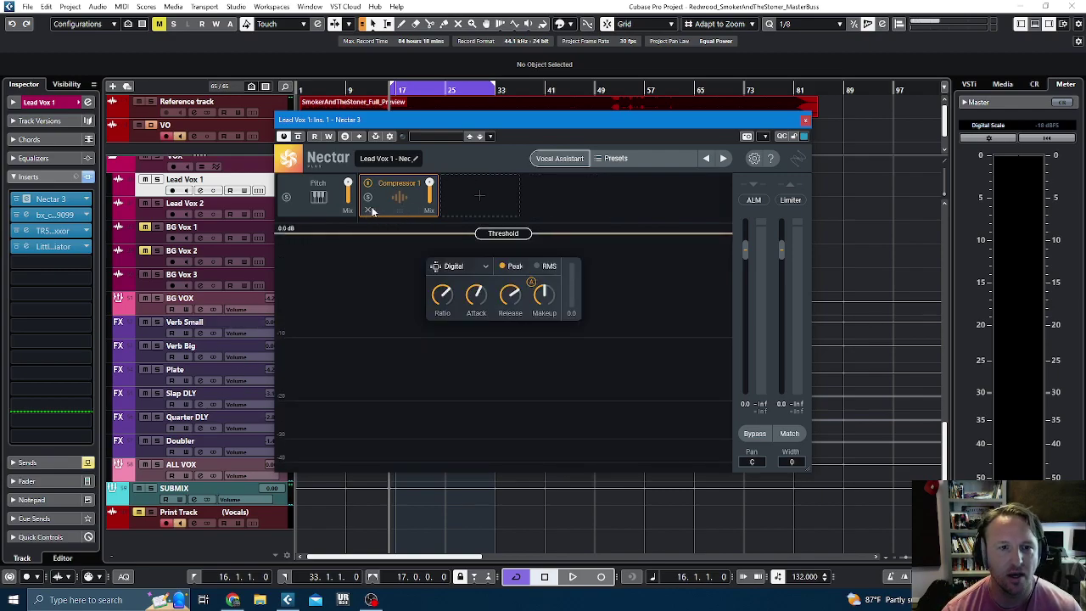
{"action": "left_click", "coordinate": [369, 209]}
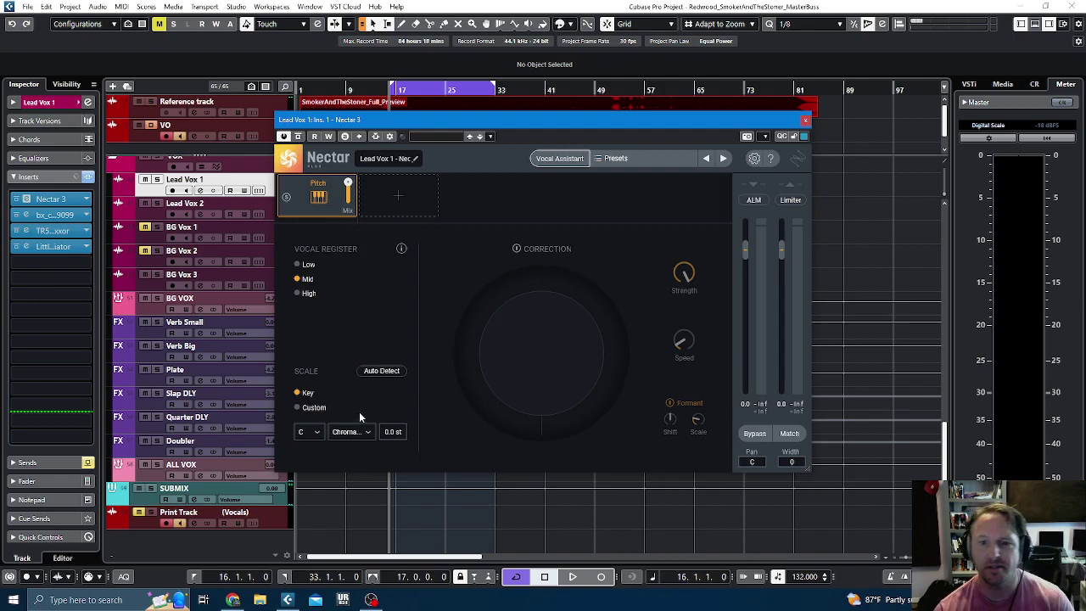
{"action": "left_click", "coordinate": [387, 370]}
{"action": "key", "text": "space"}
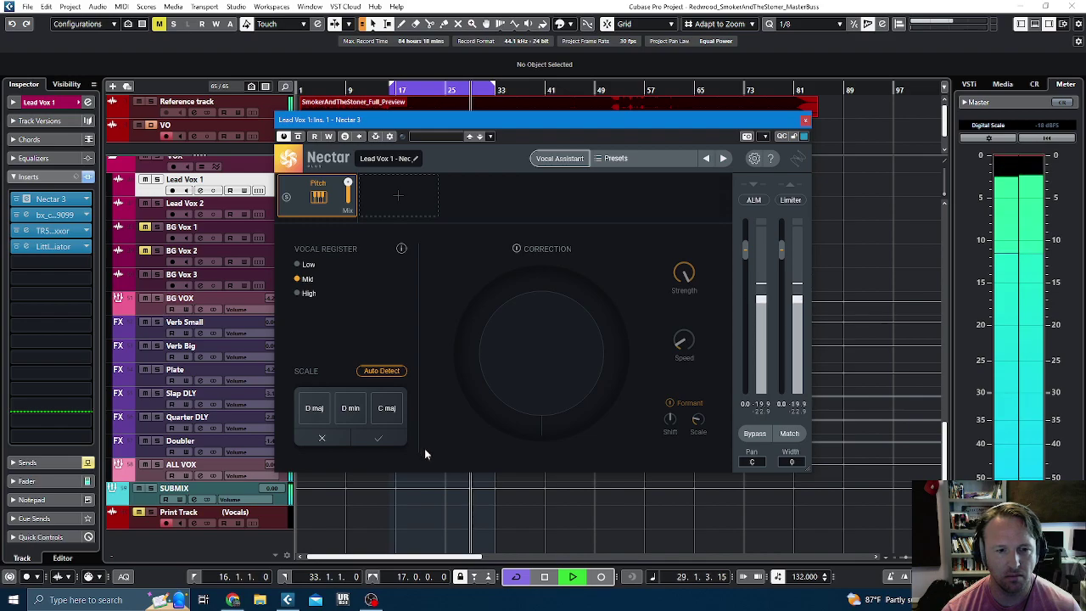
{"action": "left_click", "coordinate": [310, 407]}
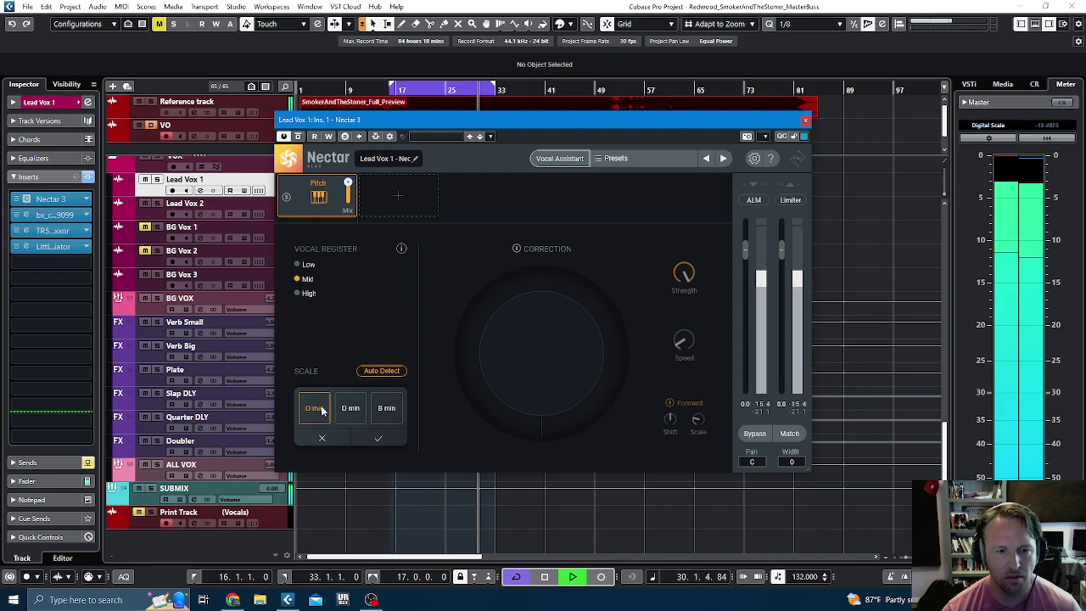
{"action": "left_click", "coordinate": [378, 437]}
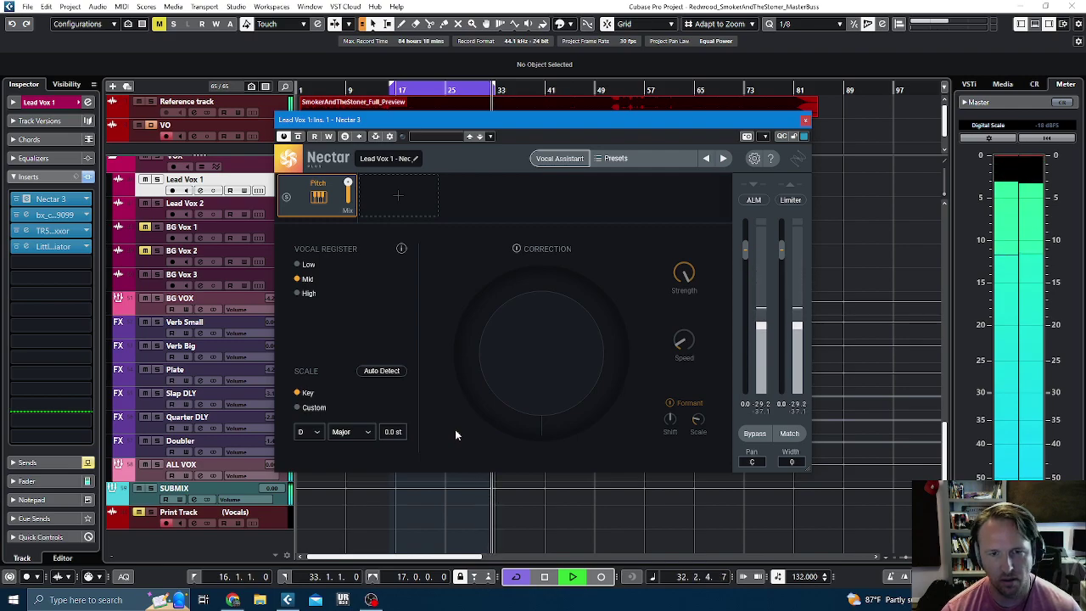
{"action": "key", "text": "space"}
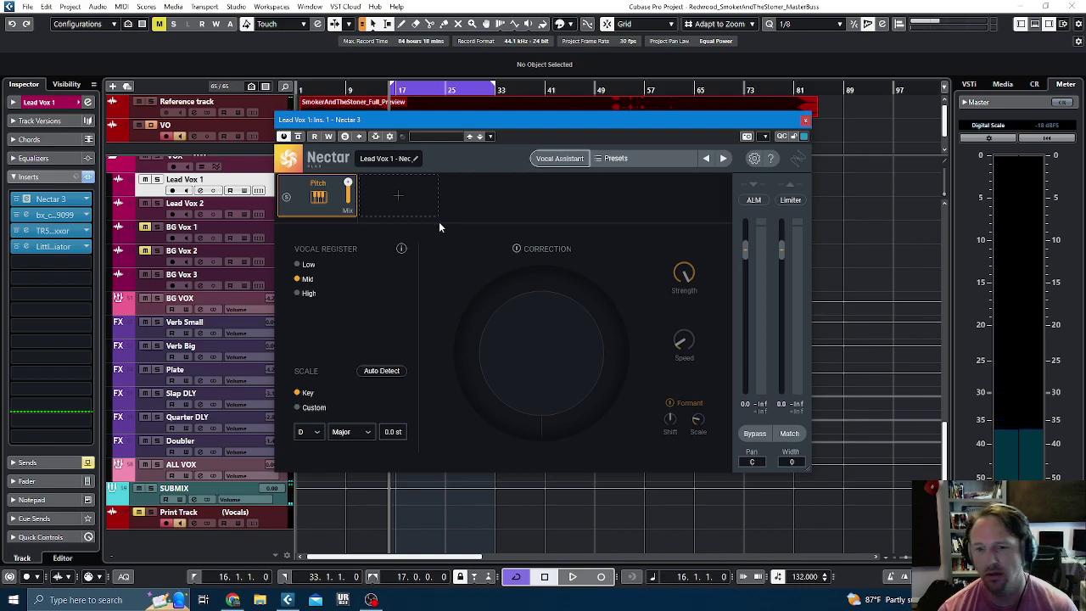
- Set Nectar's pitch correction speed to about 62.40 ms and reduce its strength from maximum while the loop plays
{"action": "key", "text": "space"}
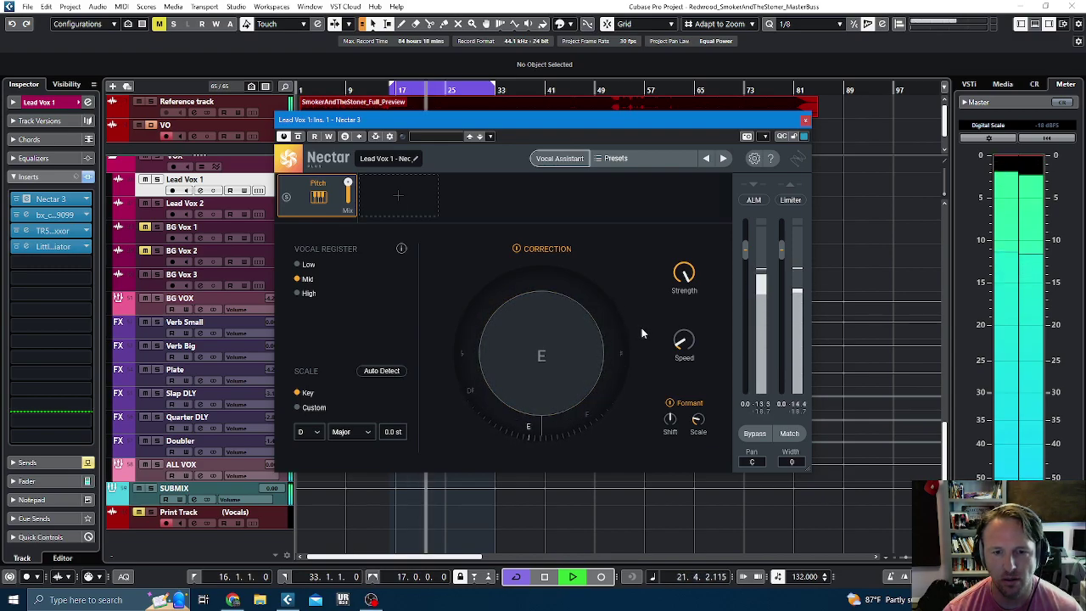
{"action": "mouse_move", "coordinate": [684, 340]}
{"action": "left_click_drag", "start_coordinate": [686, 336], "coordinate": [686, 282]}
{"action": "mouse_move", "coordinate": [685, 280]}
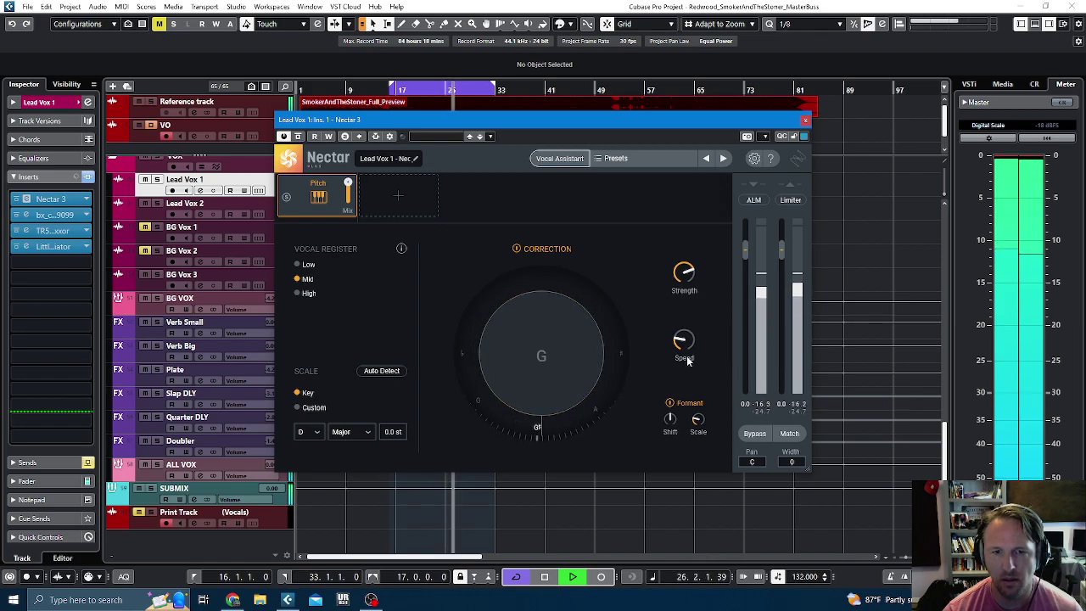
{"action": "mouse_move", "coordinate": [700, 363]}
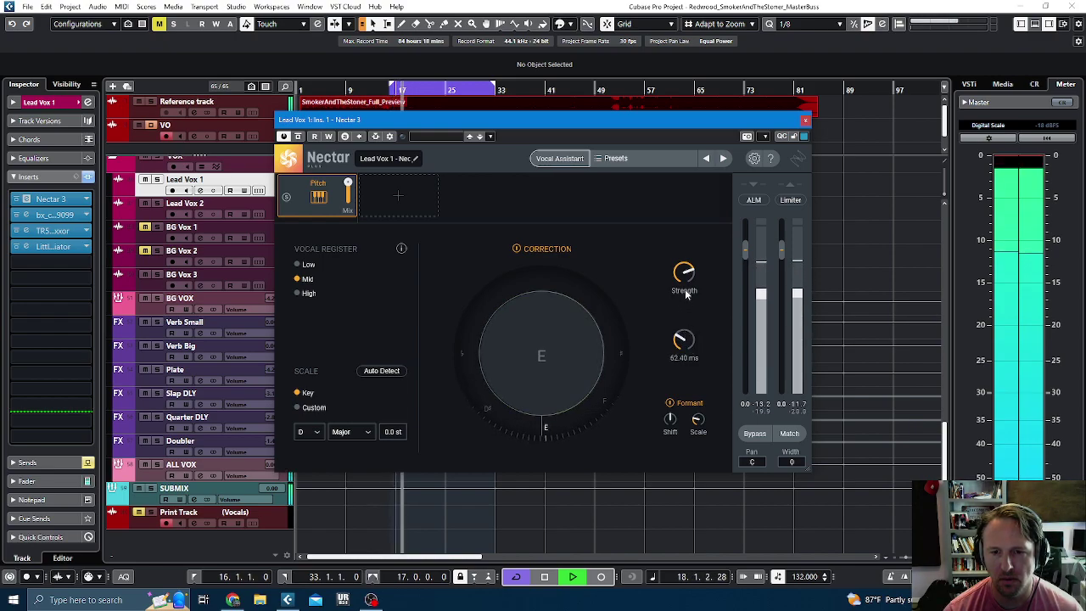
{"action": "left_click_drag", "start_coordinate": [686, 283], "coordinate": [684, 275]}
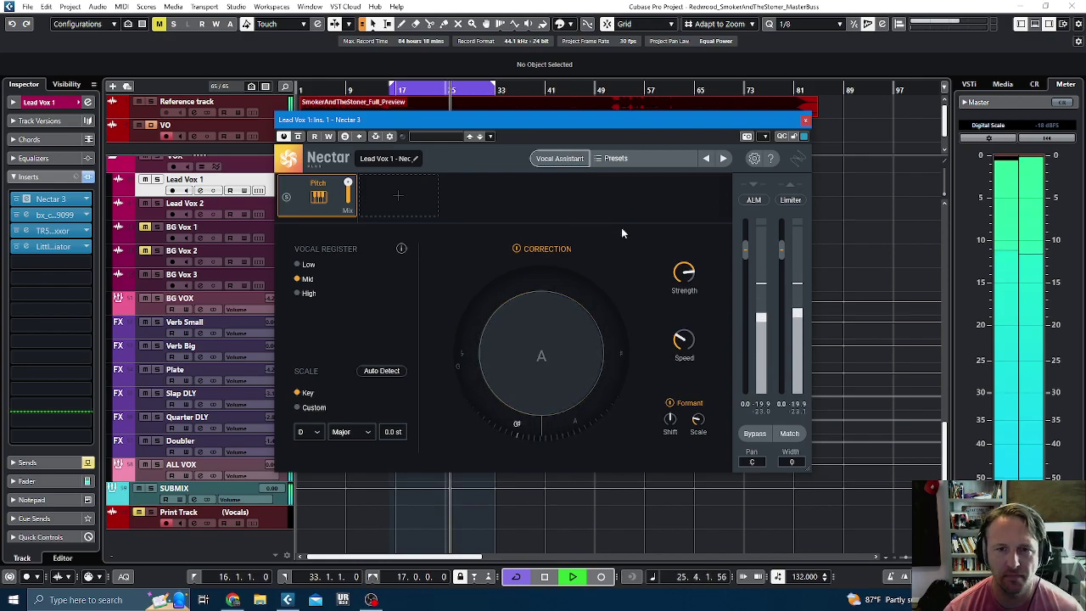
- Compare the lead vocal with Nectar 3 bypassed and active during playback, then stop playback and close its window
{"action": "left_click", "coordinate": [298, 137]}
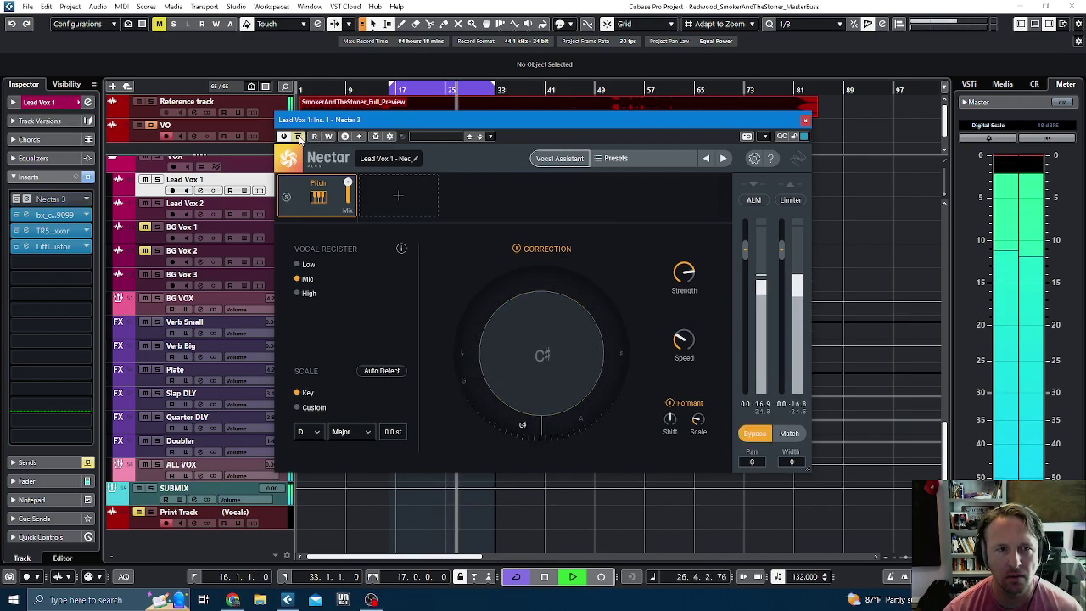
{"action": "left_click", "coordinate": [299, 136]}
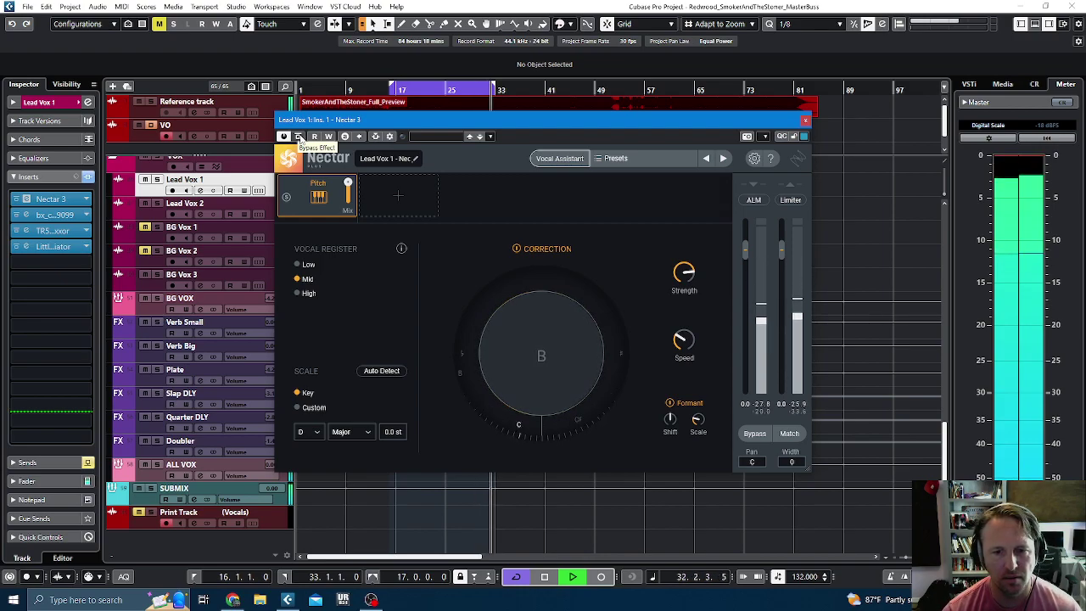
{"action": "key", "text": "space"}
{"action": "left_click", "coordinate": [805, 122]}
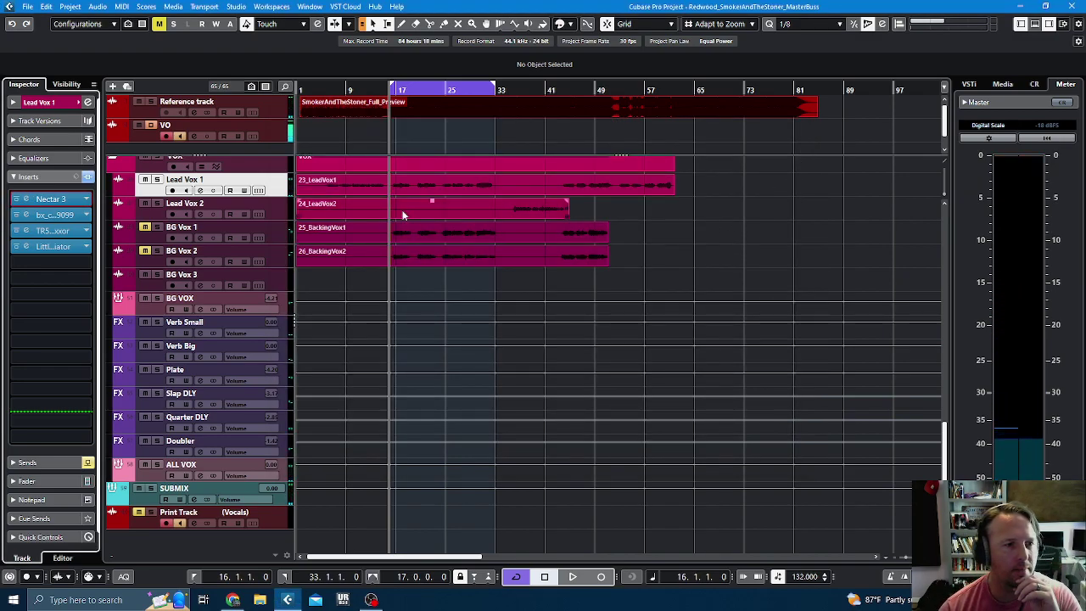
- Reopen Nectar 3 on Lead Vox 1, reduce its pitch correction strength further and close its window
{"action": "left_click", "coordinate": [51, 199]}
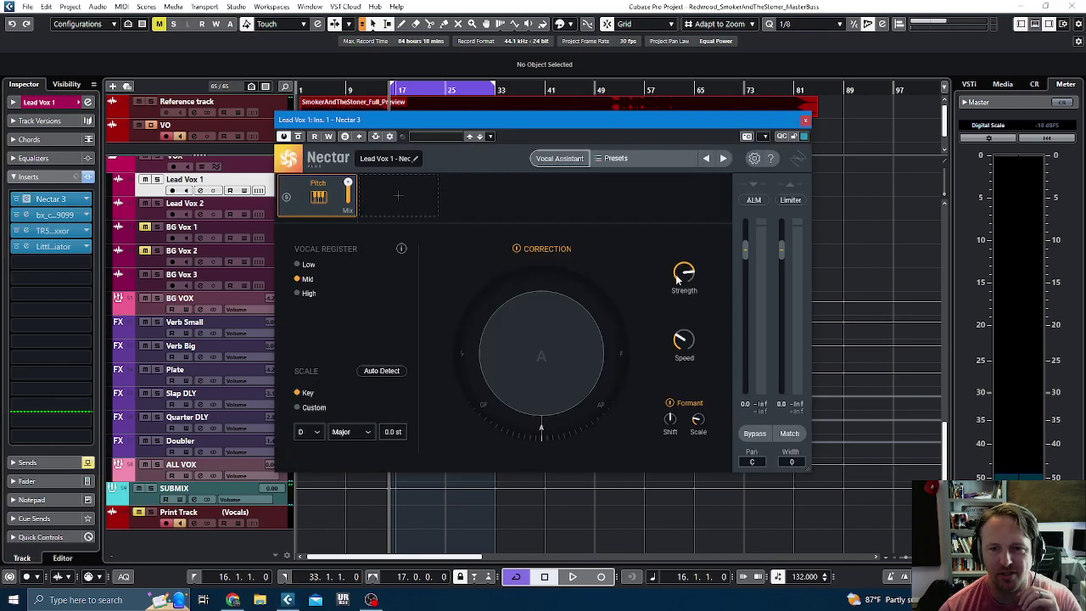
{"action": "left_click", "coordinate": [805, 122]}
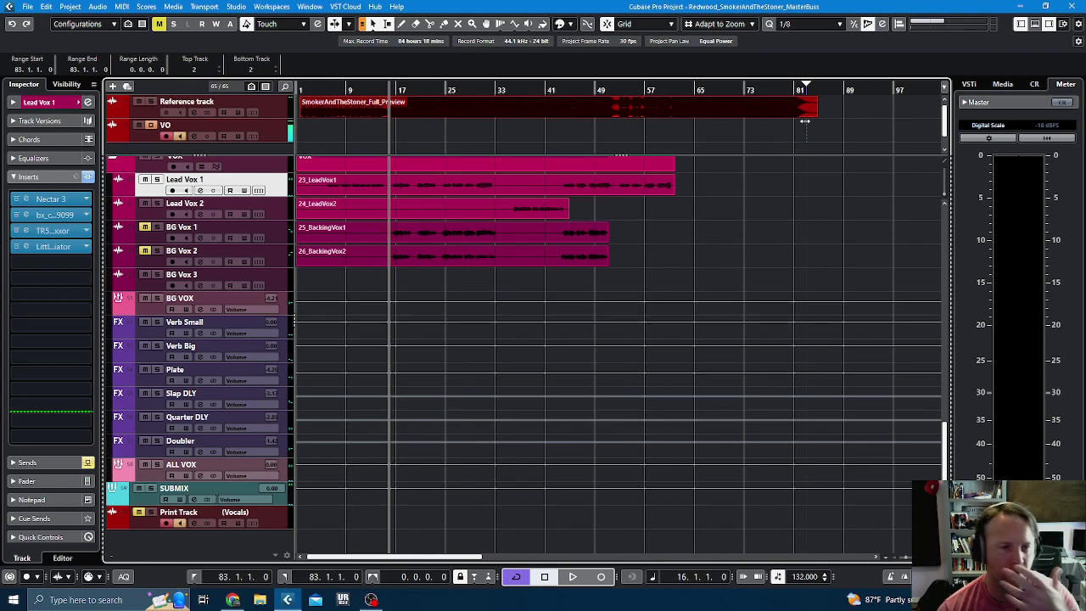
{"action": "left_click", "coordinate": [45, 199]}
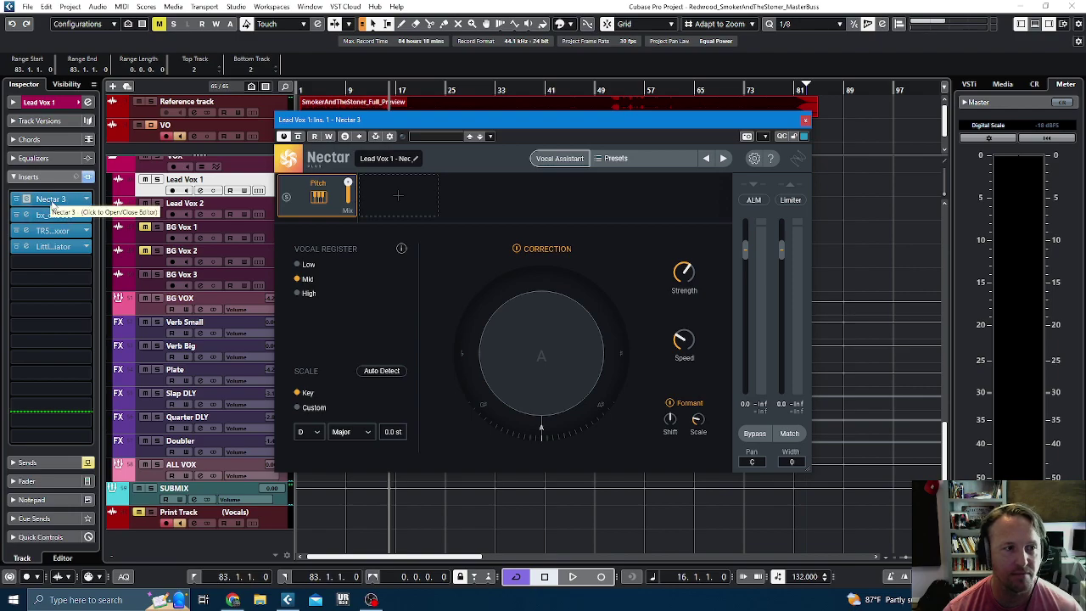
{"action": "left_click", "coordinate": [806, 120]}
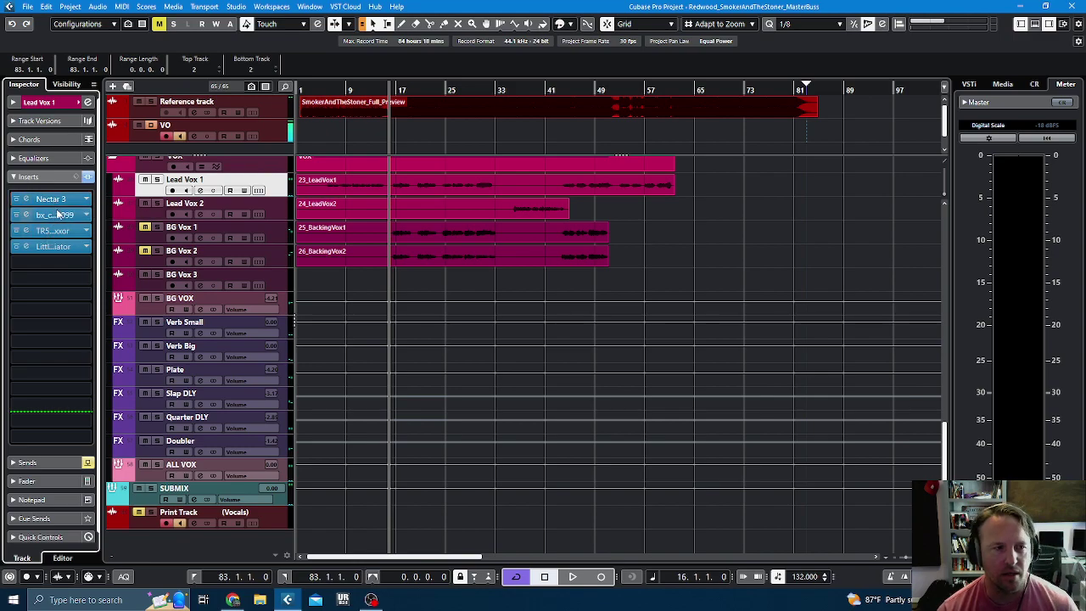
- Insert the Frequency EQ from the EQ plugins in Lead Vox 1's fifth insert slot
{"action": "left_click", "coordinate": [54, 263]}
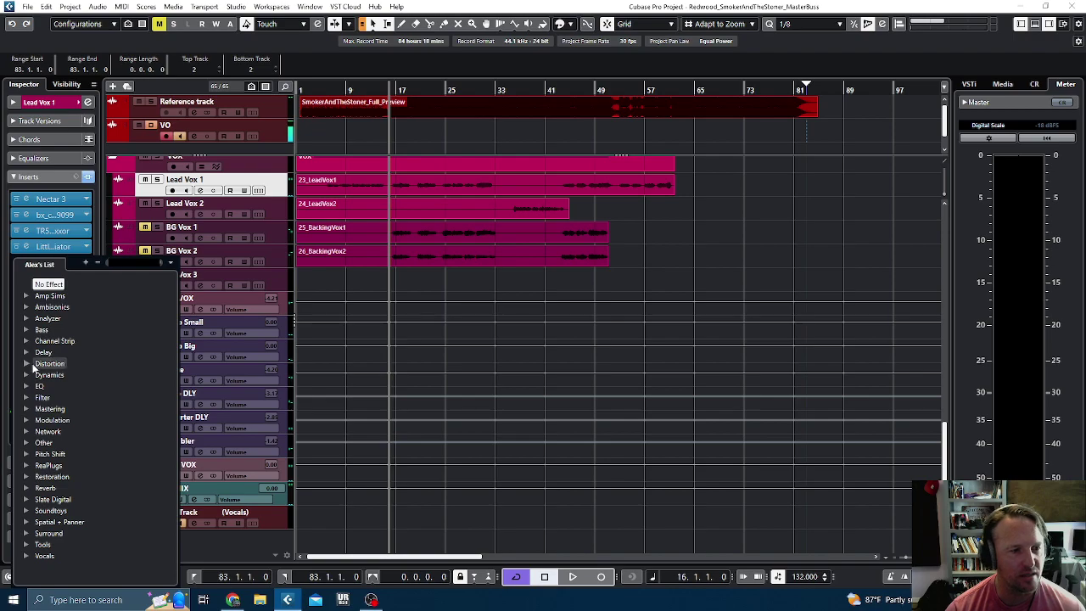
{"action": "left_click", "coordinate": [26, 386]}
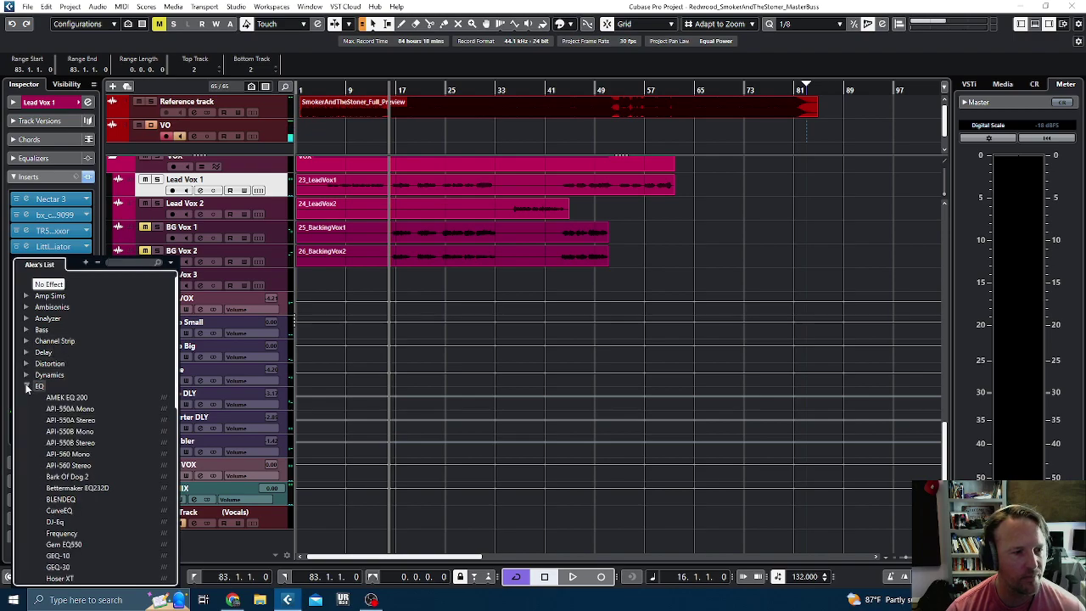
{"action": "scroll", "coordinate": [94, 442], "scroll_direction": "down", "scroll_amount": 7}
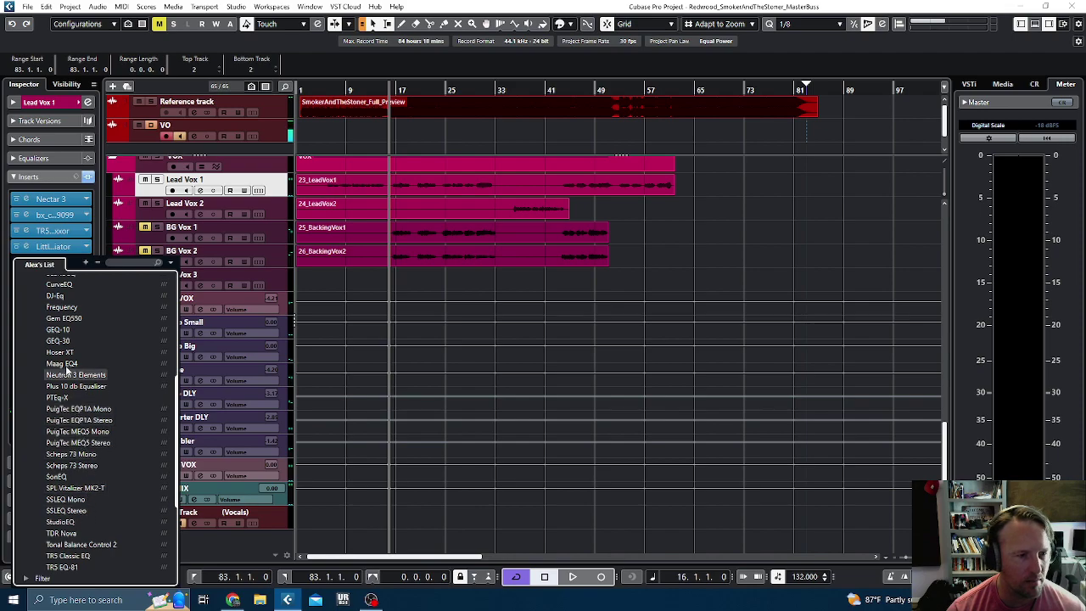
{"action": "left_click", "coordinate": [62, 307]}
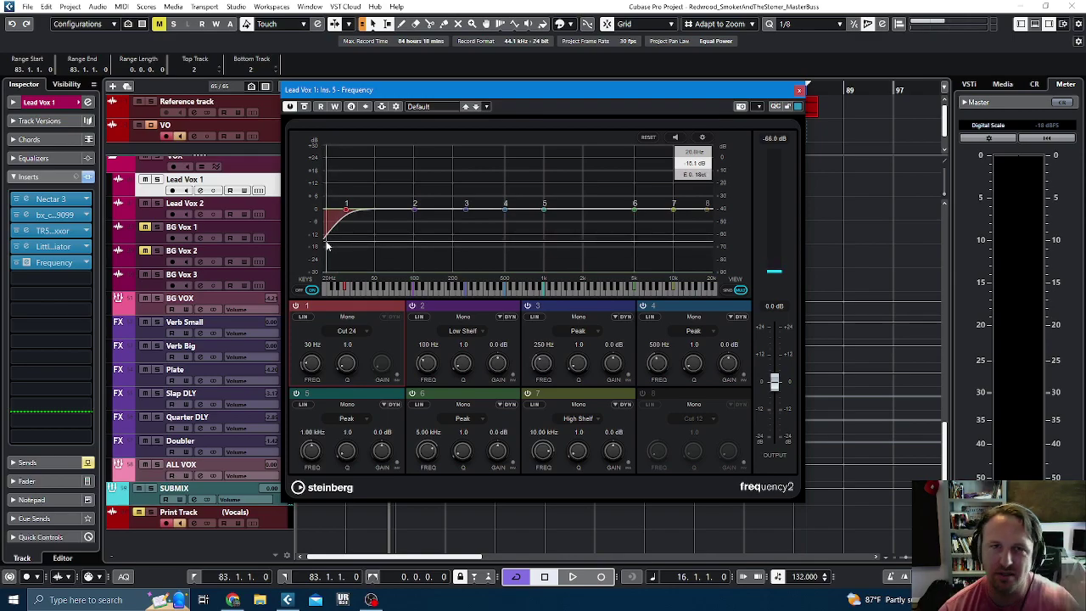
- Set Frequency's band 6 during playback to a dynamic cut of about -4.6 dB at 8.33 kHz with a threshold of -27.7 dB
{"action": "key", "text": "space"}
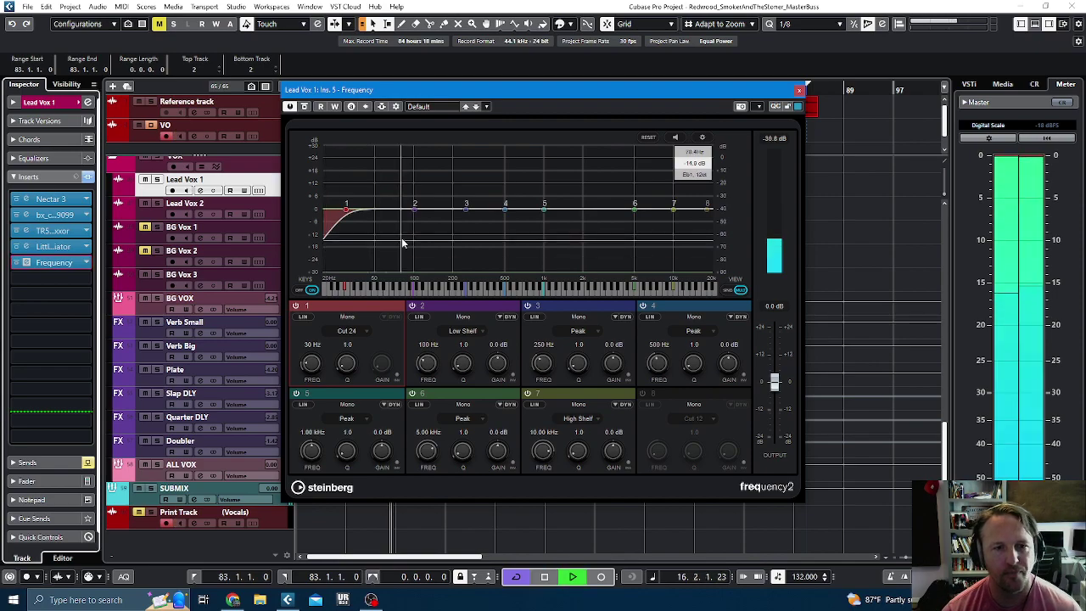
{"action": "left_click_drag", "start_coordinate": [634, 203], "coordinate": [658, 217]}
{"action": "left_click", "coordinate": [506, 404]}
{"action": "left_click", "coordinate": [728, 291]}
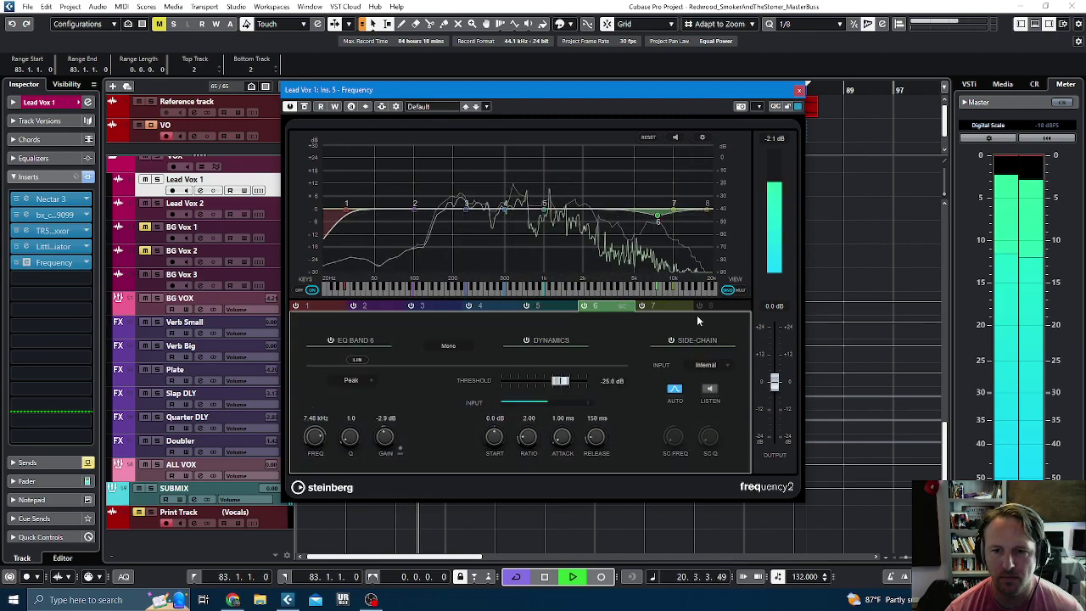
{"action": "left_click_drag", "start_coordinate": [561, 381], "coordinate": [554, 381]}
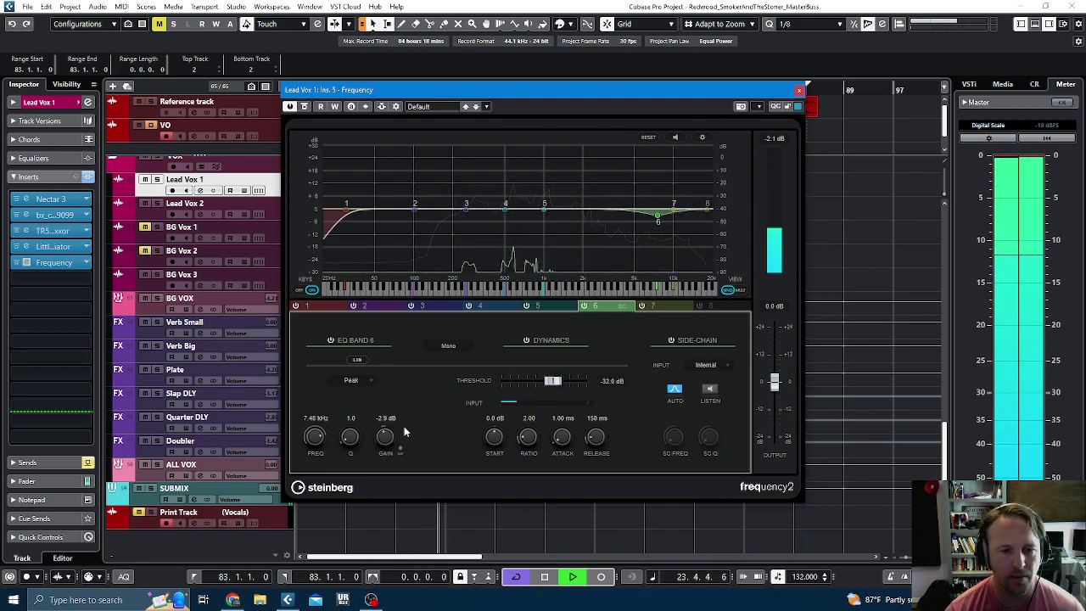
{"action": "scroll", "coordinate": [386, 437], "scroll_direction": "down", "scroll_amount": 3}
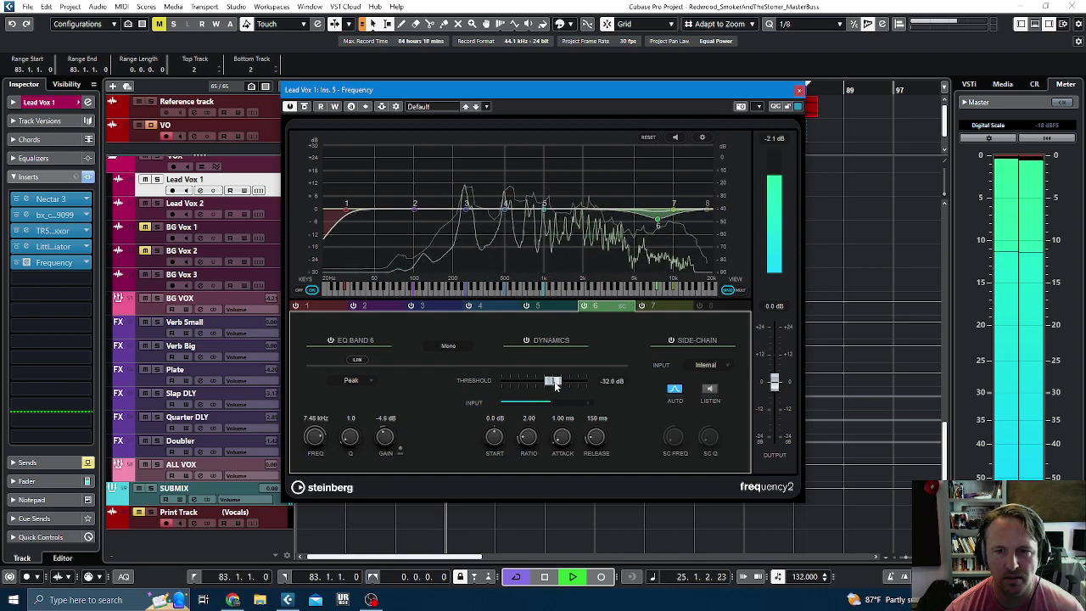
{"action": "left_click_drag", "start_coordinate": [557, 385], "coordinate": [559, 386]}
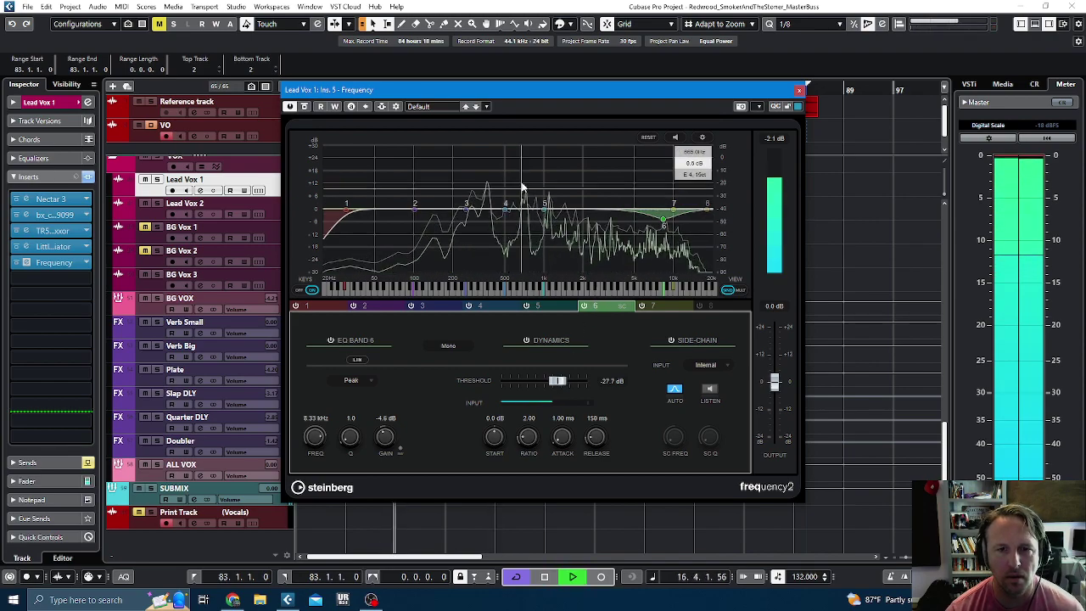
- Cut band 4 by about 1.9 dB at 590 Hz, compare the vocal with Frequency bypassed, then close its window and stop playback
{"action": "left_click", "coordinate": [507, 205]}
{"action": "mouse_move", "coordinate": [512, 198]}
{"action": "left_mouse_down"}
{"action": "mouse_move", "coordinate": [516, 184]}
{"action": "mouse_move", "coordinate": [515, 218]}
{"action": "left_mouse_up"}
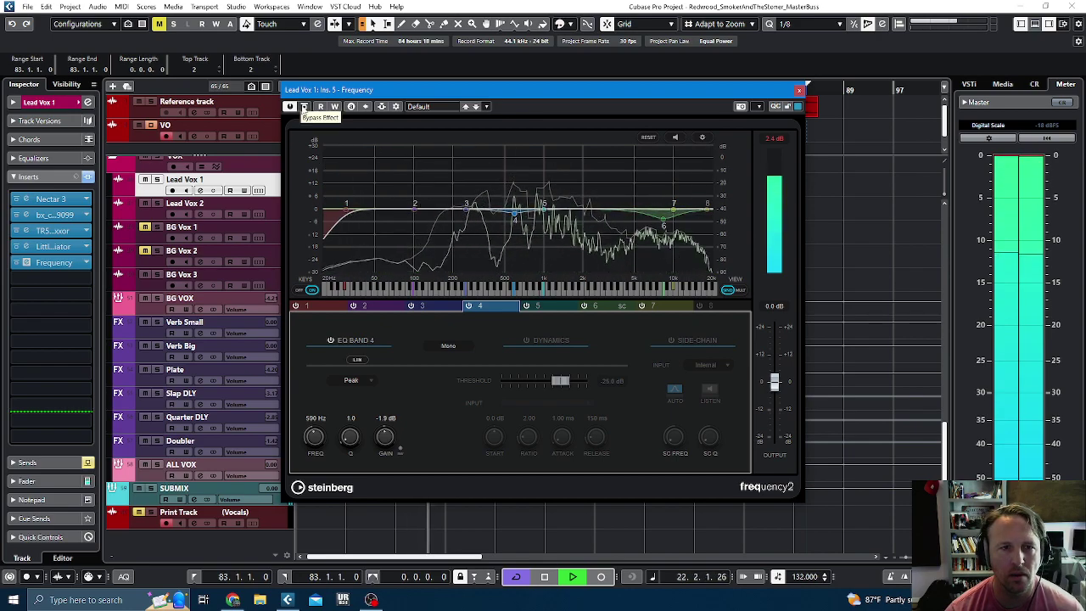
{"action": "left_click", "coordinate": [305, 108]}
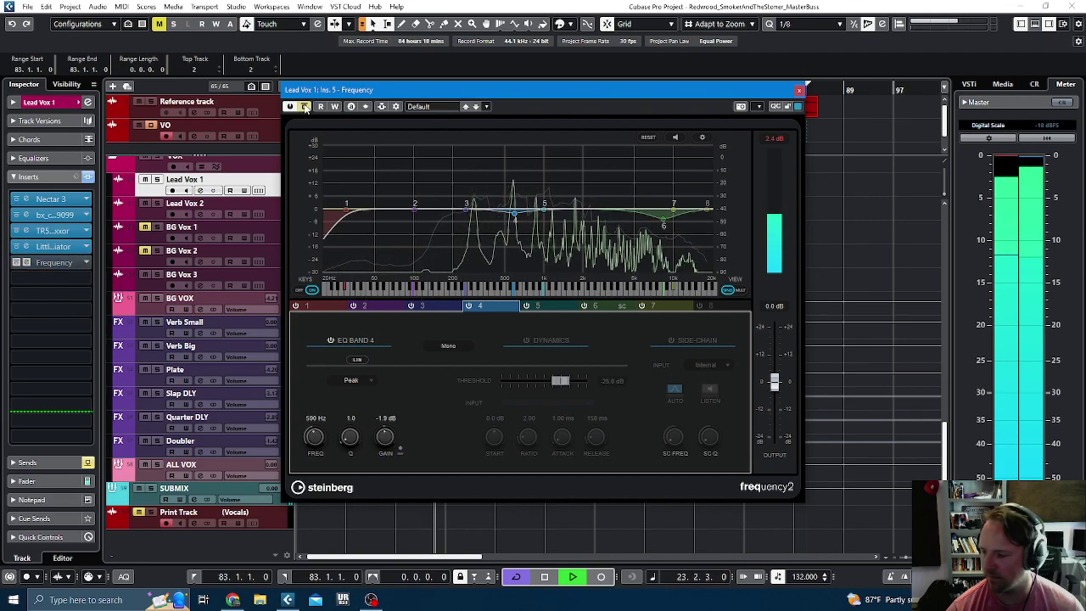
{"action": "left_click", "coordinate": [304, 108]}
{"action": "left_click", "coordinate": [305, 107]}
{"action": "left_click", "coordinate": [305, 109]}
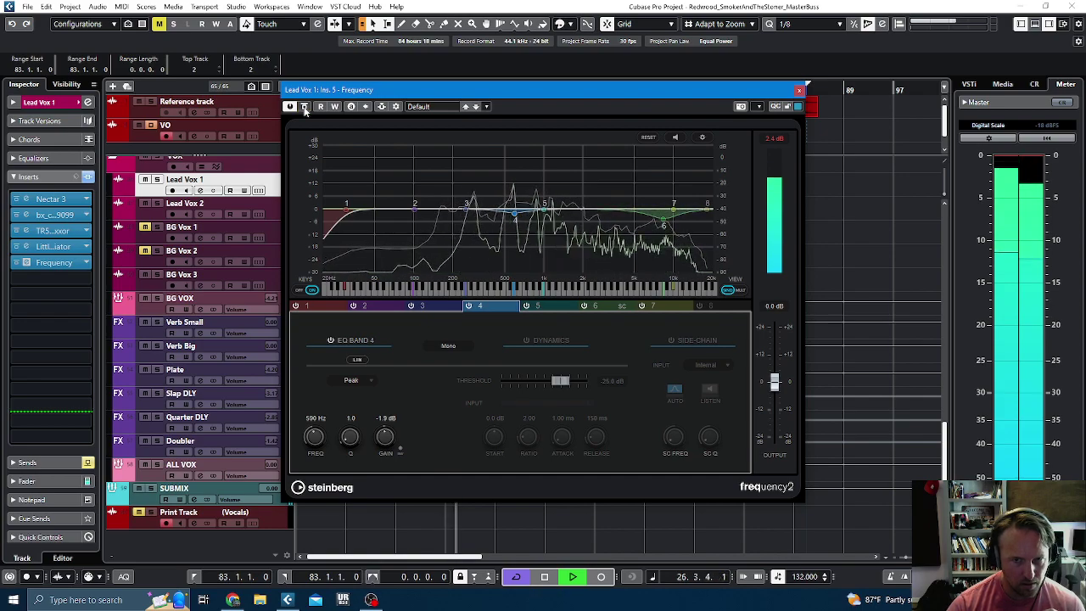
{"action": "left_click", "coordinate": [798, 89]}
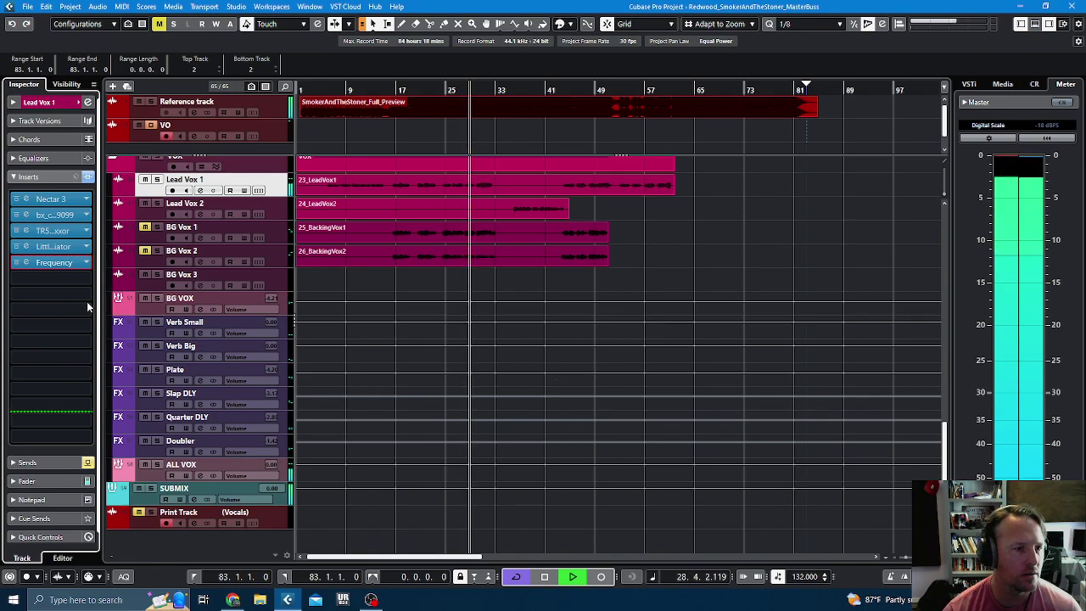
{"action": "mouse_move", "coordinate": [87, 304]}
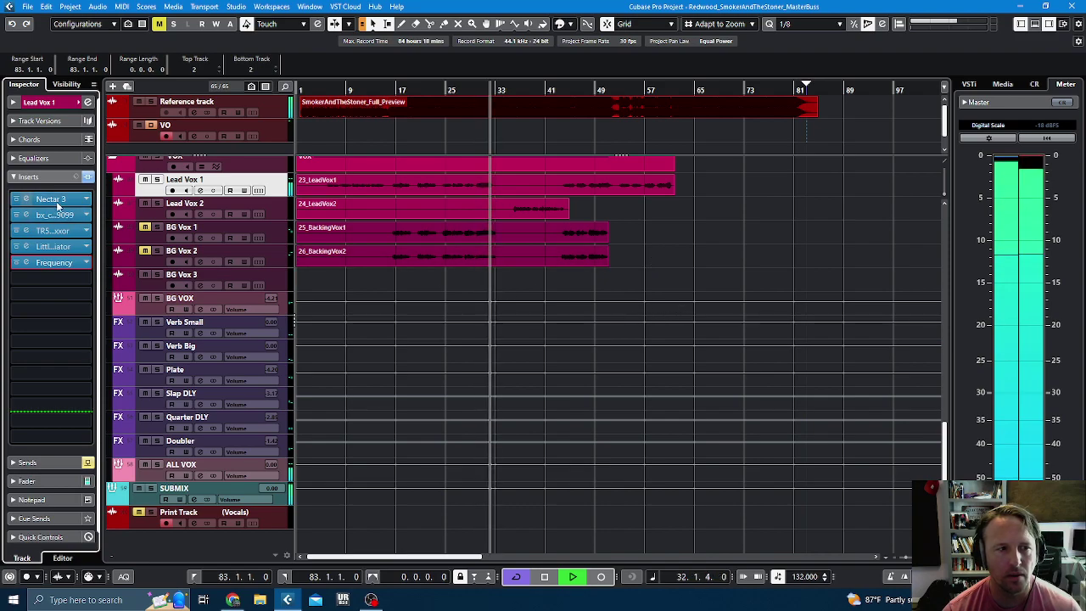
{"action": "key", "text": "space"}
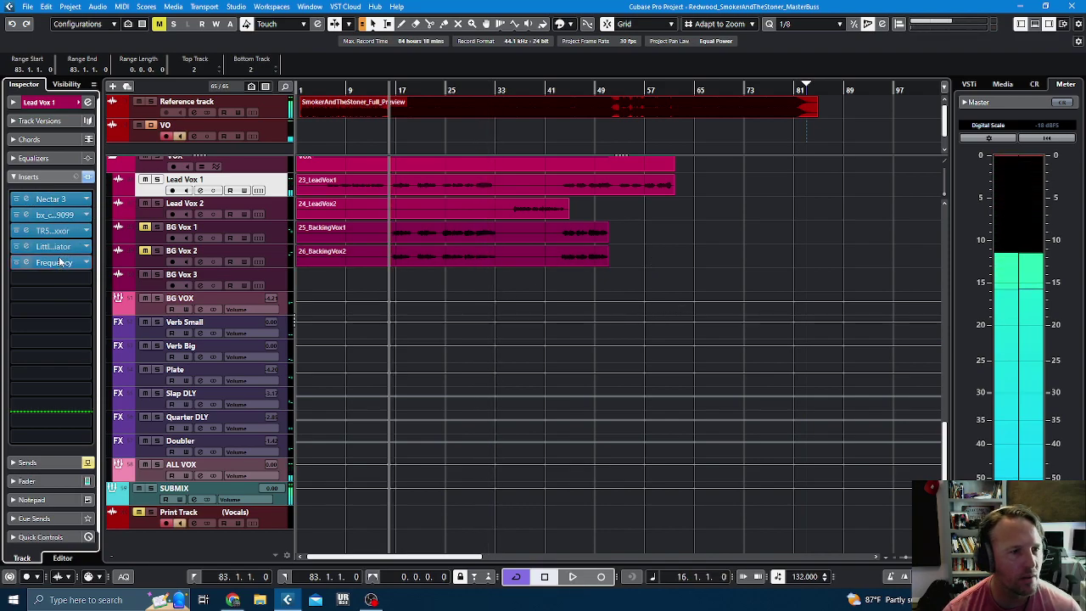
- Check Nectar 3's pitch settings, deactivate the plugin on Lead Vox 1 and listen to the mix without it
{"action": "left_click", "coordinate": [54, 199]}
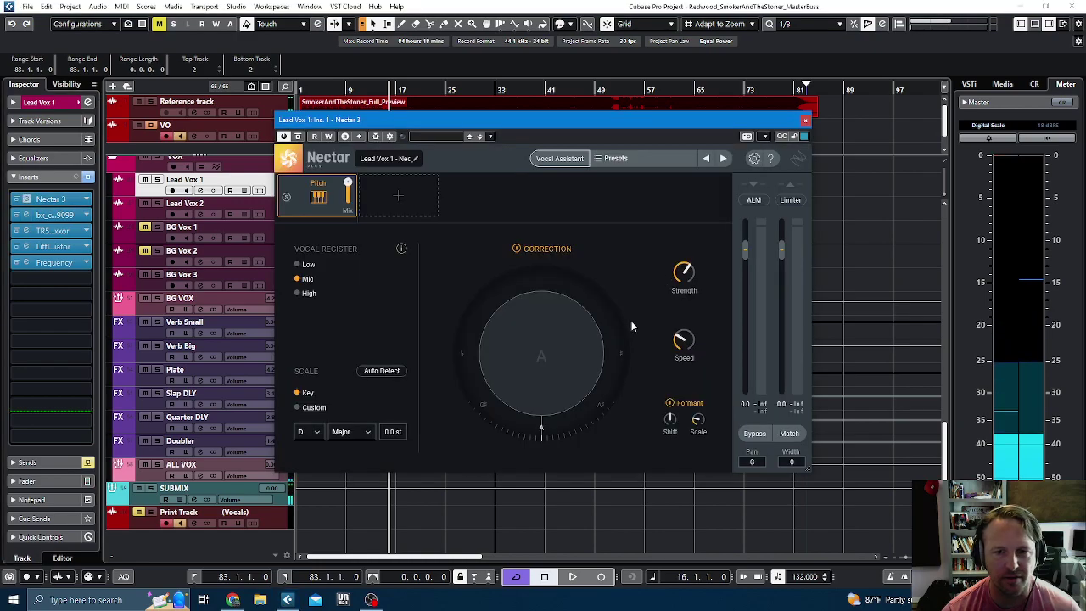
{"action": "left_click", "coordinate": [806, 124]}
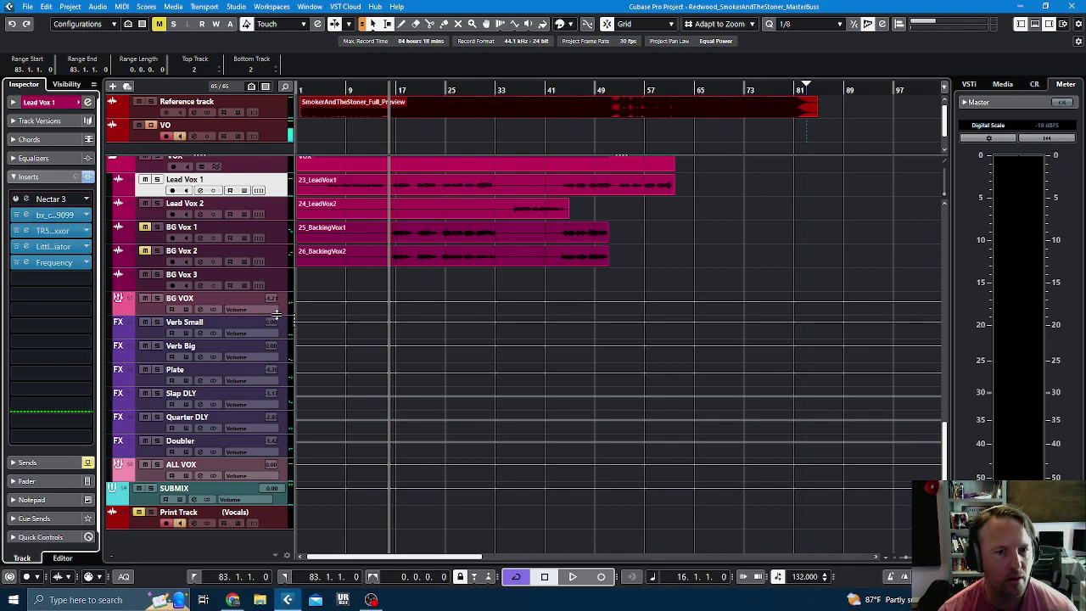
{"action": "key", "text": "space"}
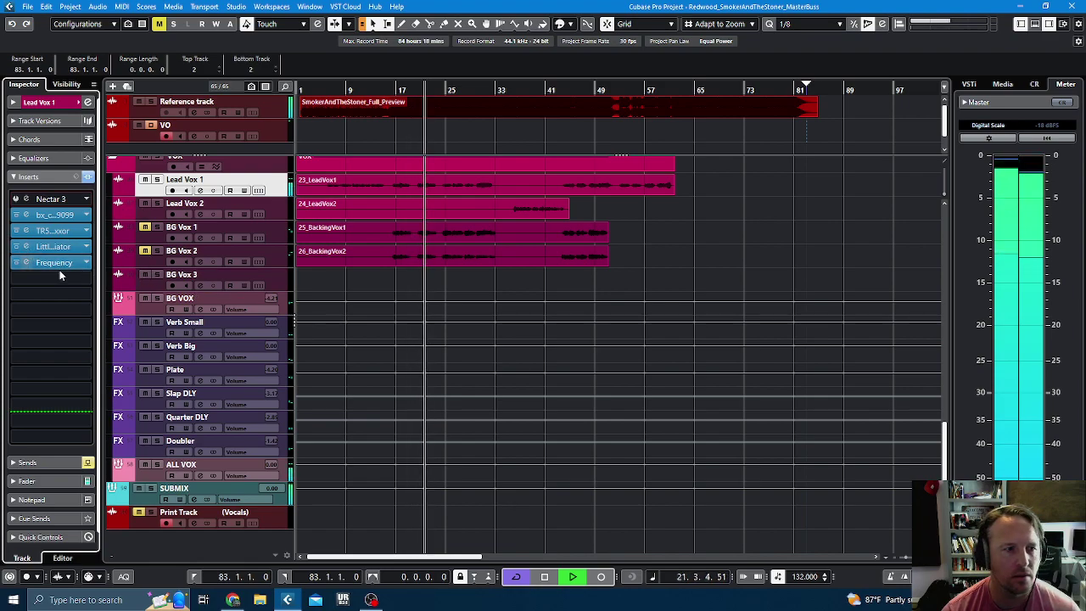
{"action": "key", "text": "space"}
- Replace Nectar 3 in Lead Vox 1's first insert slot with Pitch Correct from the Pitch Shift plugins
{"action": "left_click", "coordinate": [86, 199]}
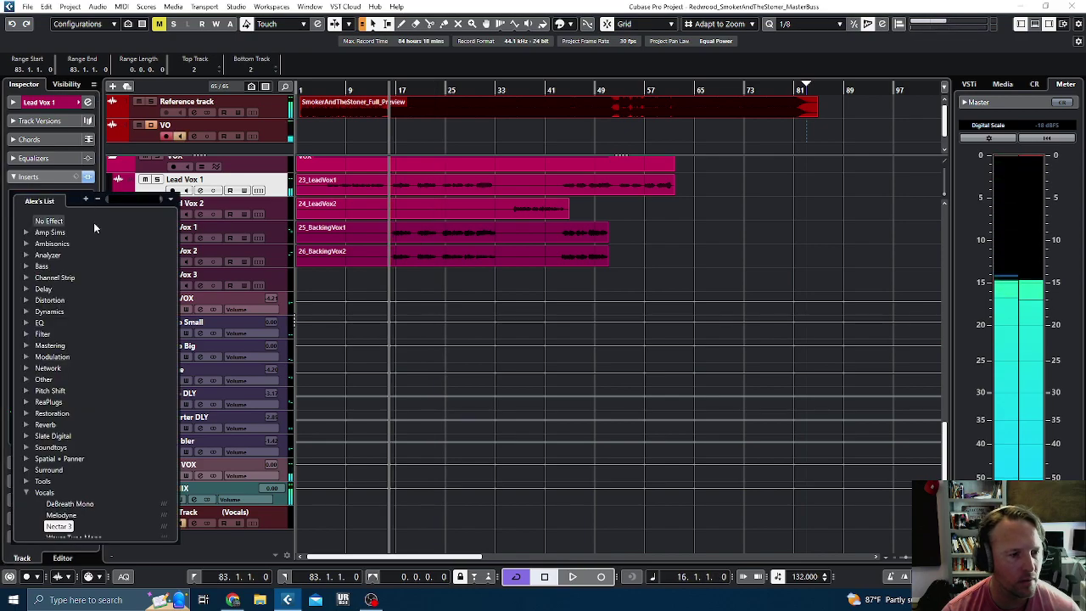
{"action": "left_click", "coordinate": [26, 391]}
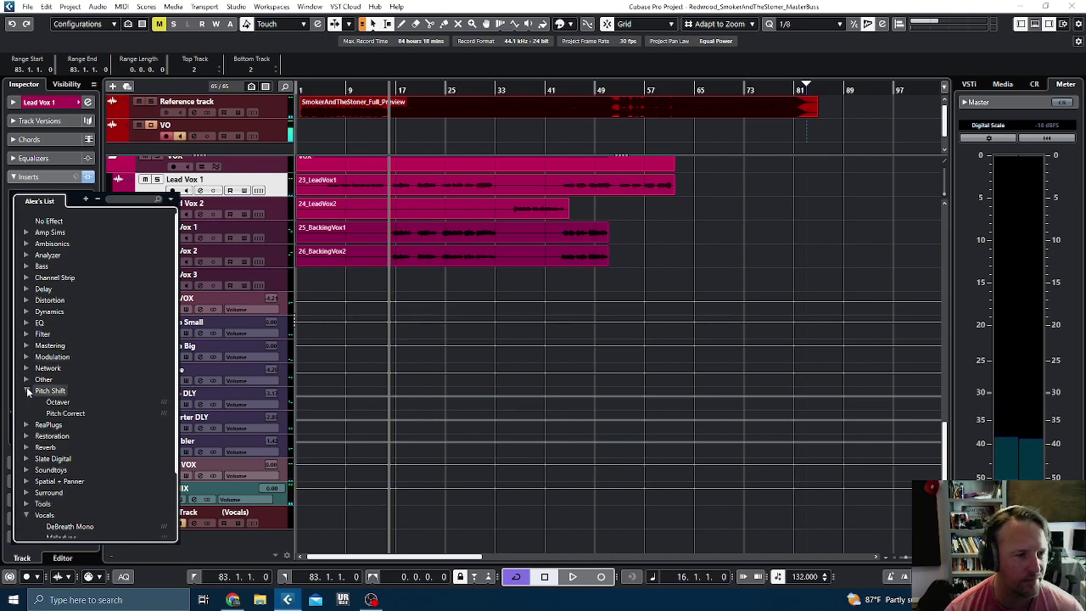
{"action": "left_click", "coordinate": [64, 413]}
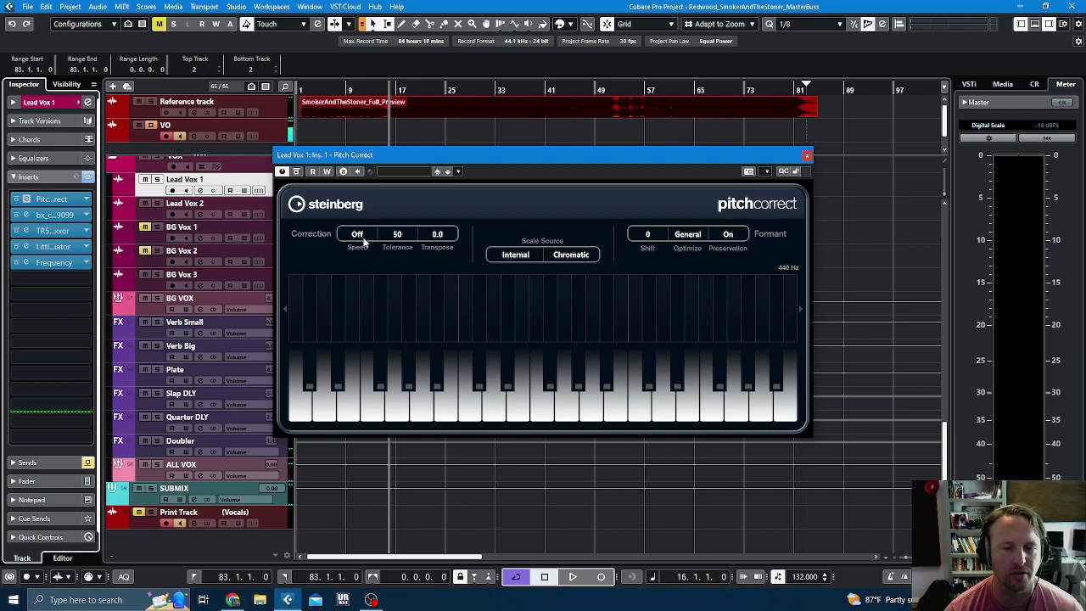
- Set Pitch Correct's speed to 61, its tolerance to 61 and its internal scale source to D Major
{"action": "left_click_drag", "start_coordinate": [362, 238], "coordinate": [366, 204]}
{"action": "left_click_drag", "start_coordinate": [366, 134], "coordinate": [365, 131]}
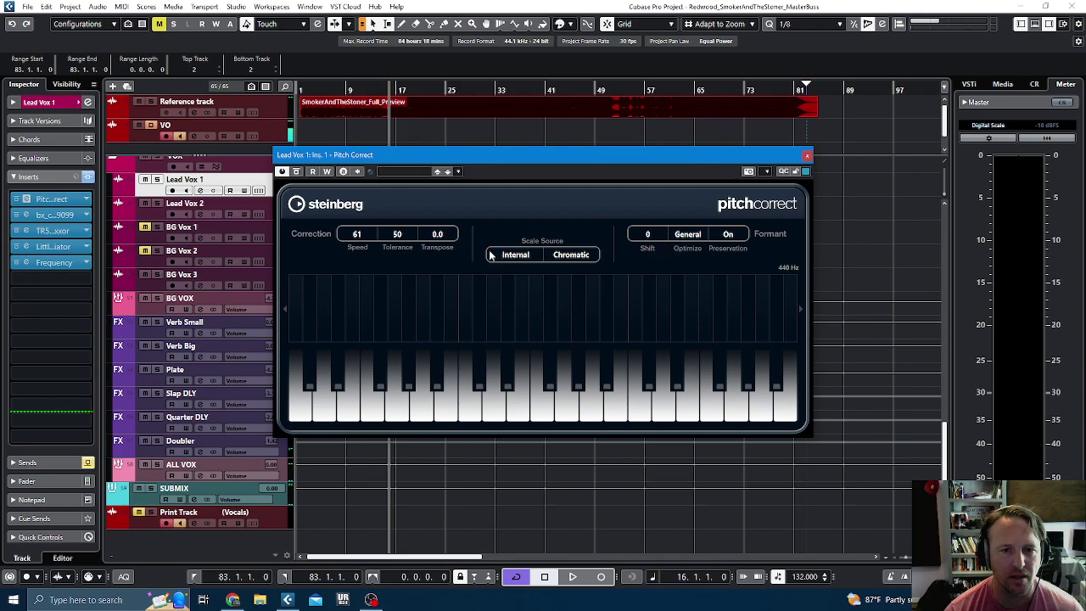
{"action": "left_click", "coordinate": [516, 256]}
{"action": "left_click", "coordinate": [535, 229]}
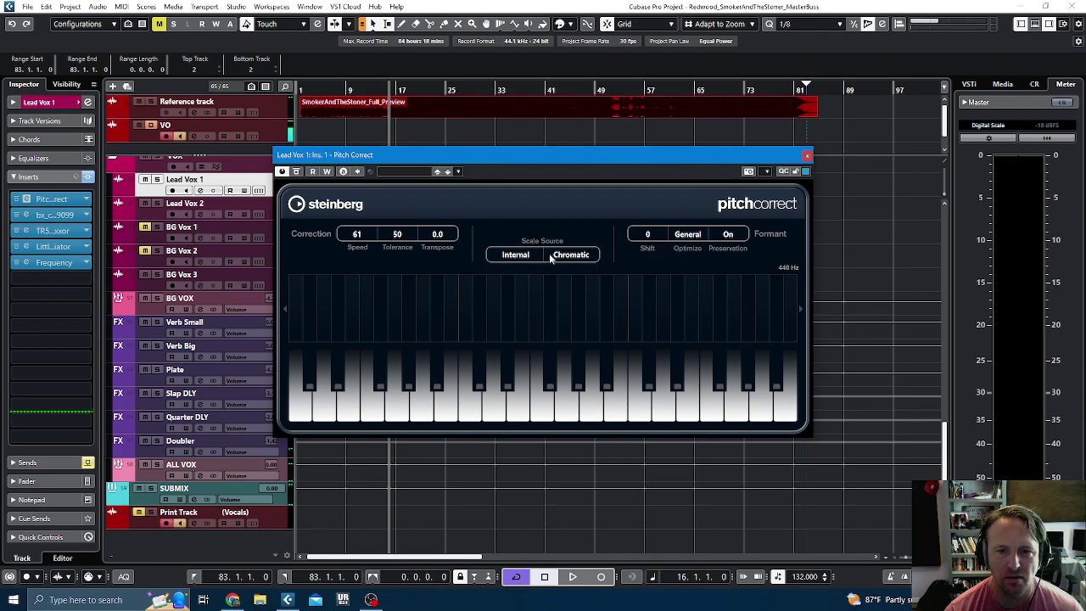
{"action": "left_click", "coordinate": [560, 256]}
{"action": "left_click", "coordinate": [572, 283]}
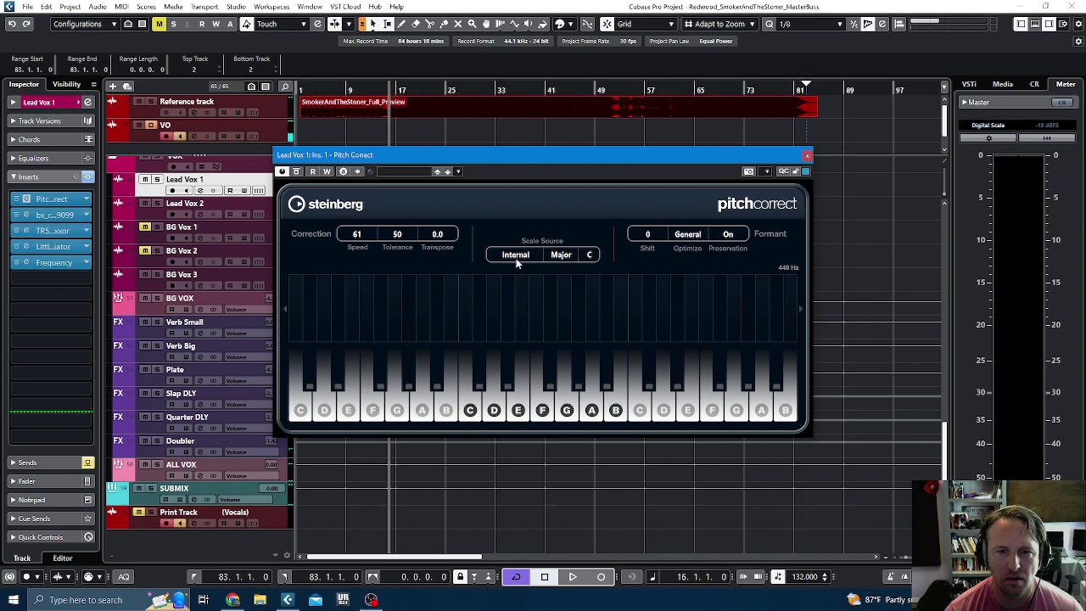
{"action": "left_click", "coordinate": [592, 256]}
{"action": "left_click", "coordinate": [602, 294]}
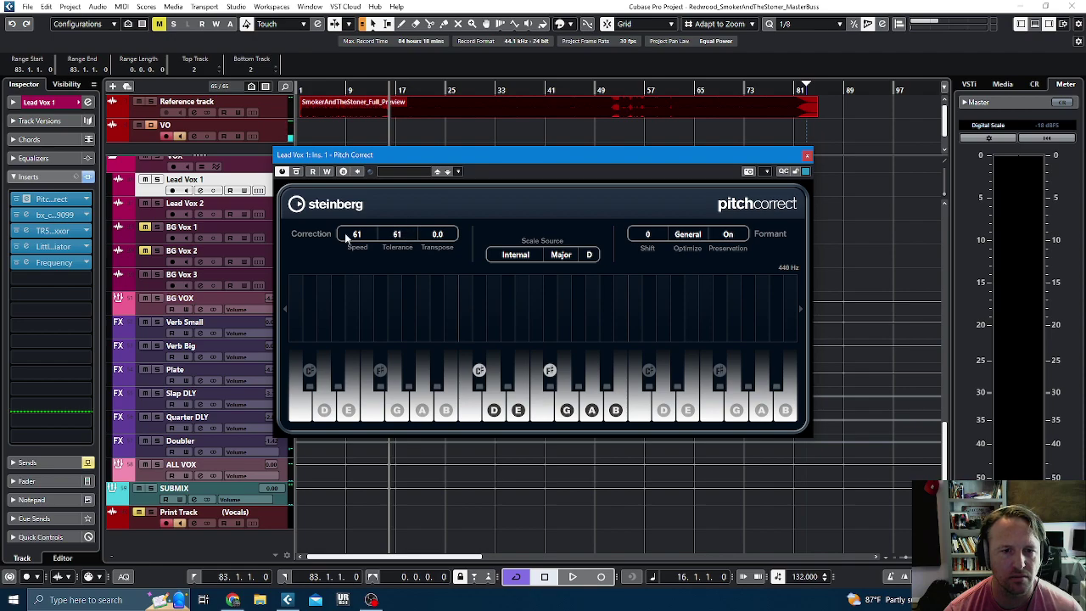
- Raise Pitch Correct's speed to 63 while listening to the loop, then stop playback and close its window
{"action": "key", "text": "space"}
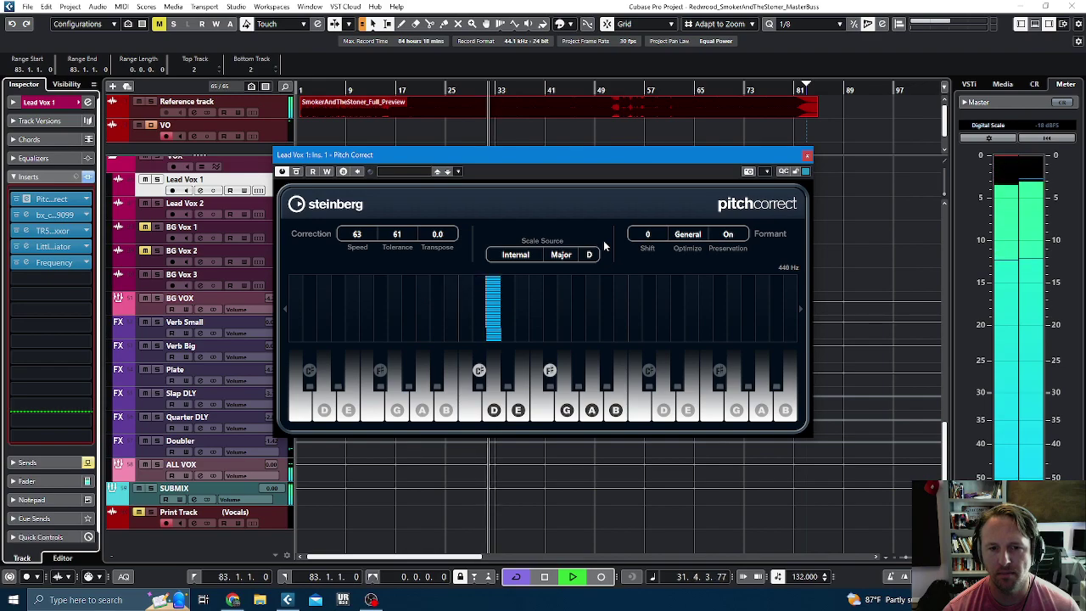
{"action": "key", "text": "space"}
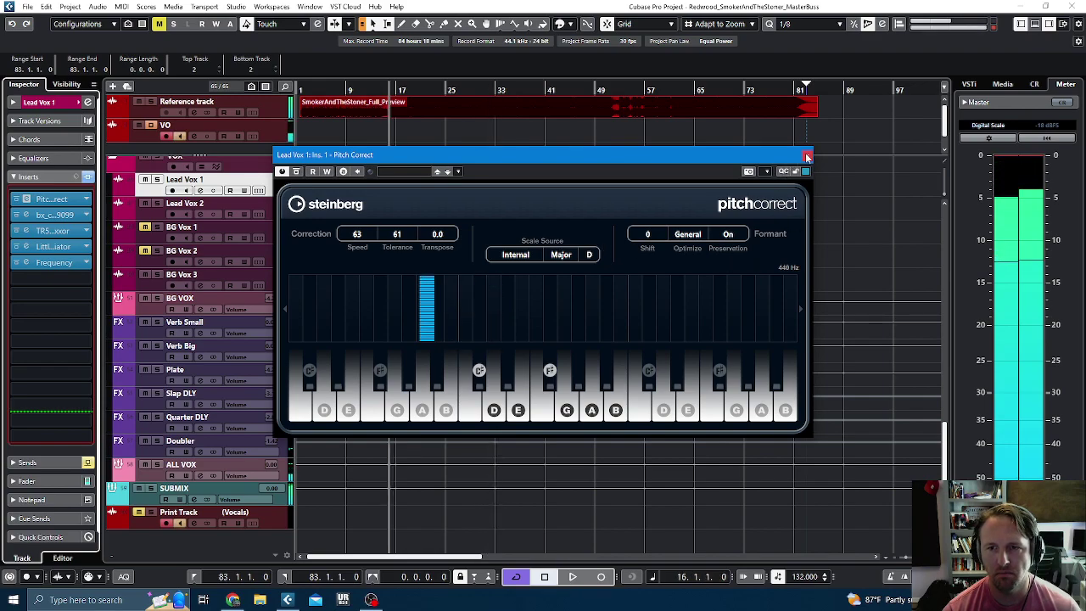
{"action": "left_click", "coordinate": [807, 155]}
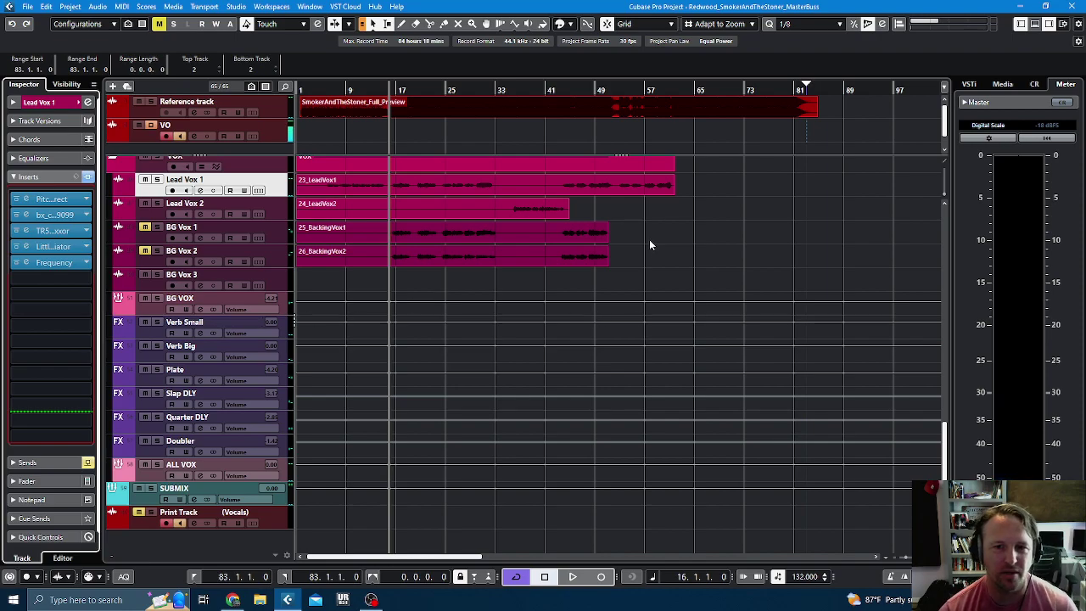
- In Lead Vox 1's Frequency EQ, set band 1's low cut to 71 Hz and band 7's high shelf to 3.93 kHz with 1.1 dB gain
{"action": "left_click", "coordinate": [51, 263]}
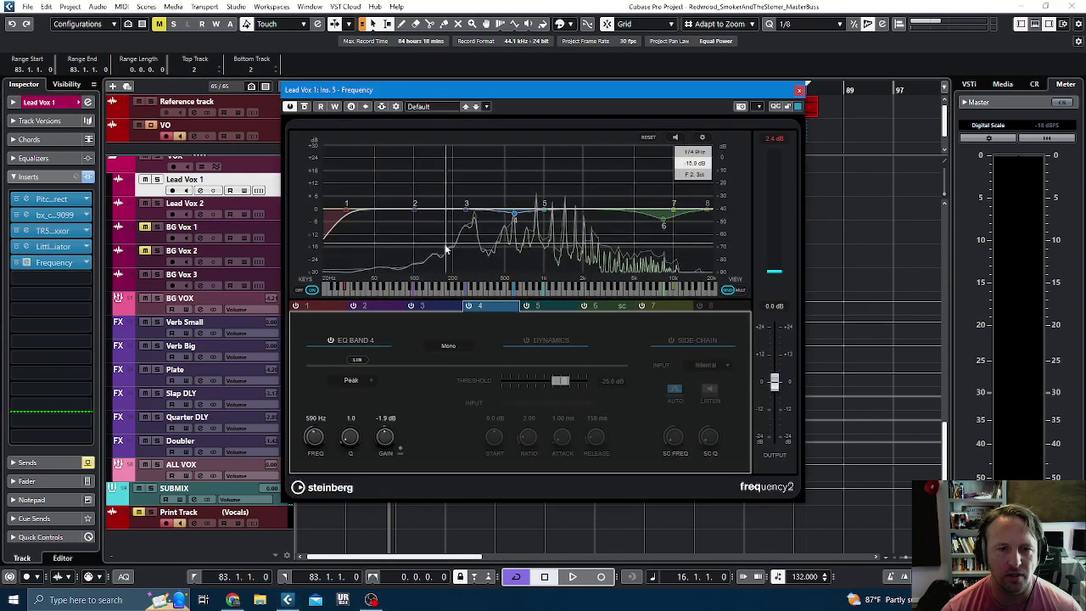
{"action": "mouse_move", "coordinate": [382, 209]}
{"action": "left_mouse_down"}
{"action": "mouse_move", "coordinate": [406, 212]}
{"action": "mouse_move", "coordinate": [397, 215]}
{"action": "left_mouse_up"}
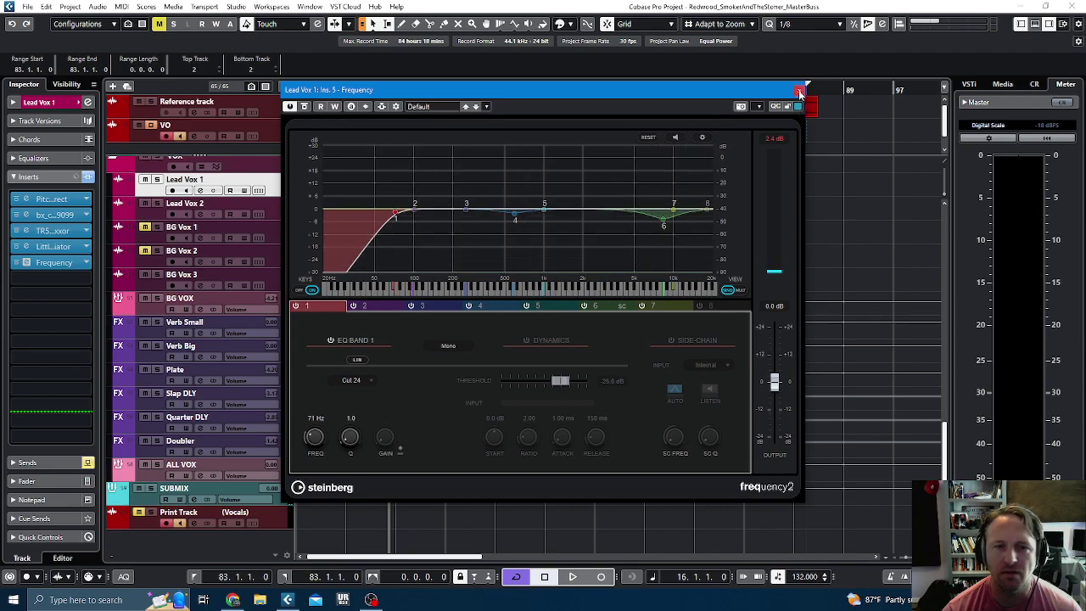
{"action": "left_click_drag", "start_coordinate": [669, 212], "coordinate": [624, 208]}
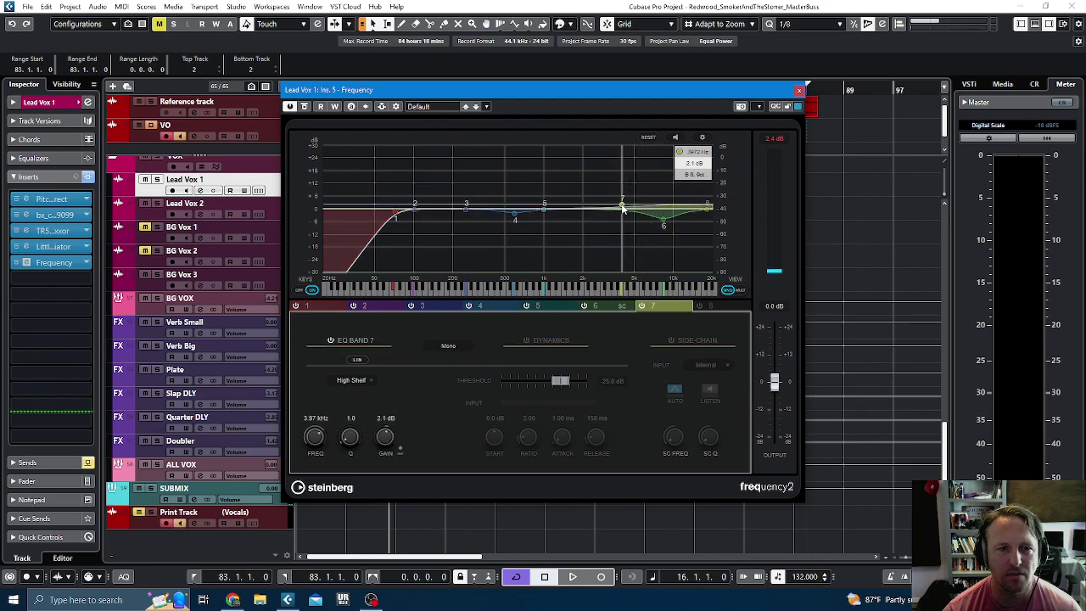
{"action": "key", "text": "space"}
{"action": "left_click_drag", "start_coordinate": [624, 209], "coordinate": [626, 208]}
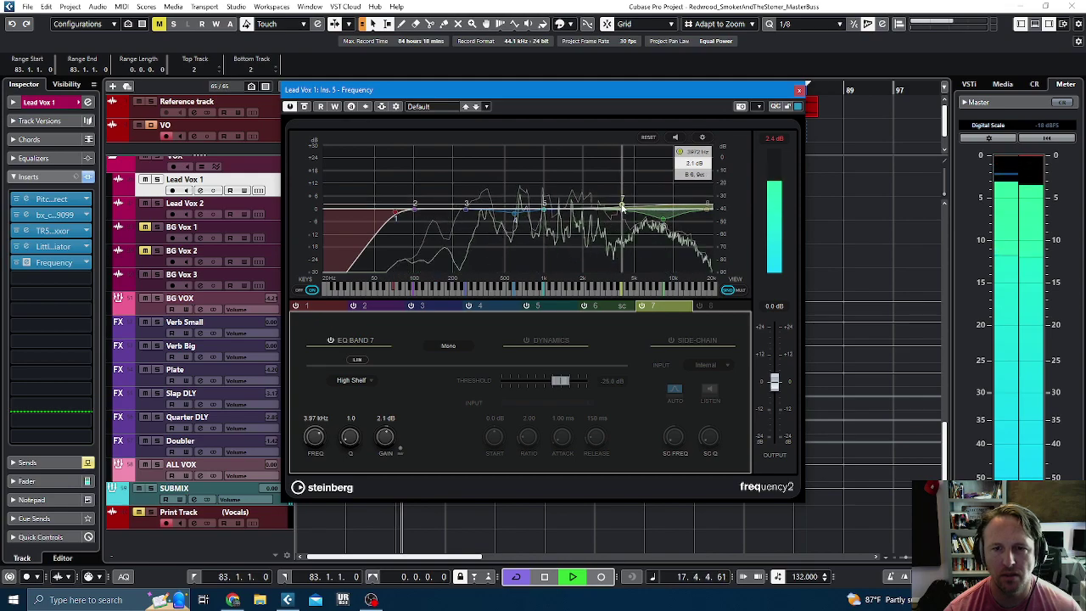
{"action": "left_click_drag", "start_coordinate": [624, 208], "coordinate": [623, 210]}
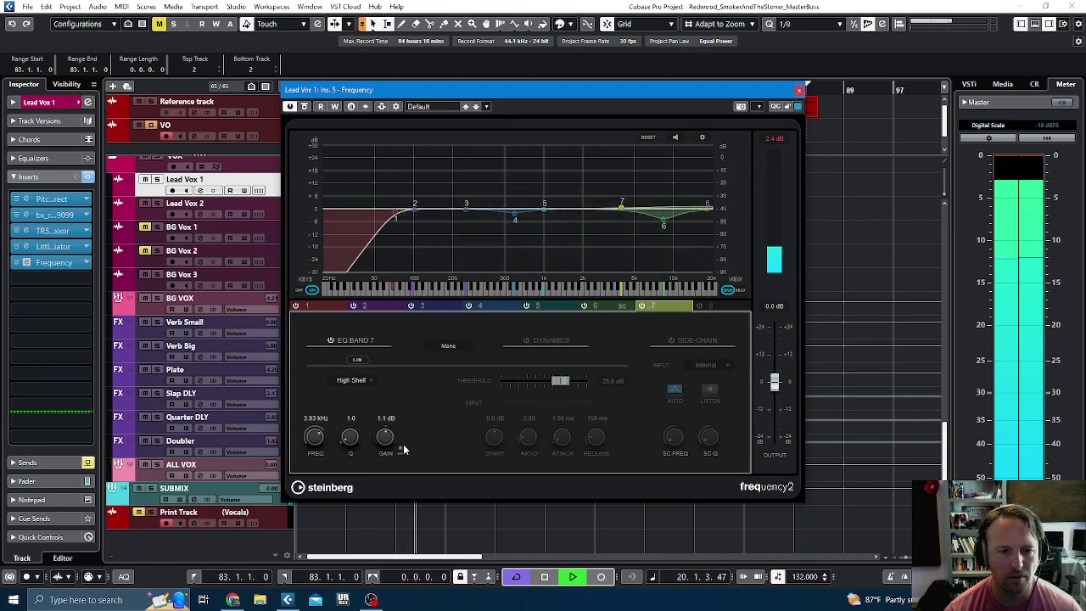
- Compare the vocal with Frequency bypassed and active, close its window and repeat the comparison for all Lead Vox 1 inserts
{"action": "left_click", "coordinate": [304, 108]}
{"action": "left_click", "coordinate": [304, 108]}
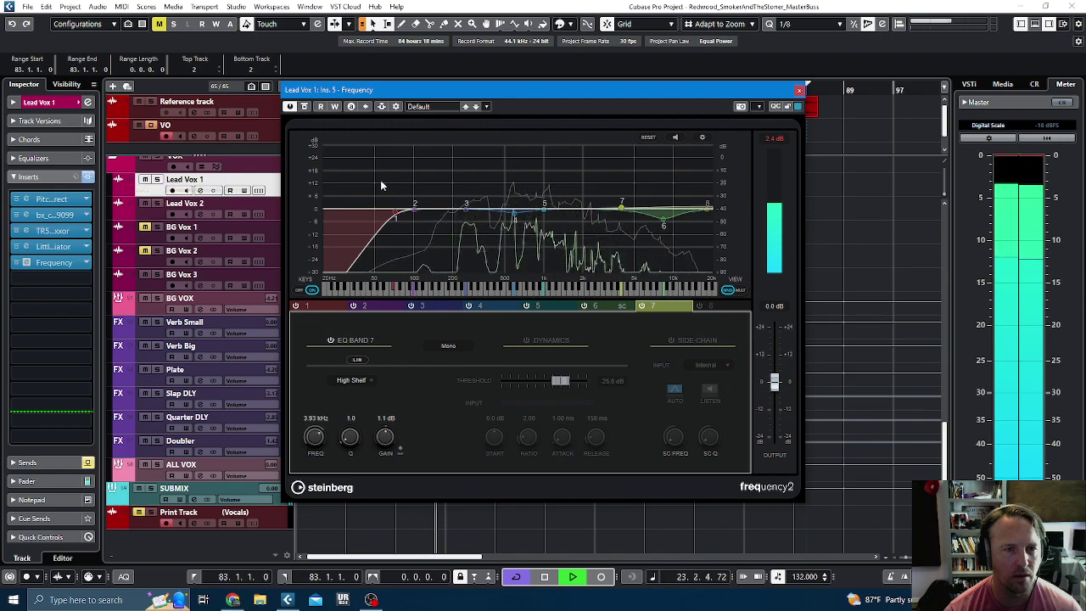
{"action": "left_click", "coordinate": [92, 197]}
{"action": "left_click", "coordinate": [87, 178]}
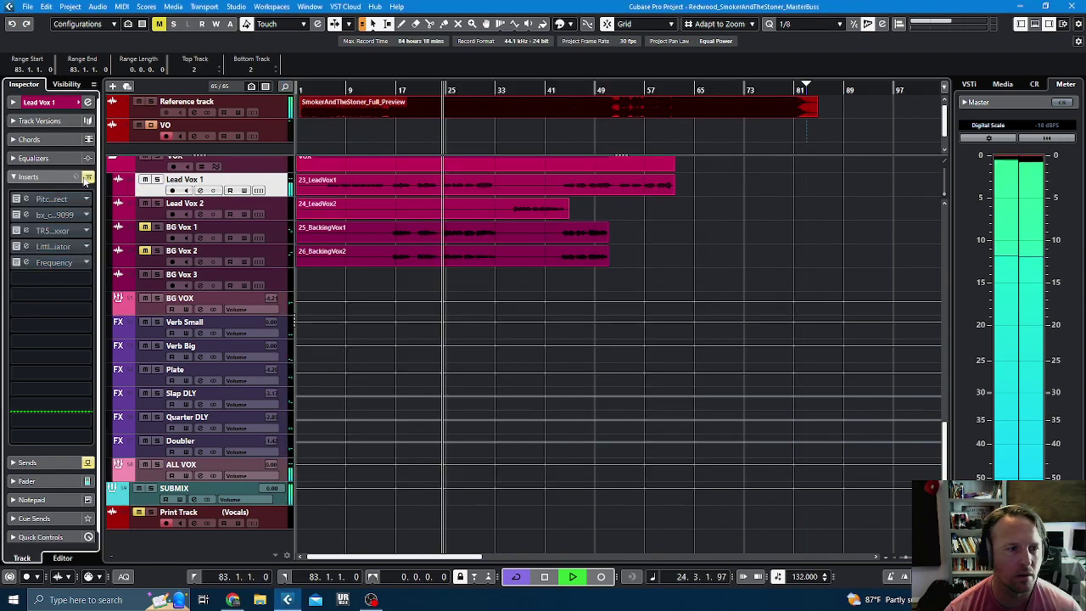
{"action": "left_click", "coordinate": [87, 178]}
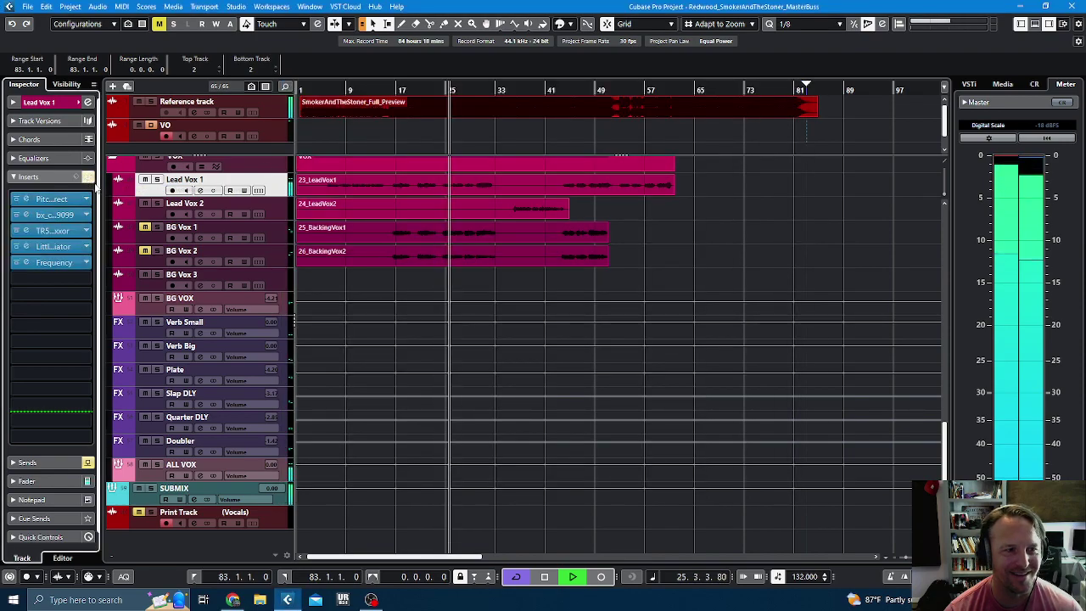
{"action": "key", "text": "space"}
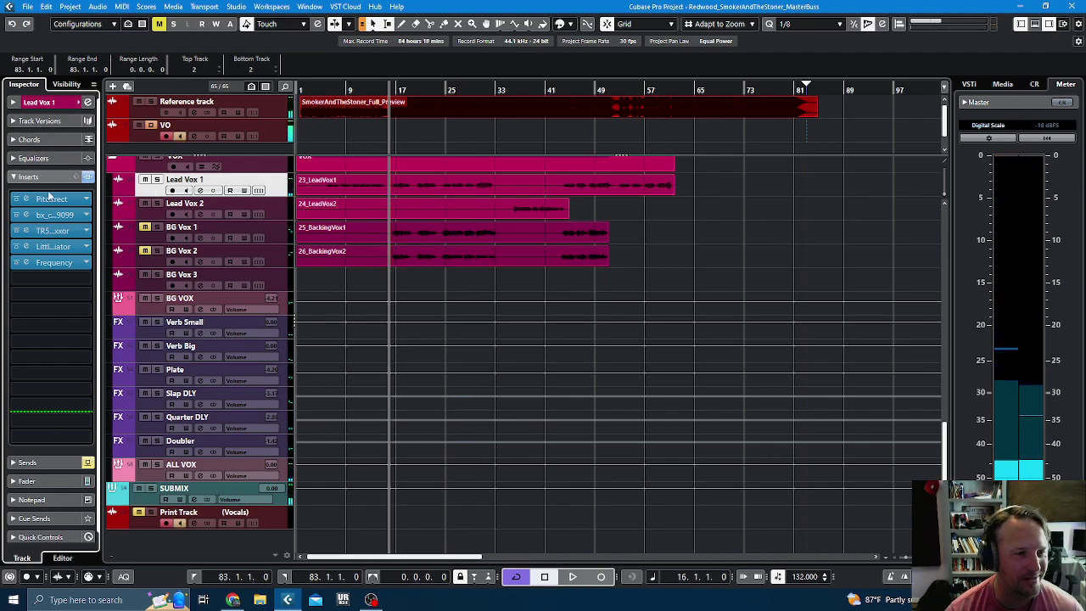
- Reset Lead Vox 1's channel fader to 0.00 and listen to the vocal level in the mix
{"action": "left_click", "coordinate": [49, 481]}
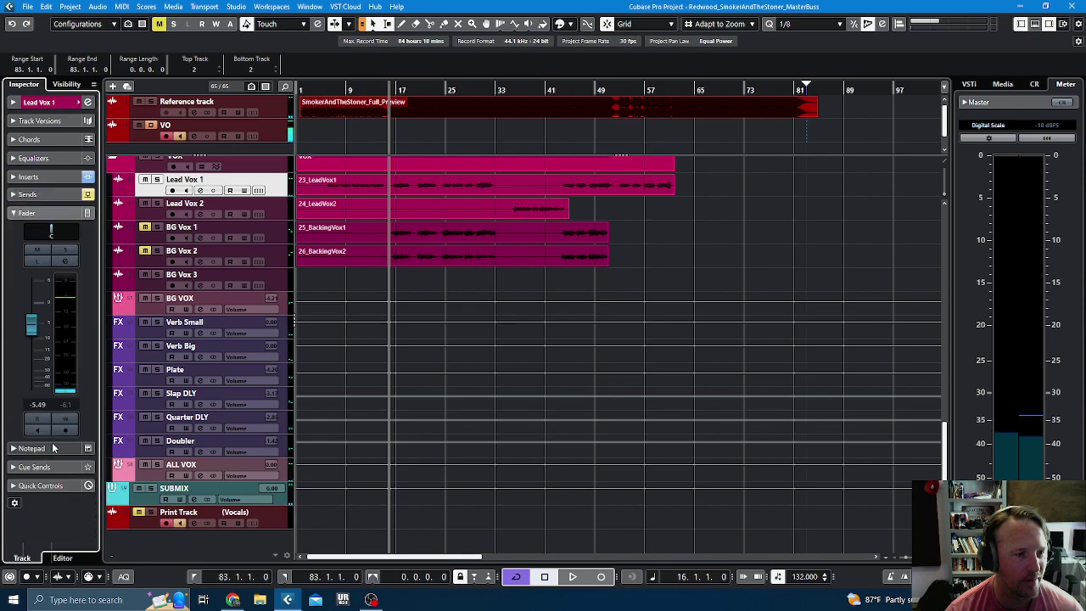
{"action": "left_click", "coordinate": [30, 329], "text": "ctrl"}
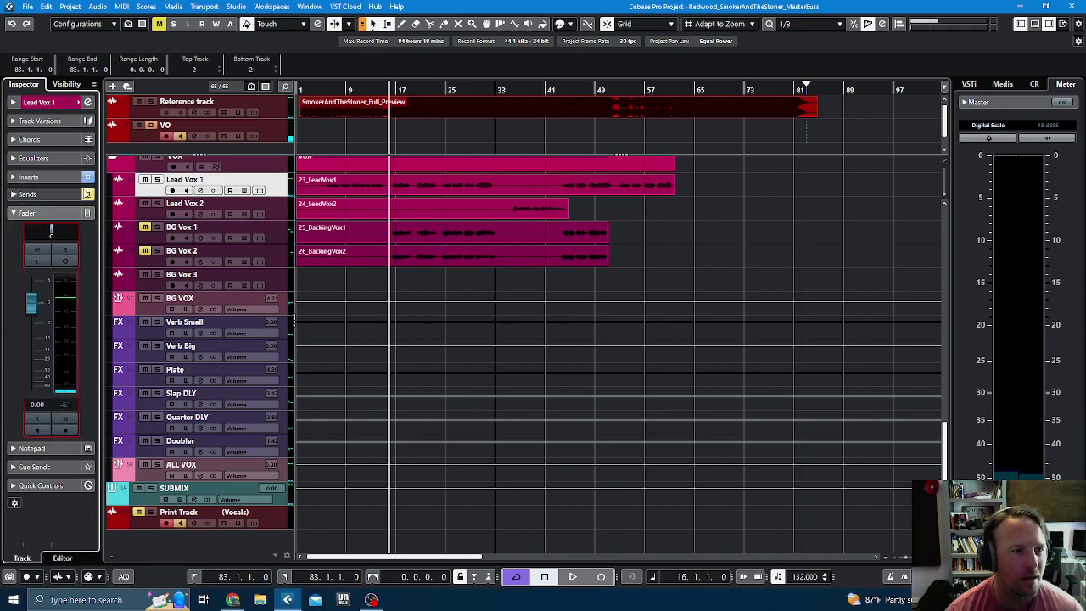
{"action": "key", "text": "space"}
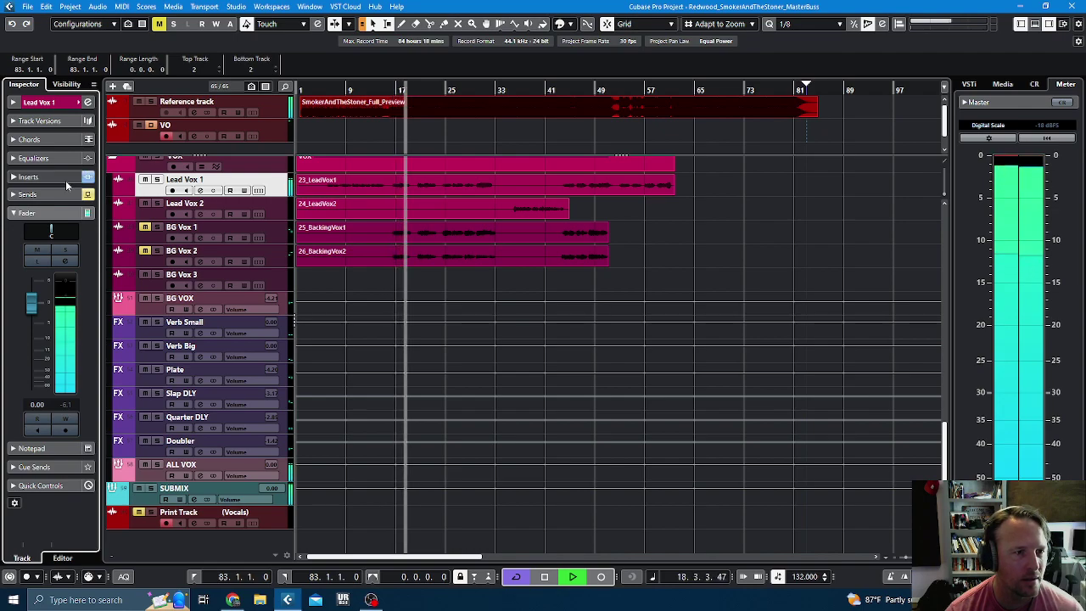
{"action": "key", "text": "space"}
- Open Comprexxor on Lead Vox 1 and compare the playback level with all inserts bypassed and active
{"action": "left_click", "coordinate": [53, 176]}
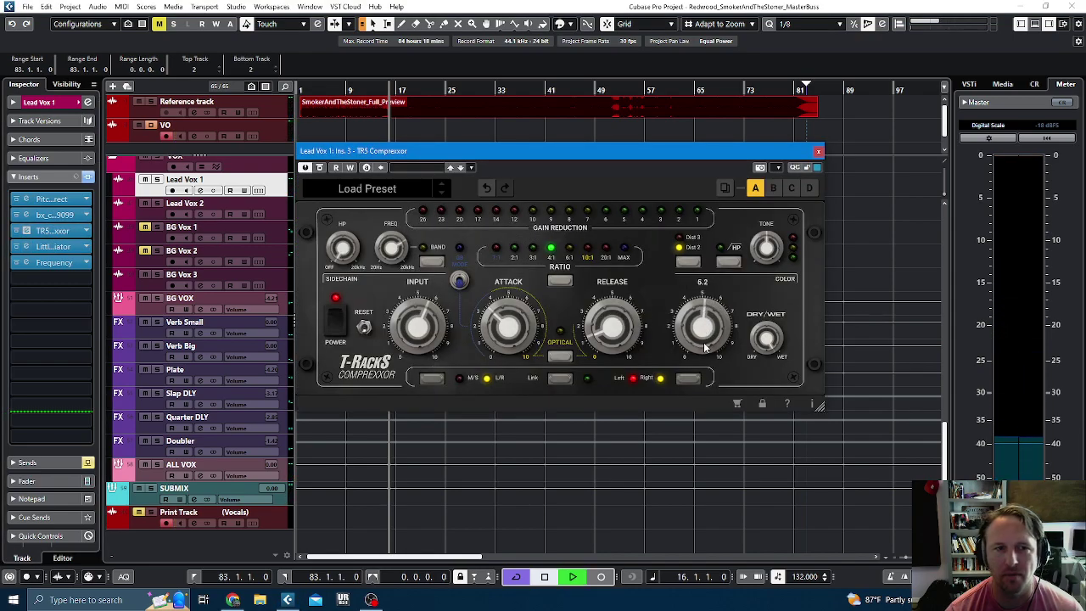
{"action": "key", "text": "space"}
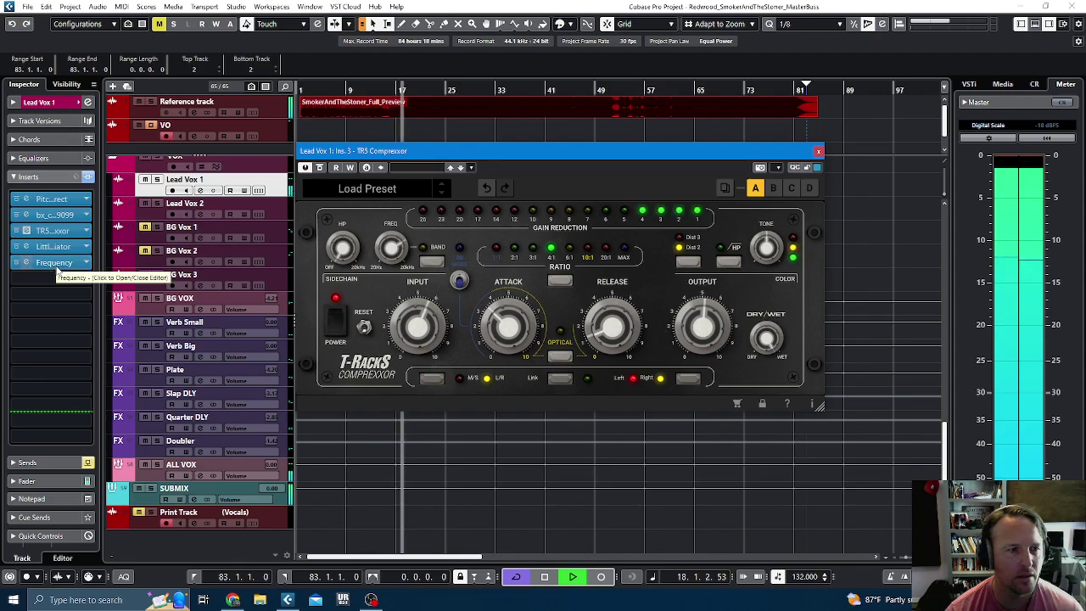
{"action": "left_click", "coordinate": [88, 178]}
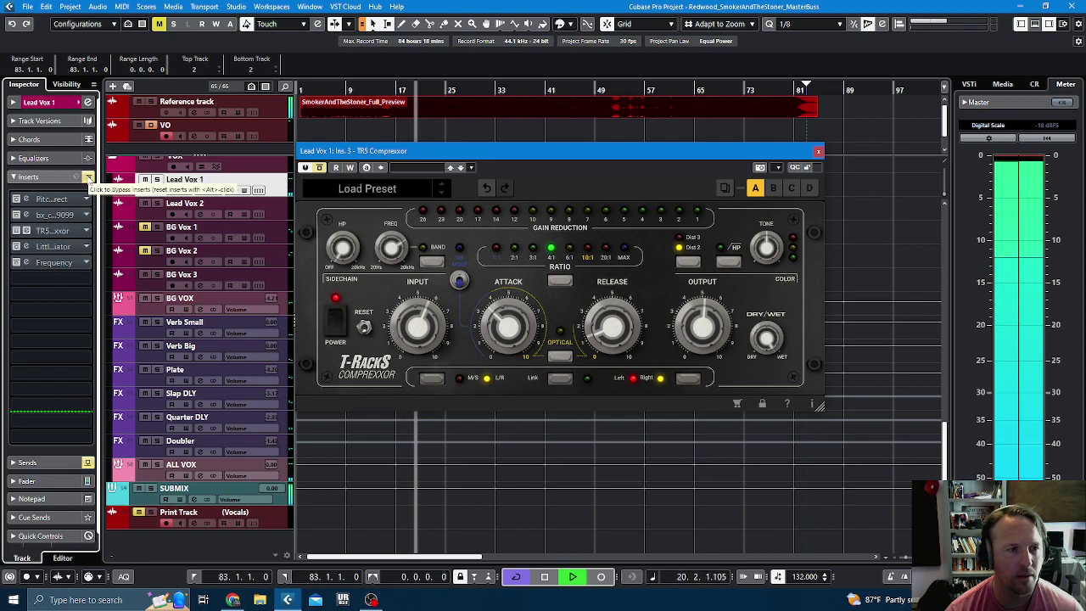
{"action": "left_click", "coordinate": [89, 178]}
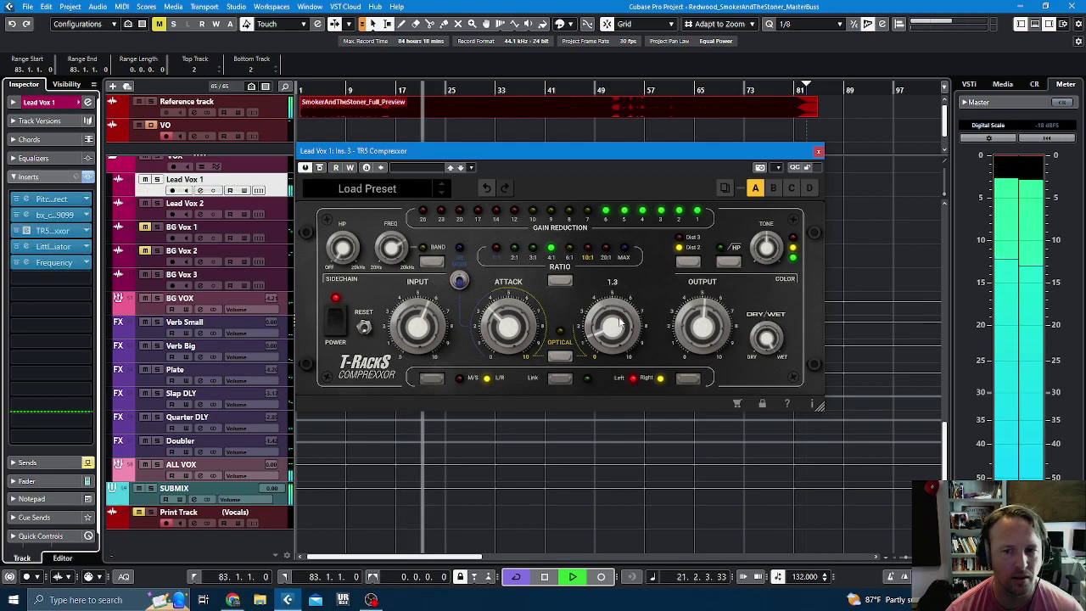
{"action": "mouse_move", "coordinate": [710, 329]}
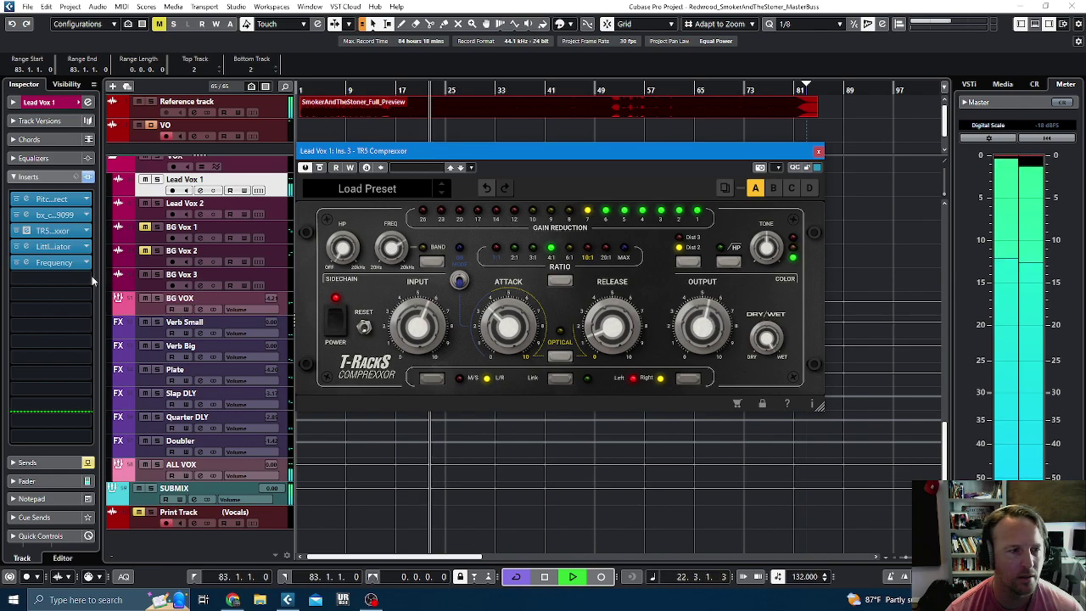
- Set the dynamics threshold of band 6 in Lead Vox 1's Frequency EQ to -41.6 dB and close the open plugin windows
{"action": "left_click", "coordinate": [53, 262]}
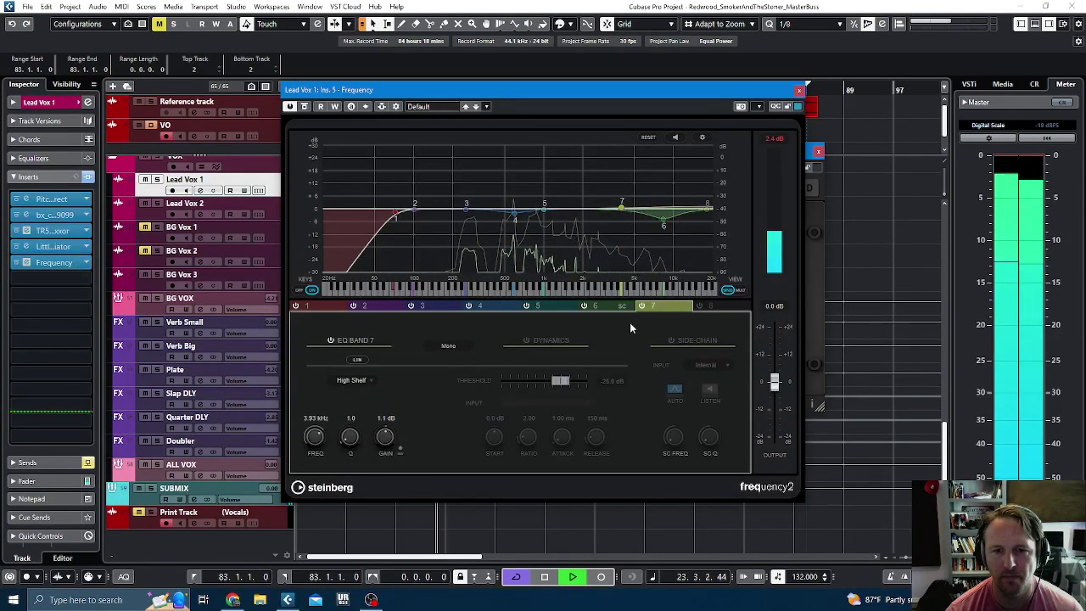
{"action": "left_click", "coordinate": [606, 307]}
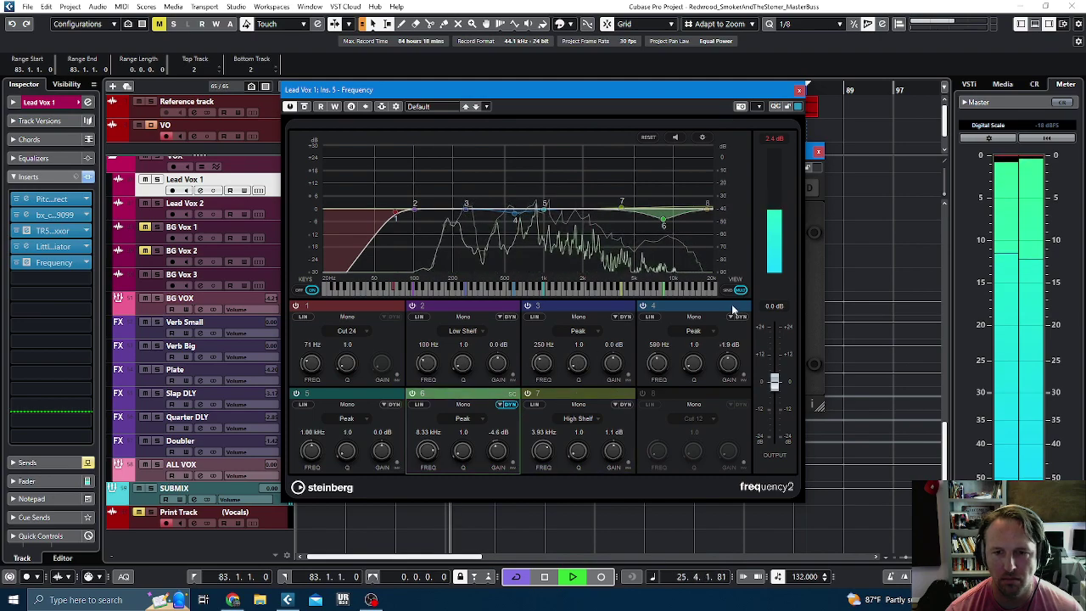
{"action": "left_click", "coordinate": [506, 404]}
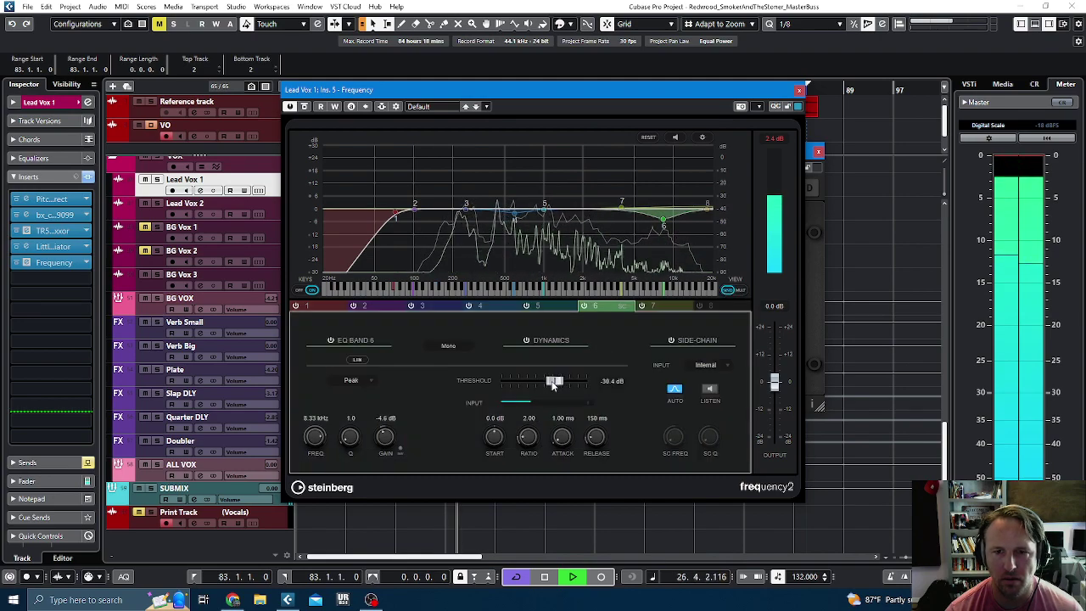
{"action": "scroll", "coordinate": [552, 384], "scroll_direction": "down", "scroll_amount": 1}
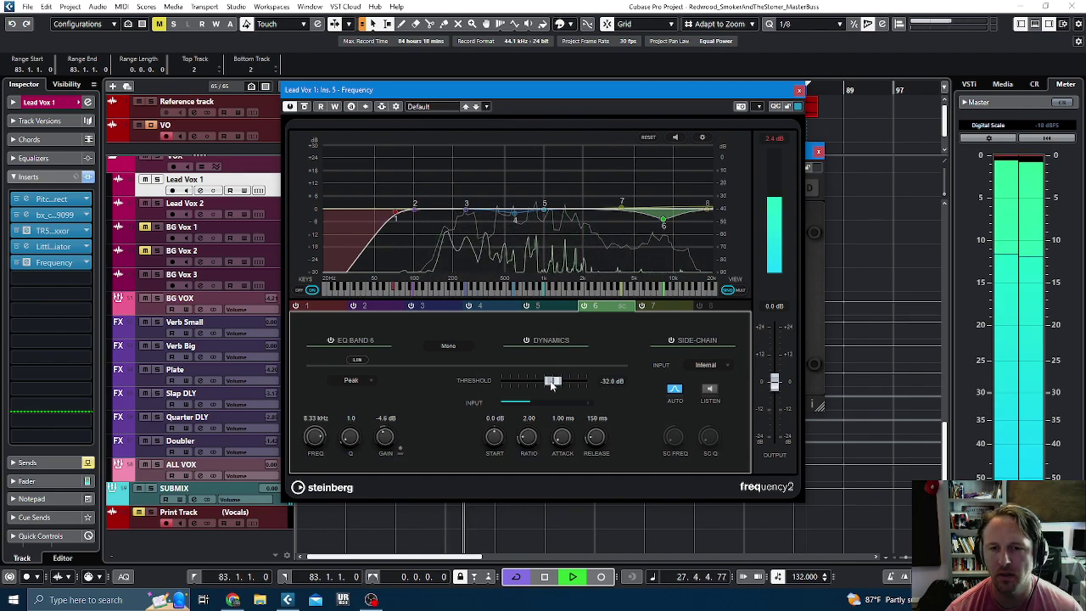
{"action": "left_click_drag", "start_coordinate": [552, 383], "coordinate": [543, 383]}
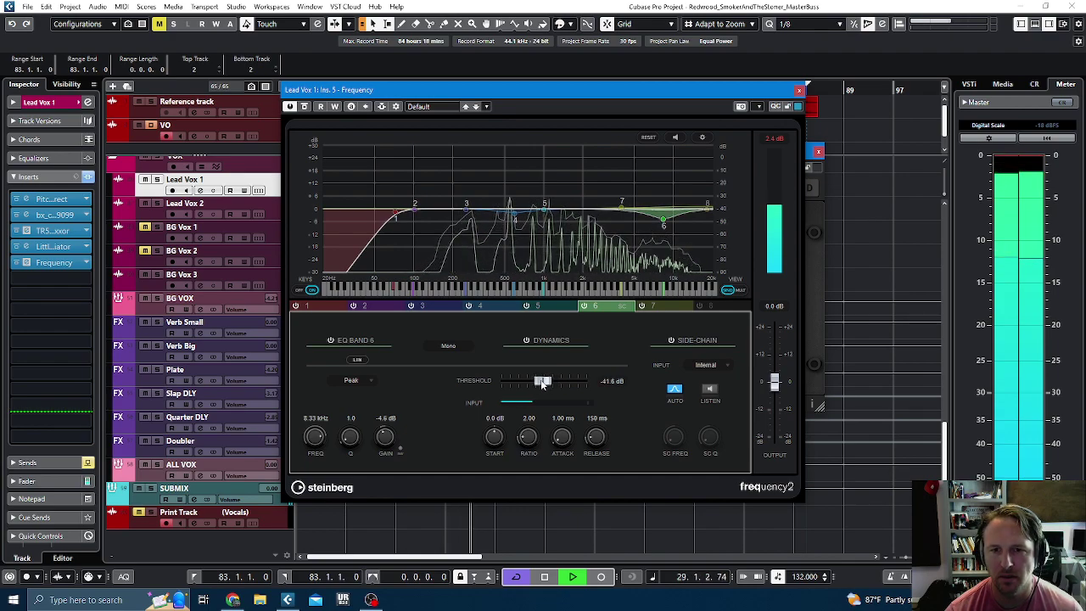
{"action": "left_click", "coordinate": [798, 89]}
{"action": "left_click", "coordinate": [818, 151]}
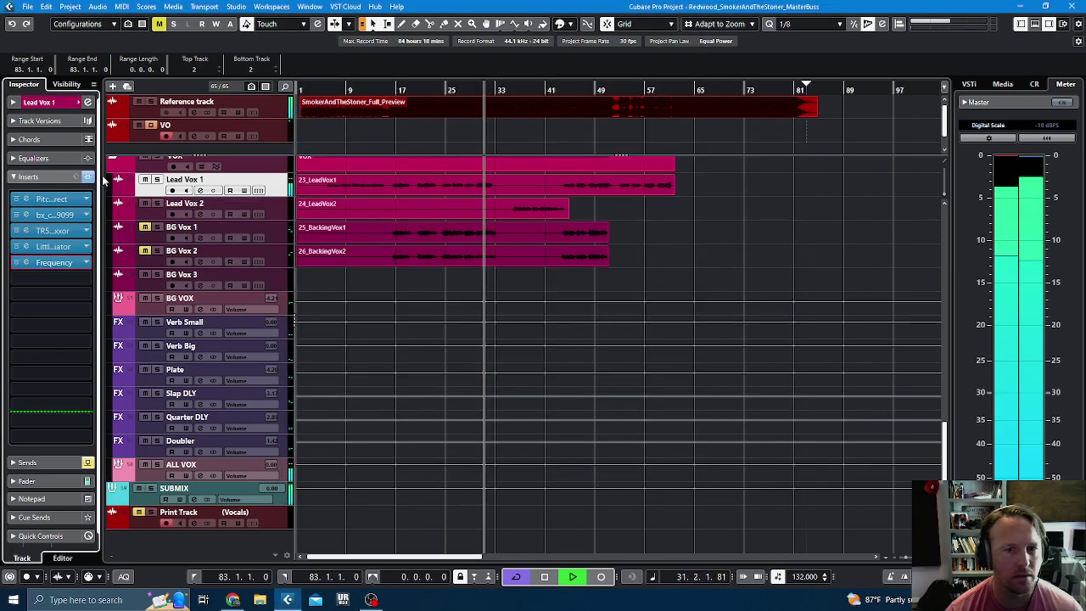
- Loop bars 17 to 33 on Lead Vox 1 and compare the vocal with its inserts bypassed and active
{"action": "left_click_drag", "start_coordinate": [395, 183], "coordinate": [494, 184]}
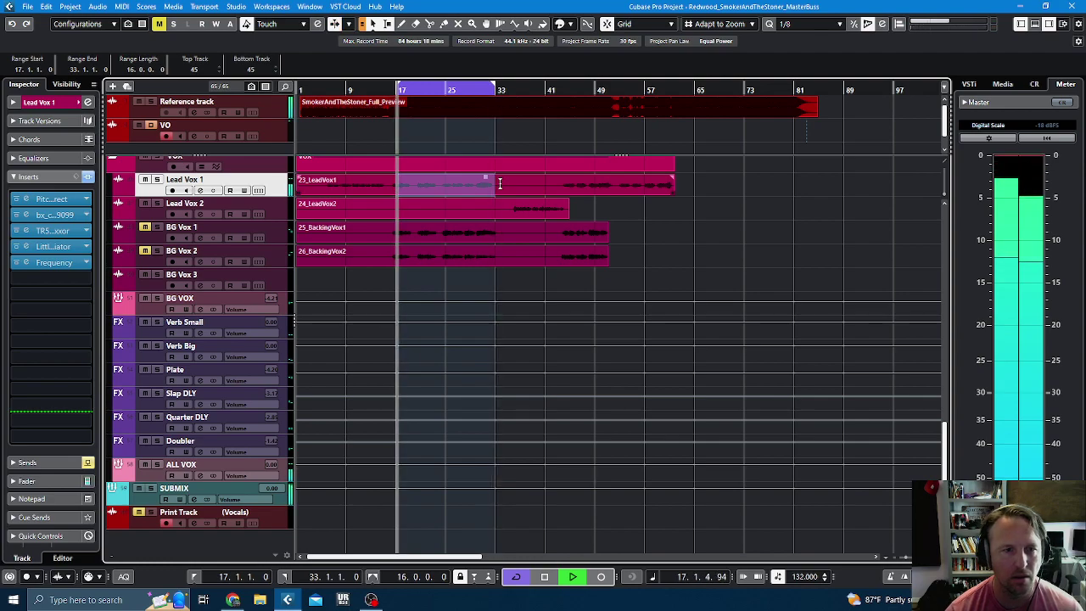
{"action": "left_click", "coordinate": [88, 177]}
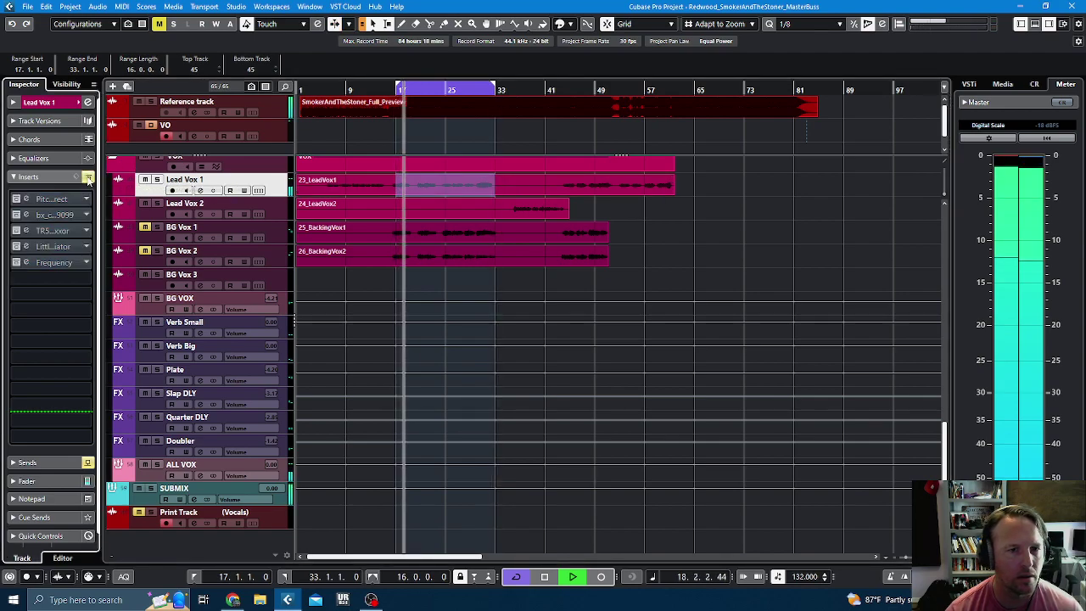
{"action": "left_click", "coordinate": [88, 177]}
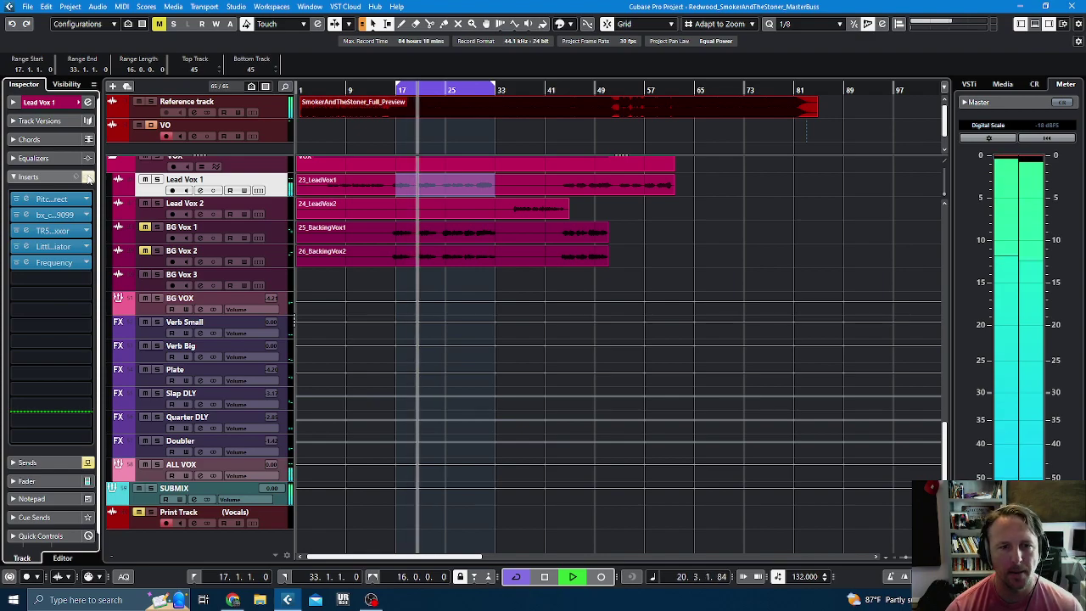
{"action": "left_click", "coordinate": [88, 177]}
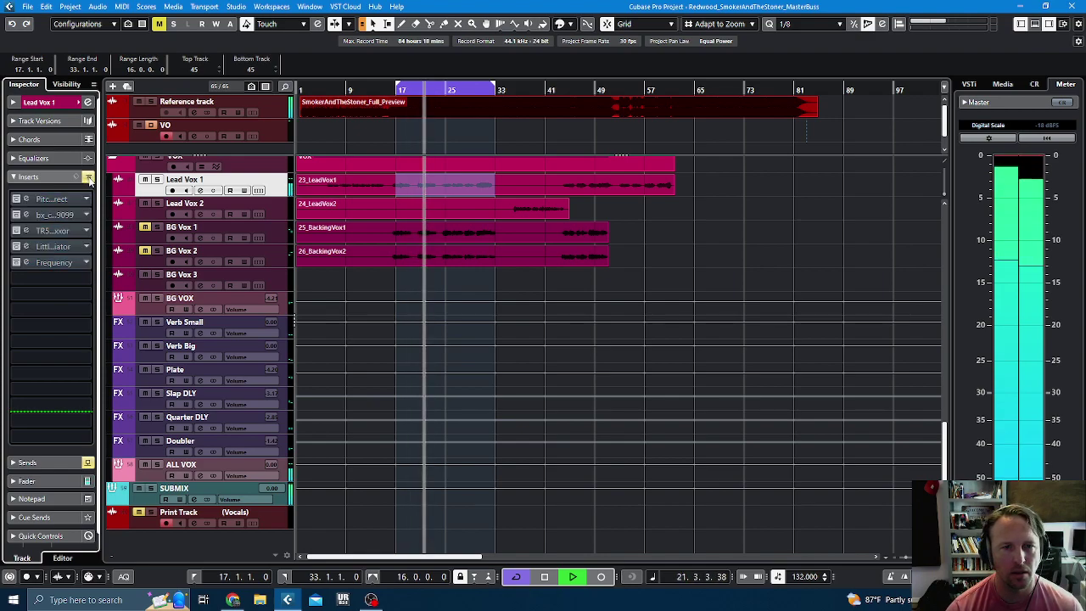
{"action": "left_click", "coordinate": [88, 178]}
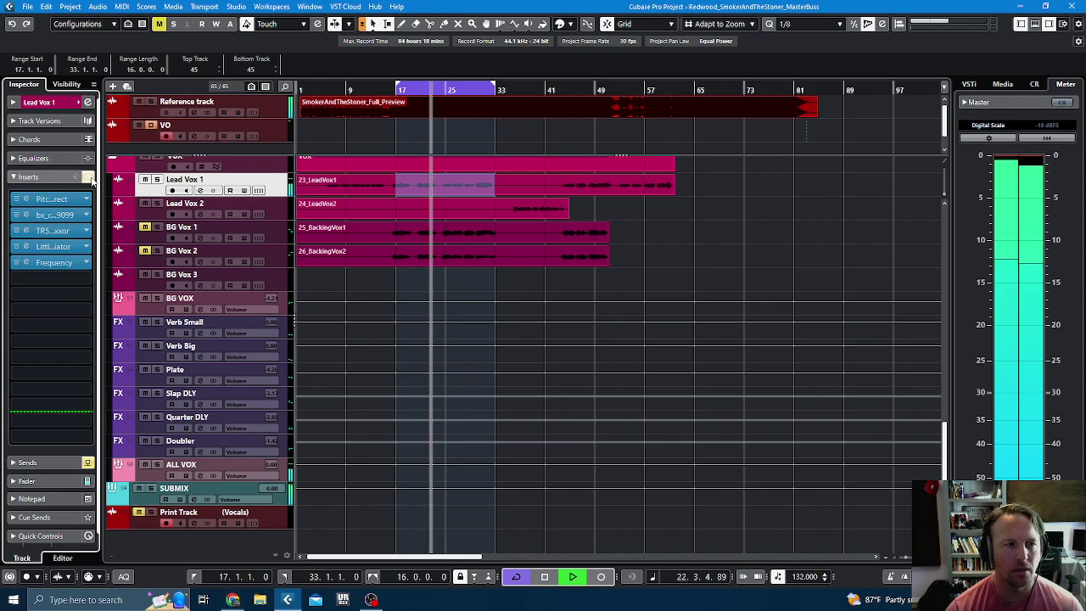
{"action": "key", "text": "space"}
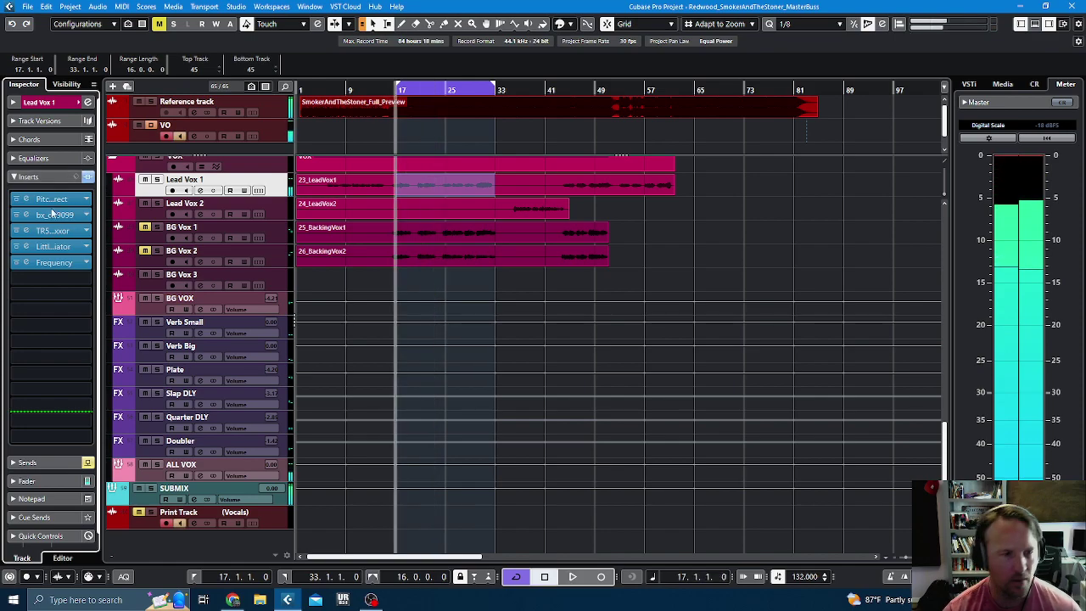
- Add the L2 Mono limiter from the Dynamics plugins to Lead Vox 1's sixth insert slot
{"action": "left_click", "coordinate": [59, 279]}
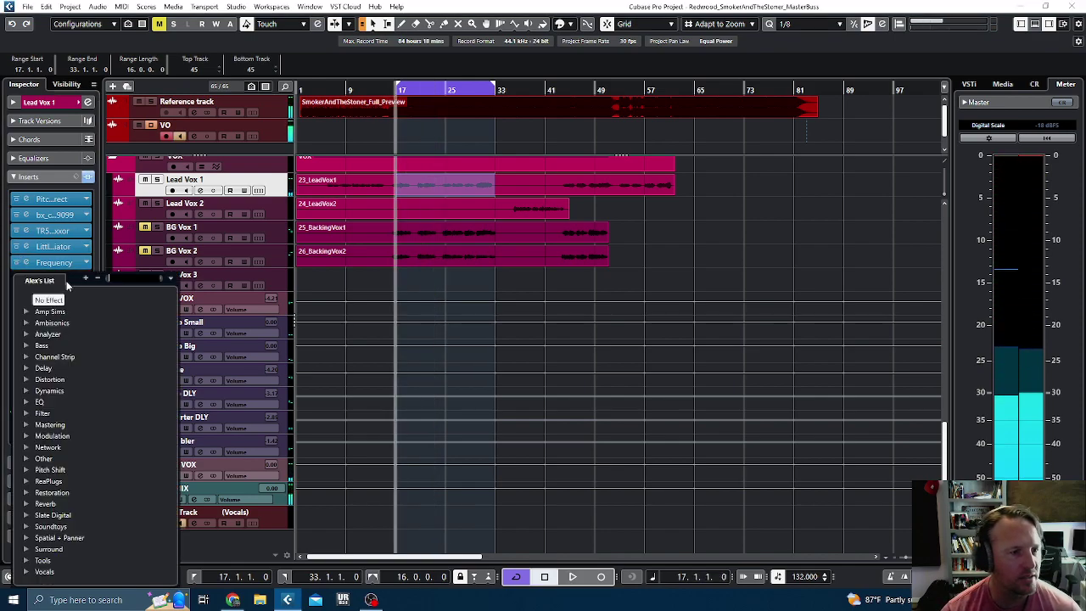
{"action": "left_click", "coordinate": [26, 391]}
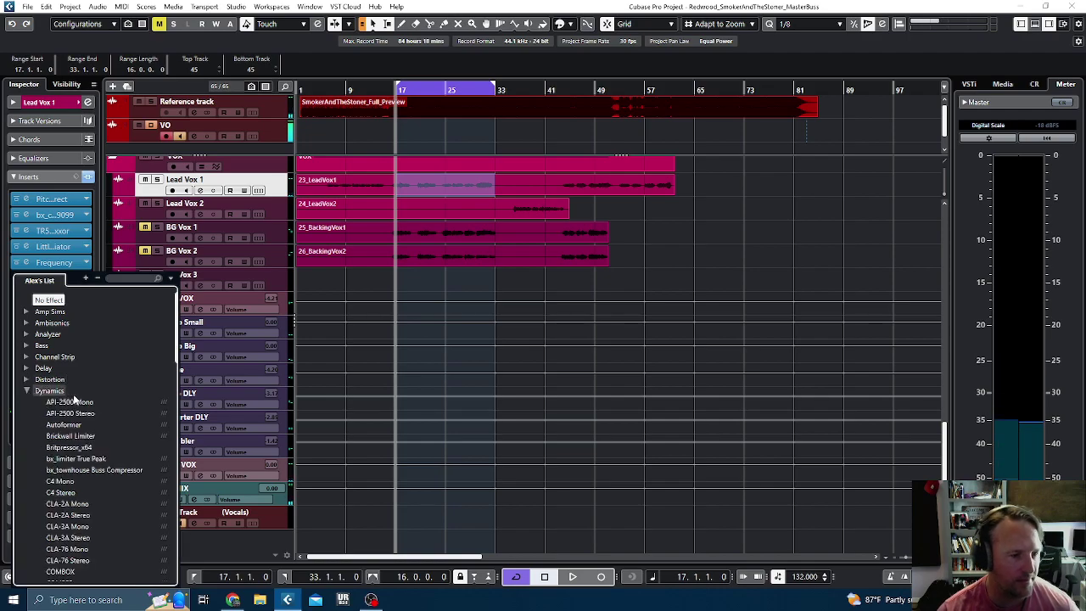
{"action": "scroll", "coordinate": [94, 421], "scroll_direction": "down", "scroll_amount": 10}
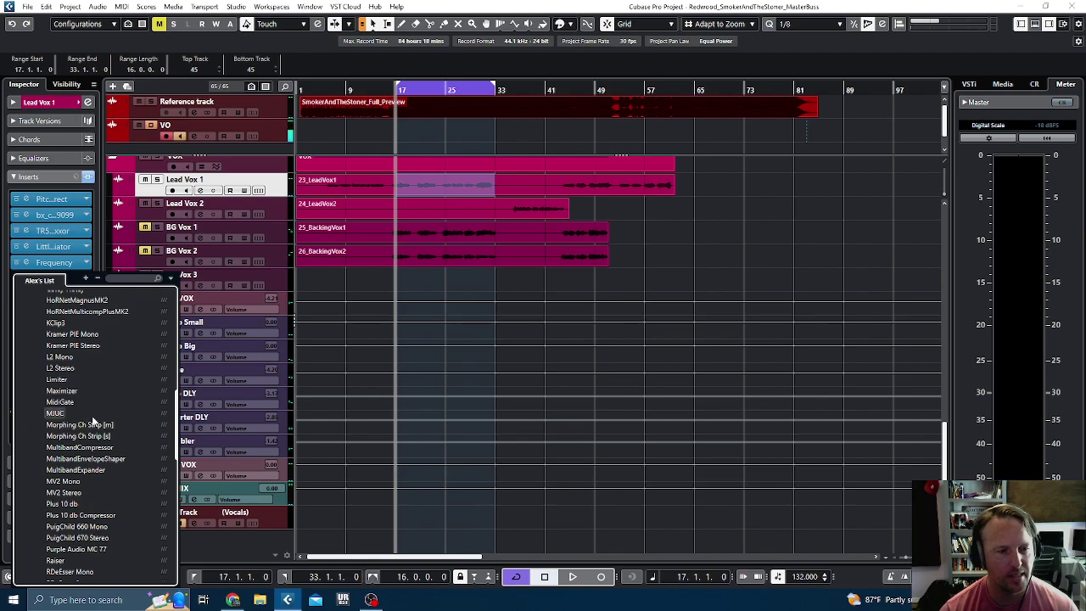
{"action": "scroll", "coordinate": [93, 421], "scroll_direction": "down", "scroll_amount": 3}
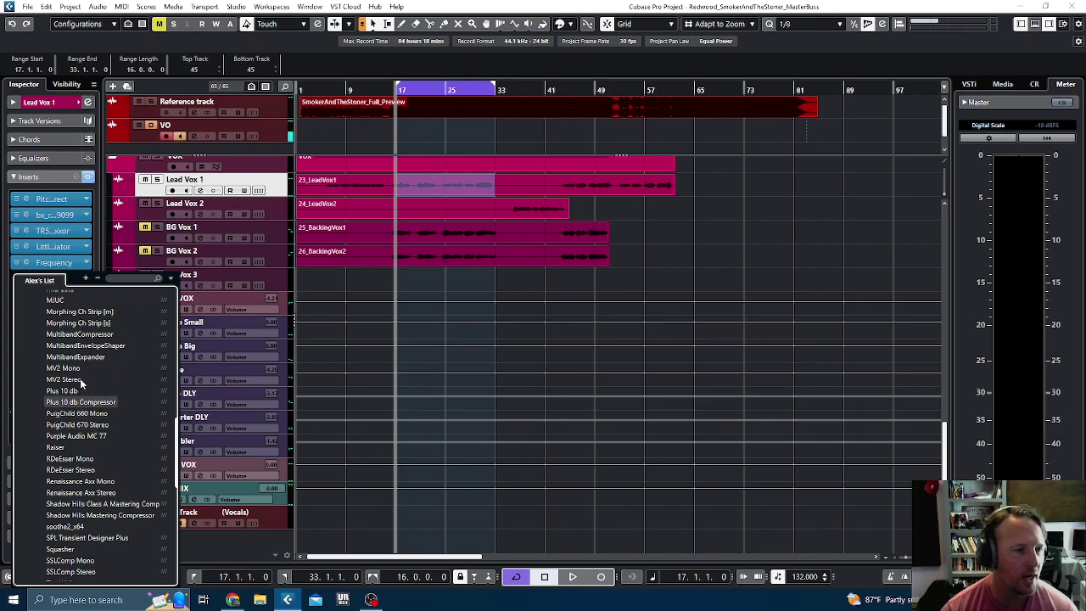
{"action": "scroll", "coordinate": [76, 374], "scroll_direction": "up", "scroll_amount": 2}
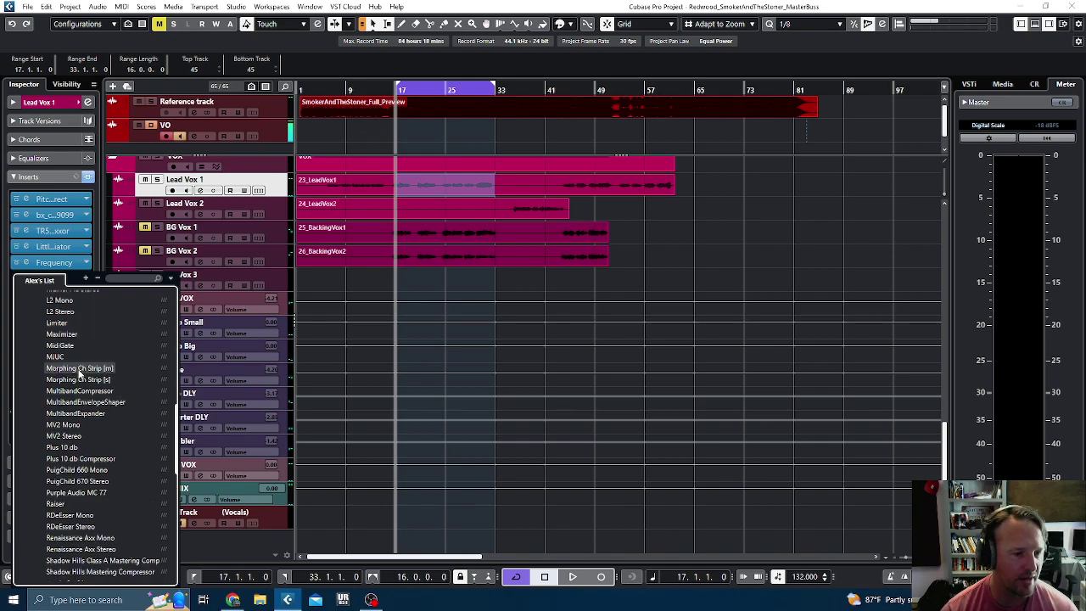
{"action": "left_click", "coordinate": [61, 303]}
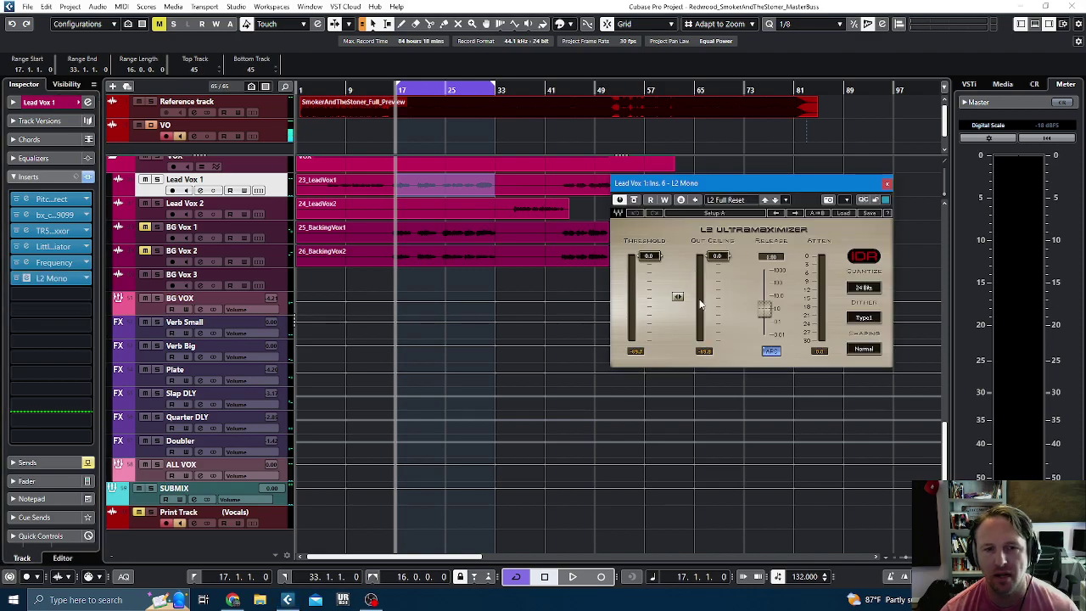
- During playback, set Lead Vox 1's L2 Mono threshold to -16.6 and out ceiling to -15.1, and close the plugin
{"action": "key", "text": "space"}
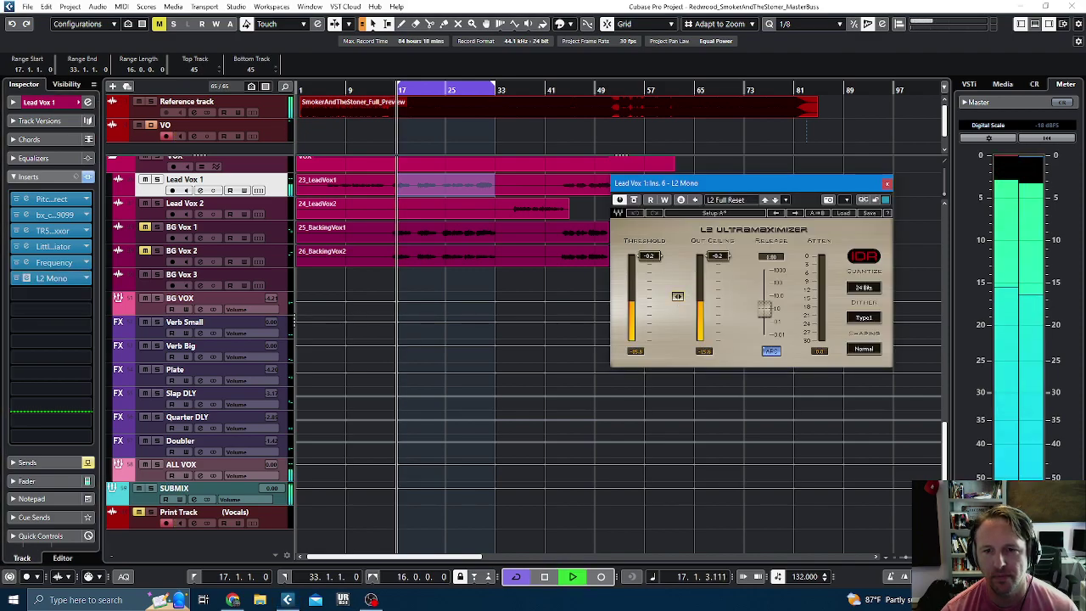
{"action": "left_click_drag", "start_coordinate": [678, 298], "coordinate": [650, 303]}
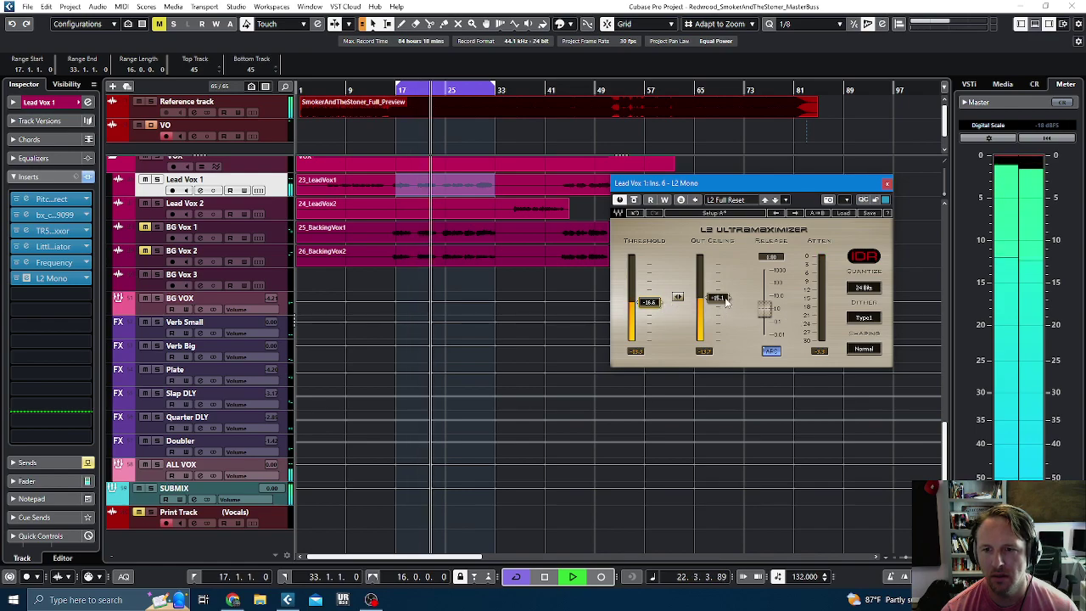
{"action": "left_click", "coordinate": [887, 184]}
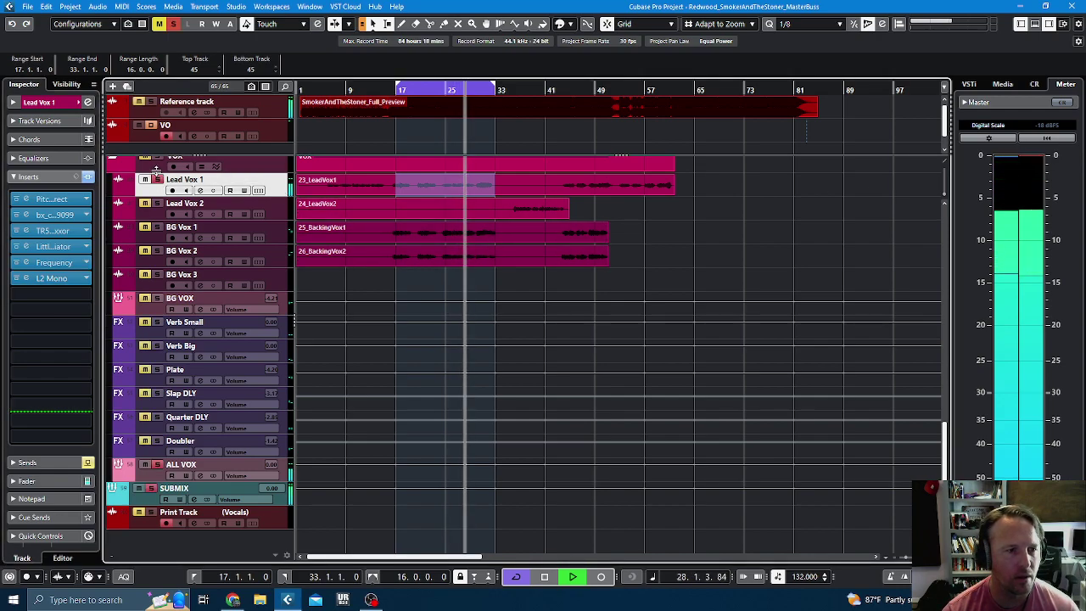
- Compare the soloed Lead Vox 1 with all of its inserts bypassed and active
{"action": "left_click", "coordinate": [88, 176]}
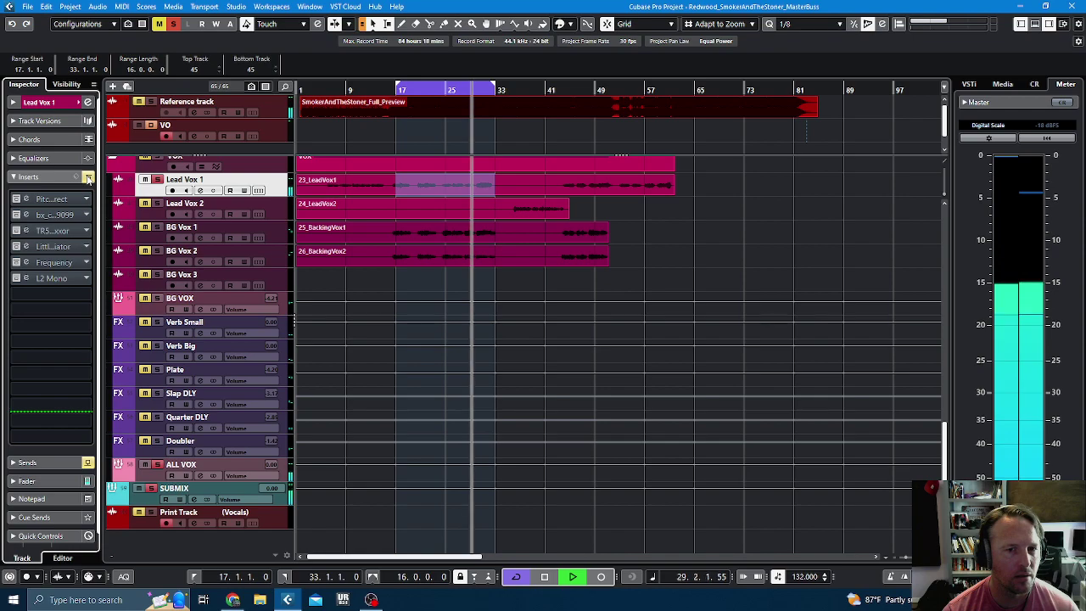
{"action": "left_click", "coordinate": [88, 176]}
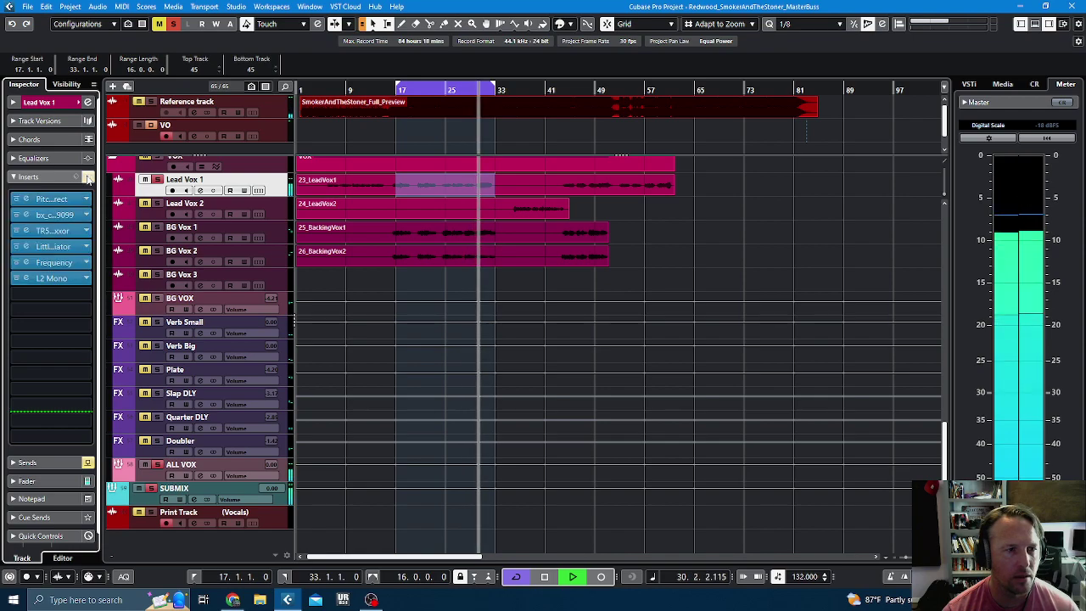
{"action": "key", "text": "space"}
- In Lead Vox 1's Frequency EQ, set band 3 to 236 Hz with -2.9 dB gain, check it during playback and close the plugin
{"action": "left_click", "coordinate": [59, 266]}
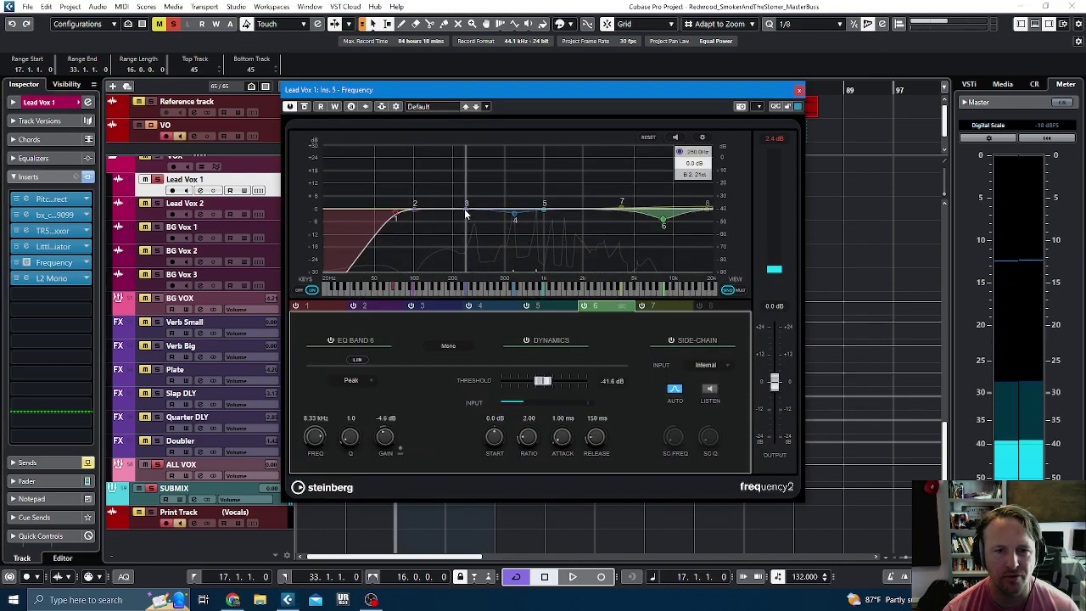
{"action": "left_click", "coordinate": [466, 207]}
{"action": "mouse_move", "coordinate": [466, 214]}
{"action": "left_mouse_down"}
{"action": "mouse_move", "coordinate": [467, 195]}
{"action": "mouse_move", "coordinate": [463, 219]}
{"action": "left_mouse_up"}
{"action": "key", "text": "space"}
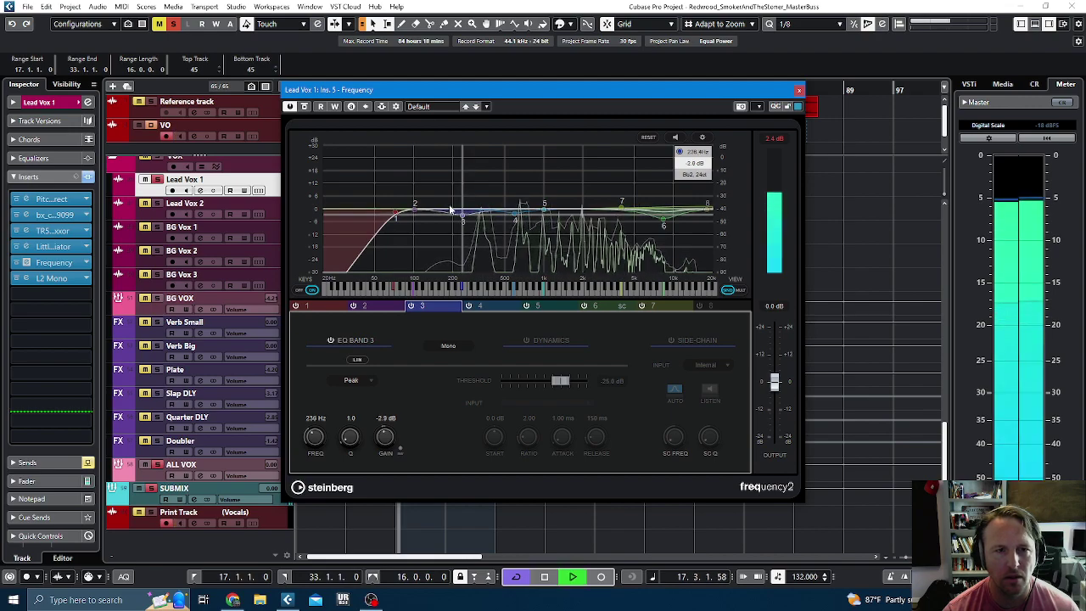
{"action": "left_click", "coordinate": [304, 107]}
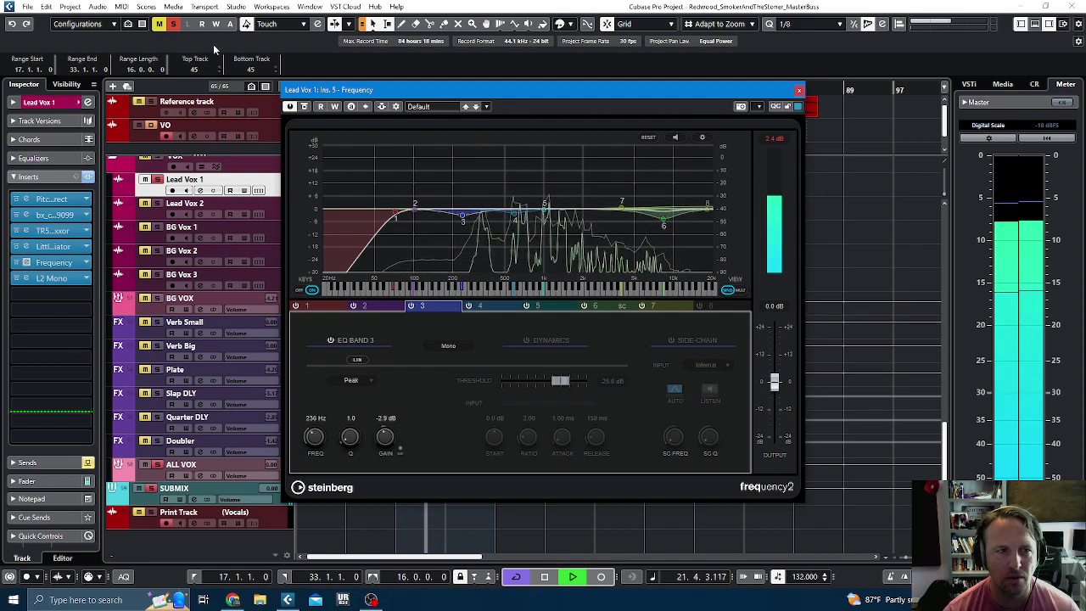
{"action": "left_click", "coordinate": [799, 90]}
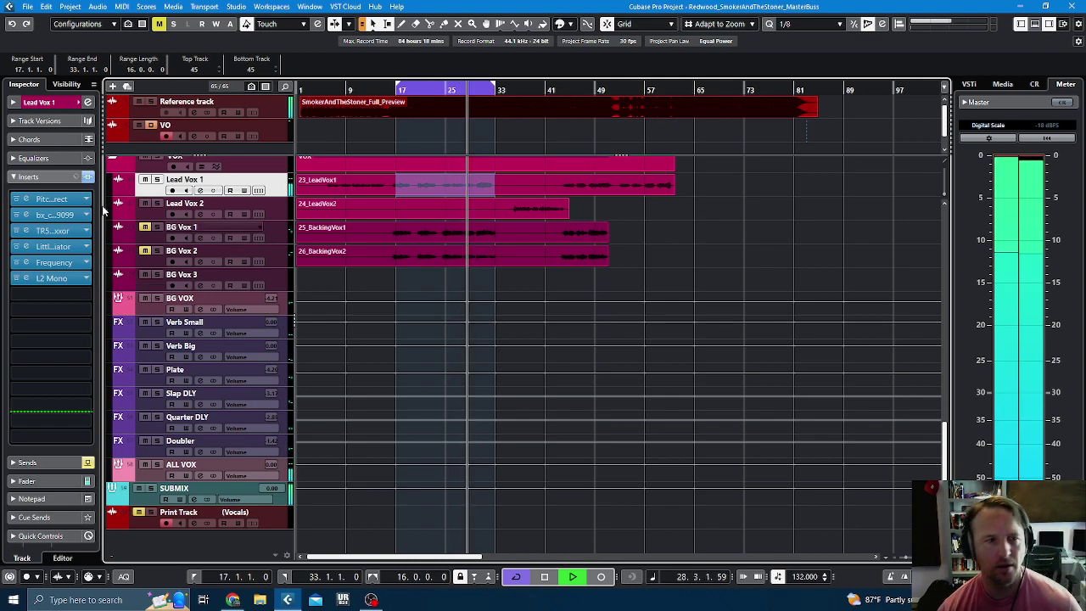
- Compare Lead Vox 1 in the full mix with its inserts bypassed and active, and set the range to bars 16 to 34
{"action": "left_click", "coordinate": [88, 179]}
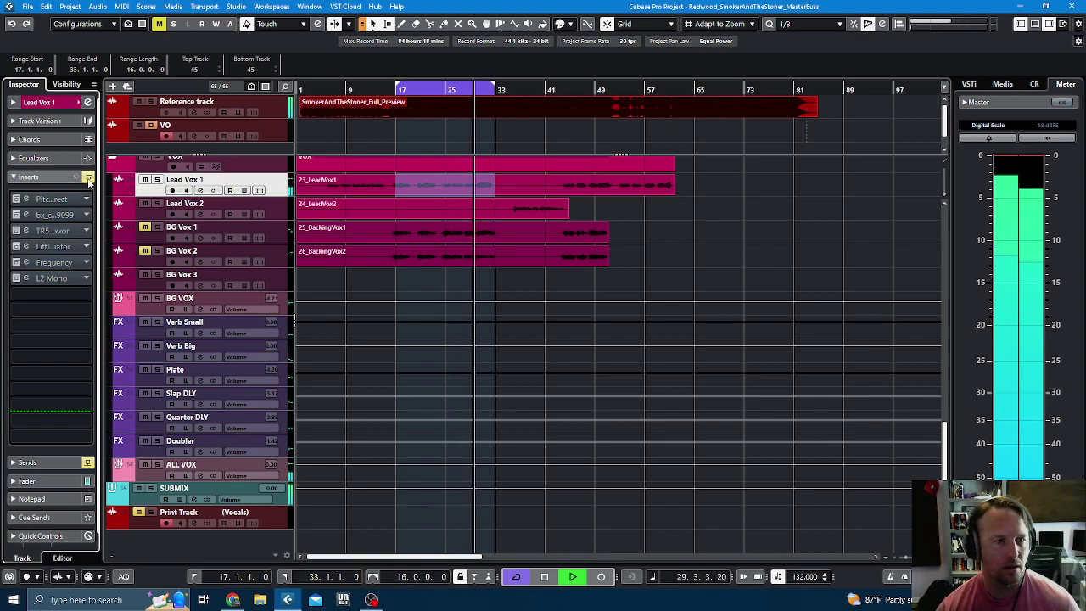
{"action": "left_click", "coordinate": [88, 179]}
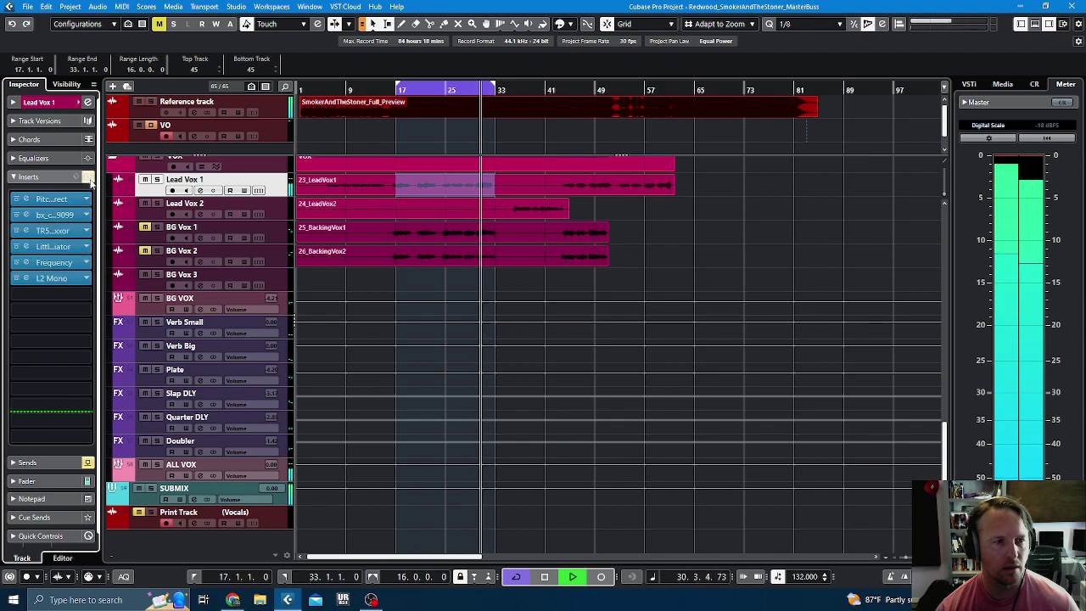
{"action": "key", "text": "space"}
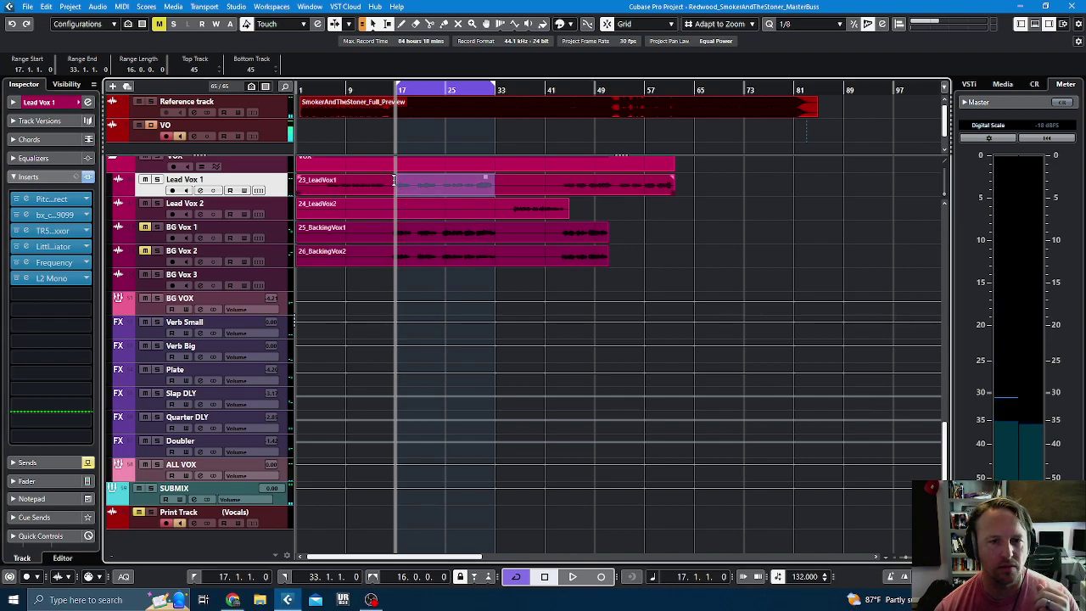
{"action": "left_click_drag", "start_coordinate": [390, 179], "coordinate": [491, 180]}
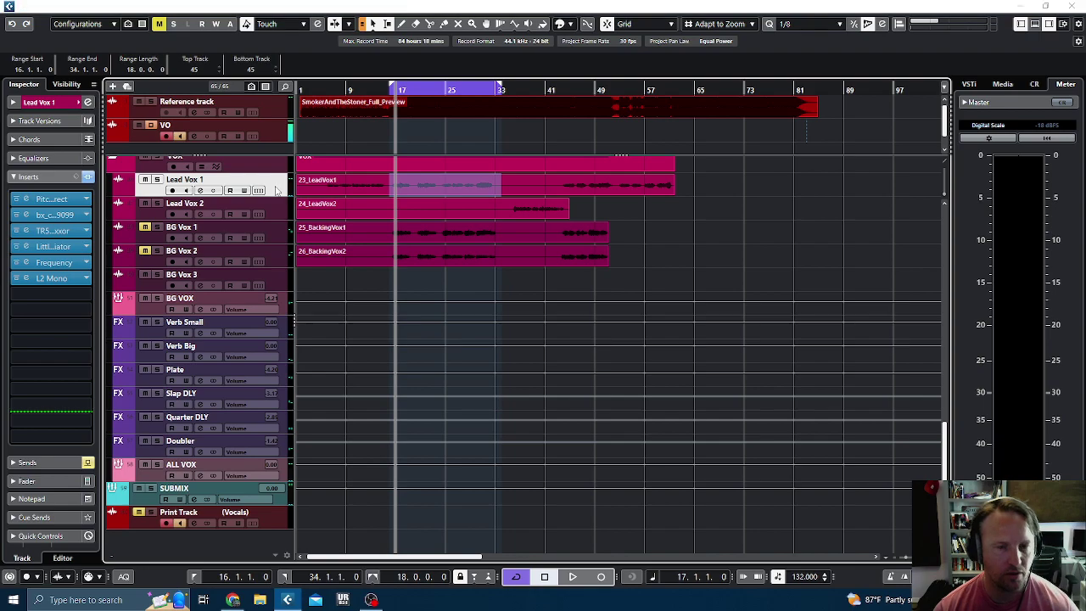
- Copy Lead Vox 1's full insert chain onto Lead Vox 2 in the MixConsole, replacing its existing inserts
{"action": "key", "text": "F3"}
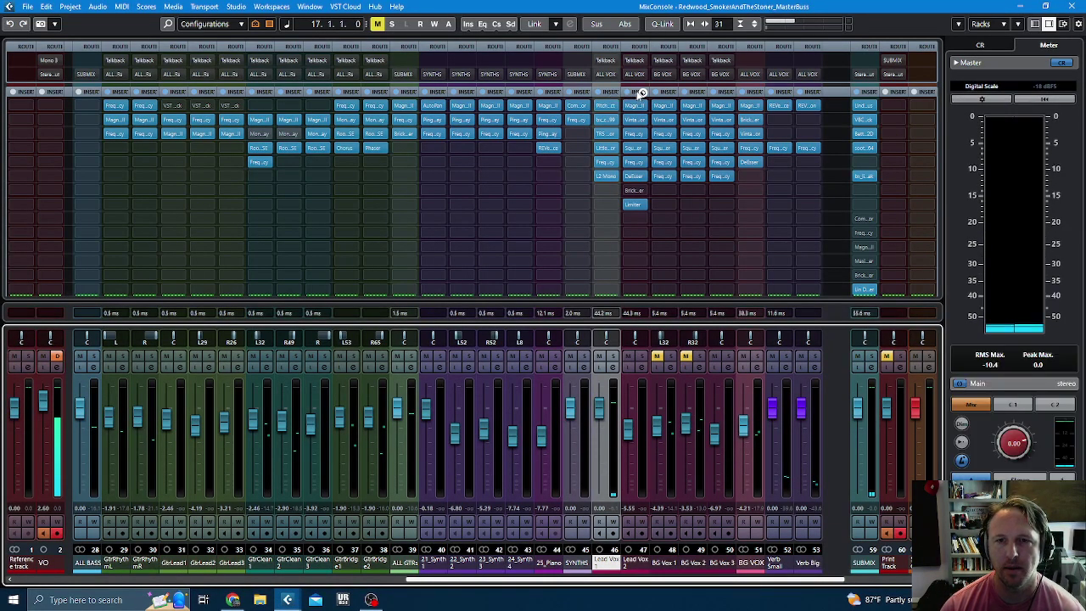
{"action": "left_click", "coordinate": [610, 92]}
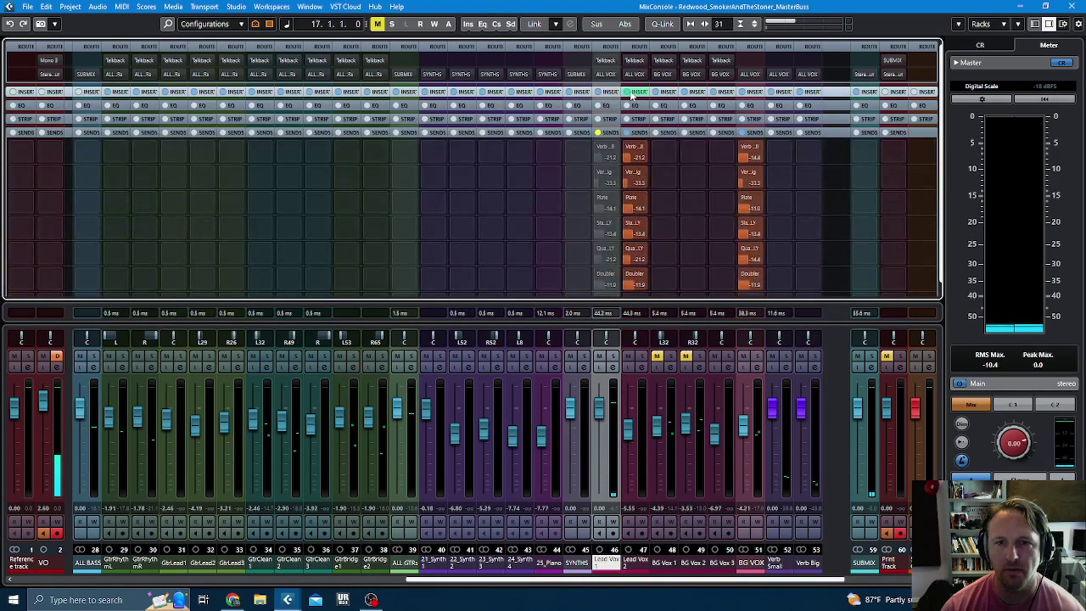
{"action": "left_click", "coordinate": [856, 93]}
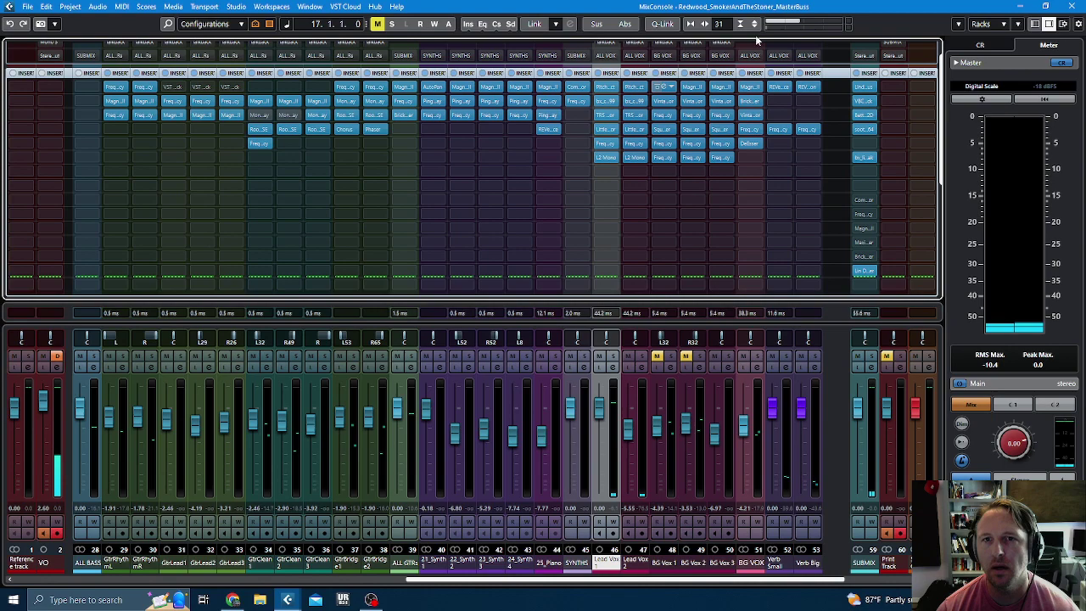
- Copy the lead vocal insert chain onto BG Vox 1, BG Vox 2 and BG Vox 3, replacing their existing inserts
{"action": "key", "text": "h"}
{"action": "key", "text": "h"}
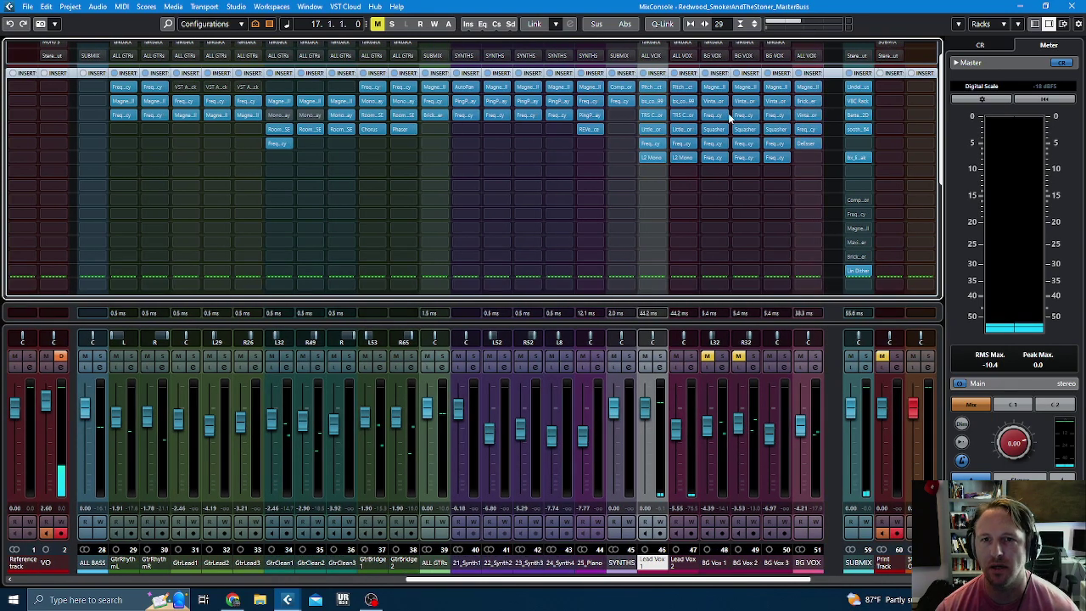
{"action": "key", "text": "h"}
{"action": "left_click", "coordinate": [737, 75]}
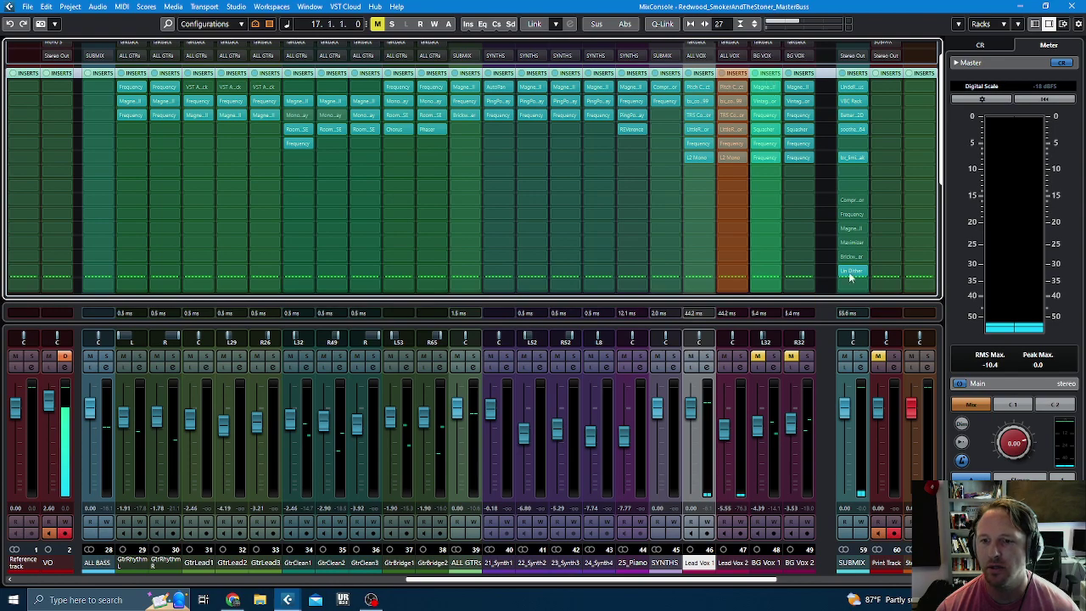
{"action": "left_click_drag", "start_coordinate": [781, 581], "coordinate": [882, 583]}
{"action": "scroll", "coordinate": [619, 205], "scroll_direction": "up", "scroll_amount": 1}
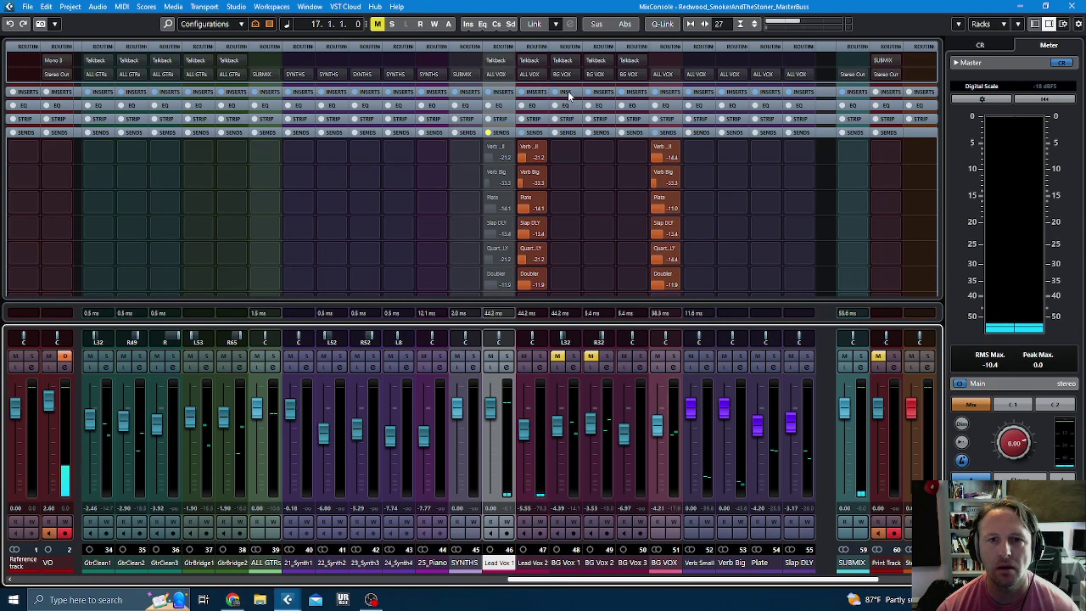
{"action": "left_click", "coordinate": [569, 93]}
{"action": "left_click_drag", "start_coordinate": [576, 74], "coordinate": [638, 83]}
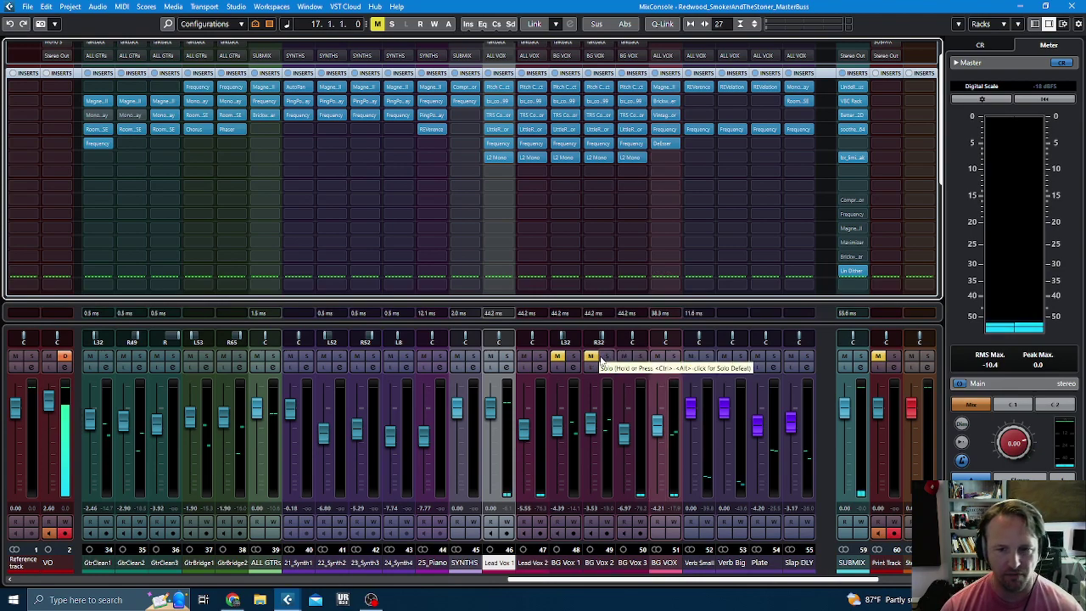
- Reset the faders of Lead Vox 2 and BG Vox 1 to 3 to 0.00, and mute BG Vox 3 and the BG VOX group
{"action": "left_click", "coordinate": [525, 431], "text": "ctrl"}
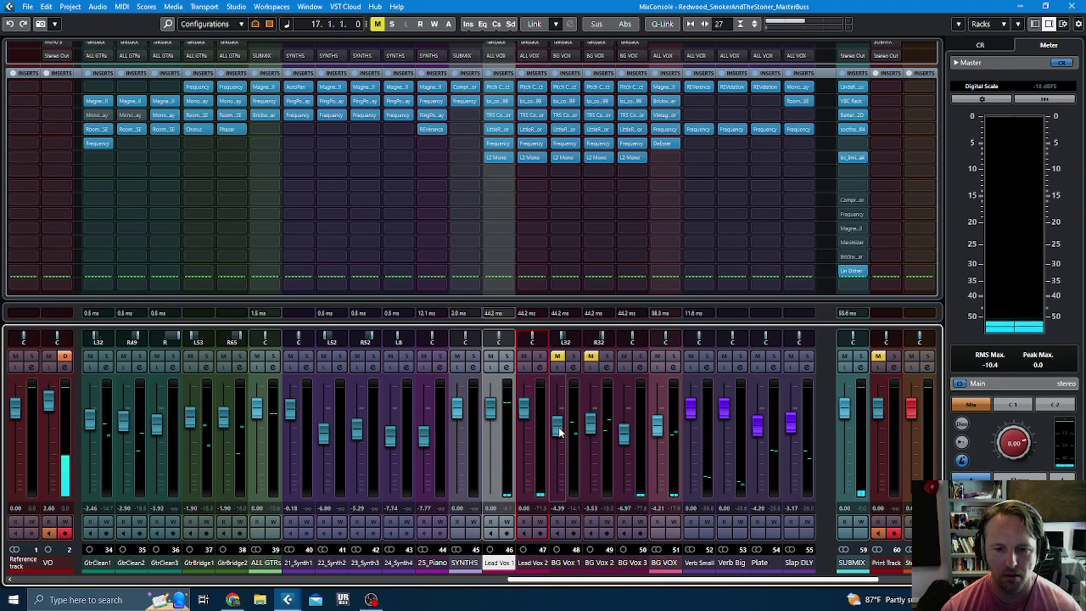
{"action": "left_click", "coordinate": [624, 429], "text": "ctrl"}
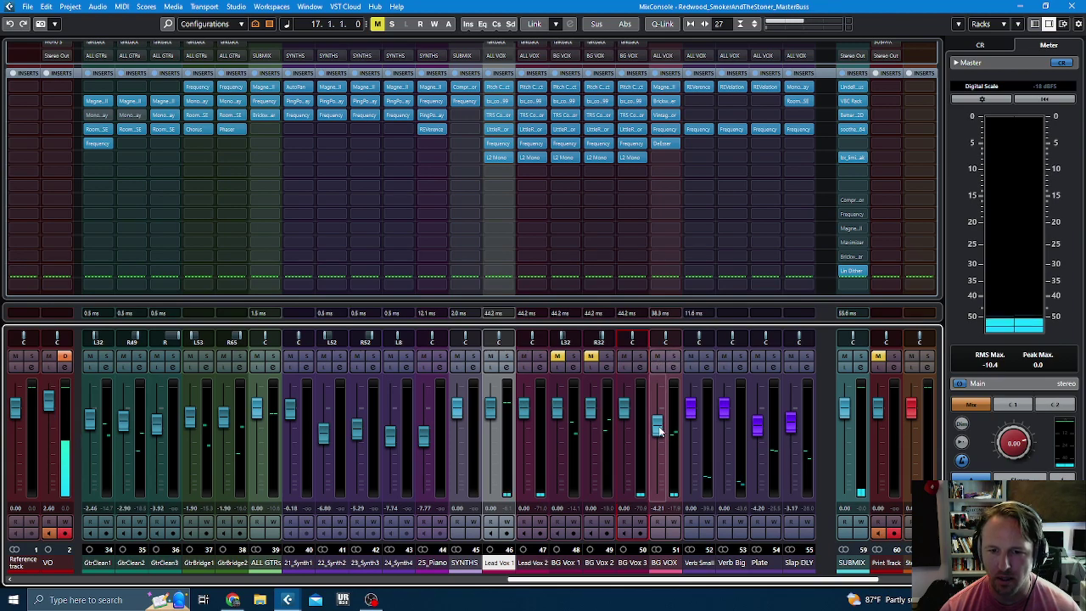
{"action": "left_click", "coordinate": [656, 356]}
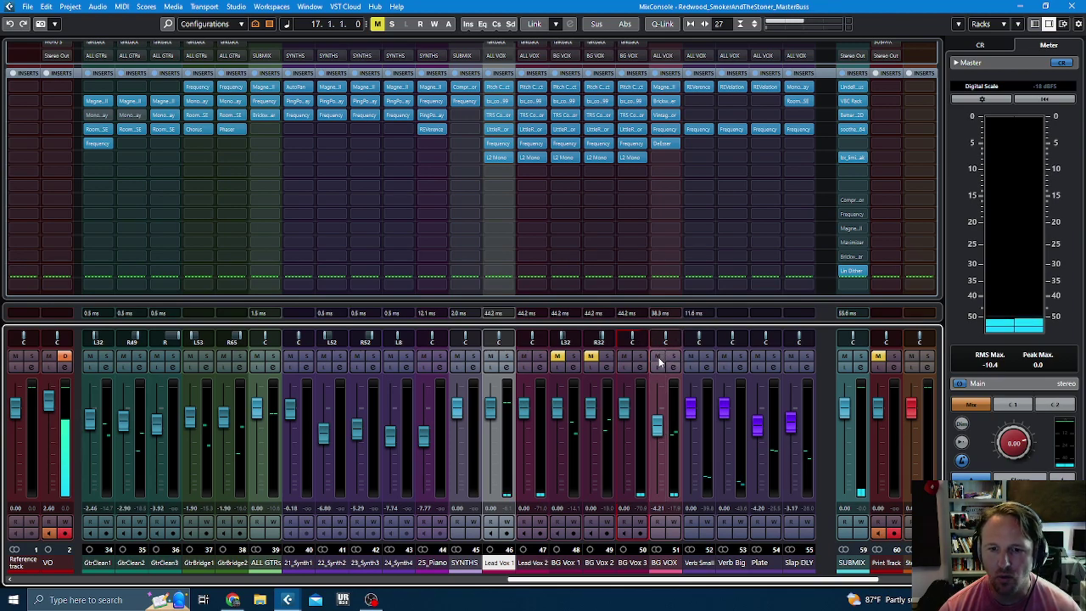
{"action": "left_click", "coordinate": [624, 356]}
{"action": "key", "text": "F3"}
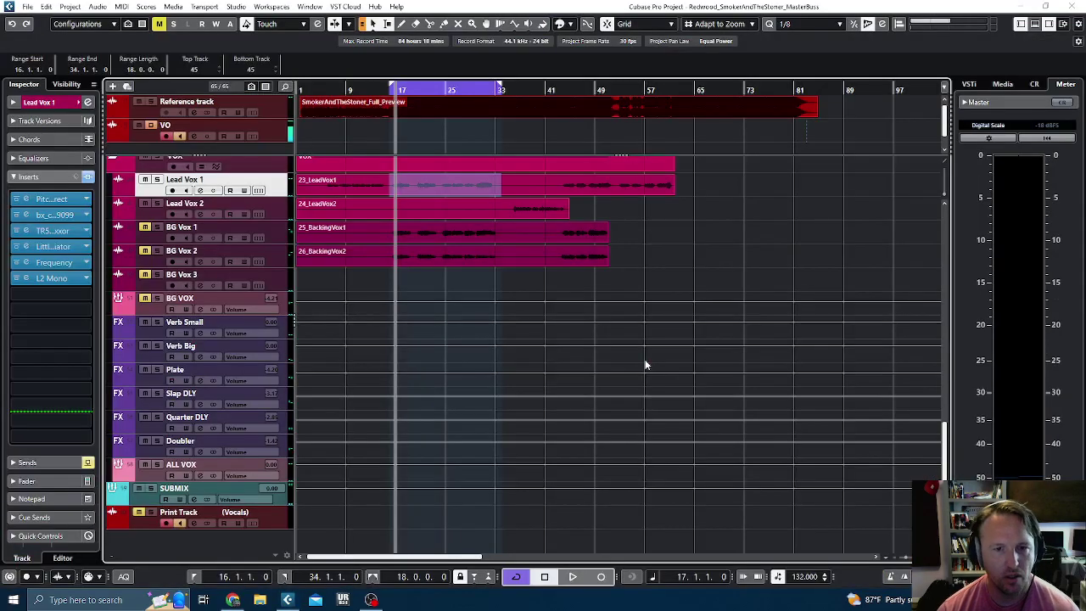
- Play the mix through the Lead Vox 2 section and check the limiting in its L2 Mono
{"action": "double_click", "coordinate": [494, 94]}
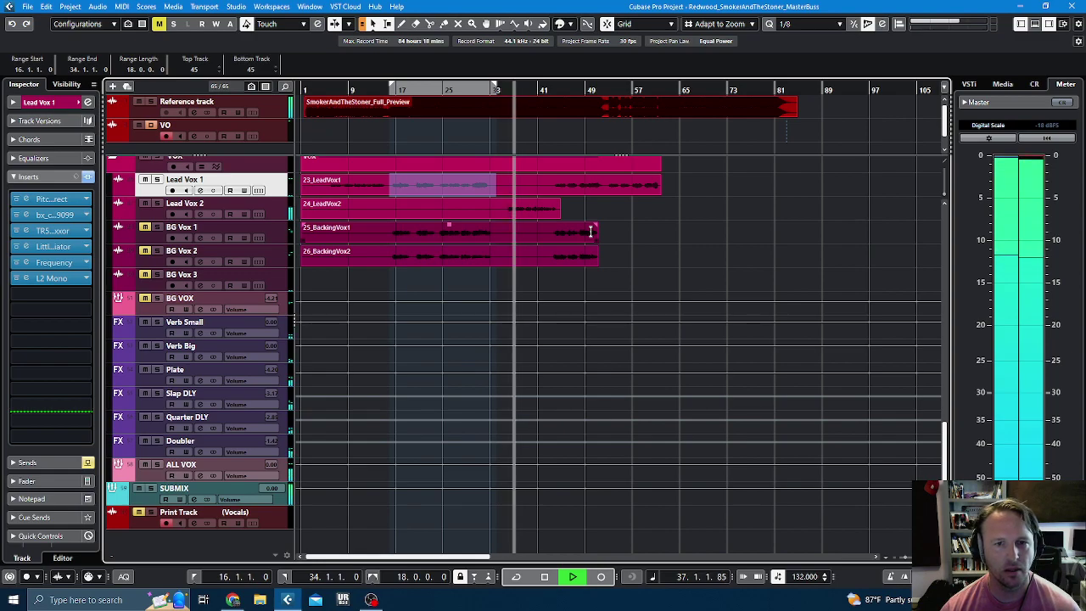
{"action": "left_click", "coordinate": [272, 207]}
{"action": "left_click", "coordinate": [63, 280]}
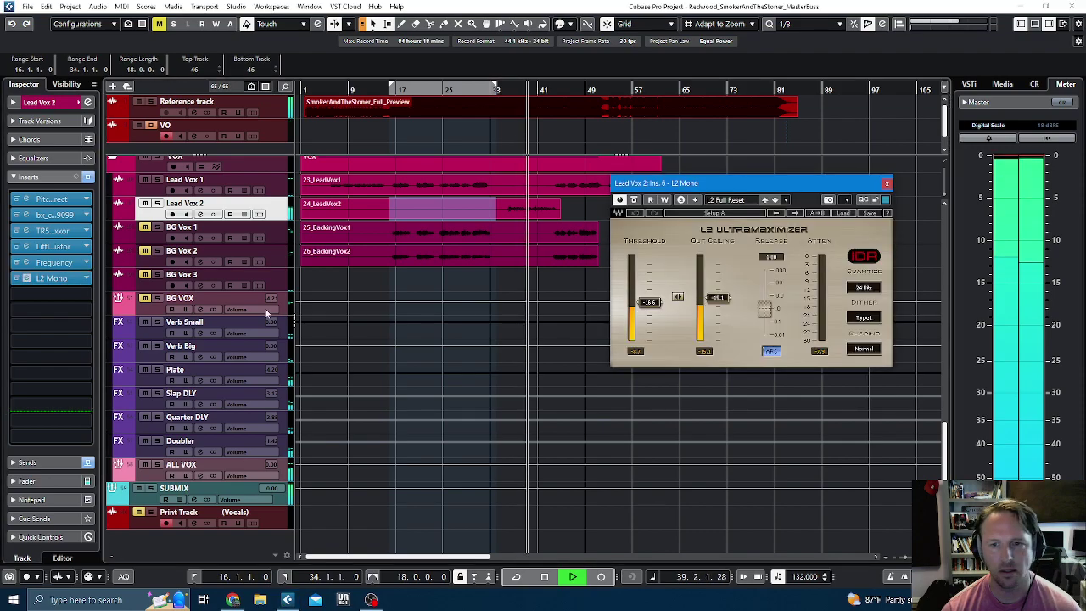
{"action": "left_click", "coordinate": [887, 184]}
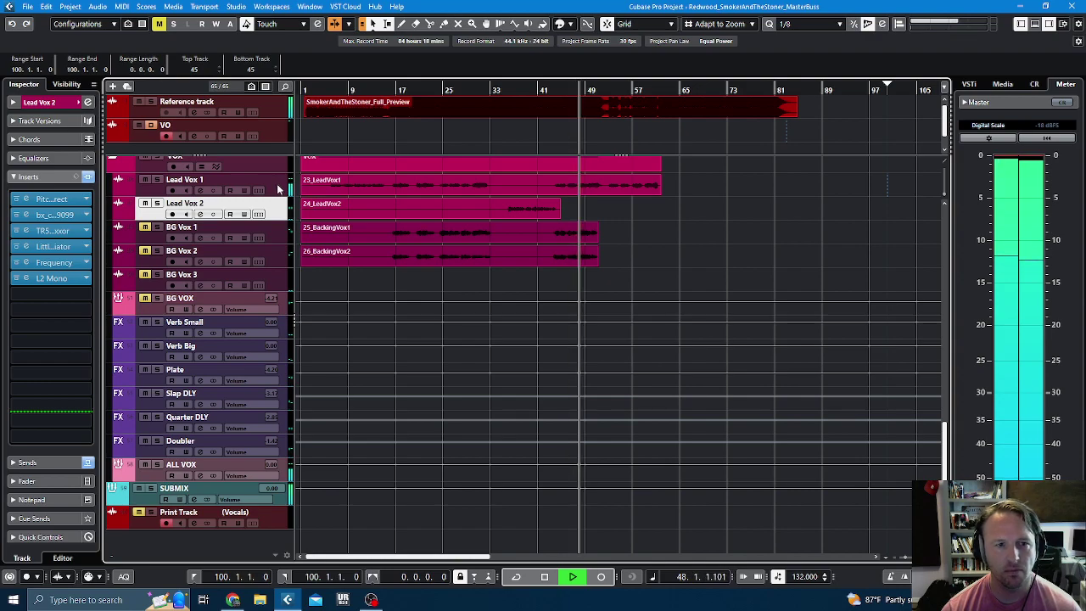
{"action": "key", "text": "space"}
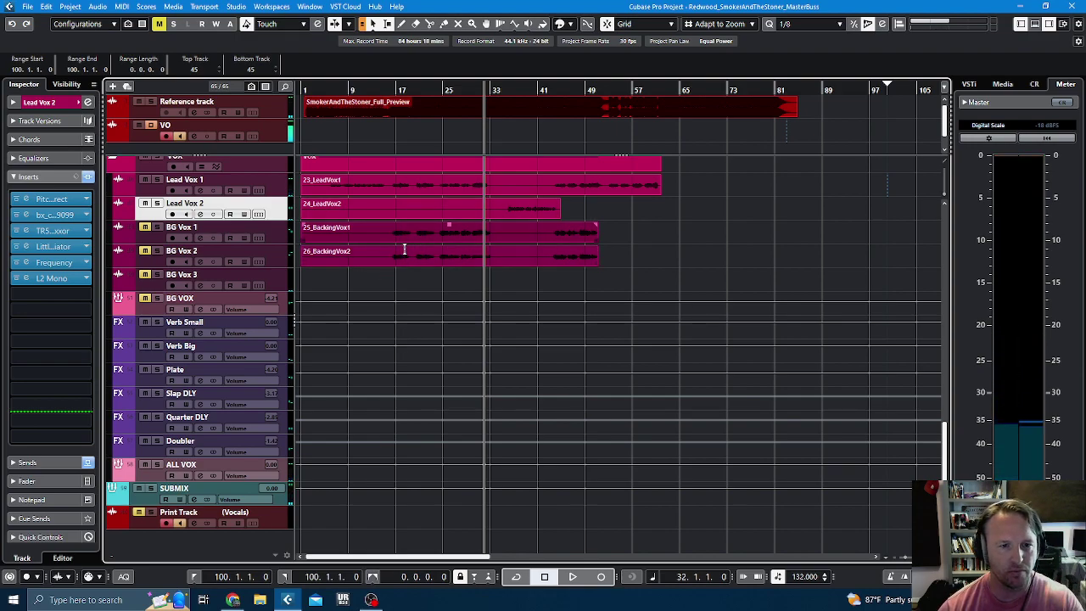
- On the Verb Small FX channel, turn off REVerence and add ValhallaRoom_x64 to the second insert slot
{"action": "left_click", "coordinate": [289, 323]}
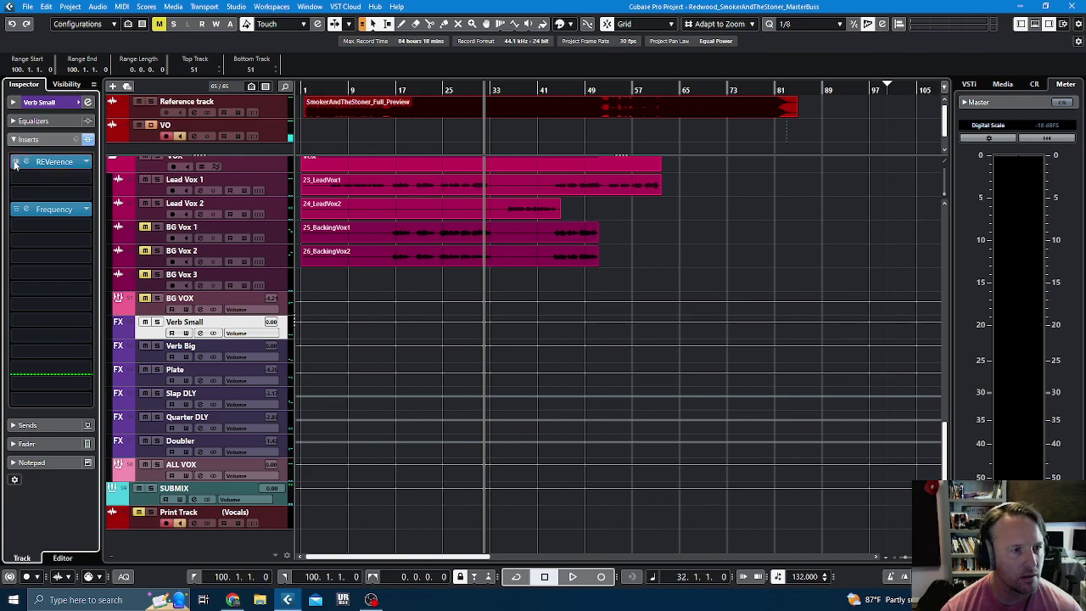
{"action": "left_click", "coordinate": [40, 179]}
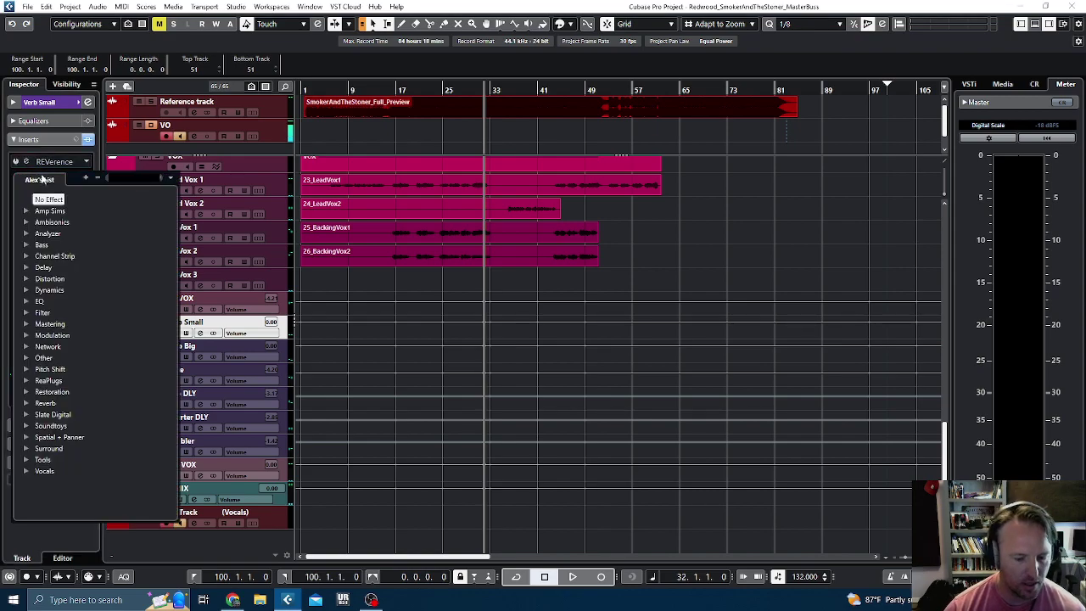
{"action": "type", "text": "va"}
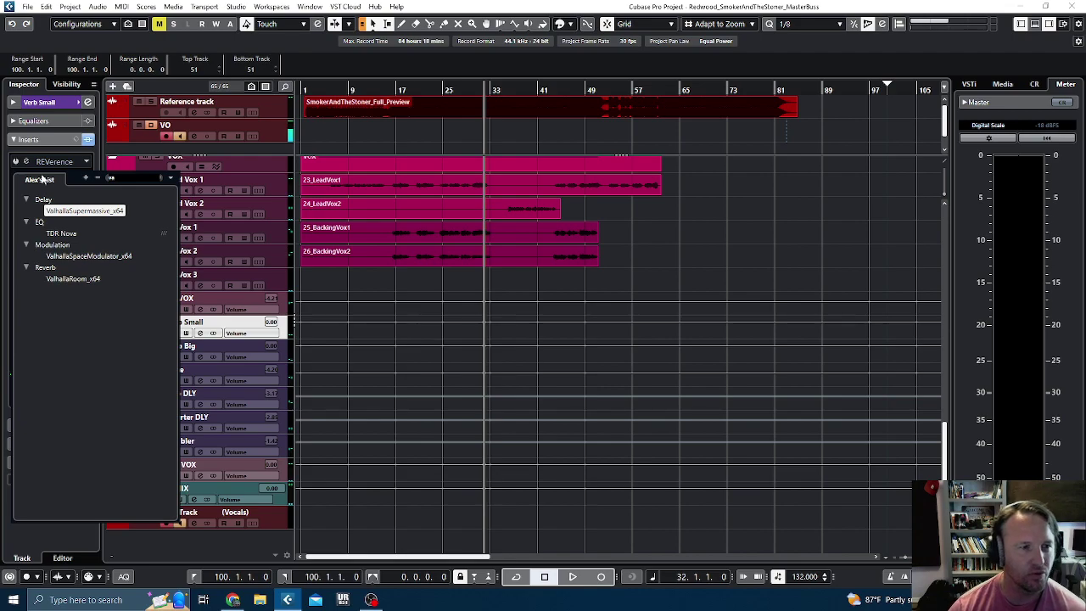
{"action": "left_click", "coordinate": [78, 278]}
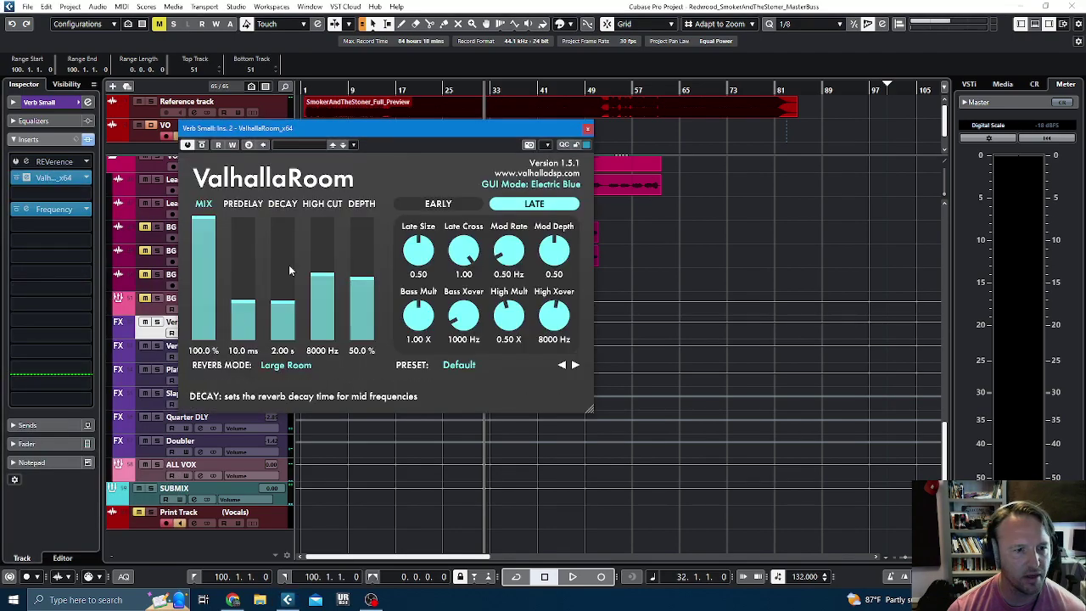
- Set ValhallaRoom to Medium Room mode with a 6.5 ms predelay, 1.40 s decay and 59.9 % depth
{"action": "left_click_drag", "start_coordinate": [278, 310], "coordinate": [244, 306]}
{"action": "left_click", "coordinate": [280, 365]}
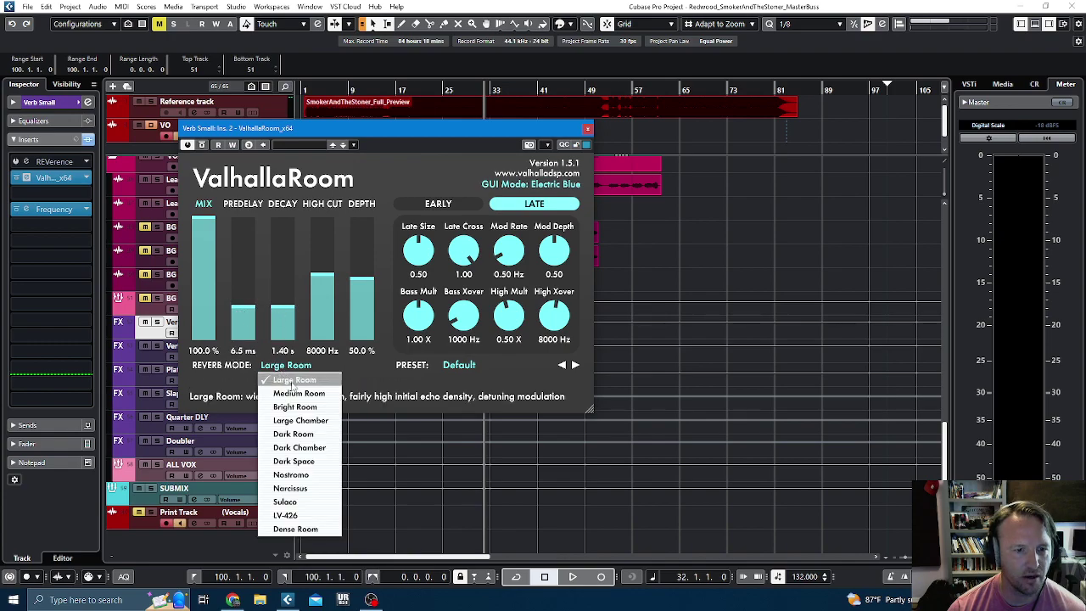
{"action": "left_click", "coordinate": [297, 393]}
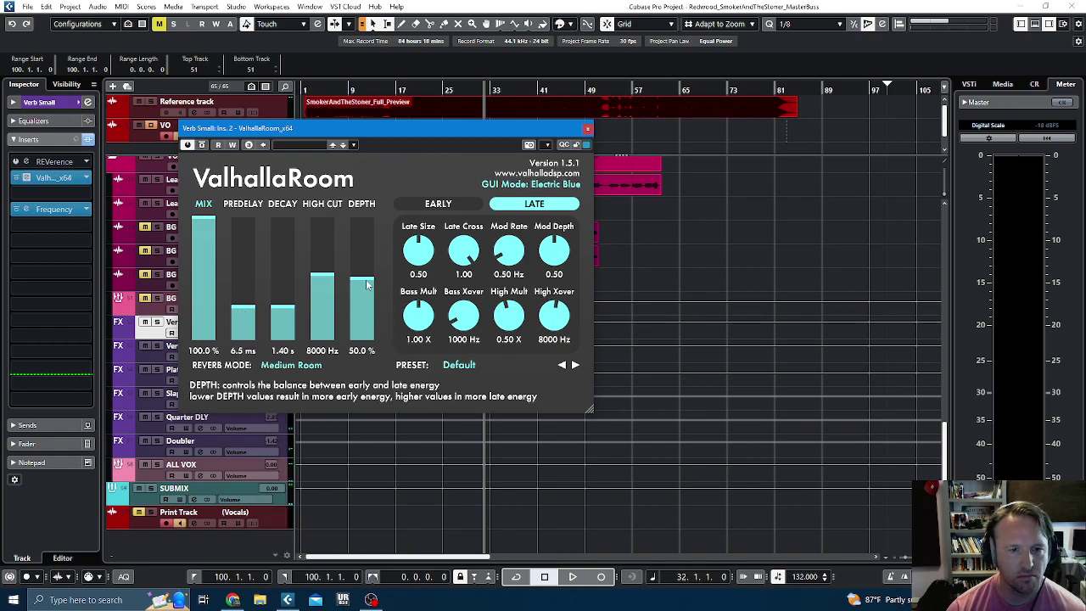
{"action": "left_click_drag", "start_coordinate": [357, 281], "coordinate": [358, 269]}
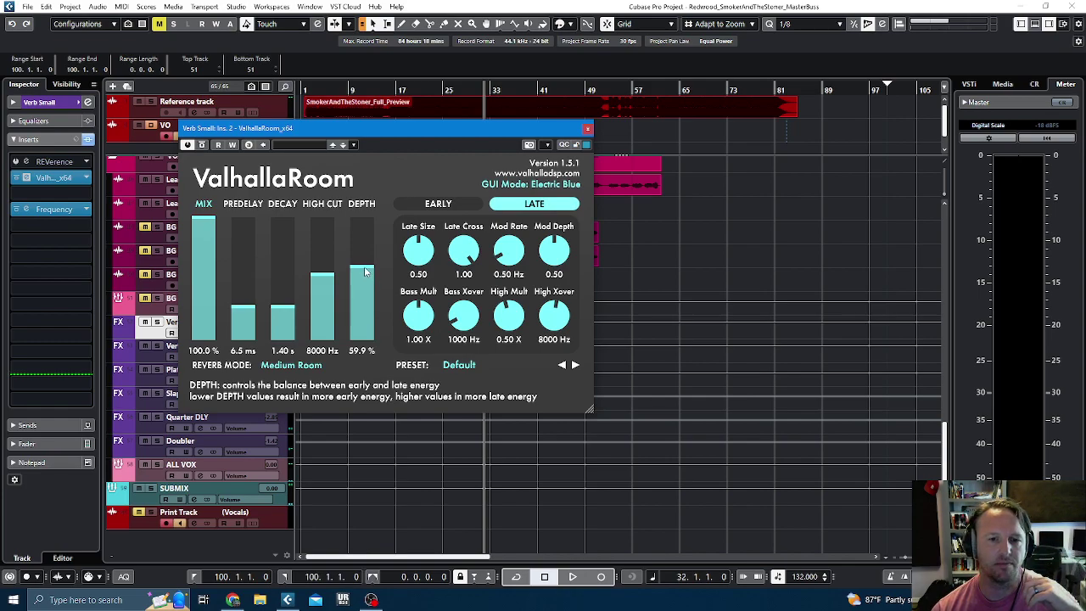
- Raise the ValhallaRoom depth on Verb Small to 65.4 % and close the plug-in
{"action": "left_click_drag", "start_coordinate": [365, 272], "coordinate": [365, 268]}
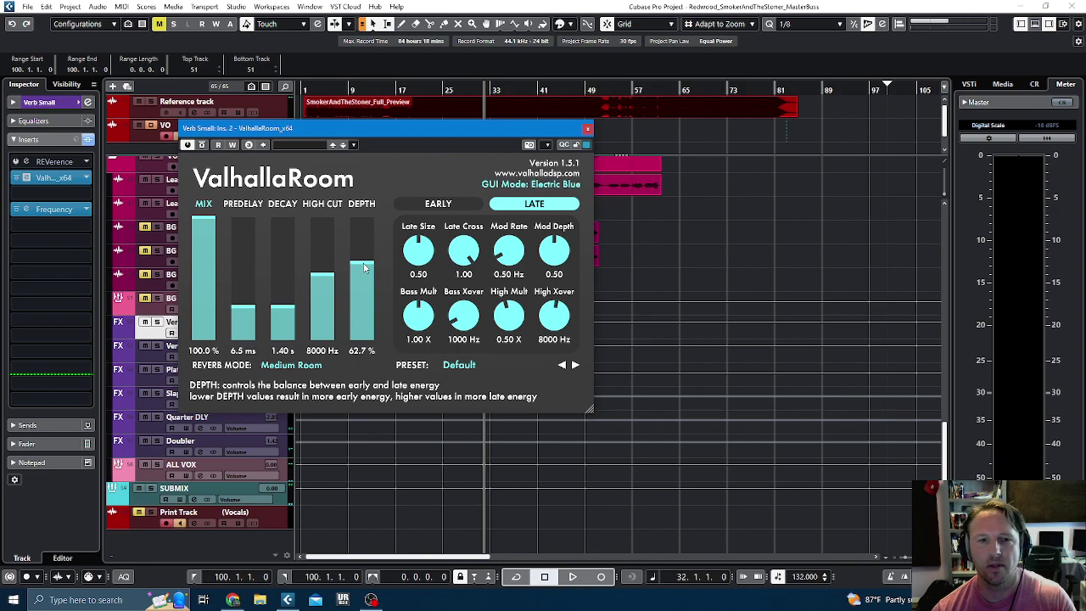
{"action": "scroll", "coordinate": [365, 265], "scroll_direction": "up", "scroll_amount": 1}
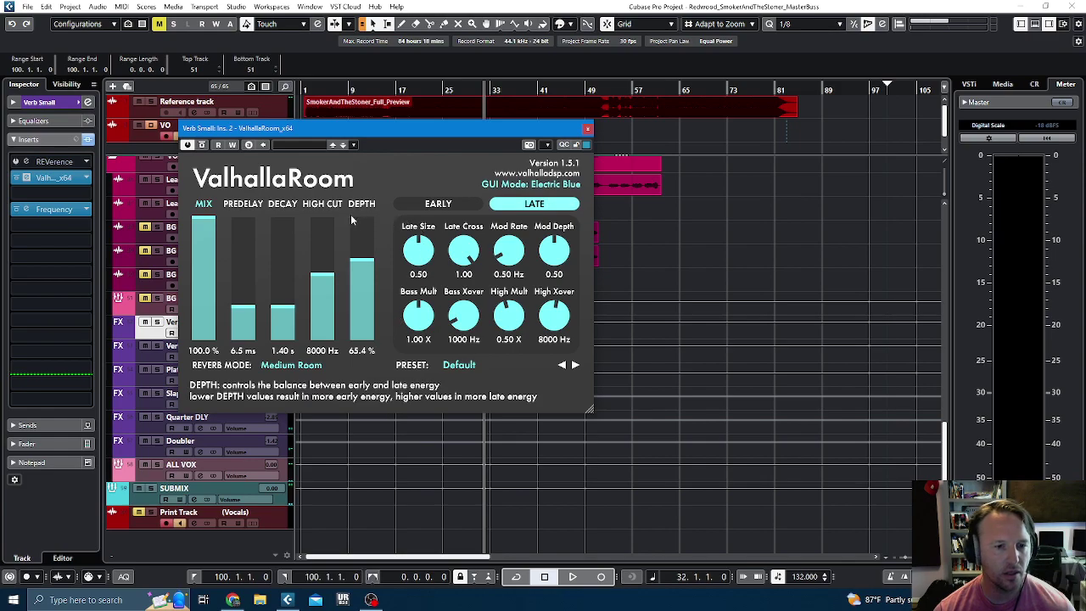
{"action": "left_click", "coordinate": [587, 129]}
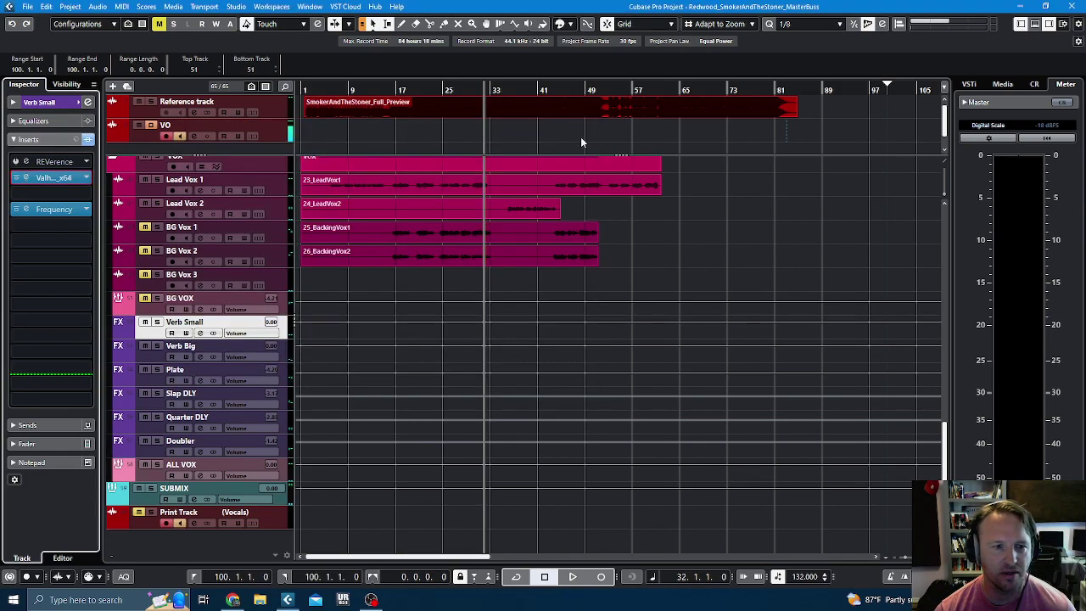
- On the Verb Big channel, turn off REVelation and load Seventh Heaven into the second insert slot
{"action": "left_click", "coordinate": [284, 350]}
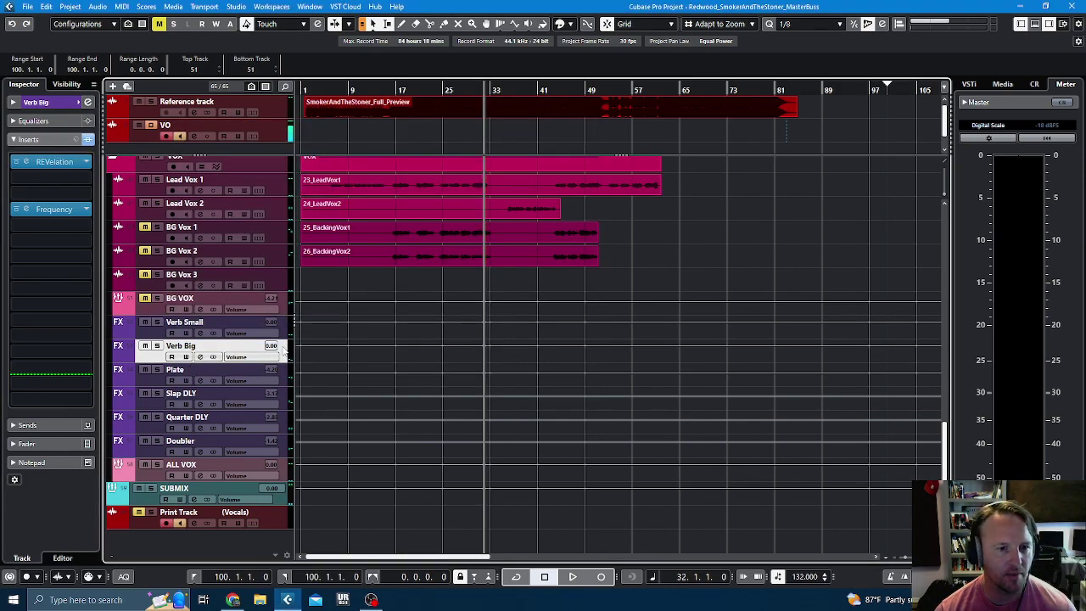
{"action": "left_click", "coordinate": [42, 176]}
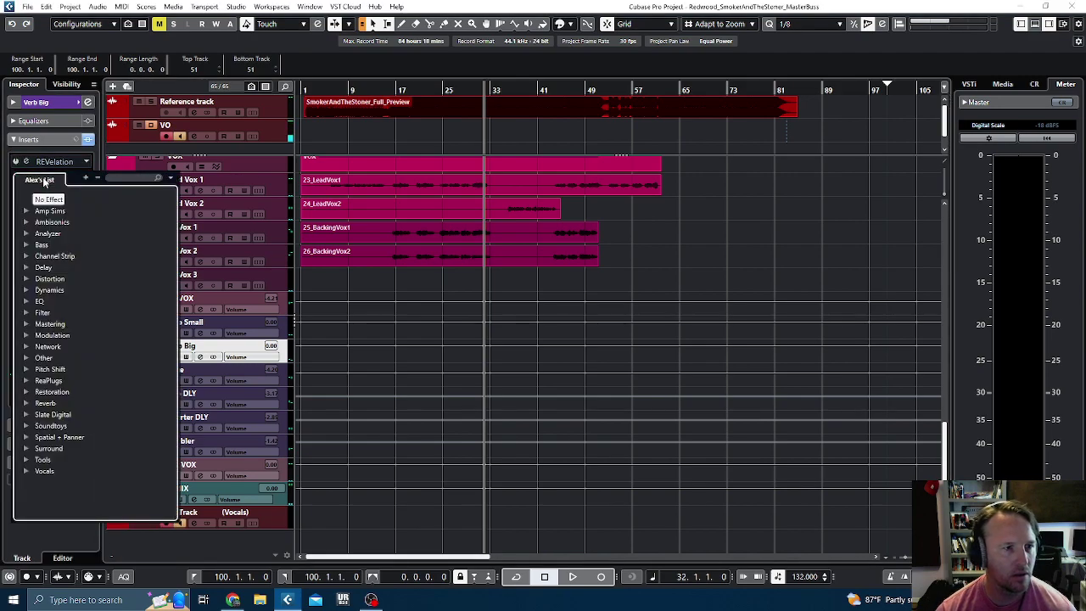
{"action": "key", "text": "ctrl+KP_1"}
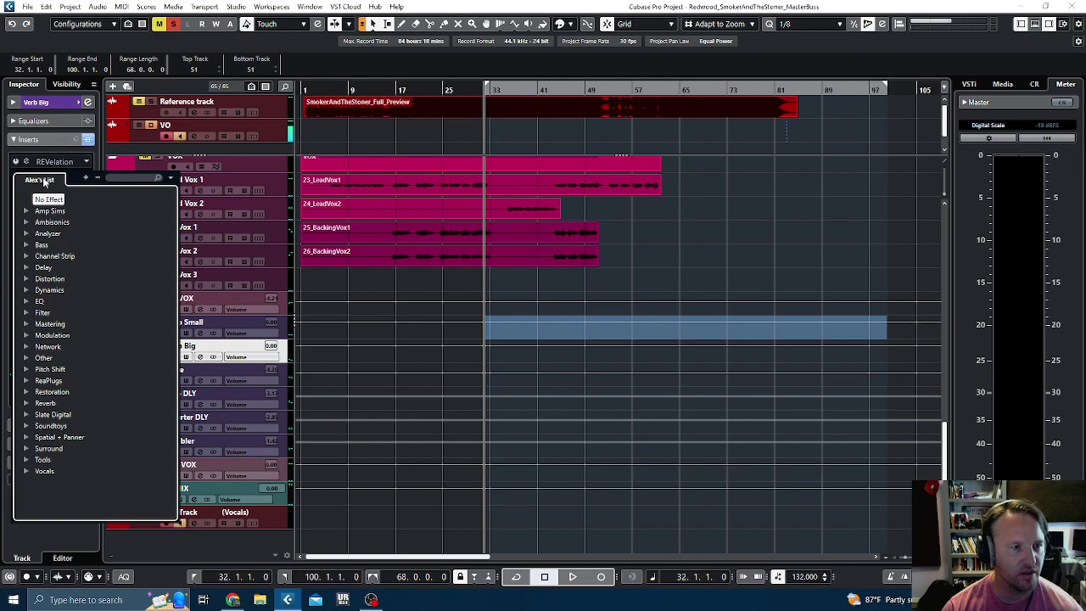
{"action": "type", "text": "sev"}
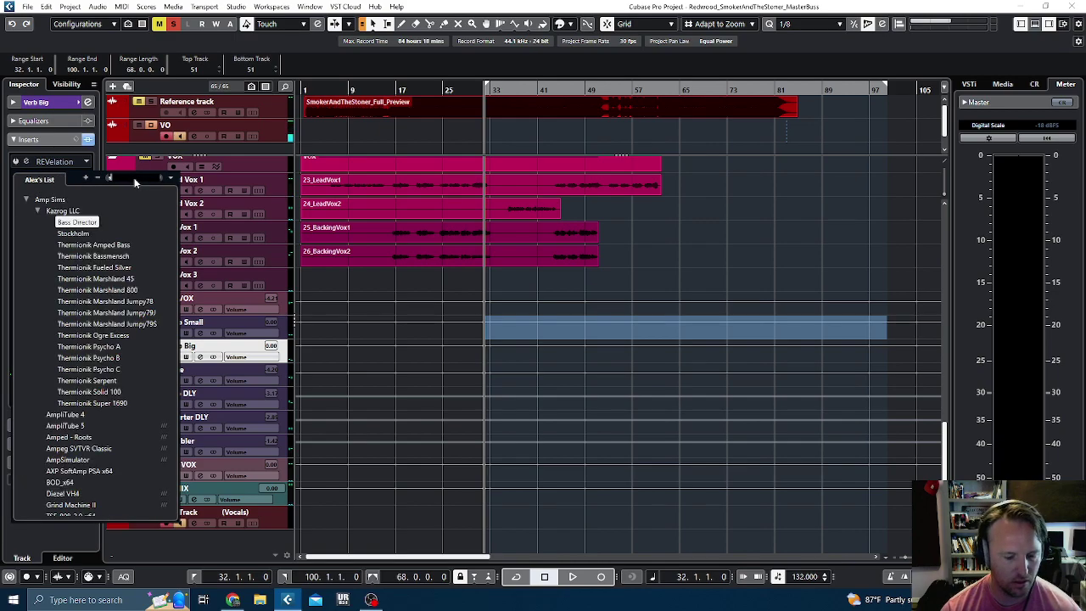
{"action": "left_click", "coordinate": [75, 209]}
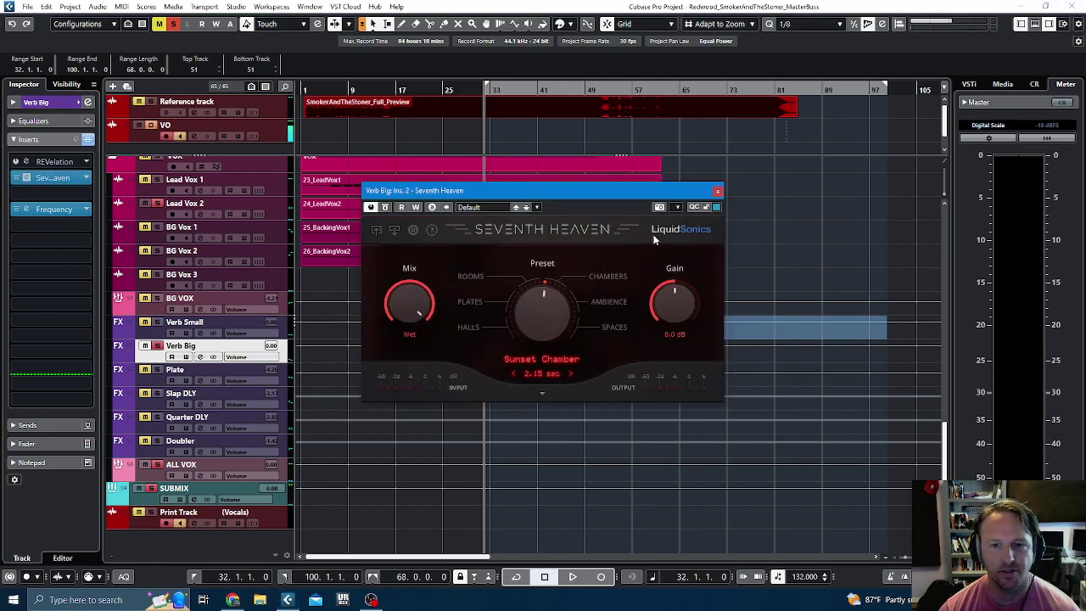
{"action": "left_click", "coordinate": [718, 190]}
{"action": "left_click", "coordinate": [907, 281]}
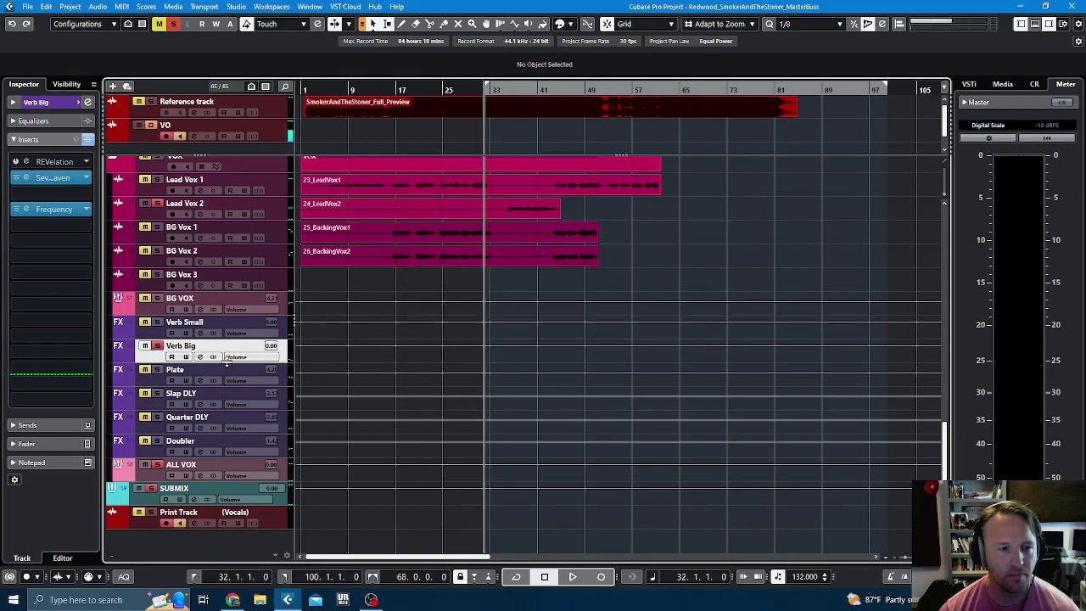
- Check the low-cut and high-cut settings of the Frequency EQ on the Verb Big channel
{"action": "left_click", "coordinate": [52, 210]}
{"action": "left_click", "coordinate": [51, 210]}
{"action": "left_click", "coordinate": [51, 209]}
{"action": "left_click", "coordinate": [53, 209]}
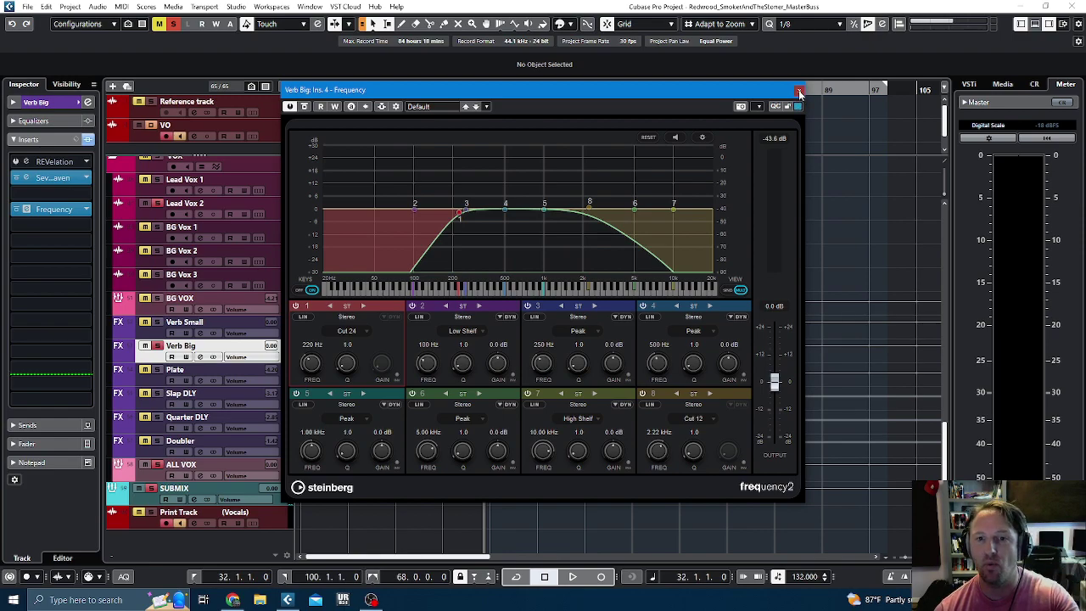
{"action": "left_click", "coordinate": [798, 91]}
- On the Plate channel, turn off REVelation and load Rev PLATE-140 into the second insert slot, and clear the active solos
{"action": "left_click", "coordinate": [284, 367]}
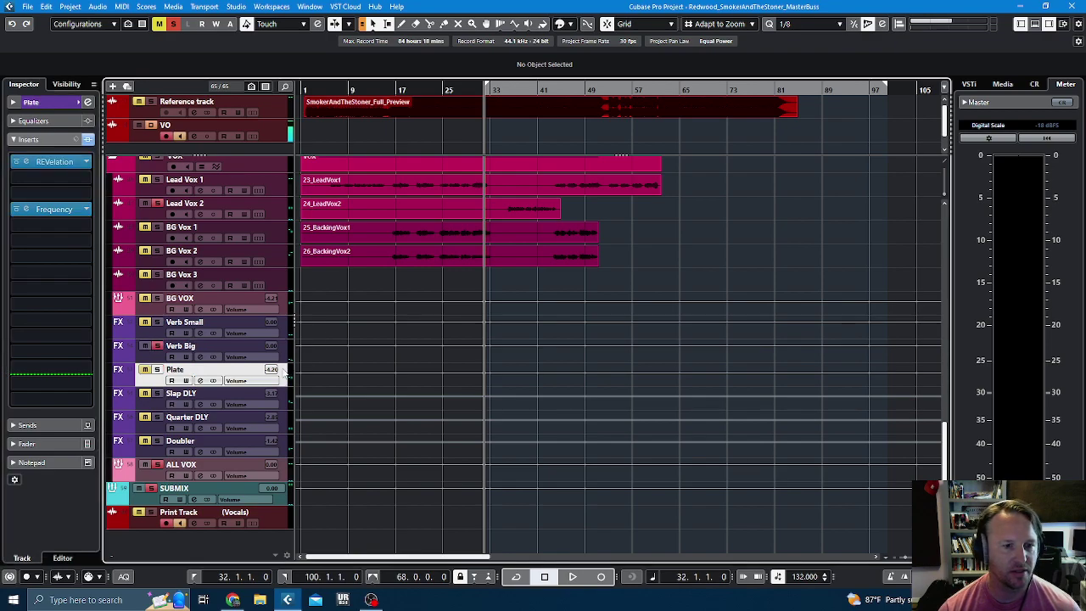
{"action": "left_click", "coordinate": [16, 162]}
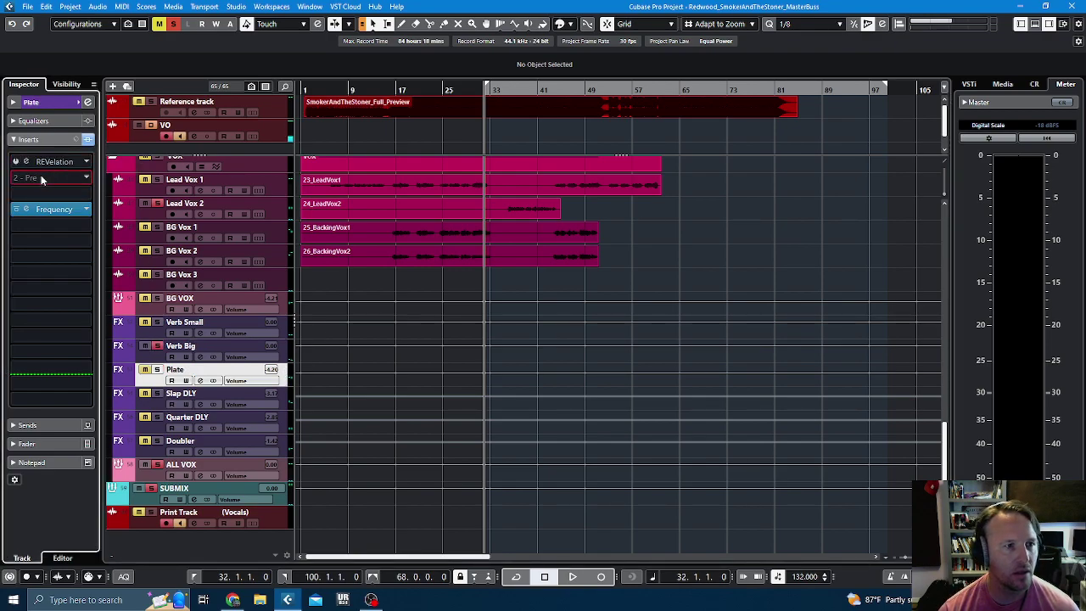
{"action": "left_click", "coordinate": [42, 180]}
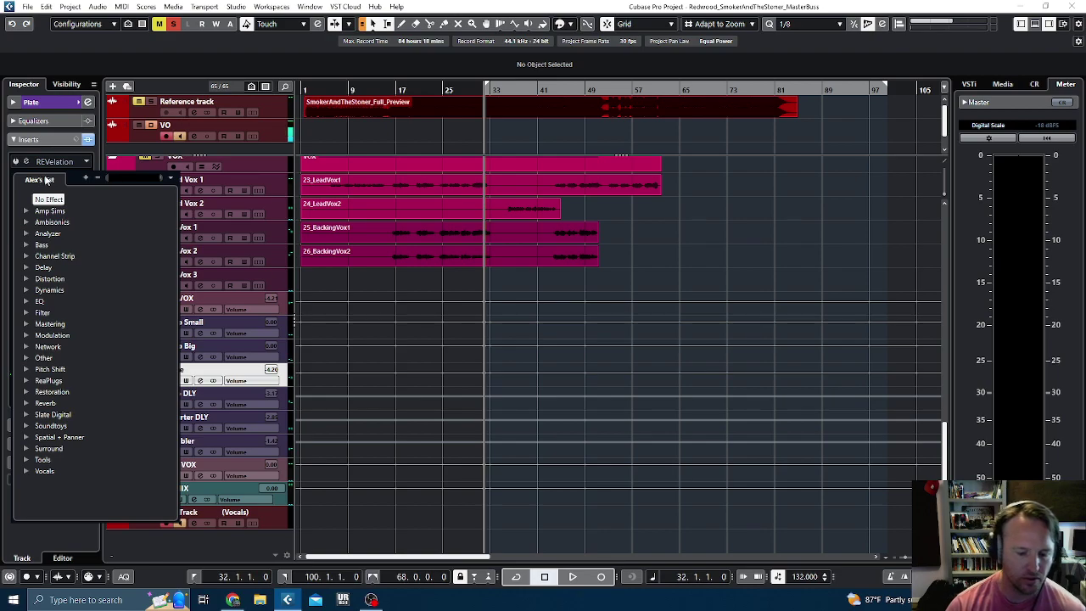
{"action": "type", "text": "ar"}
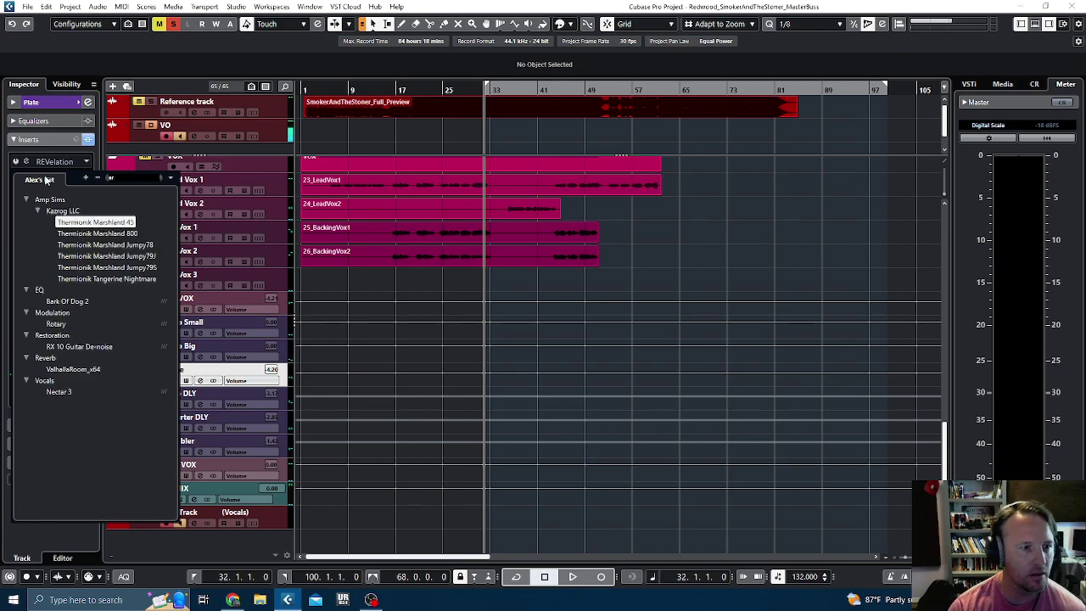
{"action": "key", "text": "BackSpace"}
{"action": "key", "text": "BackSpace"}
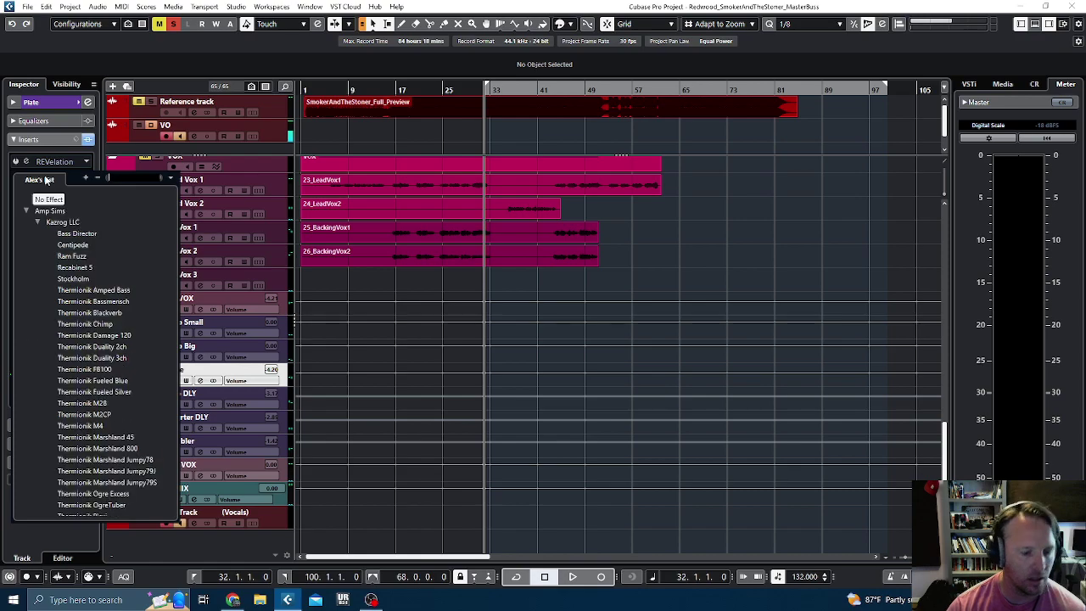
{"action": "type", "text": "140"}
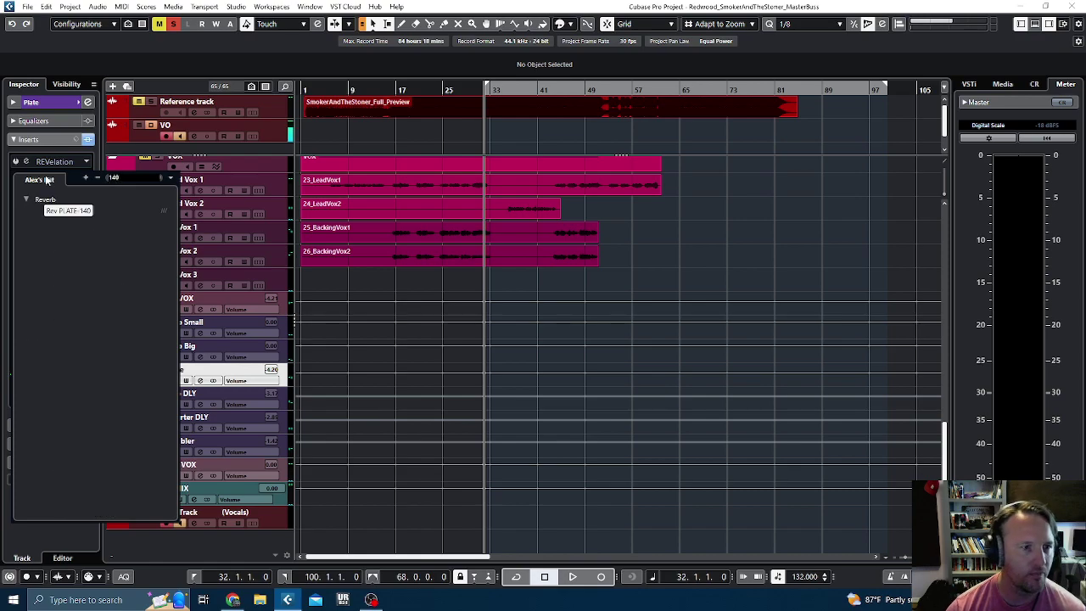
{"action": "left_click", "coordinate": [68, 210]}
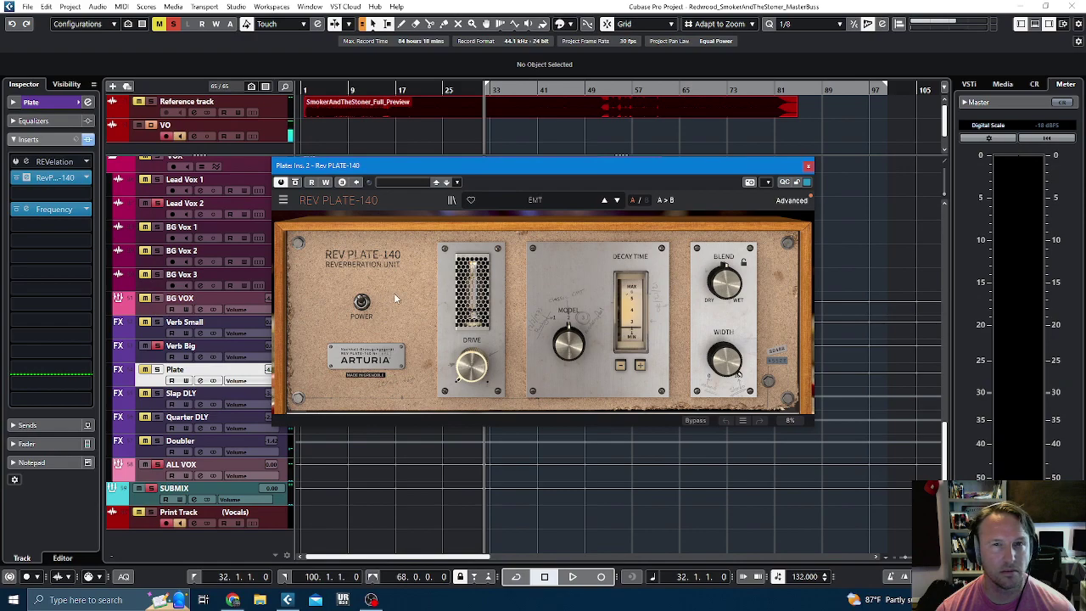
{"action": "scroll", "coordinate": [738, 285], "scroll_direction": "up", "scroll_amount": 1}
{"action": "left_click", "coordinate": [808, 165]}
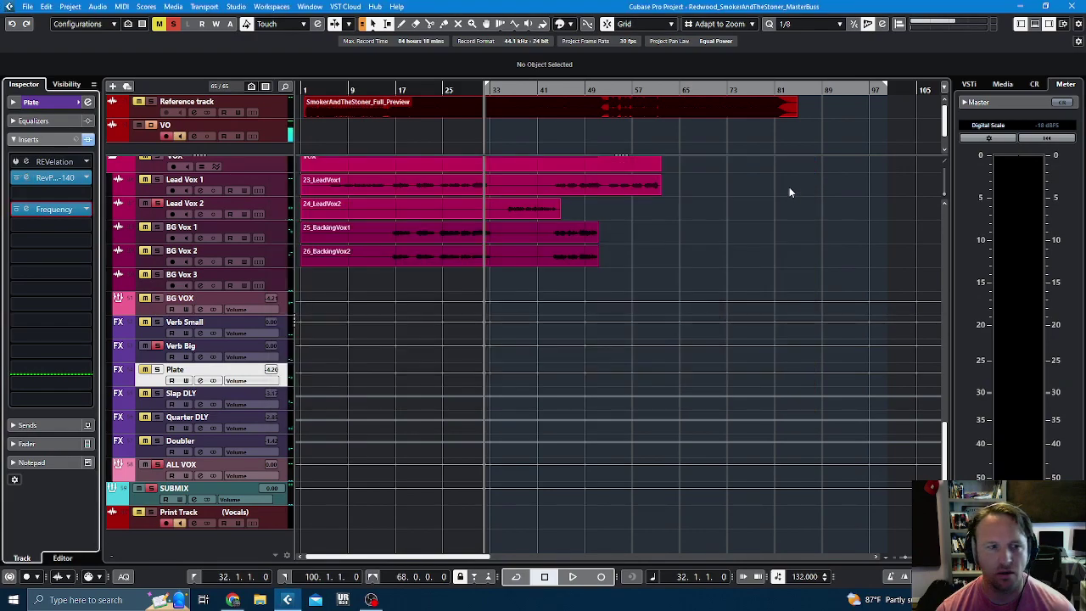
{"action": "left_click", "coordinate": [157, 370]}
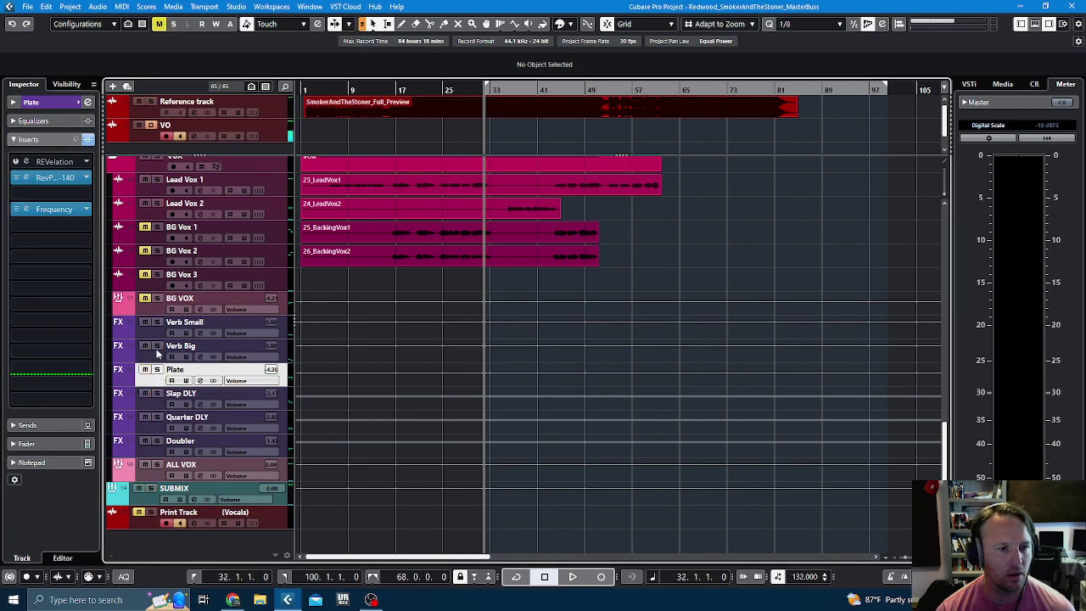
- On the Slap DLY channel, turn off MonoDelay and RoomWorks SE, and raise the Frequency EQ's band 8 high cut to 7.40 kHz
{"action": "left_click", "coordinate": [284, 402]}
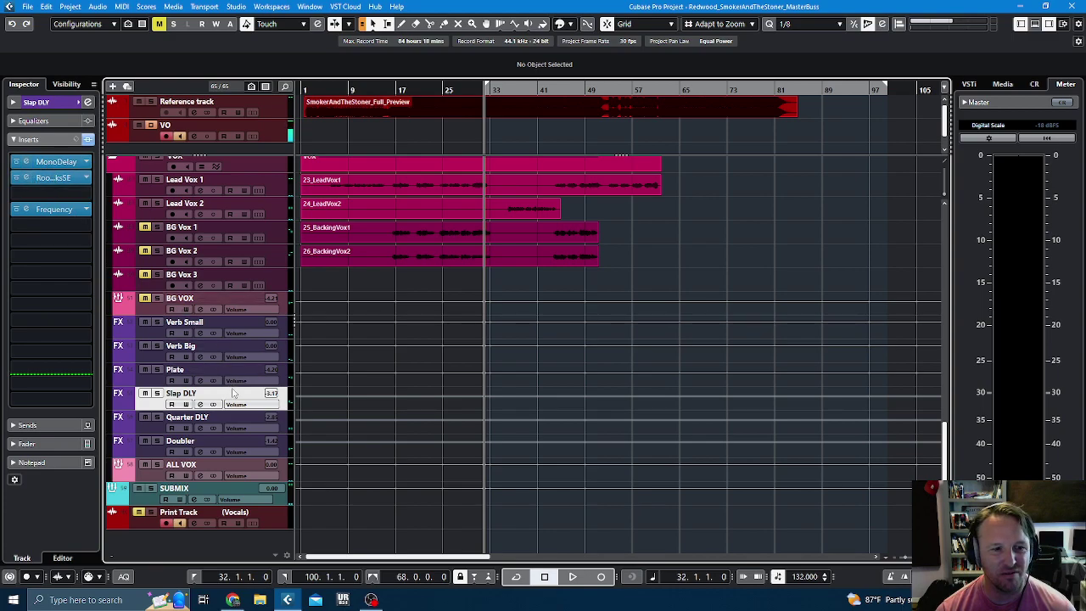
{"action": "left_click", "coordinate": [16, 162]}
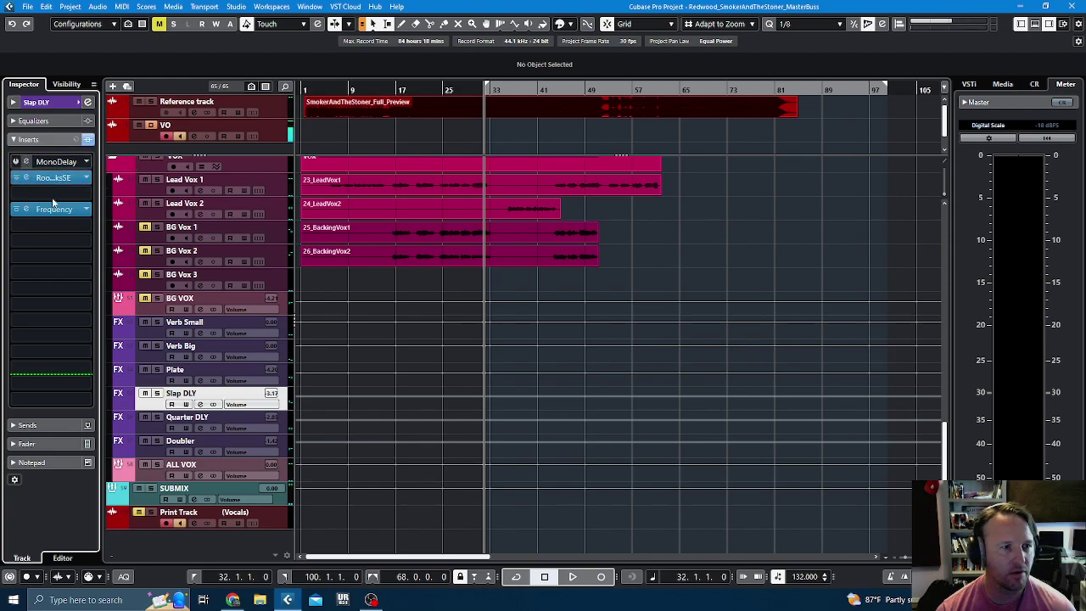
{"action": "left_click", "coordinate": [16, 178]}
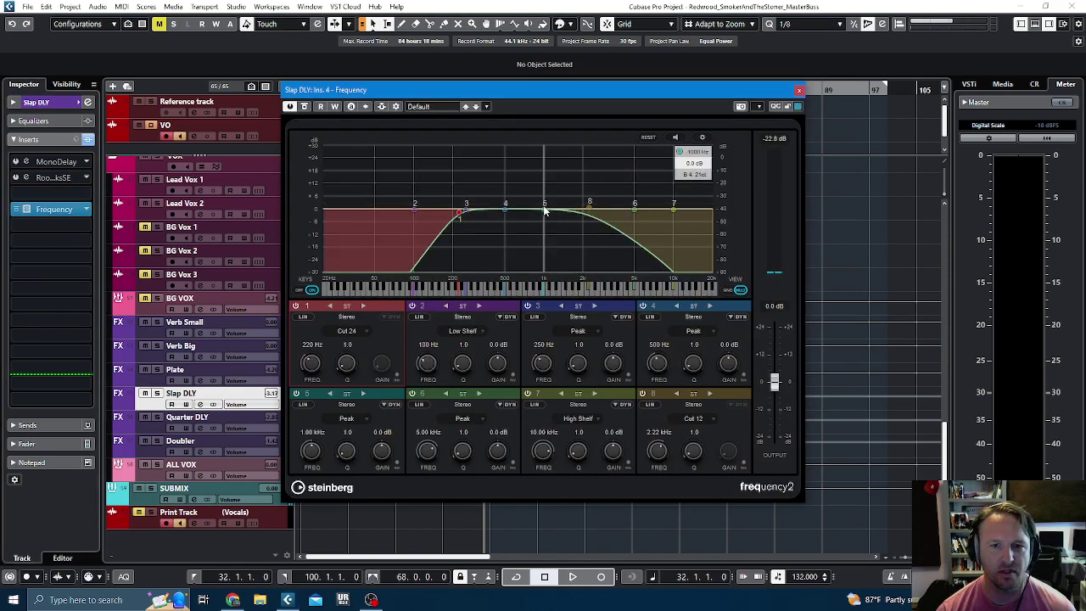
{"action": "left_click_drag", "start_coordinate": [588, 214], "coordinate": [657, 206]}
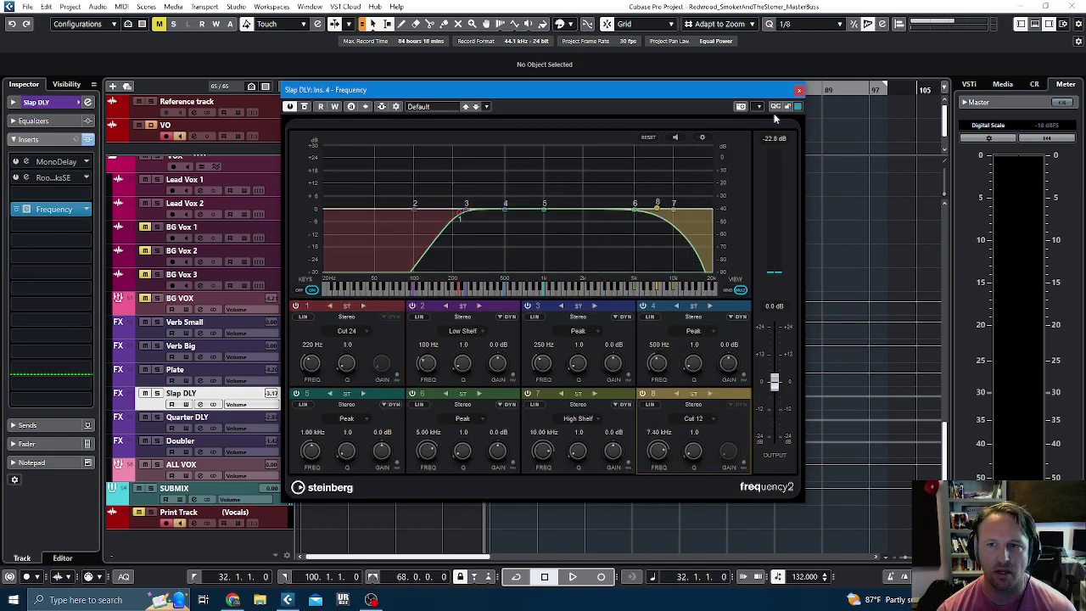
{"action": "left_click", "coordinate": [797, 92]}
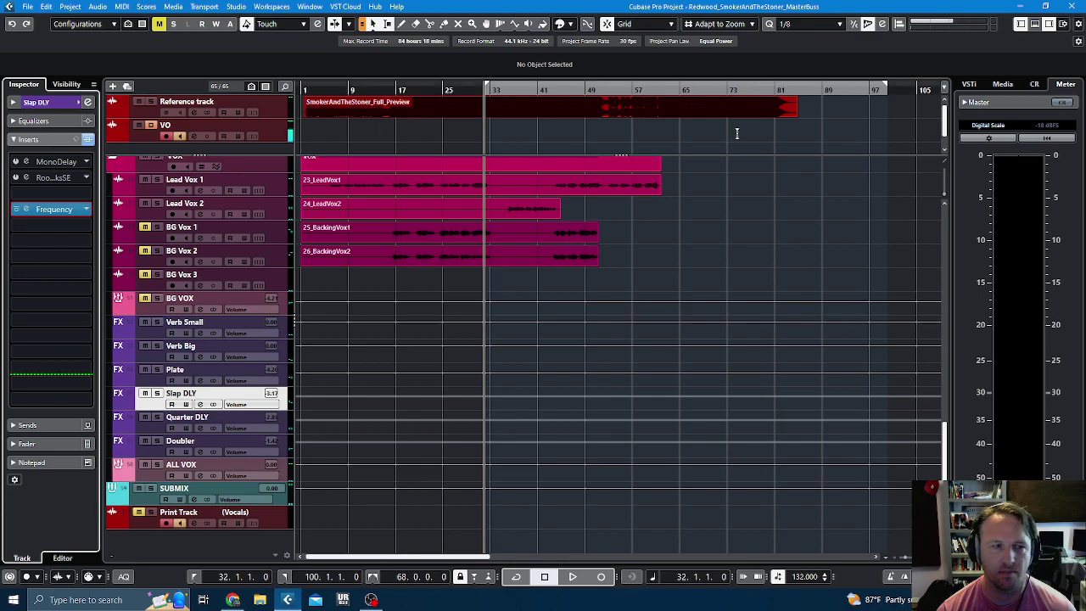
- Load the EC300 delay into Slap DLY's third insert slot and set its delay time to 96.3 ms
{"action": "left_click", "coordinate": [64, 194]}
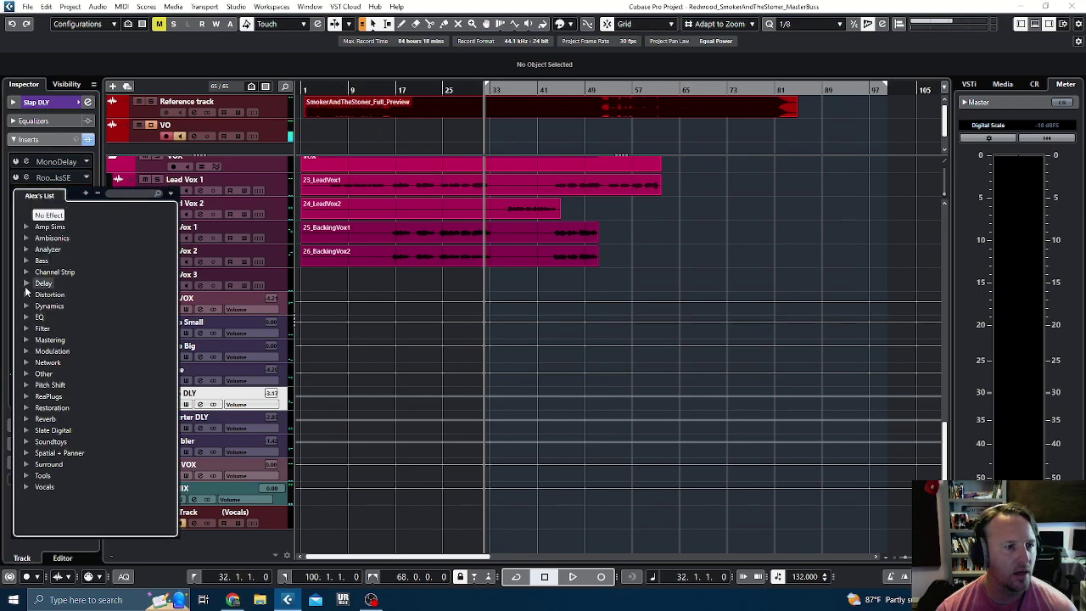
{"action": "left_click", "coordinate": [26, 283]}
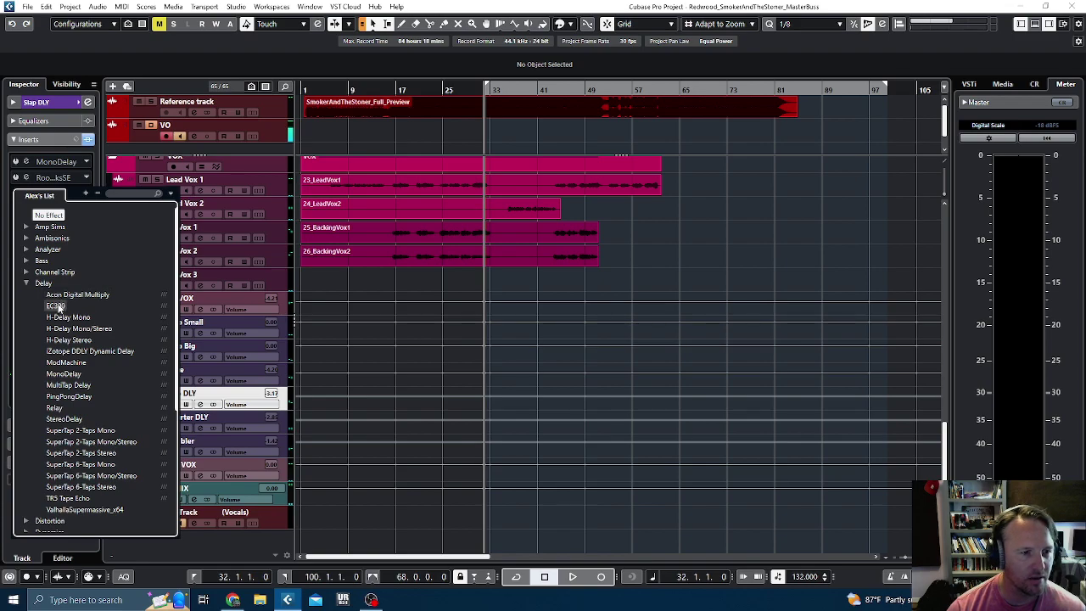
{"action": "left_click", "coordinate": [57, 307]}
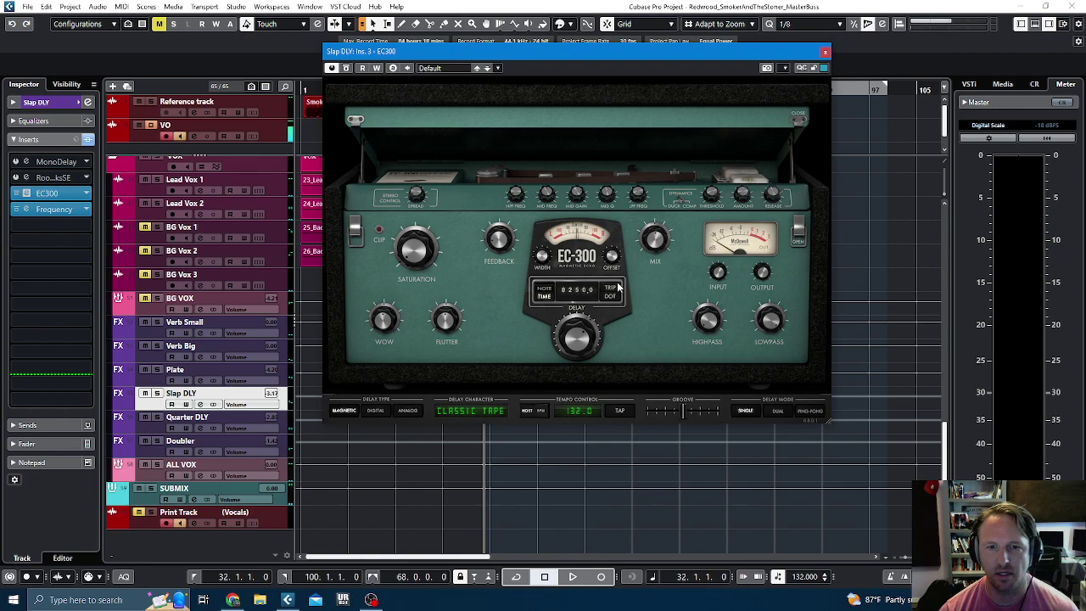
{"action": "left_click_drag", "start_coordinate": [571, 333], "coordinate": [571, 348]}
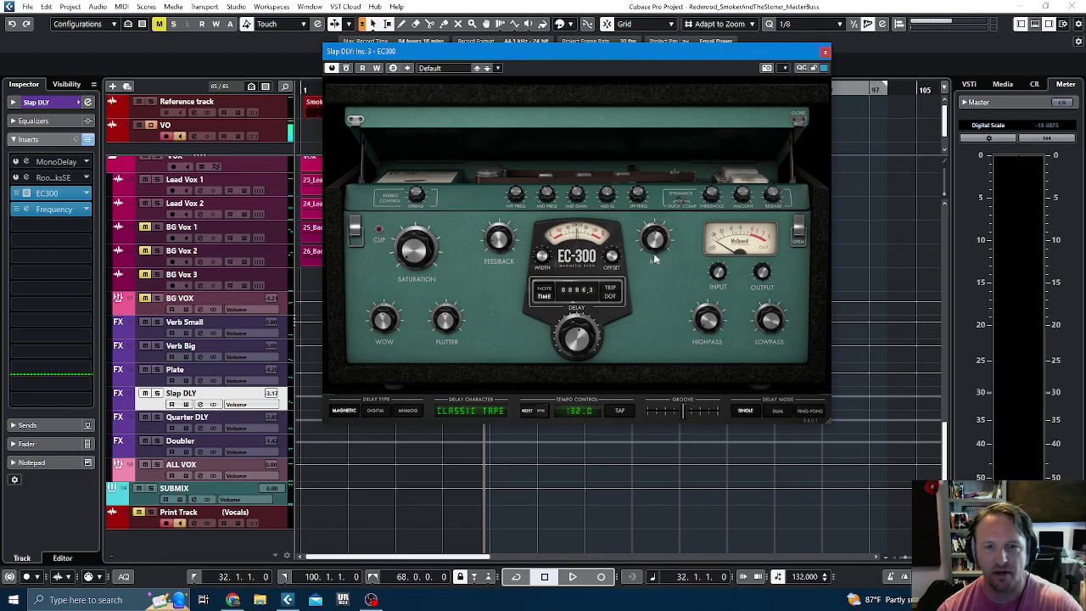
{"action": "left_click_drag", "start_coordinate": [503, 248], "coordinate": [501, 250]}
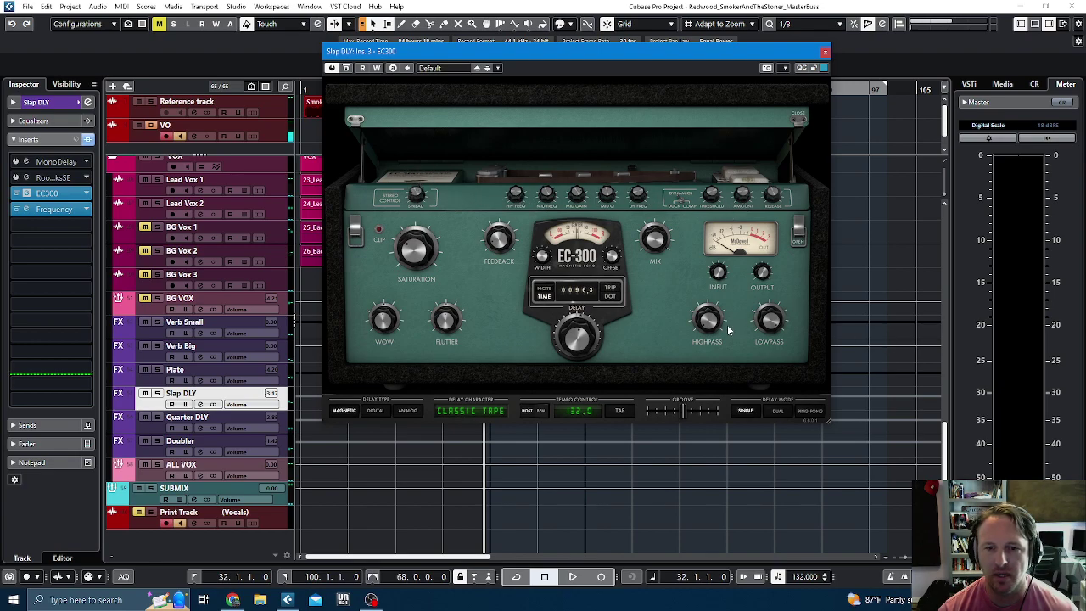
- Try the EC300's ping-pong delay mode, return it to single mode and close the plug-in
{"action": "mouse_move", "coordinate": [777, 329]}
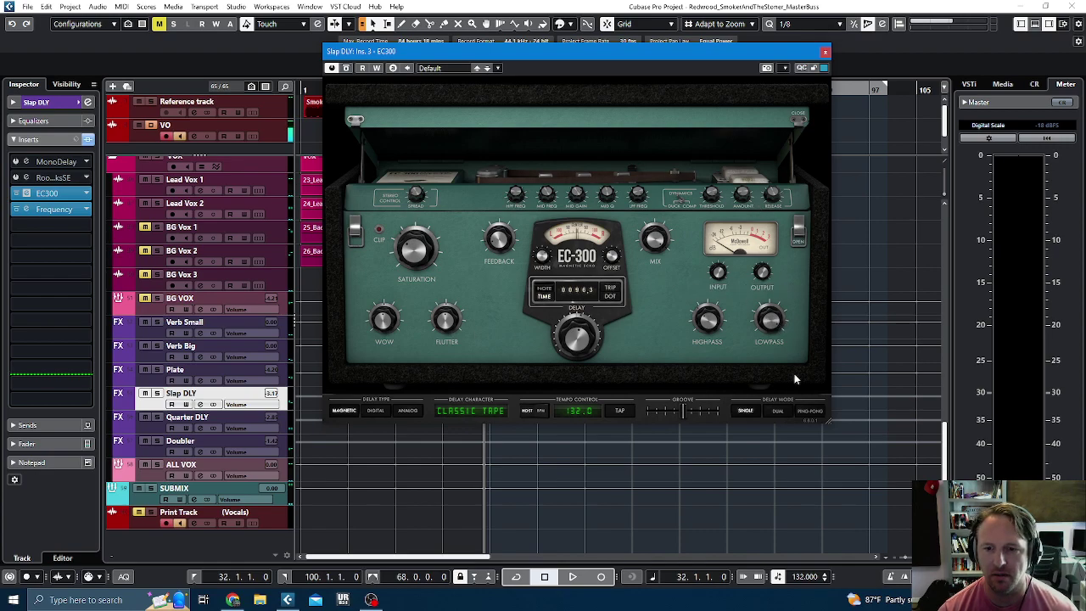
{"action": "left_click", "coordinate": [811, 412]}
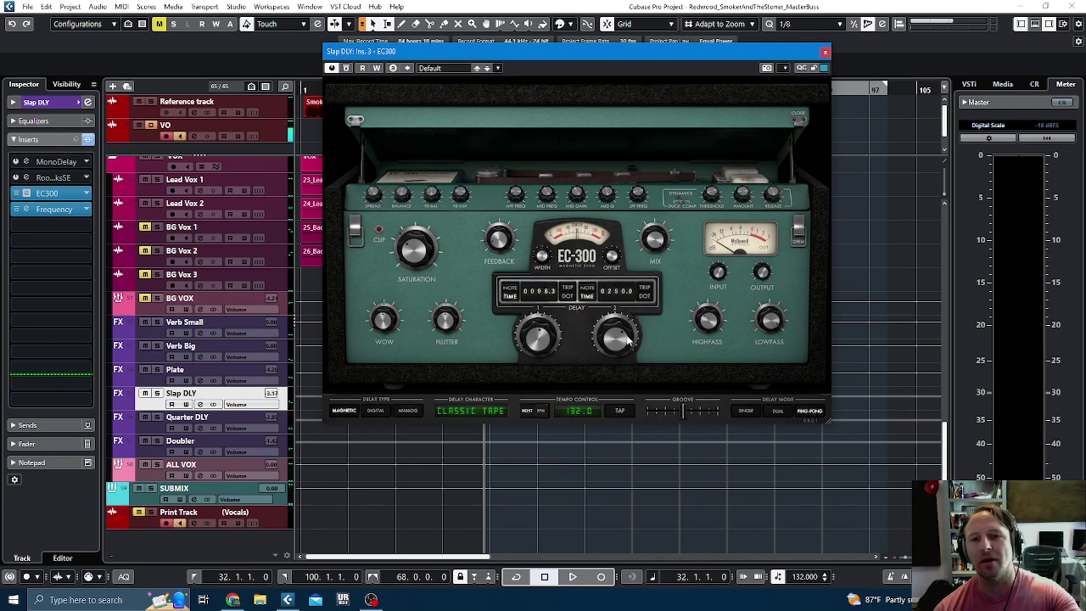
{"action": "left_click", "coordinate": [756, 412]}
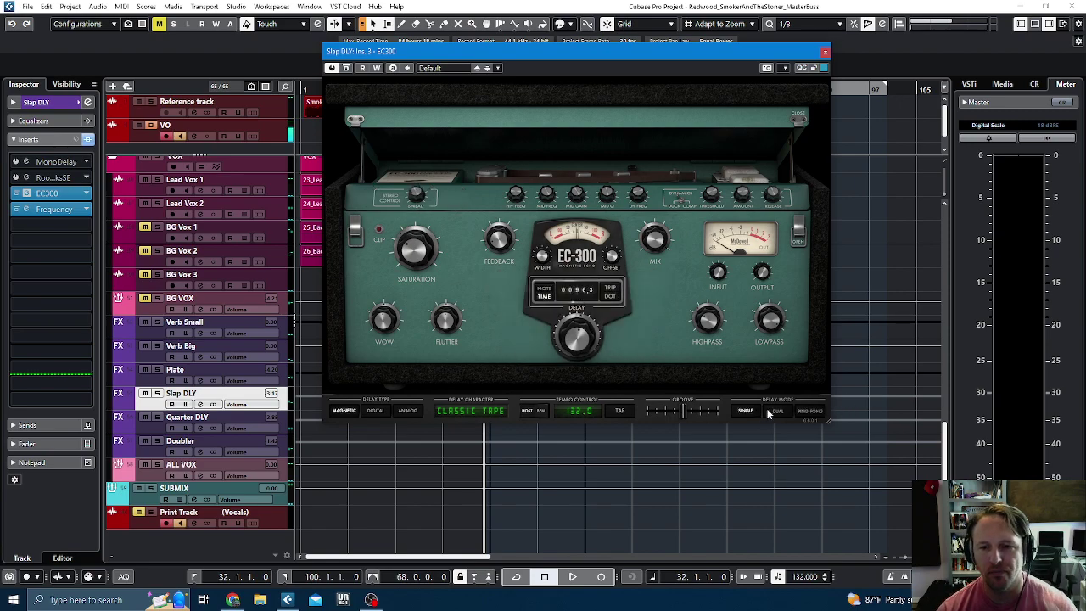
{"action": "left_click", "coordinate": [826, 53]}
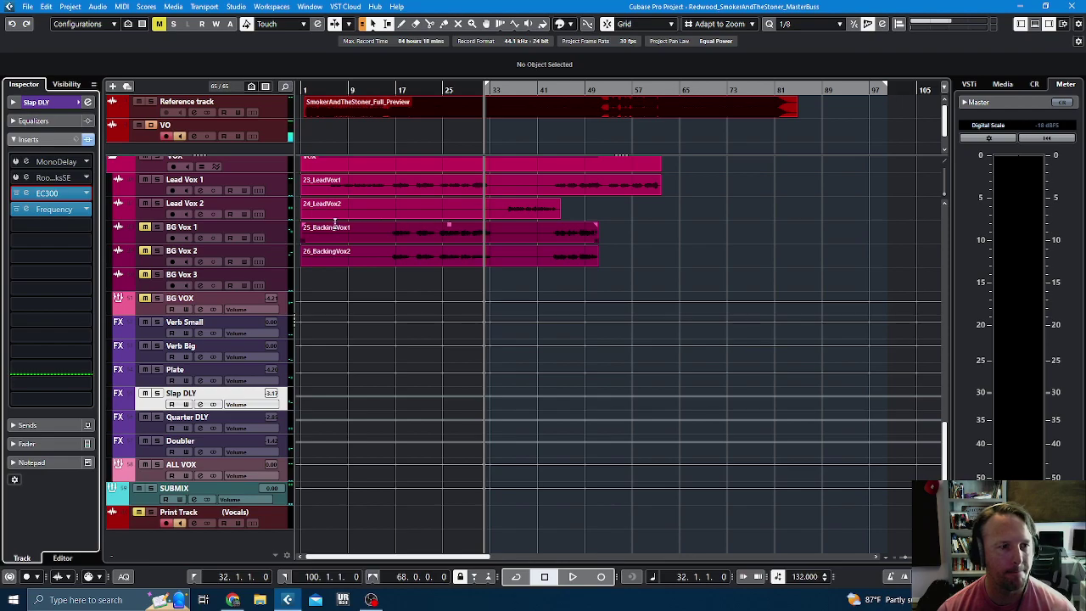
- Load the ValhallaSupermassive delay into the third insert slot of the Quarter DLY channel
{"action": "left_click", "coordinate": [284, 430]}
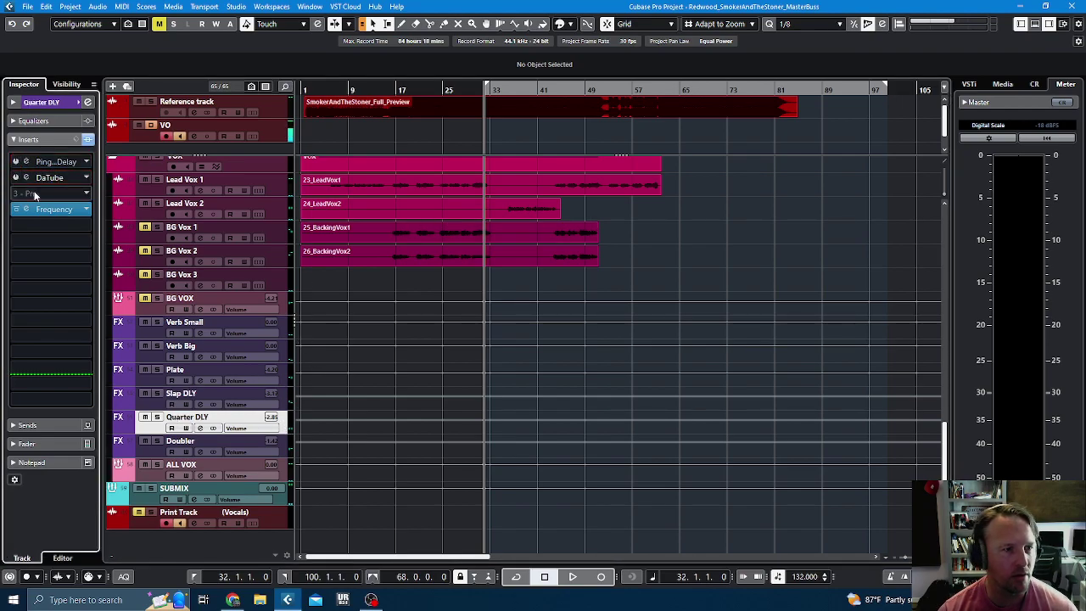
{"action": "left_click", "coordinate": [38, 194]}
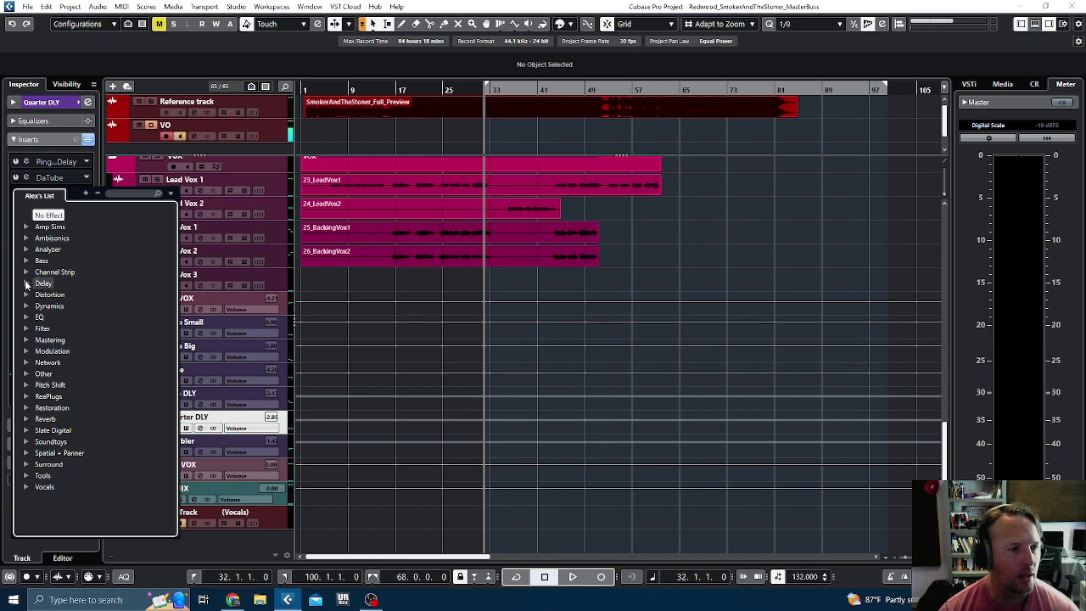
{"action": "left_click", "coordinate": [27, 284]}
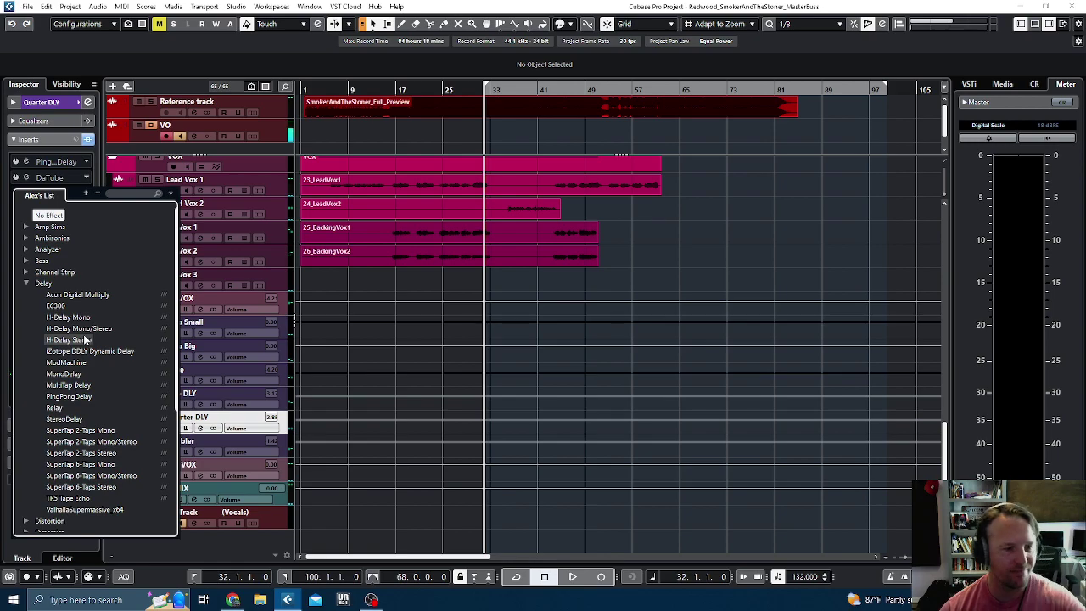
{"action": "left_click", "coordinate": [85, 509]}
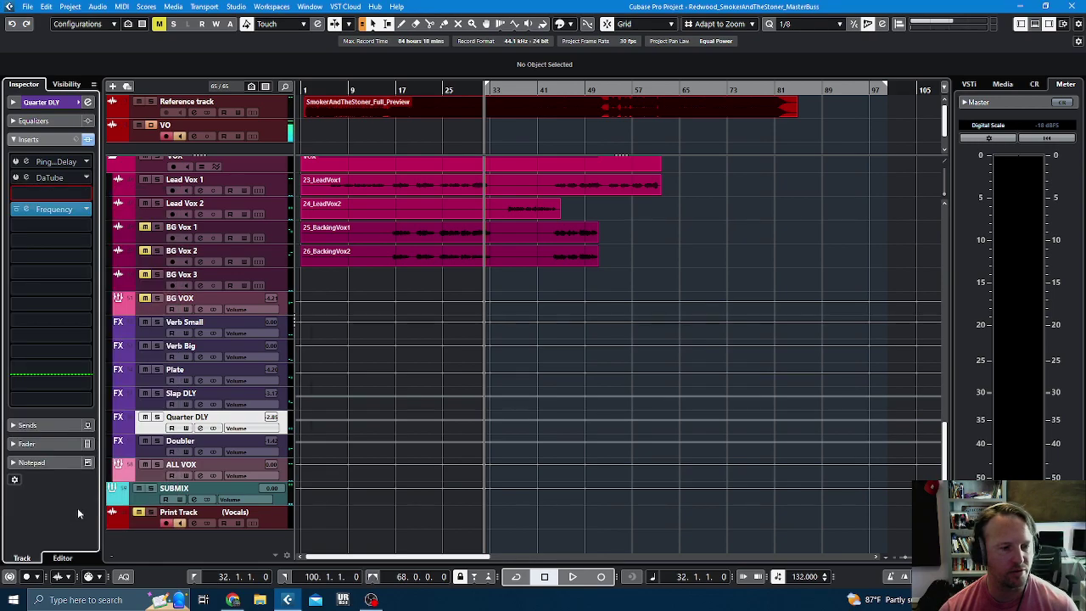
- Set Supermassive to 100% mix, a note-synced 1/4 delay and 11.6% feedback
{"action": "left_click_drag", "start_coordinate": [357, 270], "coordinate": [357, 242]}
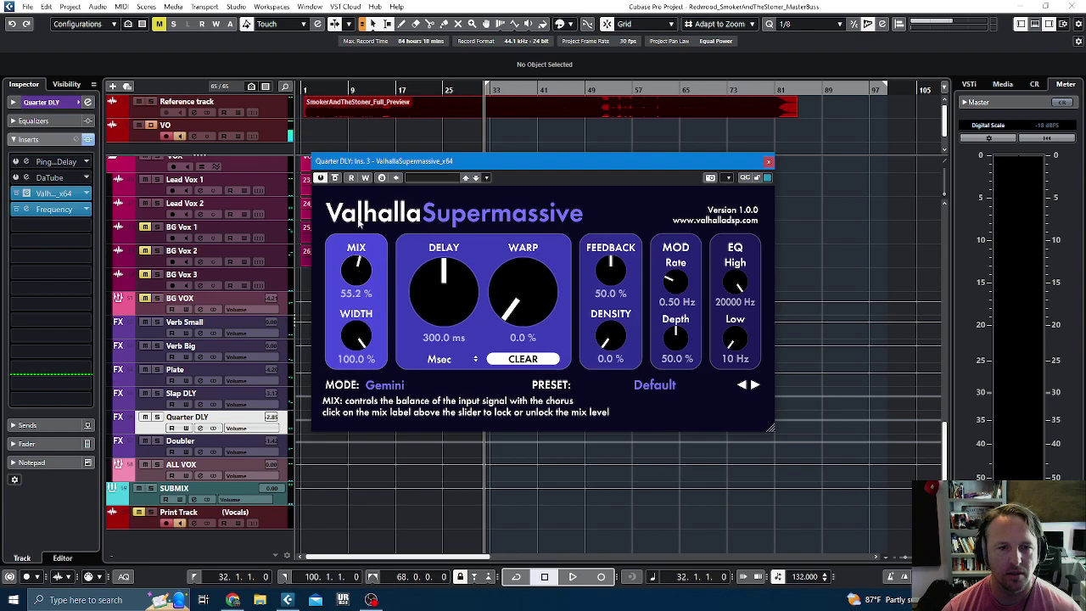
{"action": "left_click", "coordinate": [449, 360]}
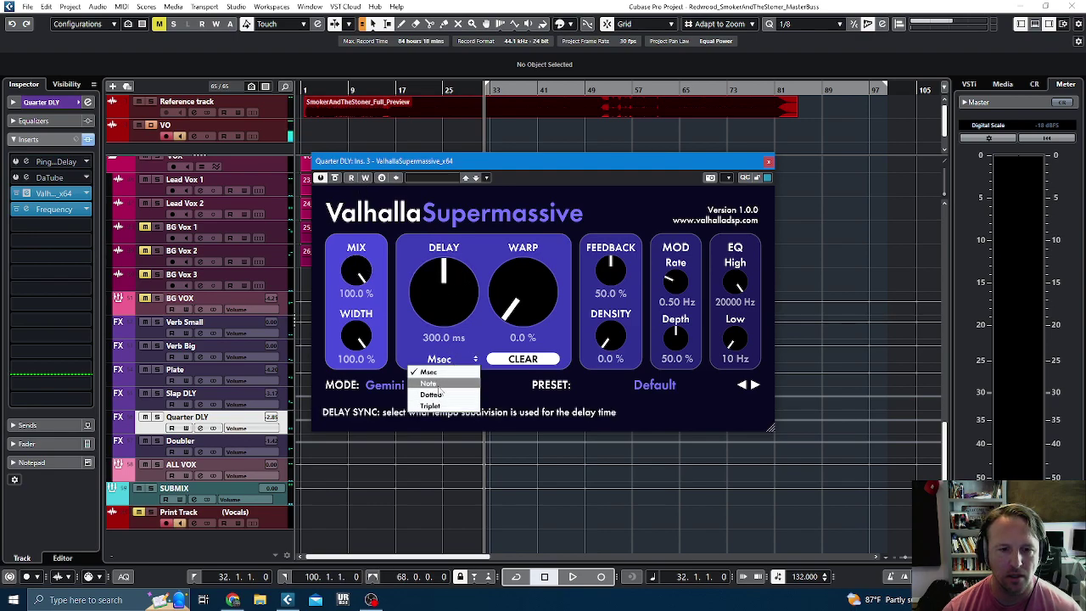
{"action": "left_click", "coordinate": [438, 385]}
{"action": "left_click_drag", "start_coordinate": [442, 311], "coordinate": [444, 252]}
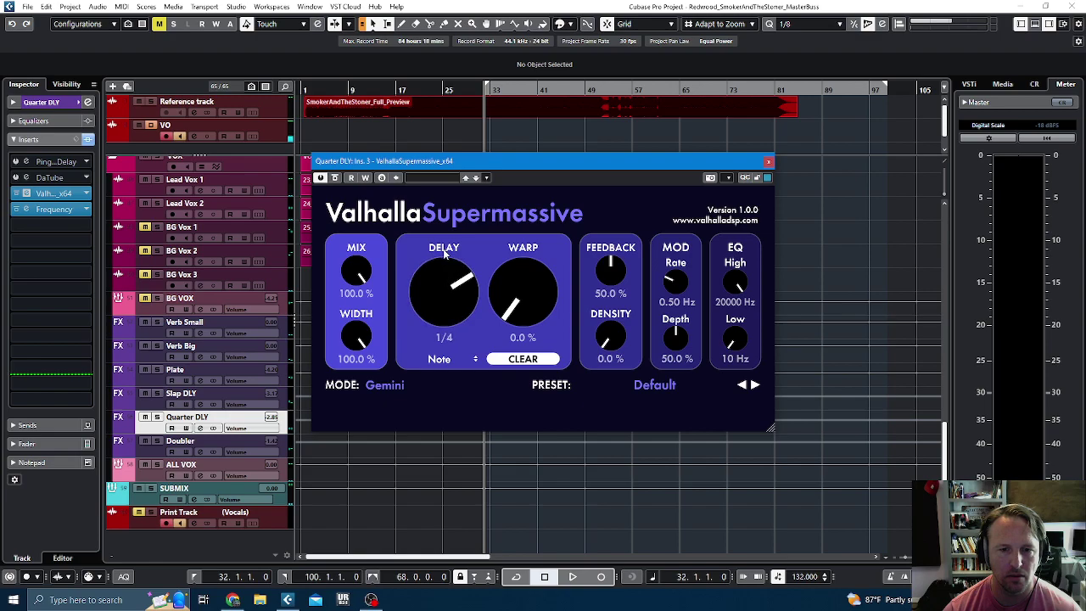
{"action": "left_click_drag", "start_coordinate": [609, 270], "coordinate": [609, 280]}
{"action": "left_click_drag", "start_coordinate": [609, 319], "coordinate": [608, 335]}
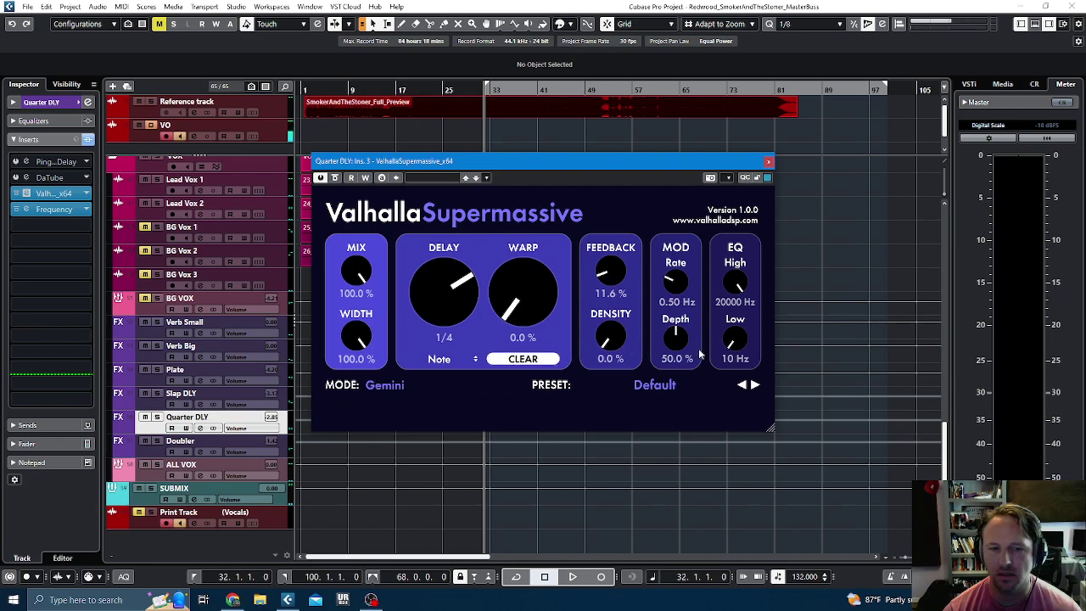
{"action": "left_click", "coordinate": [663, 386]}
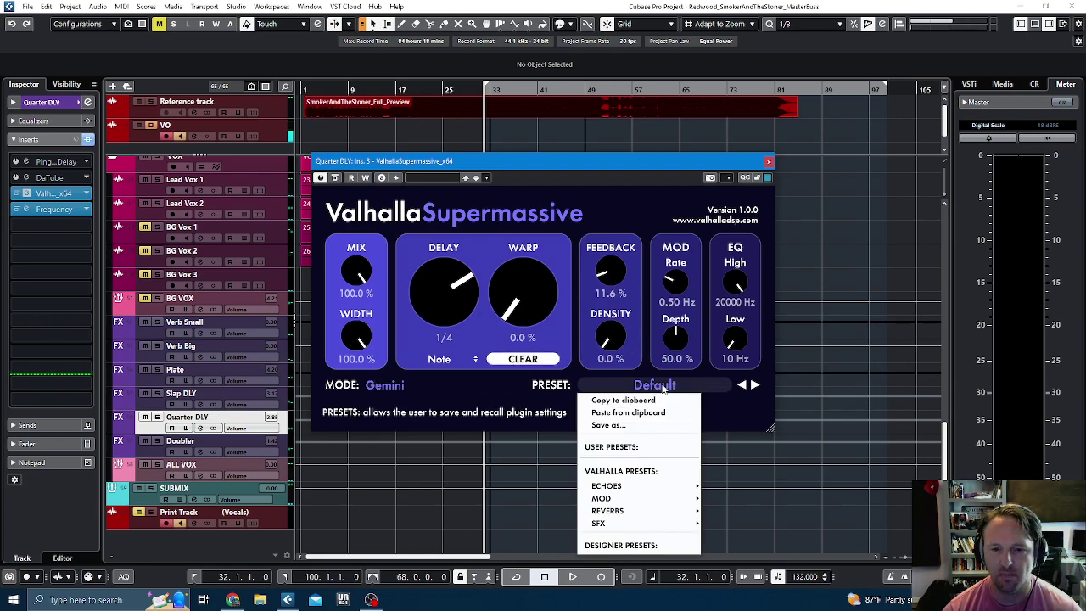
{"action": "mouse_move", "coordinate": [666, 488]}
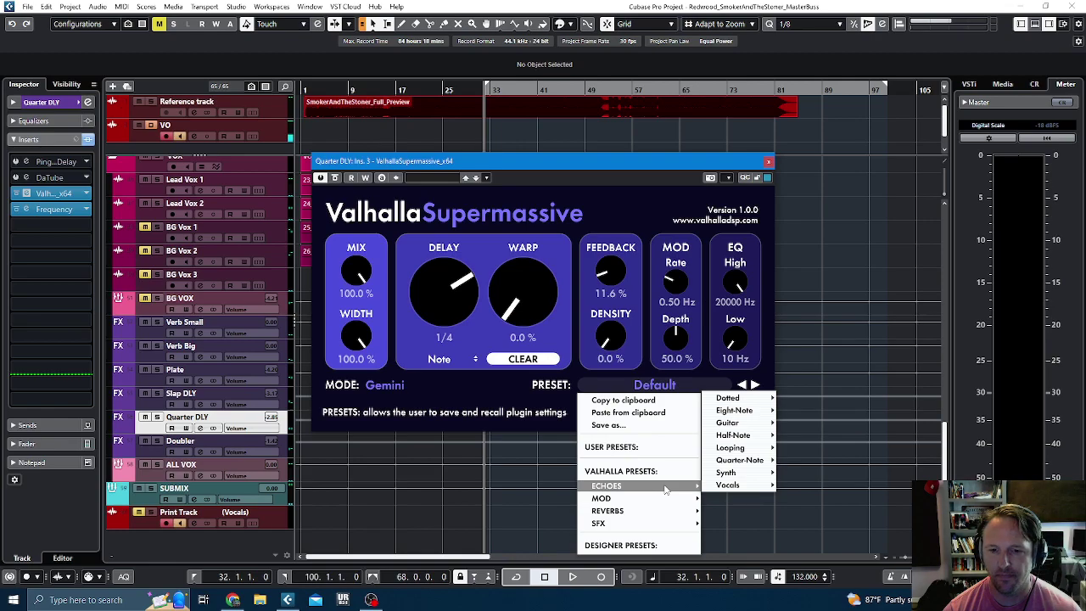
{"action": "left_click", "coordinate": [464, 437]}
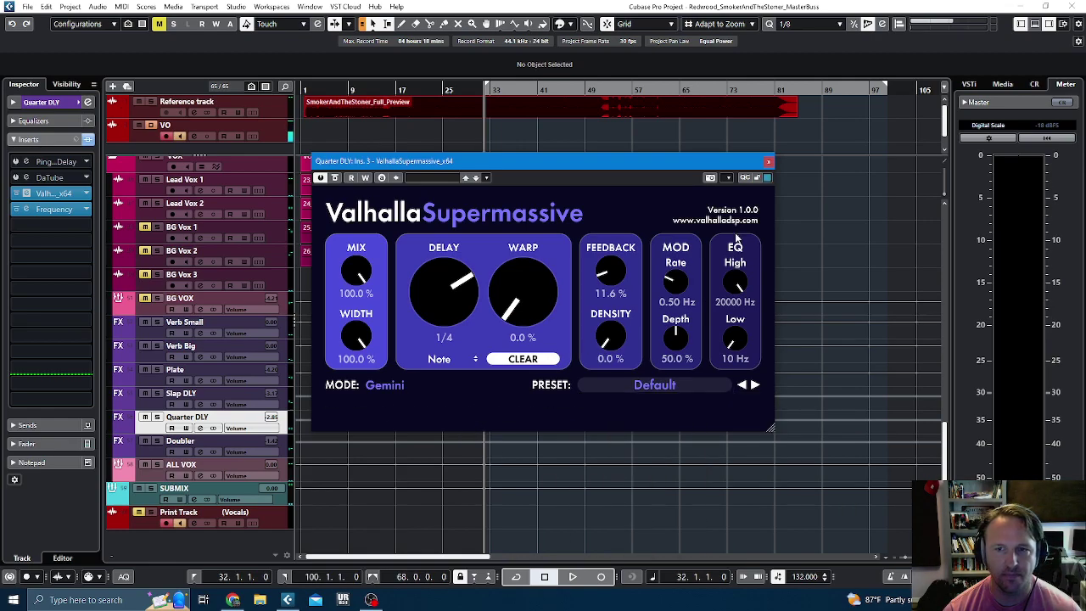
- Replace Supermassive in Quarter DLY's third insert slot with the Soundtoys EchoBoyJr delay
{"action": "left_click", "coordinate": [86, 194]}
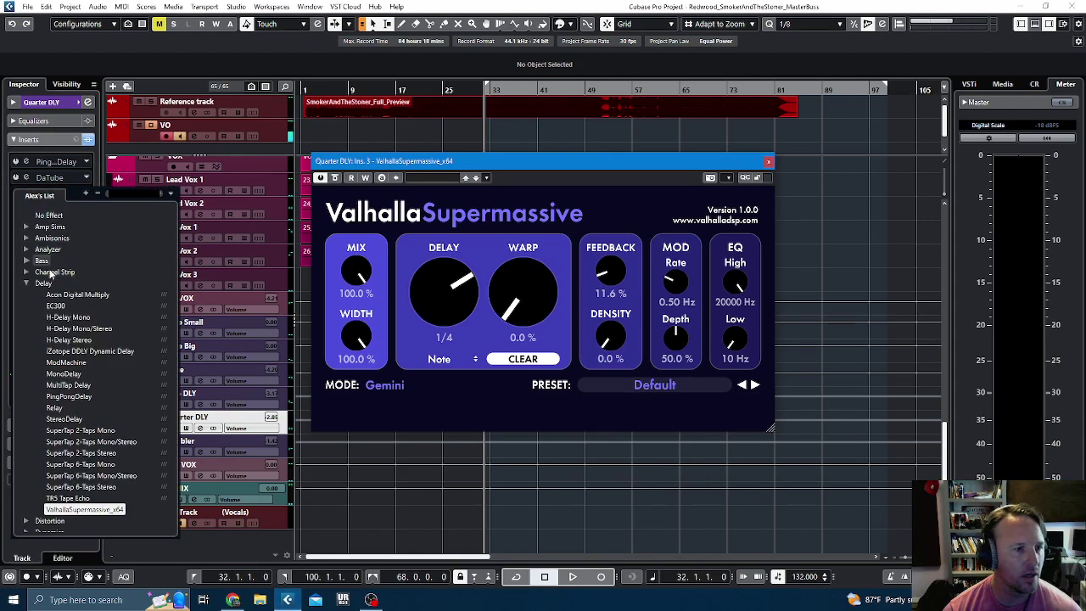
{"action": "left_click", "coordinate": [26, 282]}
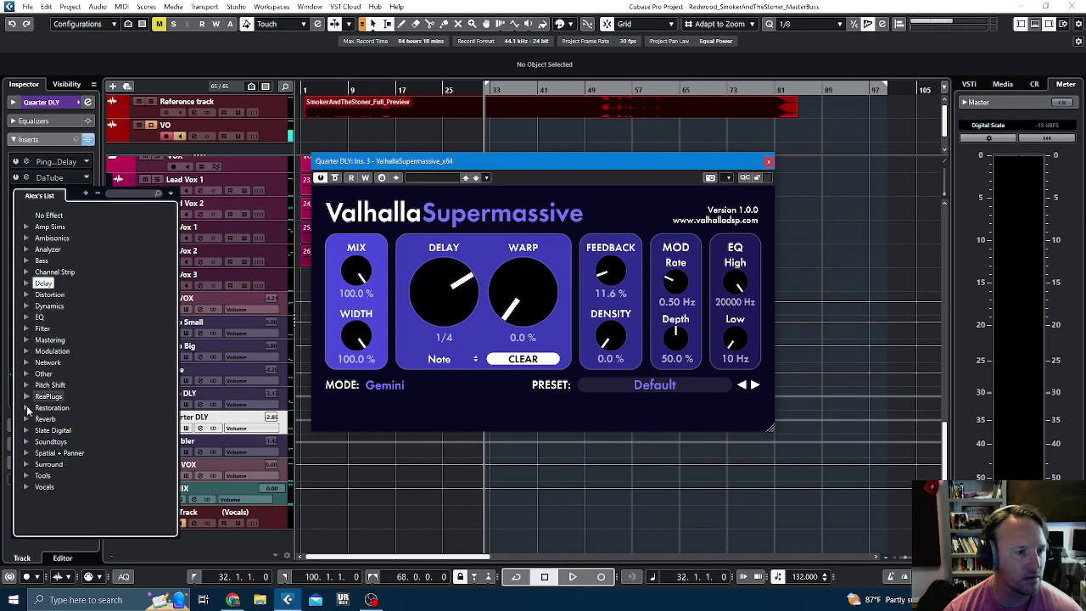
{"action": "left_click", "coordinate": [26, 441]}
{"action": "scroll", "coordinate": [72, 471], "scroll_direction": "down", "scroll_amount": 2}
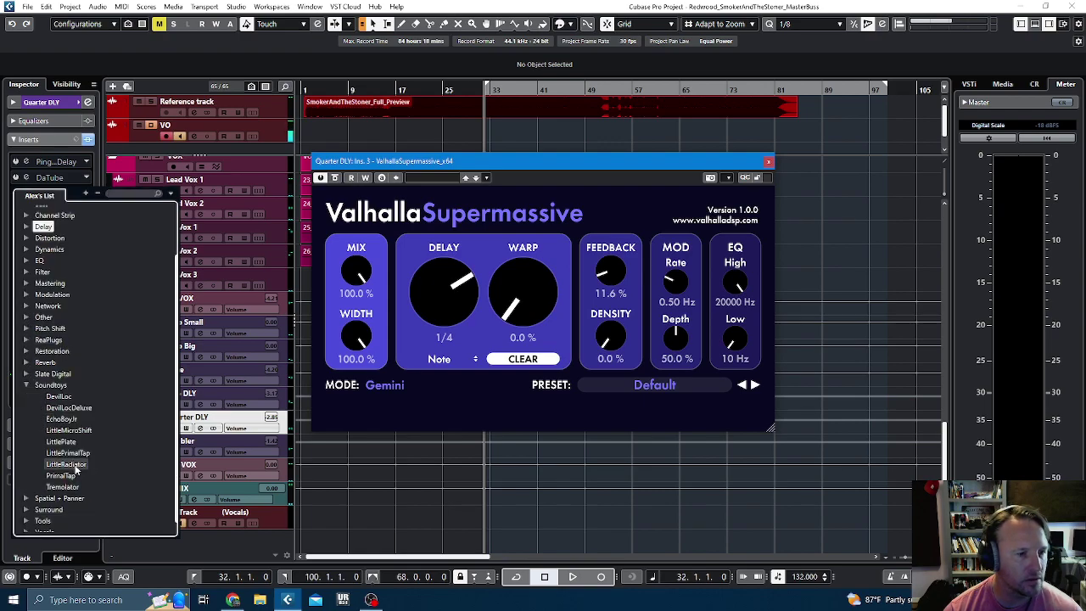
{"action": "left_click", "coordinate": [71, 420]}
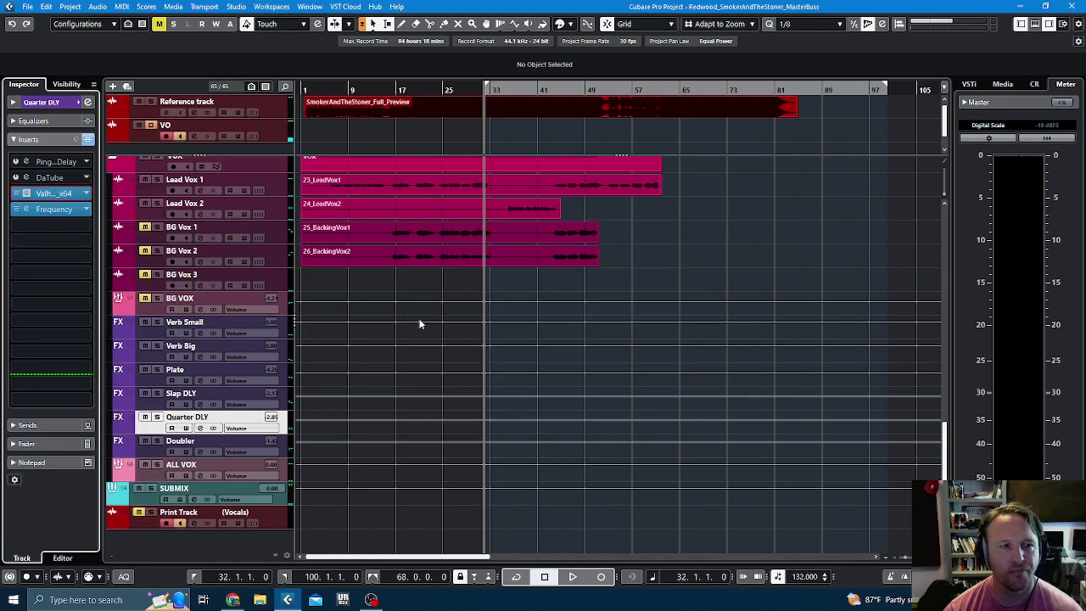
- Set up EchoBoyJr on the Quarter DLY channel with a 1/4 note echo time and the Studio Tape style
{"action": "mouse_move", "coordinate": [431, 301]}
{"action": "left_mouse_down"}
{"action": "mouse_move", "coordinate": [436, 286]}
{"action": "mouse_move", "coordinate": [433, 312]}
{"action": "left_mouse_up"}
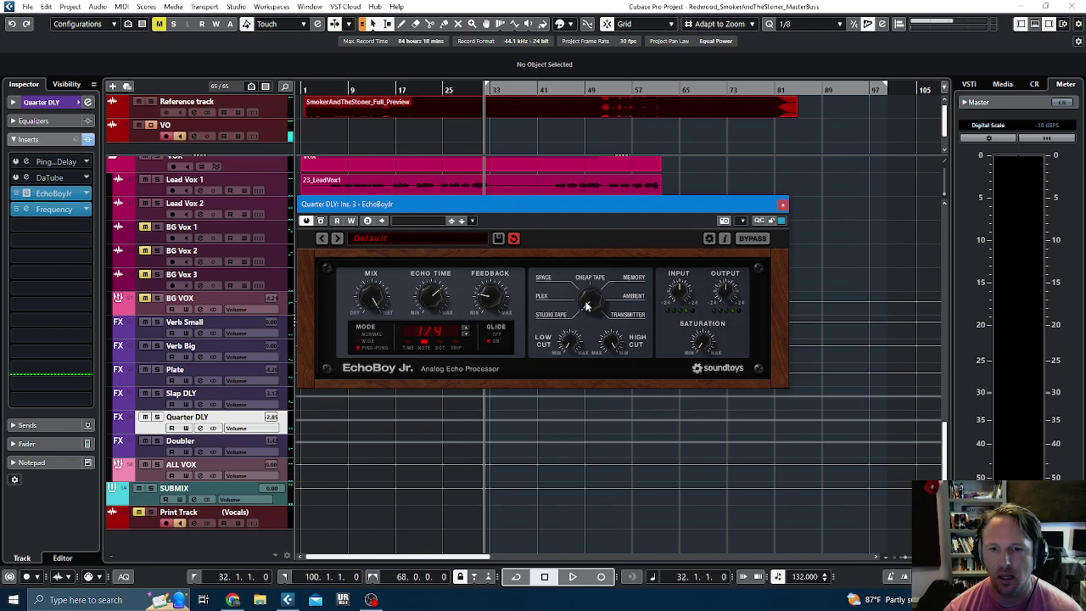
{"action": "left_click_drag", "start_coordinate": [585, 286], "coordinate": [582, 357]}
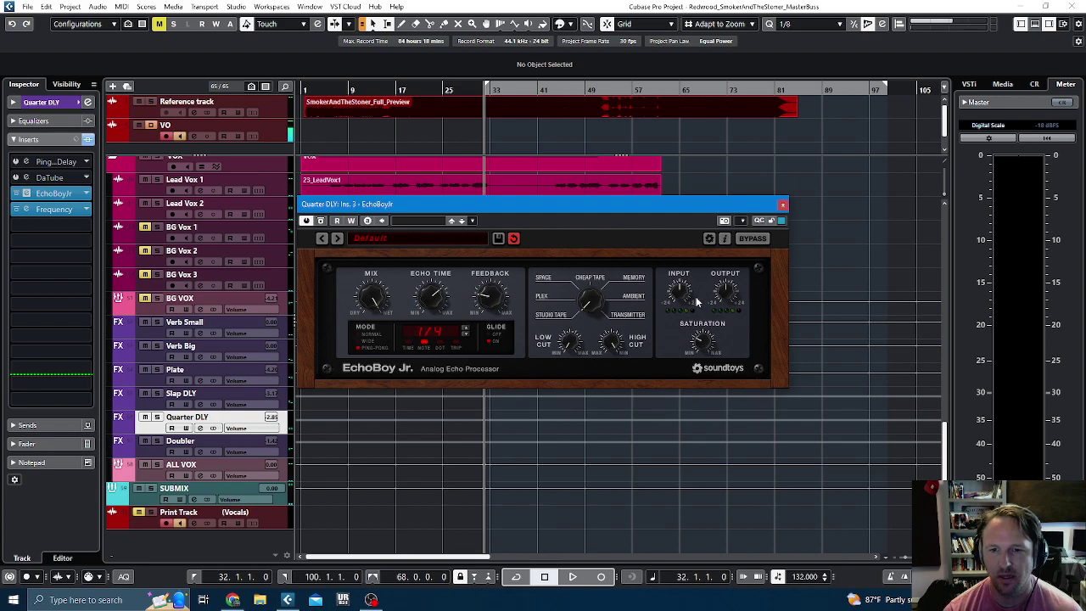
{"action": "left_click", "coordinate": [782, 205]}
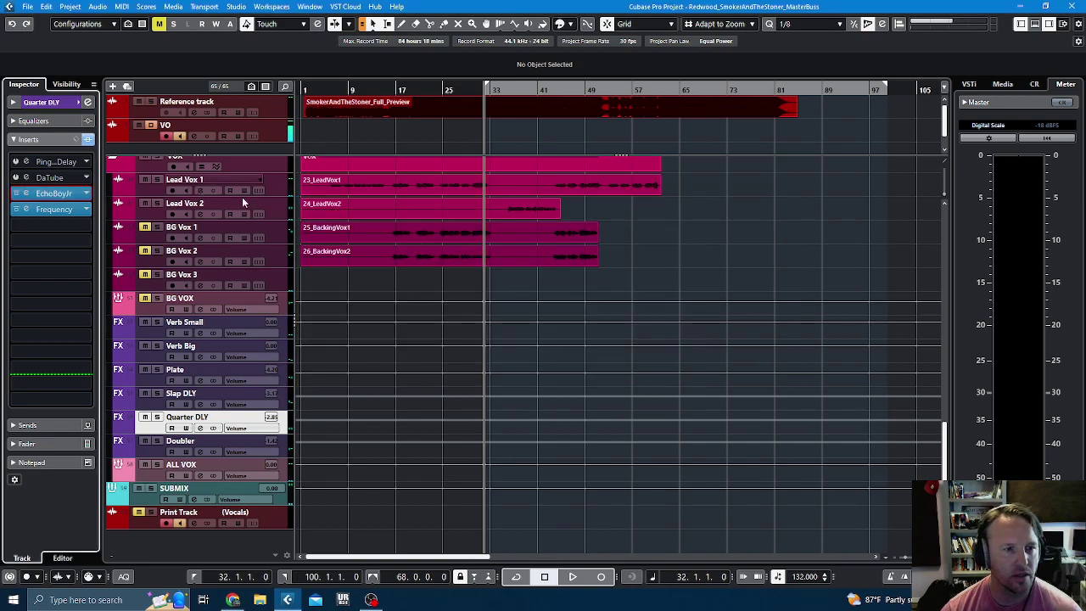
- Solo Lead Vox 1, the ALL VOX group with its effect returns, and Lead Vox 2
{"action": "left_click", "coordinate": [272, 179]}
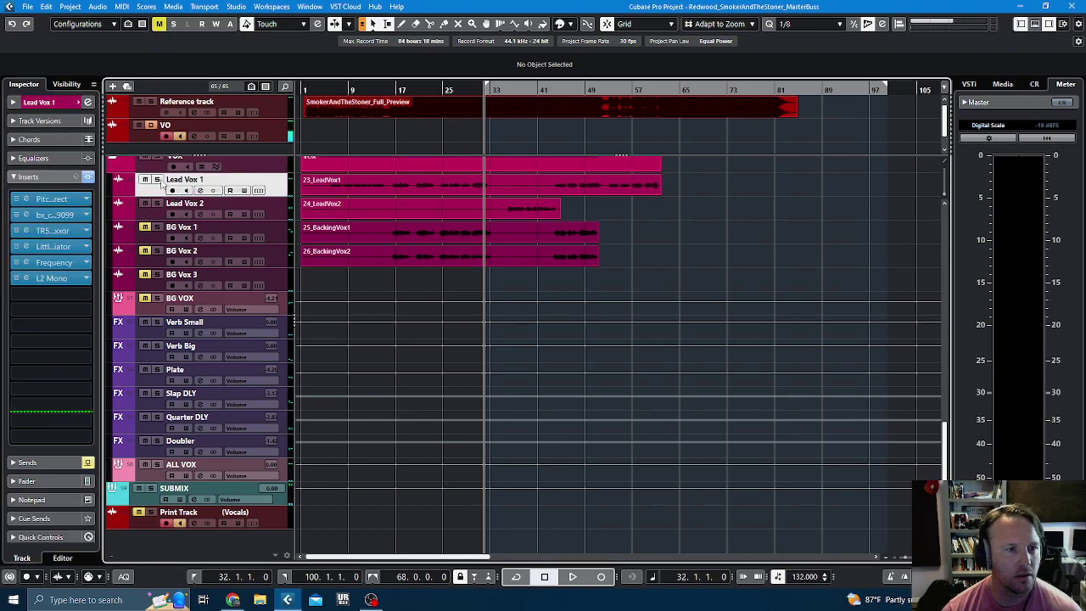
{"action": "left_click", "coordinate": [156, 179]}
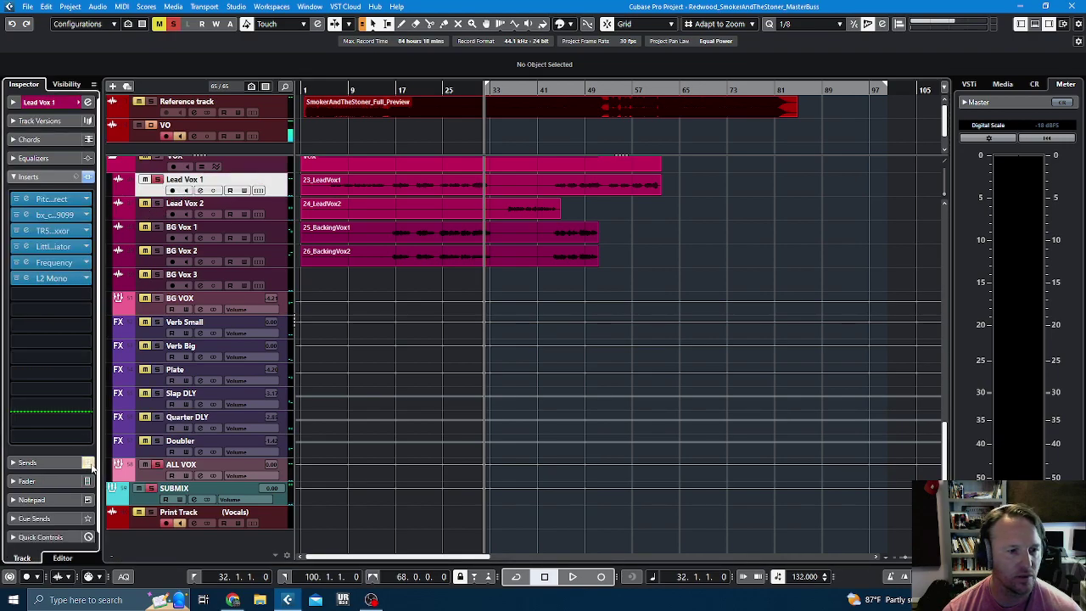
{"action": "left_click", "coordinate": [157, 465]}
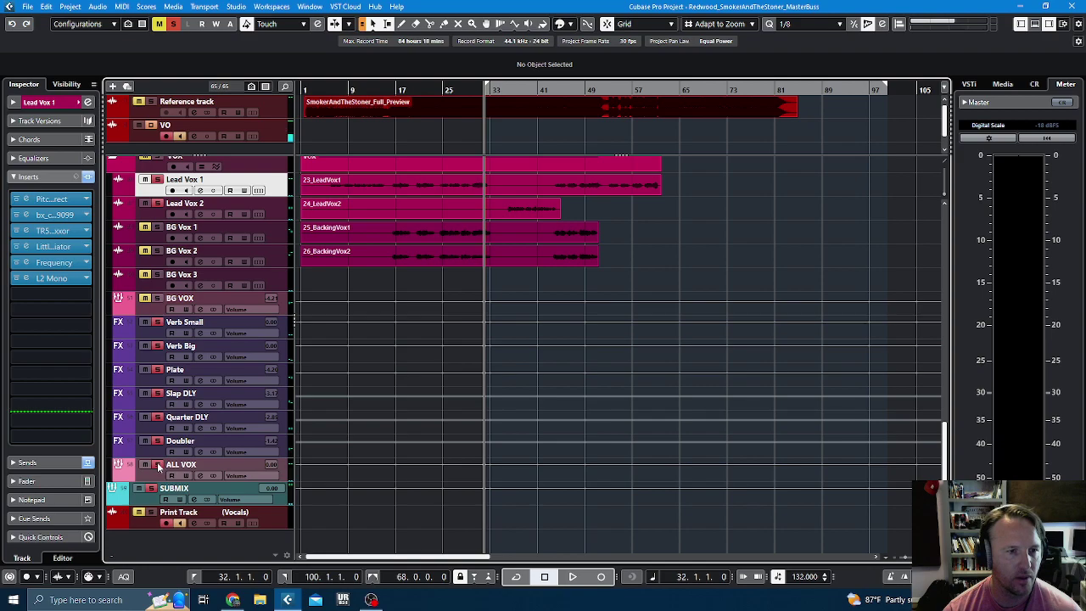
{"action": "left_click", "coordinate": [157, 204]}
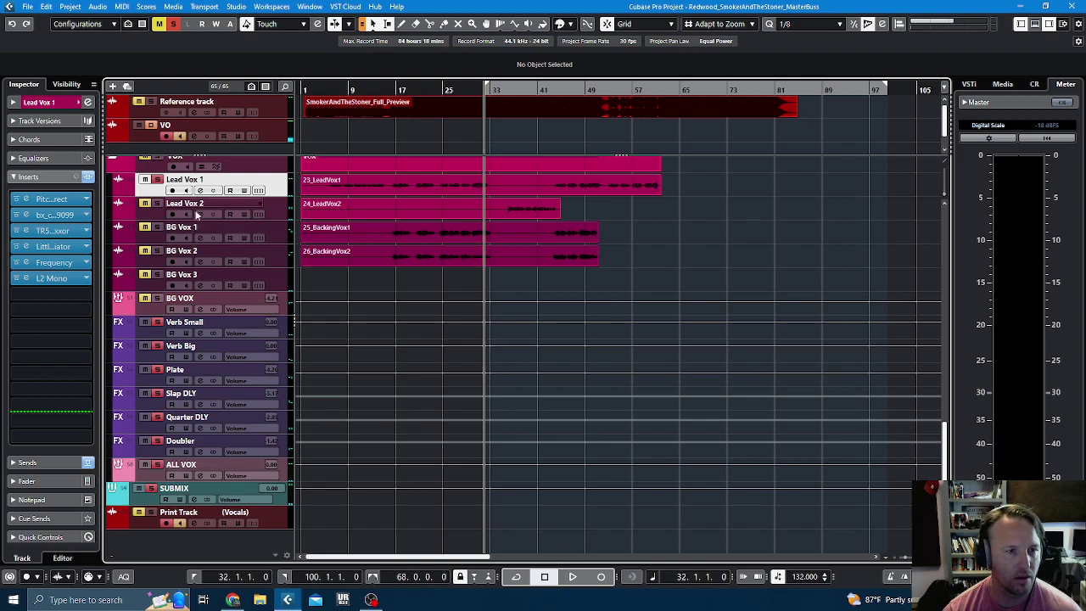
- Loop bars 16 to 34 on Lead Vox 1 and audition the vocal with only the Doubler return soloed
{"action": "left_click_drag", "start_coordinate": [392, 185], "coordinate": [495, 191]}
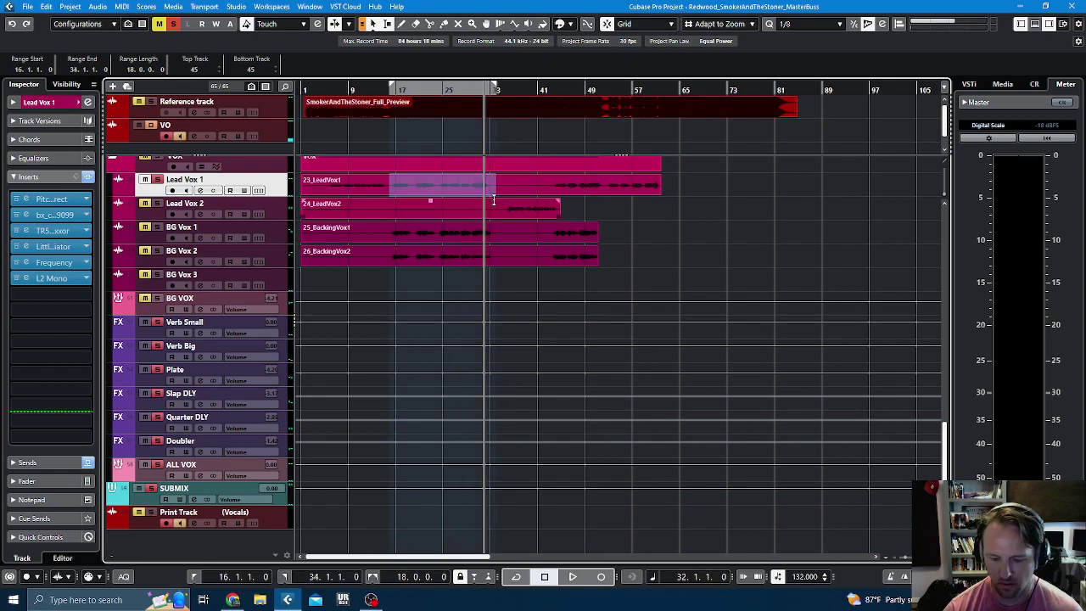
{"action": "key", "text": "shift+g"}
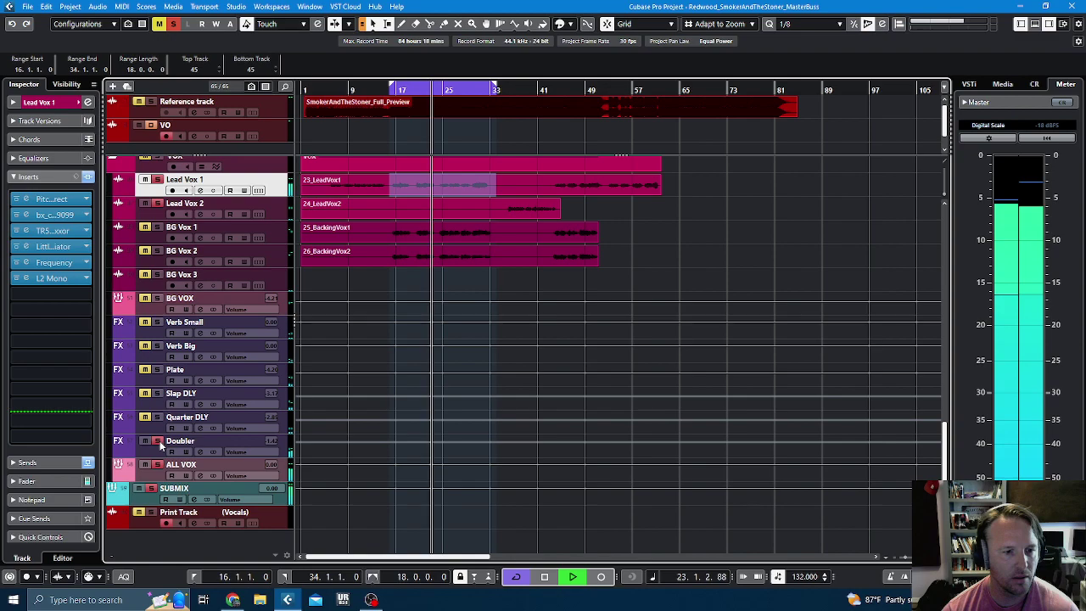
{"action": "key", "text": "space"}
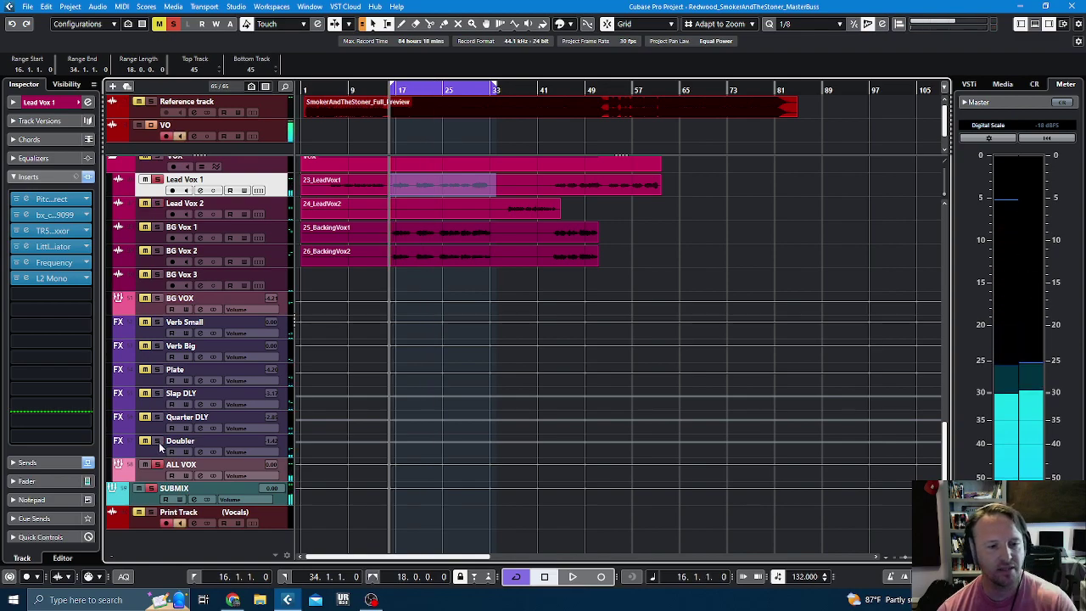
- Open the Cloner insert on the Doubler channel and bypass it
{"action": "left_click", "coordinate": [160, 447]}
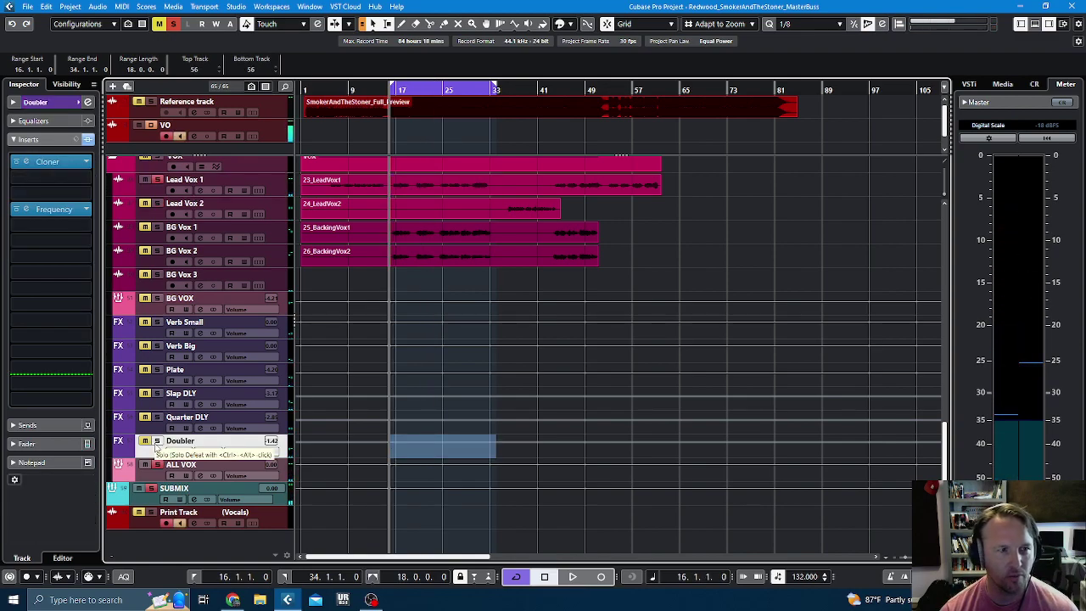
{"action": "left_click", "coordinate": [52, 163]}
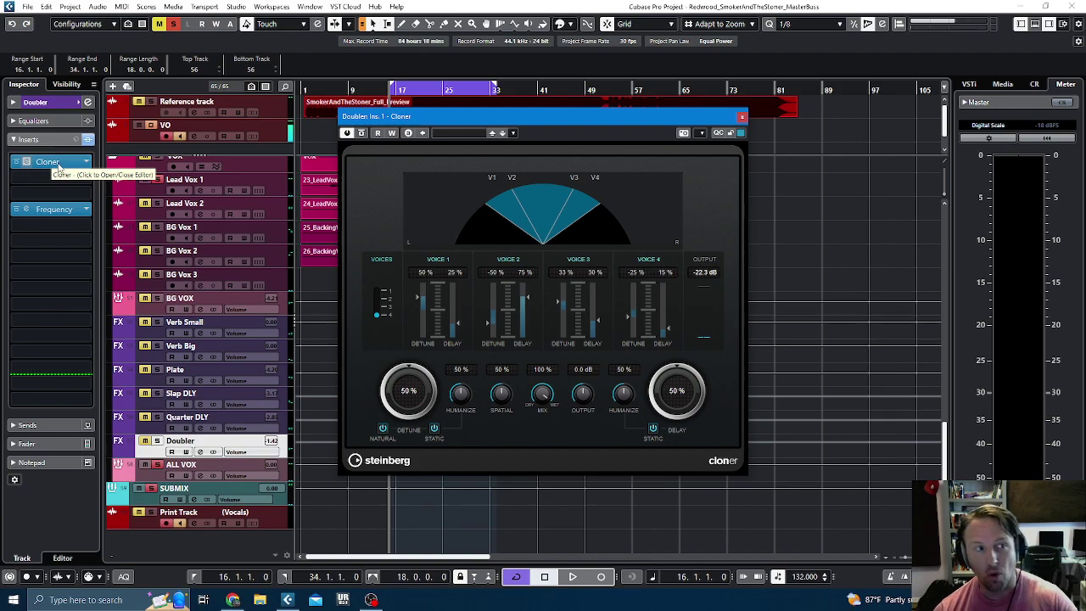
{"action": "left_click", "coordinate": [16, 163]}
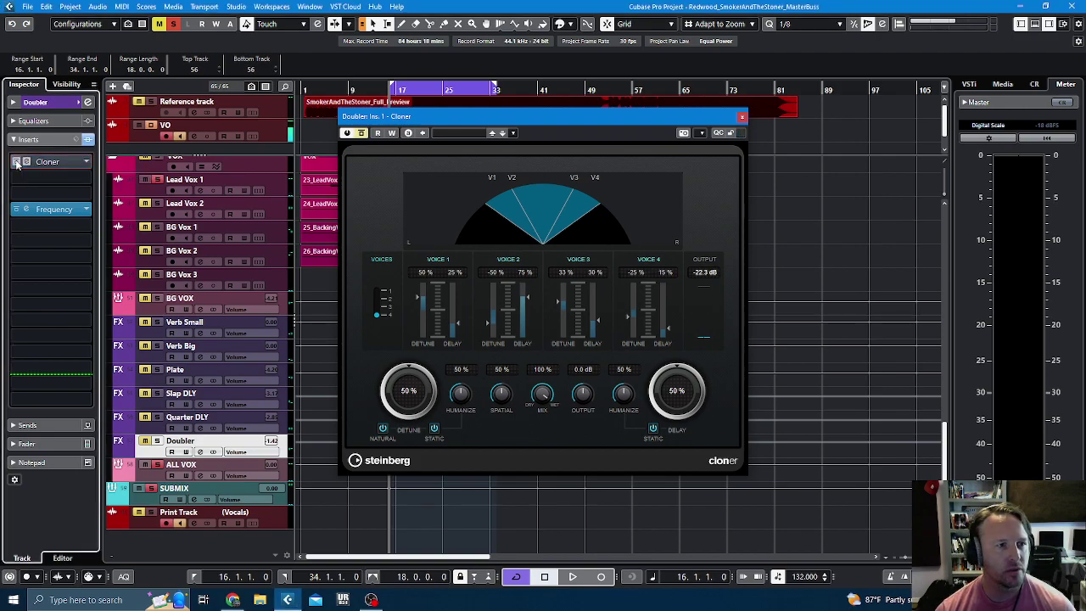
- Add Soundtoys LittleMicroShift to the second insert slot of the Doubler channel, using style II
{"action": "left_click", "coordinate": [51, 161]}
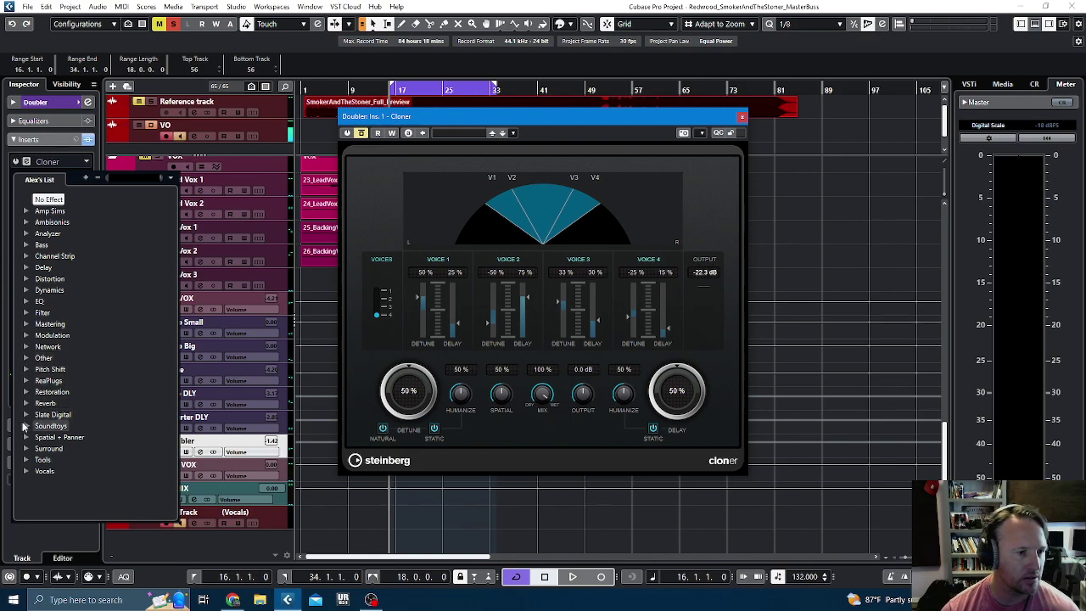
{"action": "left_click", "coordinate": [28, 430]}
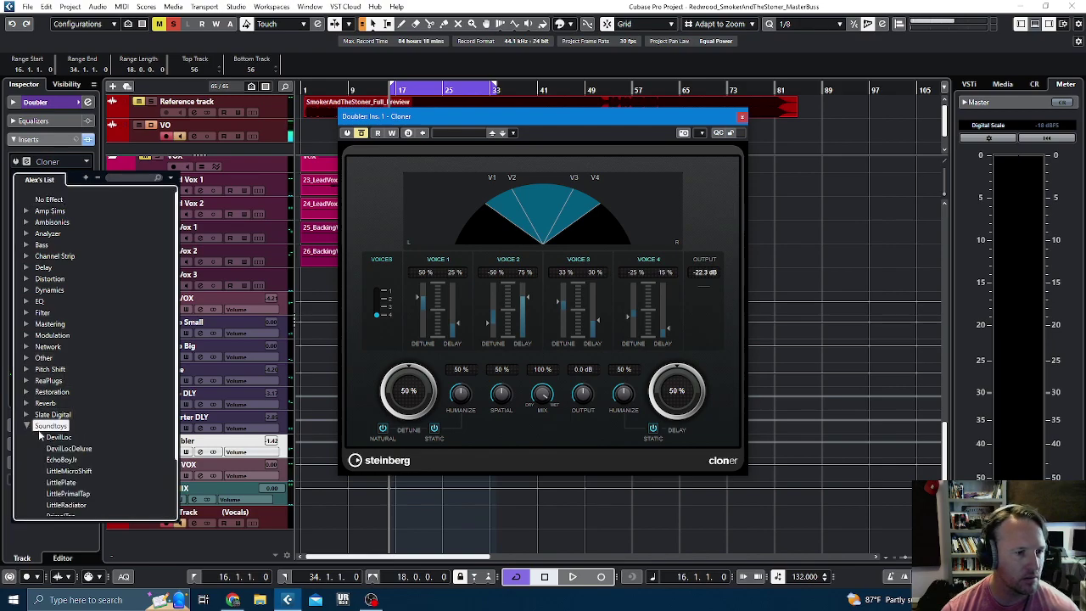
{"action": "left_click", "coordinate": [88, 473]}
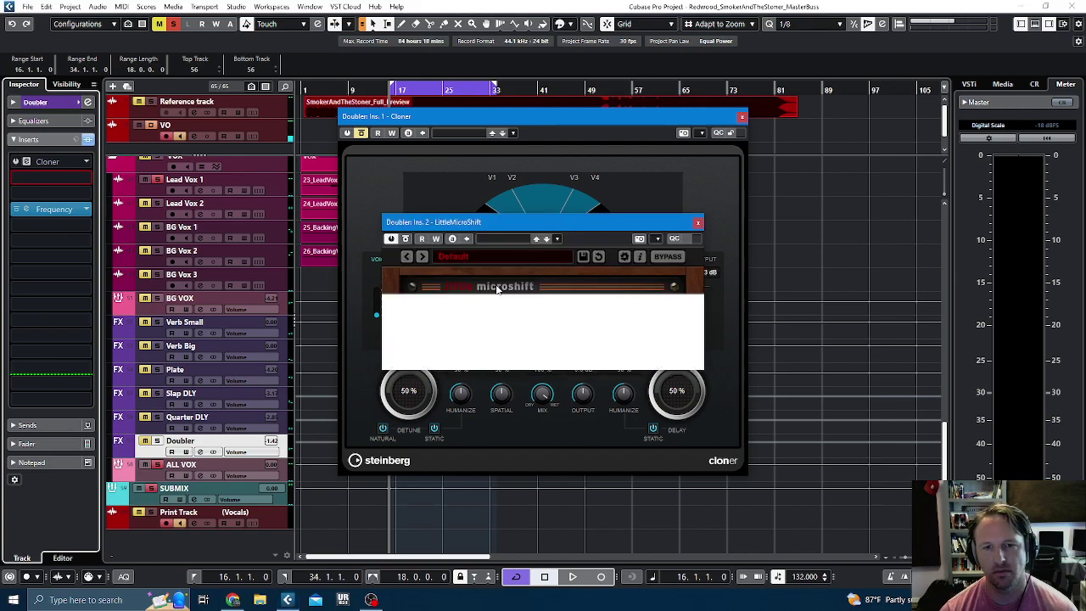
{"action": "left_click", "coordinate": [520, 323]}
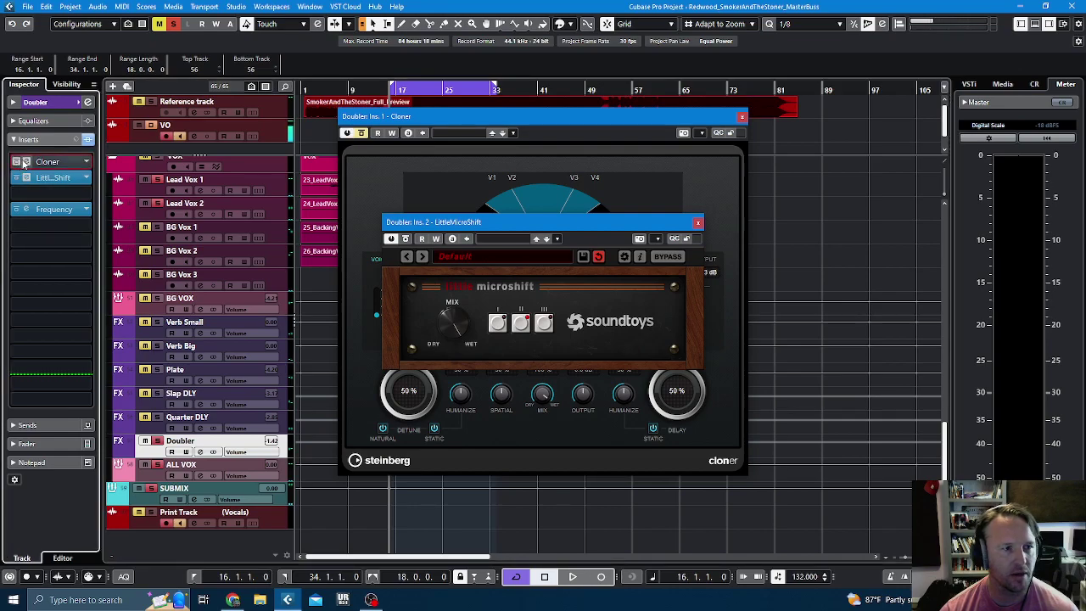
- Play the loop with the Doubler return and compare Cloner against LittleMicroShift by alternating their bypass states
{"action": "key", "text": "space"}
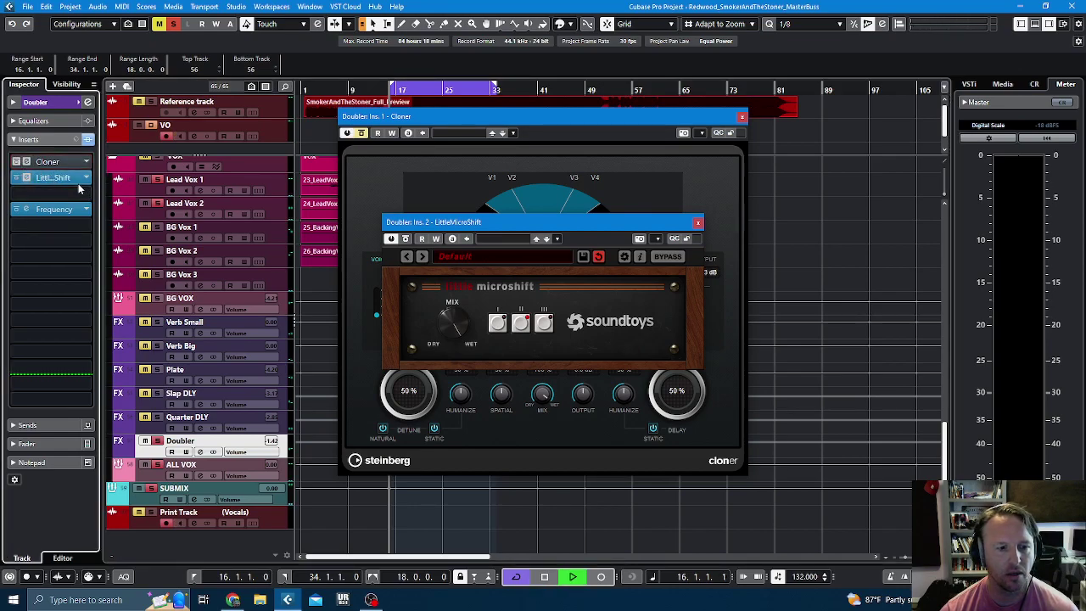
{"action": "left_click_drag", "start_coordinate": [537, 224], "coordinate": [600, 165]}
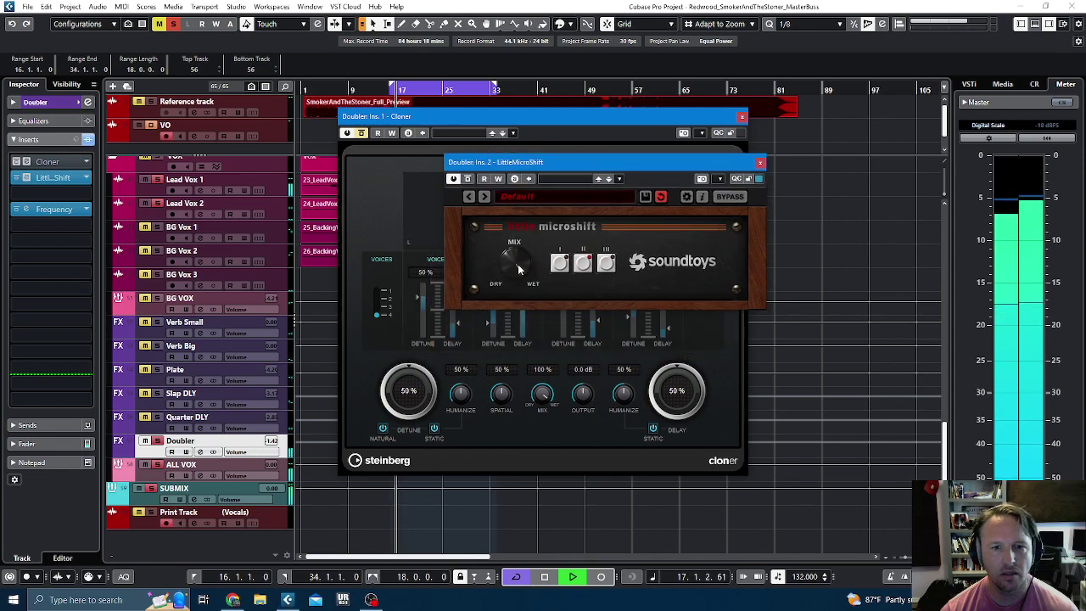
{"action": "left_click", "coordinate": [17, 163]}
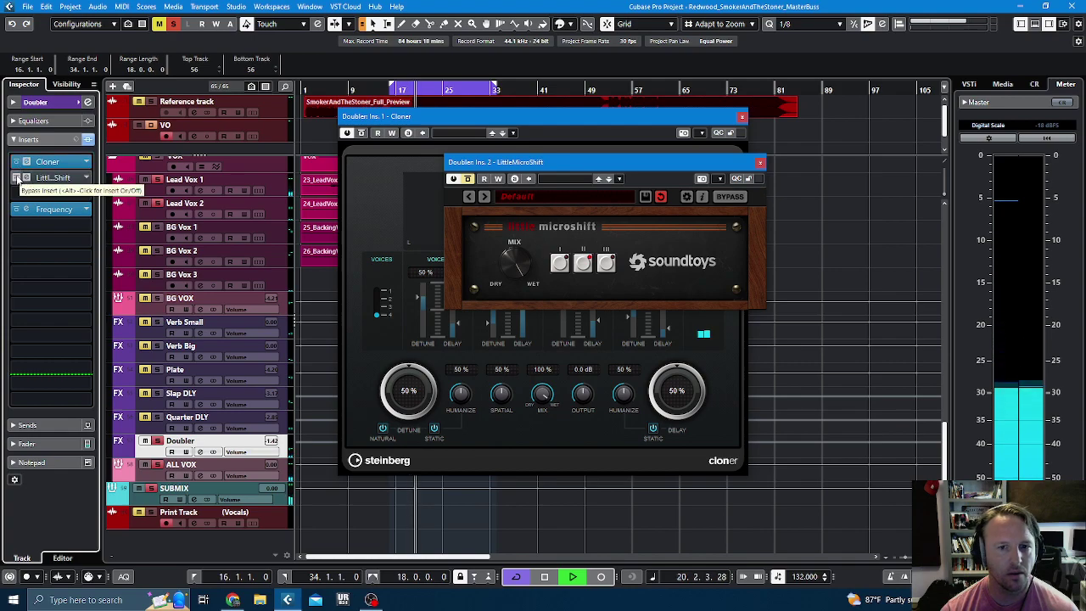
{"action": "left_click", "coordinate": [17, 161]}
{"action": "left_click", "coordinate": [17, 178]}
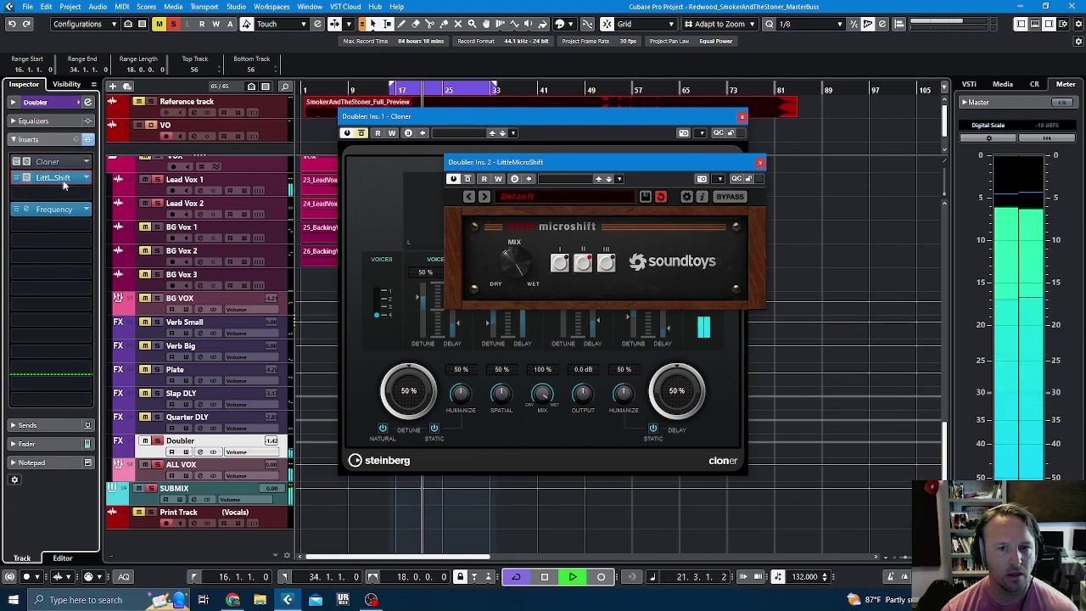
{"action": "key", "text": "space"}
- Close both doubler plug-in windows and deactivate the Cloner insert, keeping LittleMicroShift active
{"action": "left_click", "coordinate": [760, 165]}
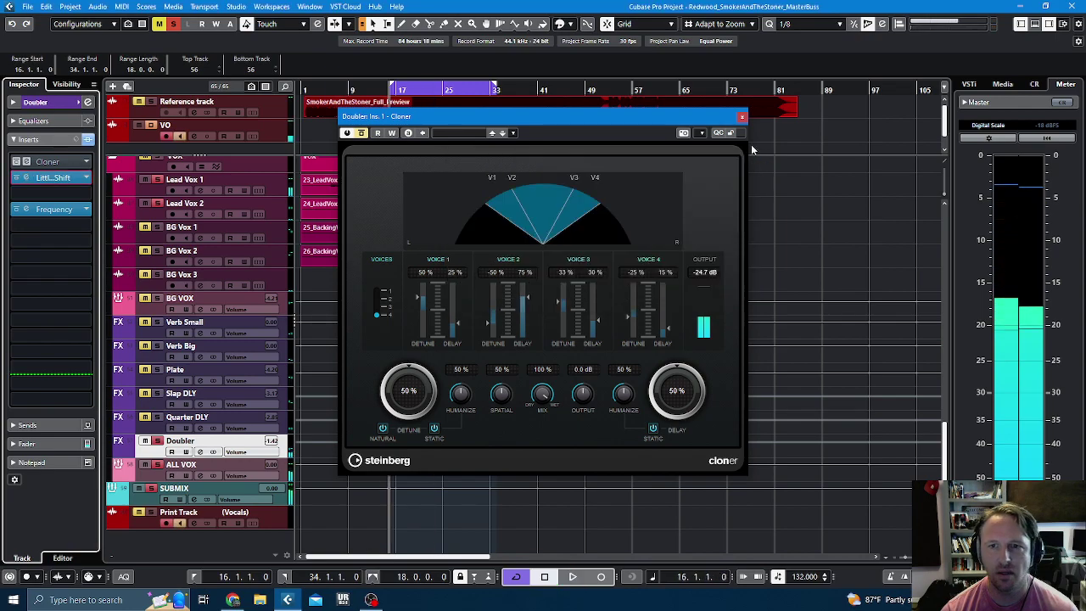
{"action": "left_click", "coordinate": [26, 161]}
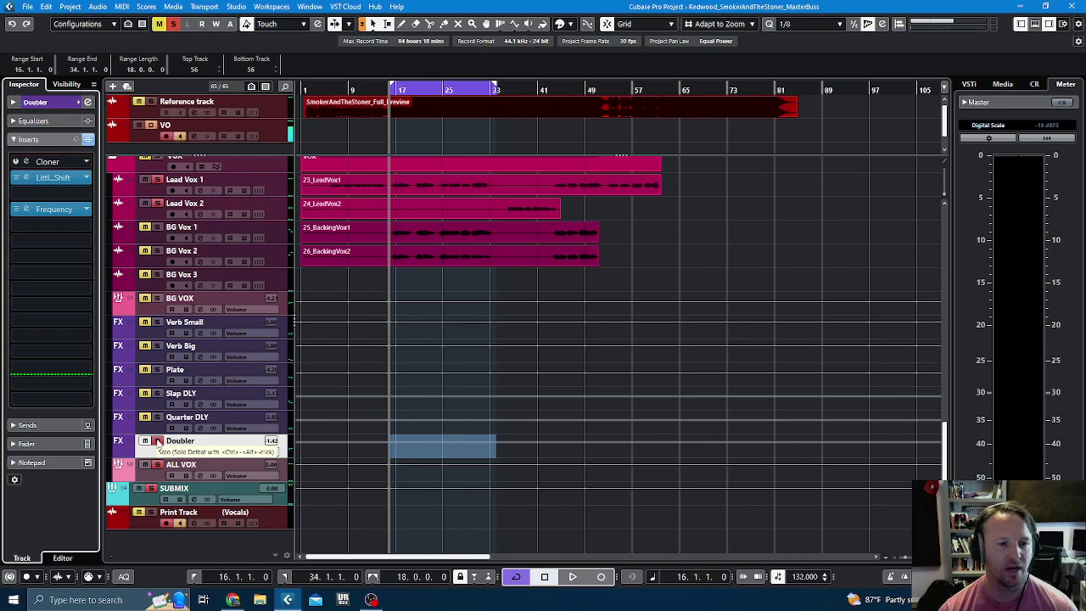
- Audition the Quarter DLY, Slap DLY, Plate and Verb Big returns one at a time with the lead vocals
{"action": "left_click", "coordinate": [158, 441]}
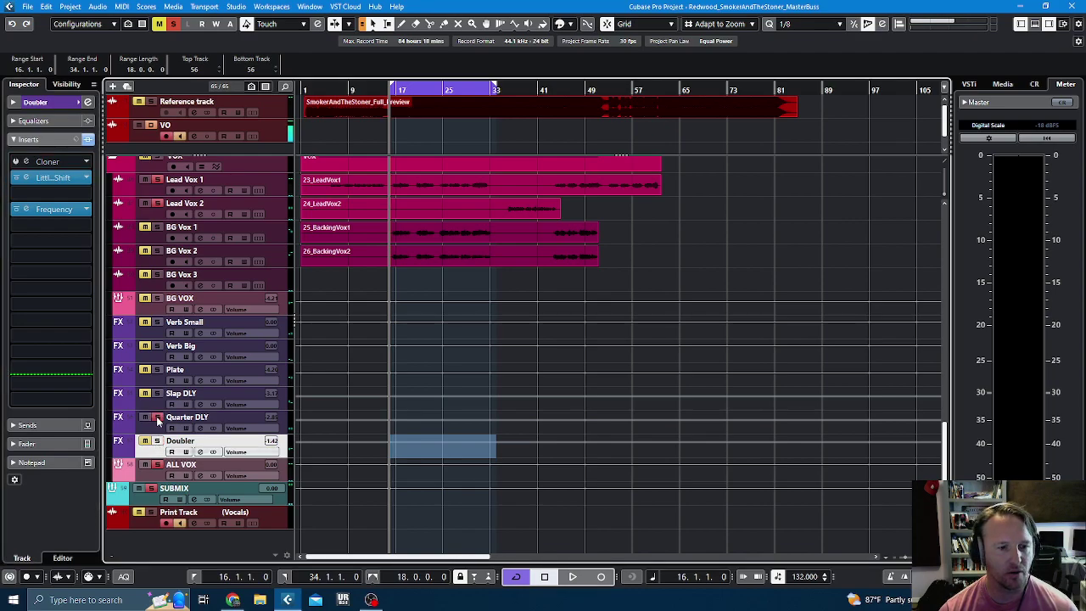
{"action": "key", "text": "space"}
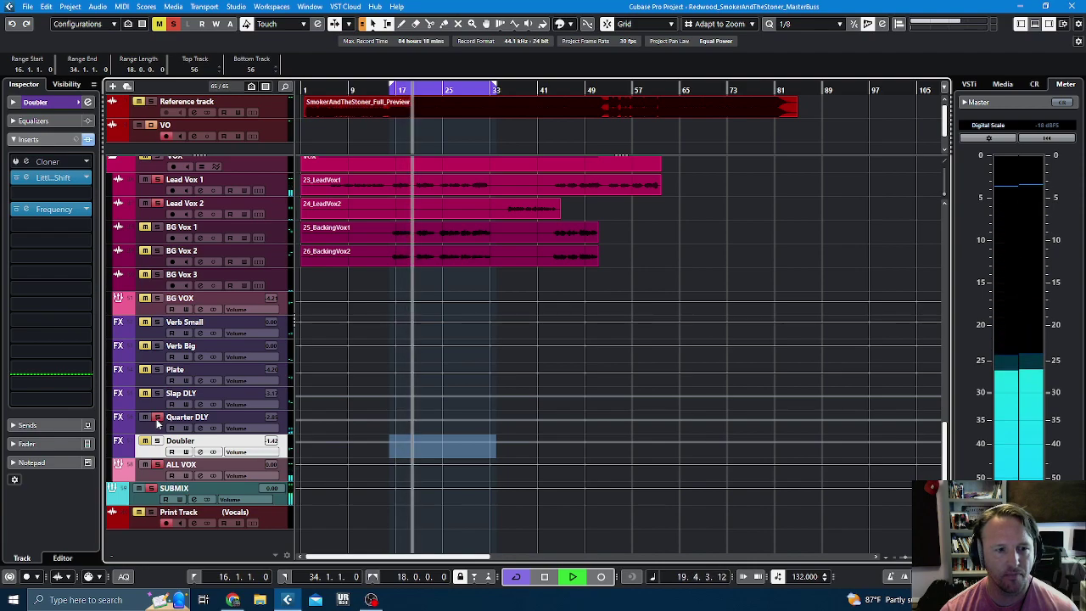
{"action": "key", "text": "space"}
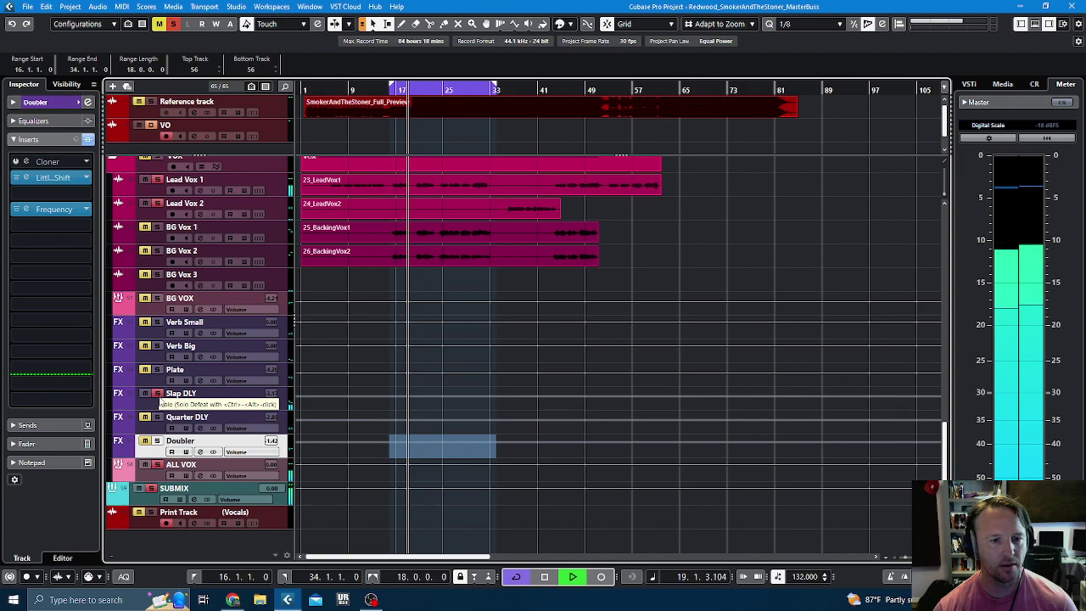
{"action": "key", "text": "space"}
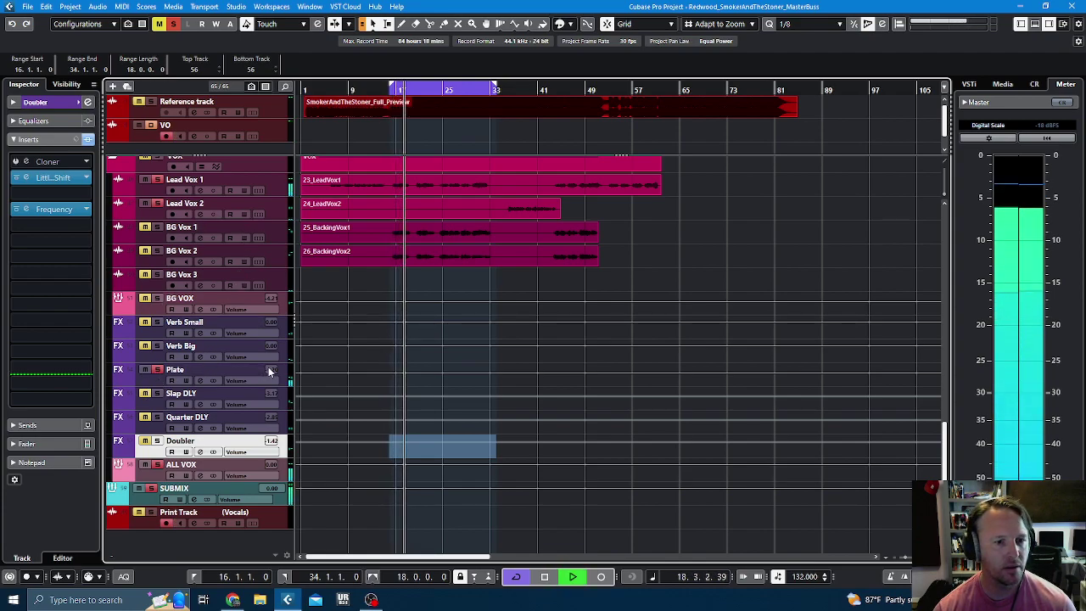
{"action": "key", "text": "space"}
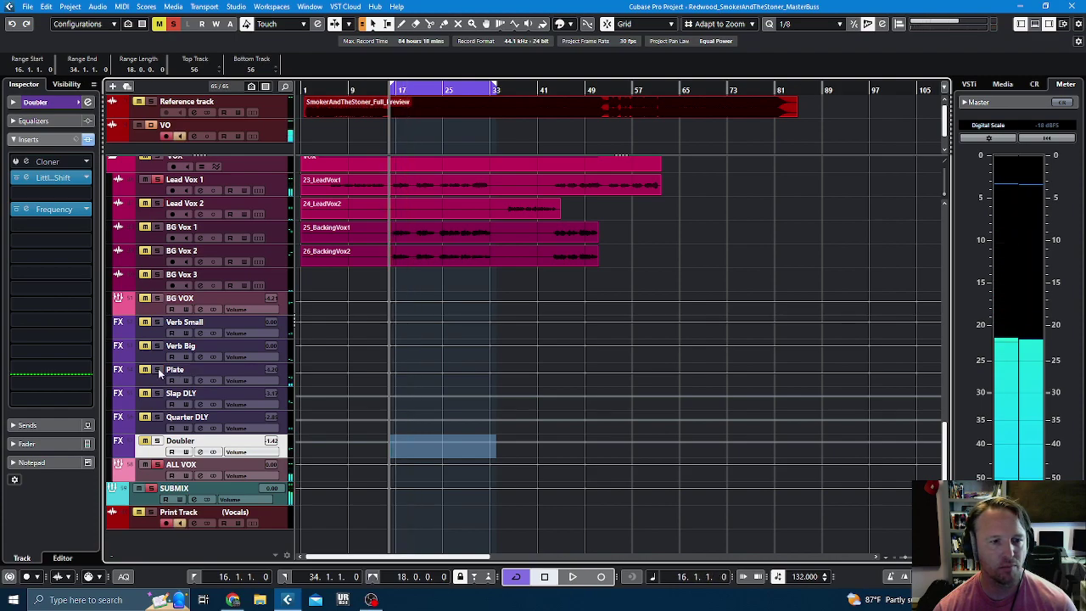
{"action": "left_click", "coordinate": [157, 348]}
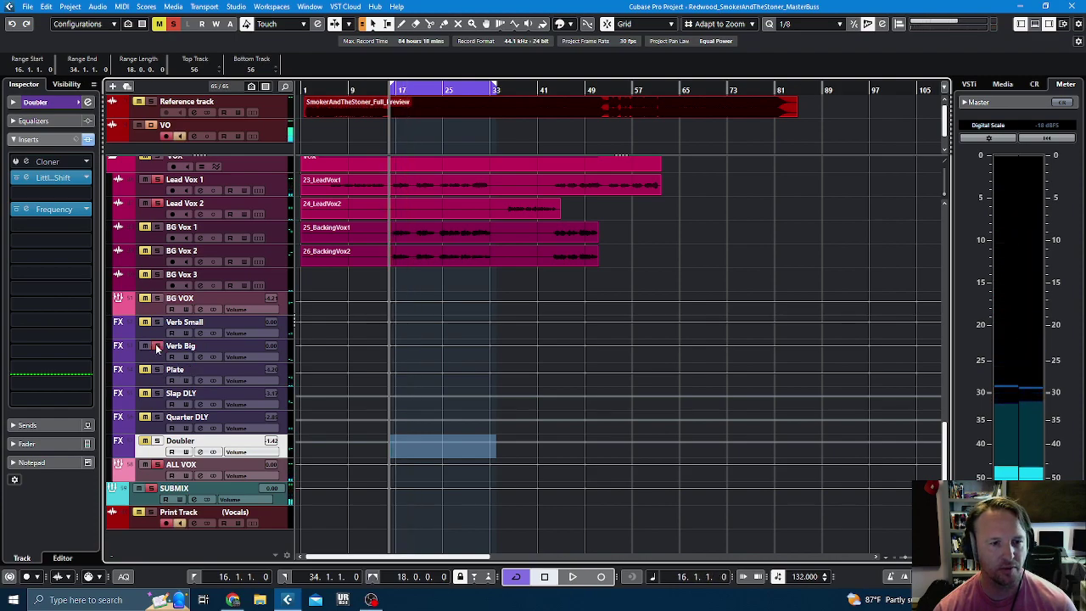
{"action": "key", "text": "space"}
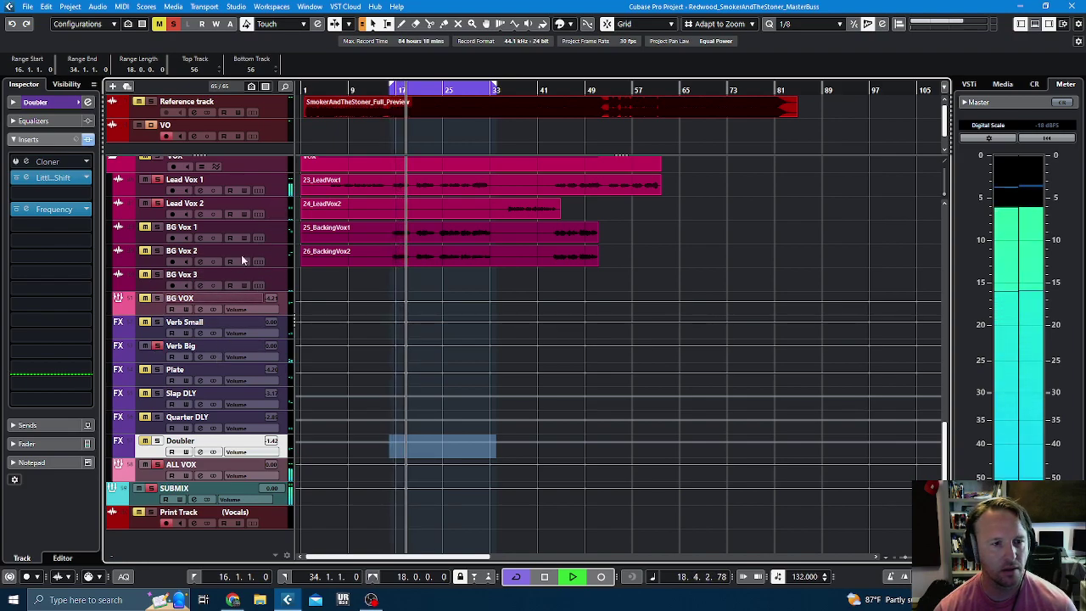
{"action": "key", "text": "space"}
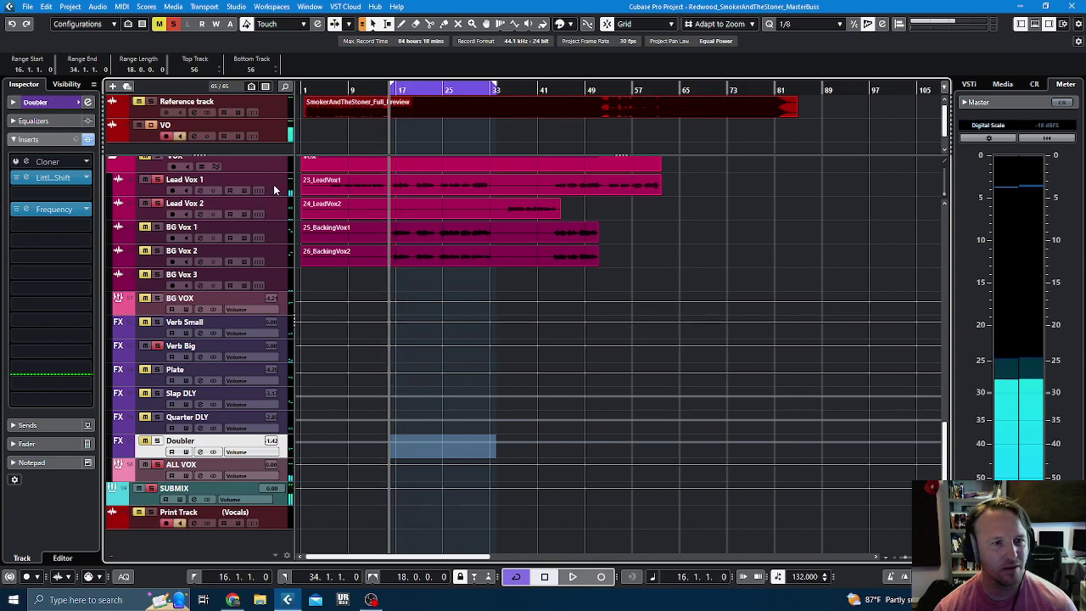
- Set Lead Vox 1's Plate send to -17.8 and play the loop with all the vocal effect returns soloed
{"action": "left_click", "coordinate": [273, 184]}
{"action": "left_click", "coordinate": [27, 463]}
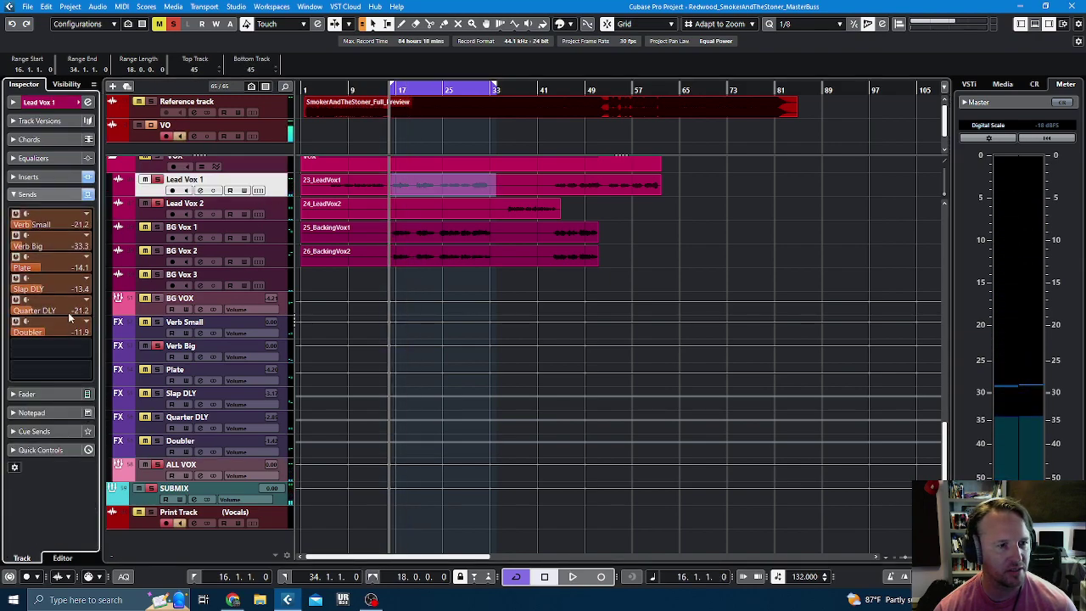
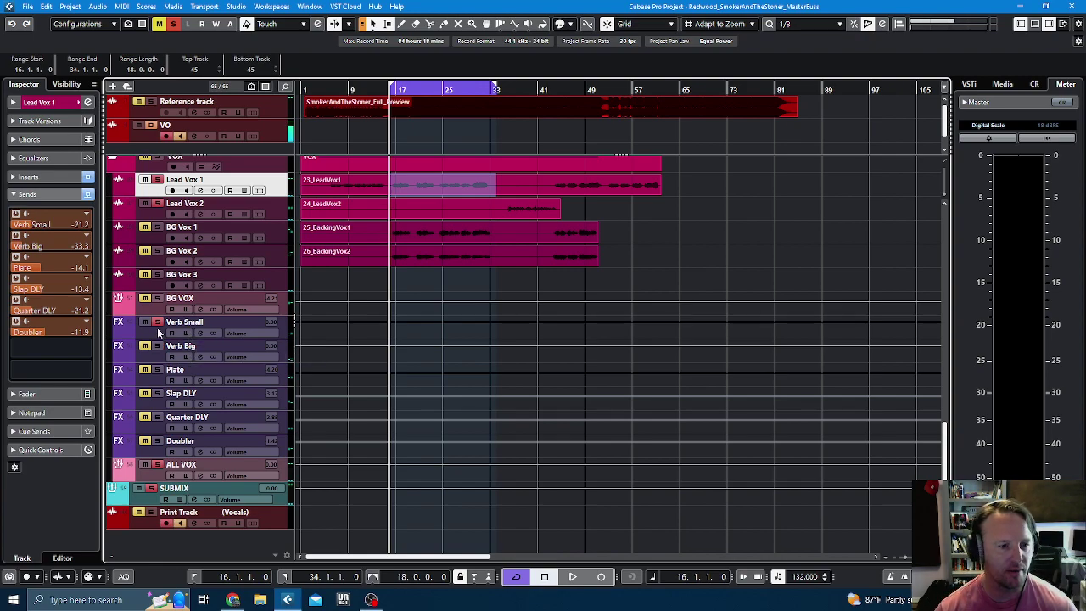
{"action": "key", "text": "space"}
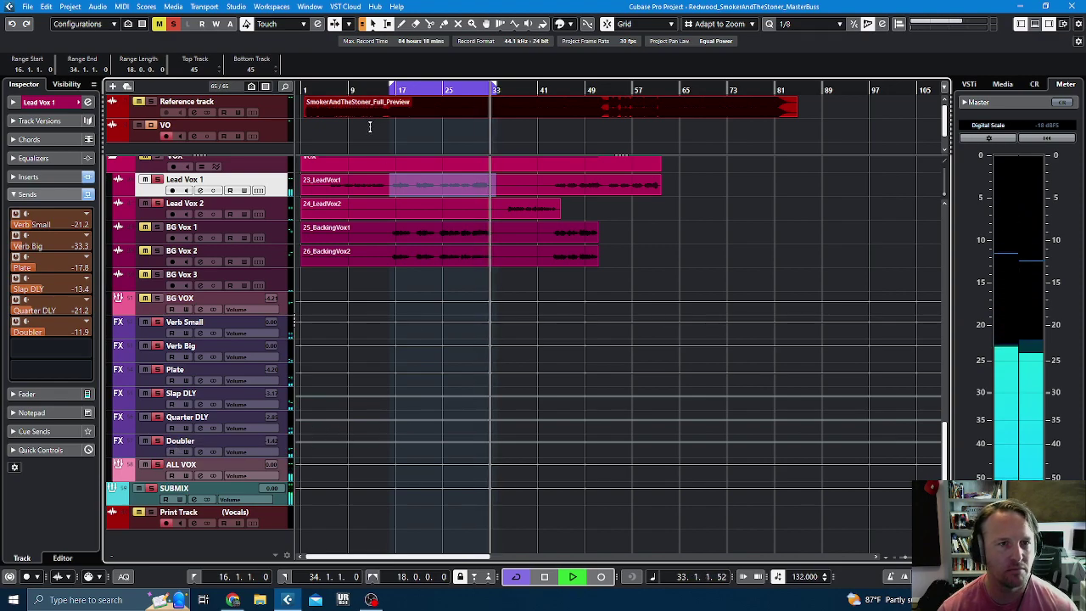
- Stop playback and clear the solo state on all tracks
{"action": "key", "text": "space"}
{"action": "left_click", "coordinate": [175, 25]}
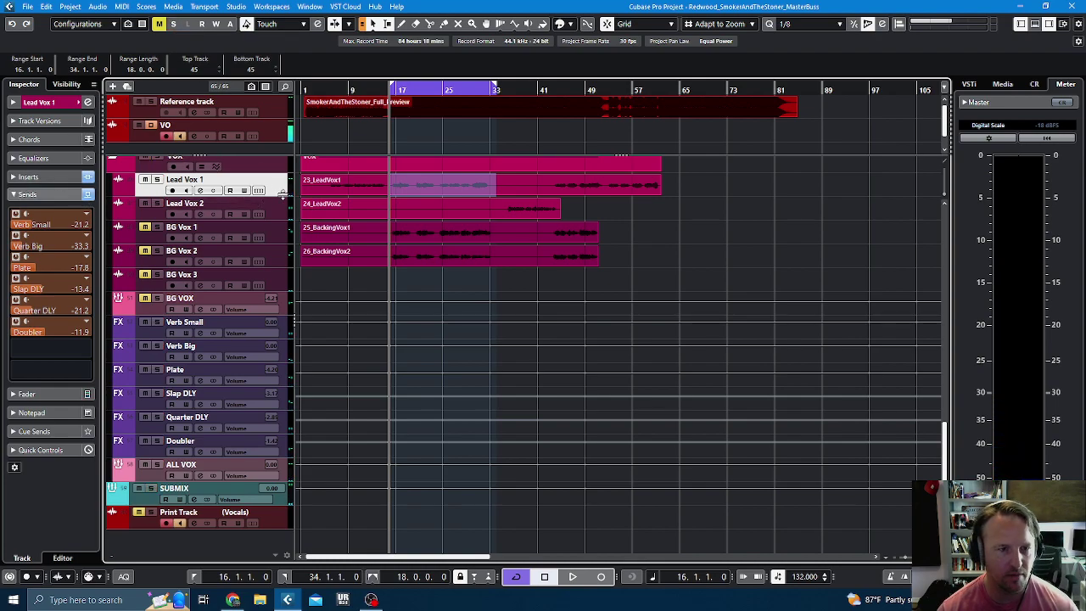
- Play the loop and raise the Doubler return to -0.96 and the Slap DLY return to -2.61
{"action": "key", "text": "space"}
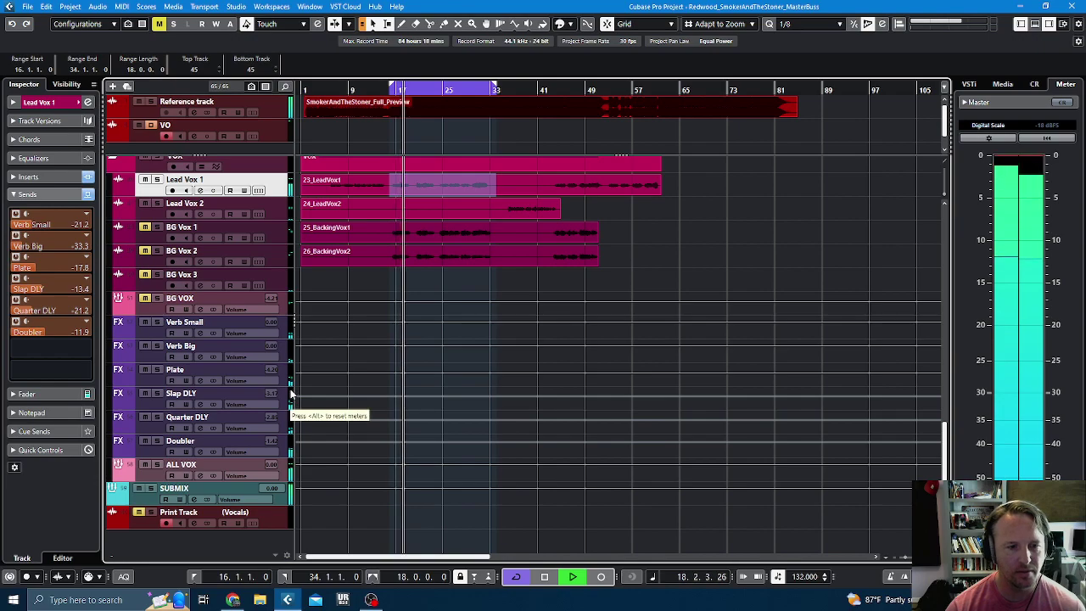
{"action": "left_click", "coordinate": [151, 448]}
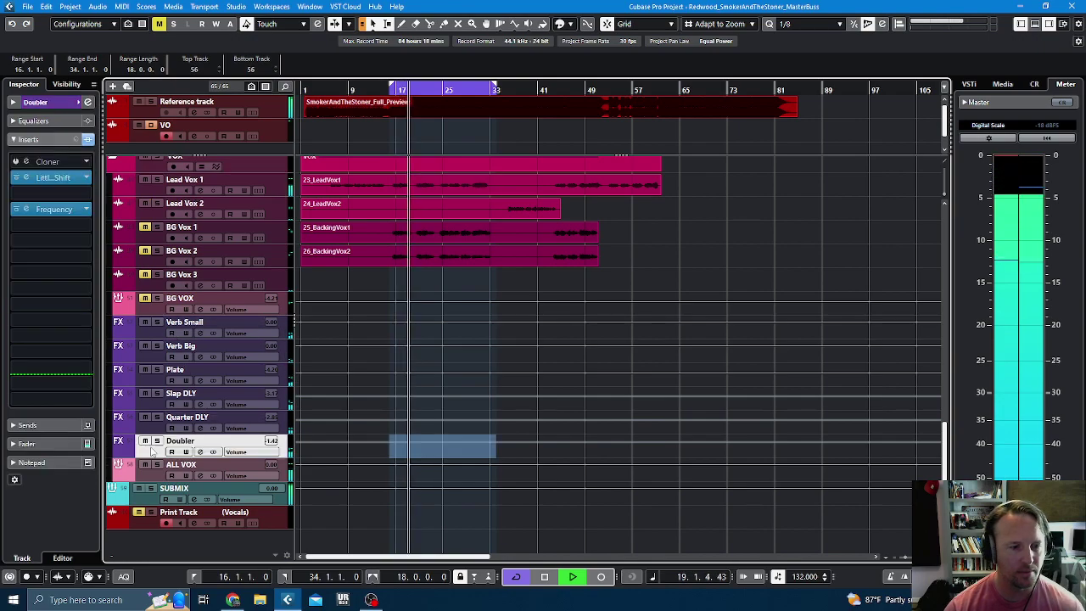
{"action": "left_click", "coordinate": [148, 349], "text": "shift"}
{"action": "left_click", "coordinate": [148, 332], "text": "shift"}
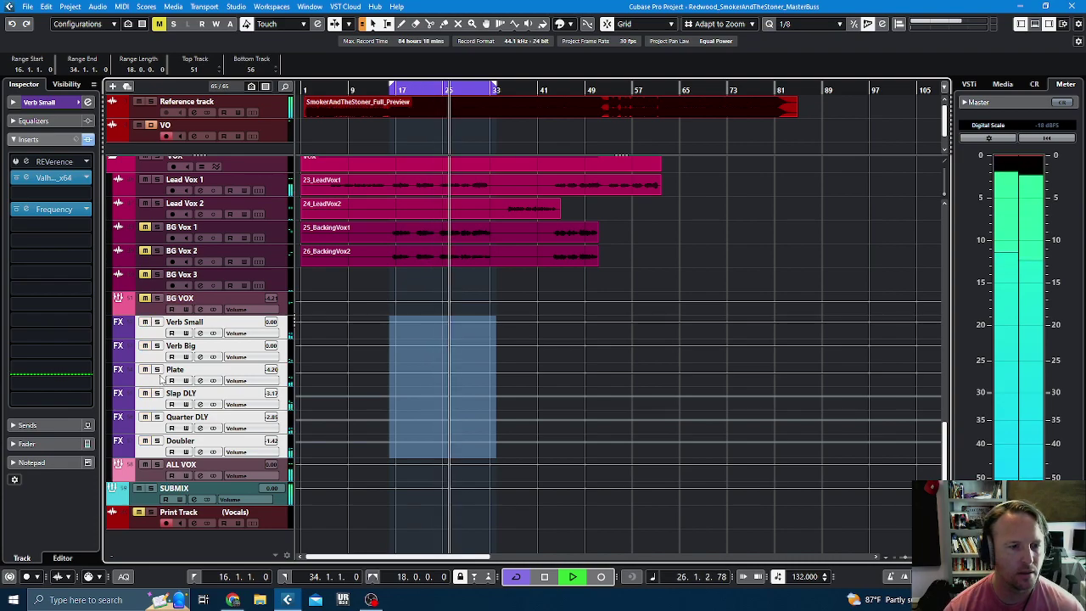
{"action": "left_click", "coordinate": [153, 452]}
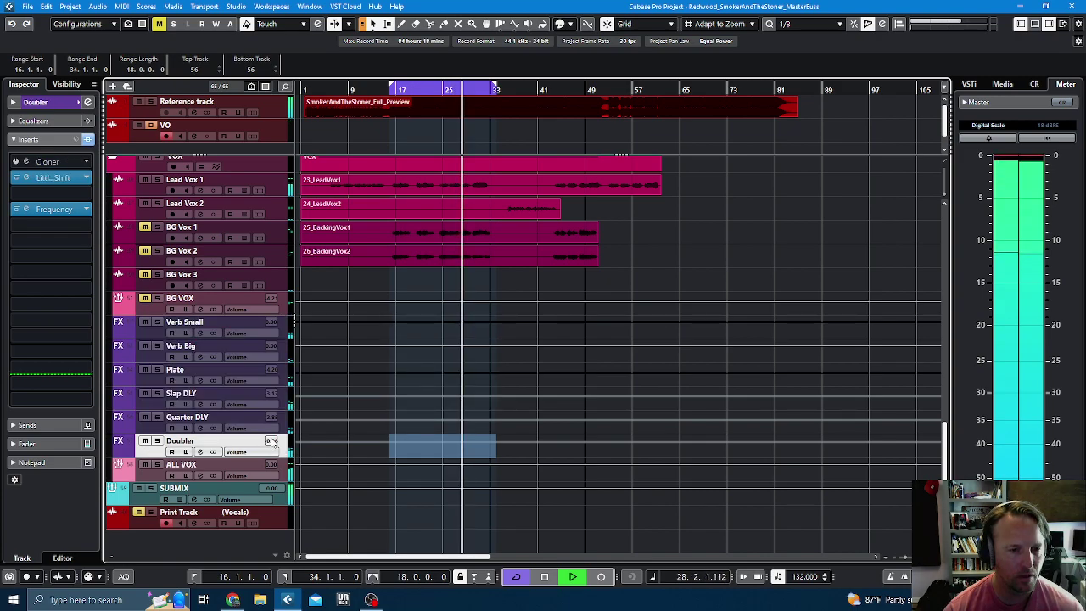
{"action": "left_click", "coordinate": [153, 410]}
{"action": "scroll", "coordinate": [271, 395], "scroll_direction": "up", "scroll_amount": 5}
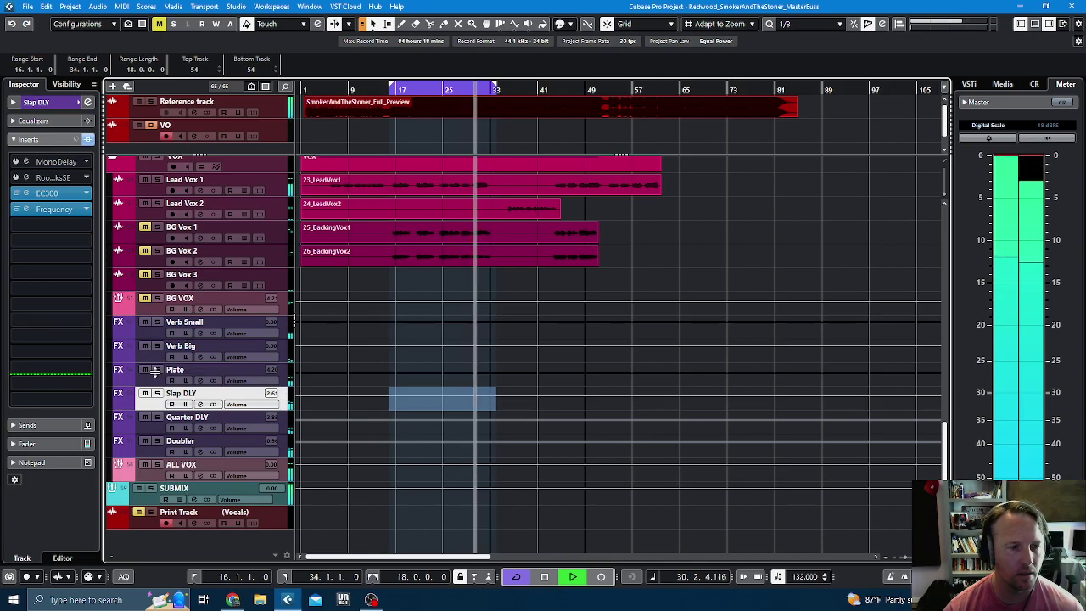
- Select all effect returns from Verb Small to Doubler, compare the mix with them muted and unmuted, and stop playback
{"action": "left_click", "coordinate": [151, 338]}
{"action": "left_click", "coordinate": [153, 447], "text": "shift"}
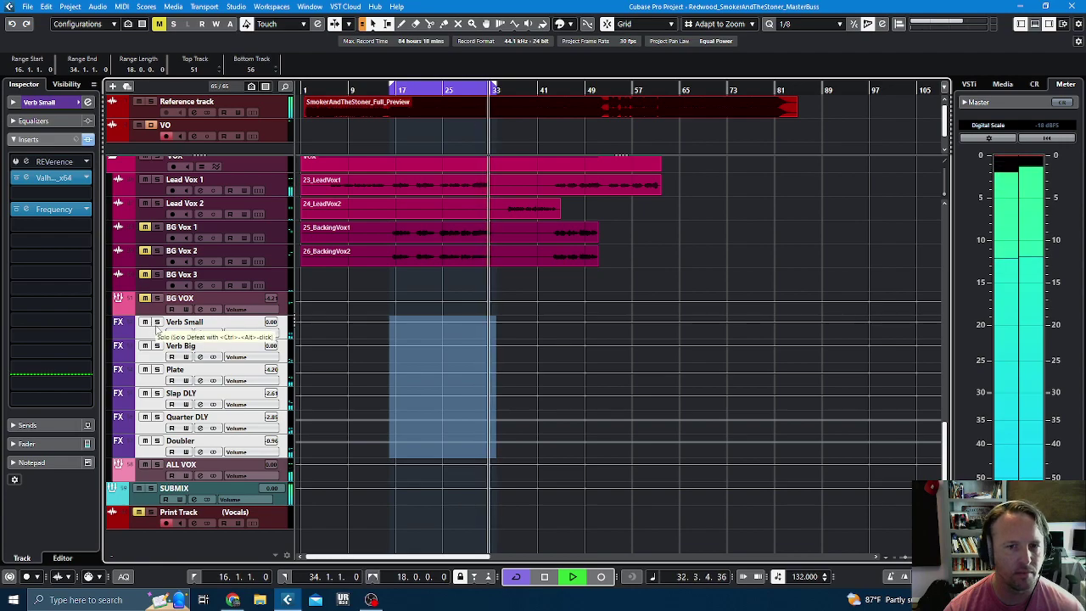
{"action": "left_click", "coordinate": [466, 94]}
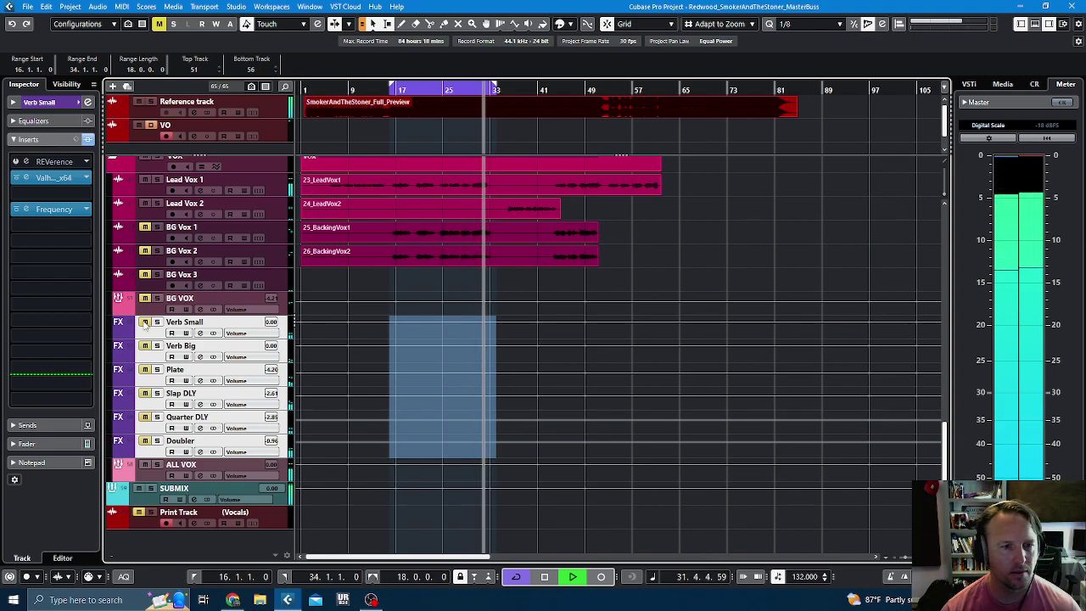
{"action": "key", "text": "space"}
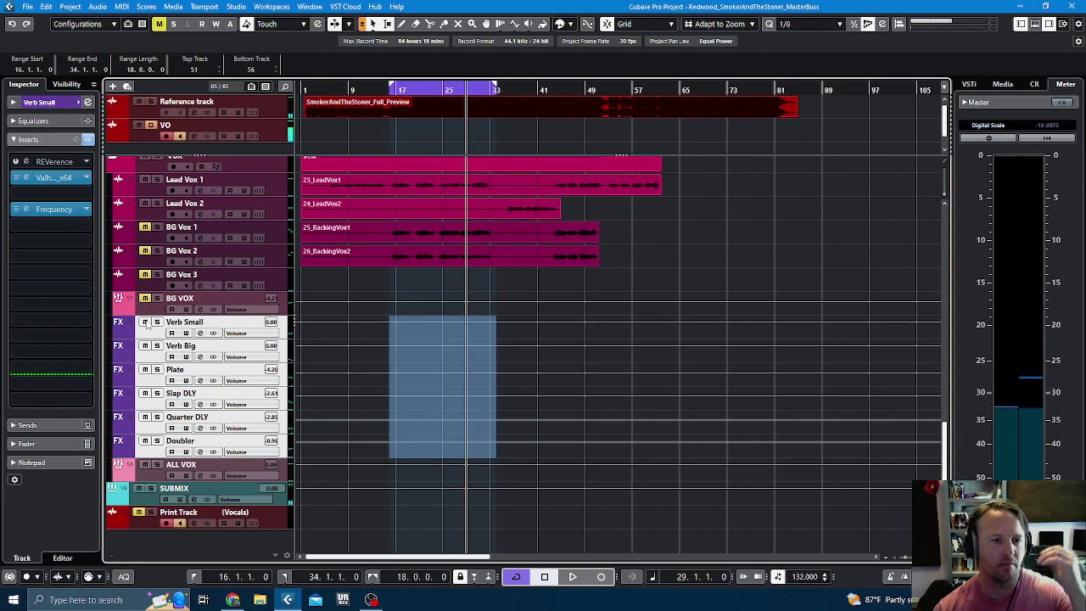
- In Verb Small's Frequency EQ, move band 5 to 1.41 kHz at 0.5 dB and band 8's high cut to 3.18 kHz
{"action": "left_click", "coordinate": [385, 90]}
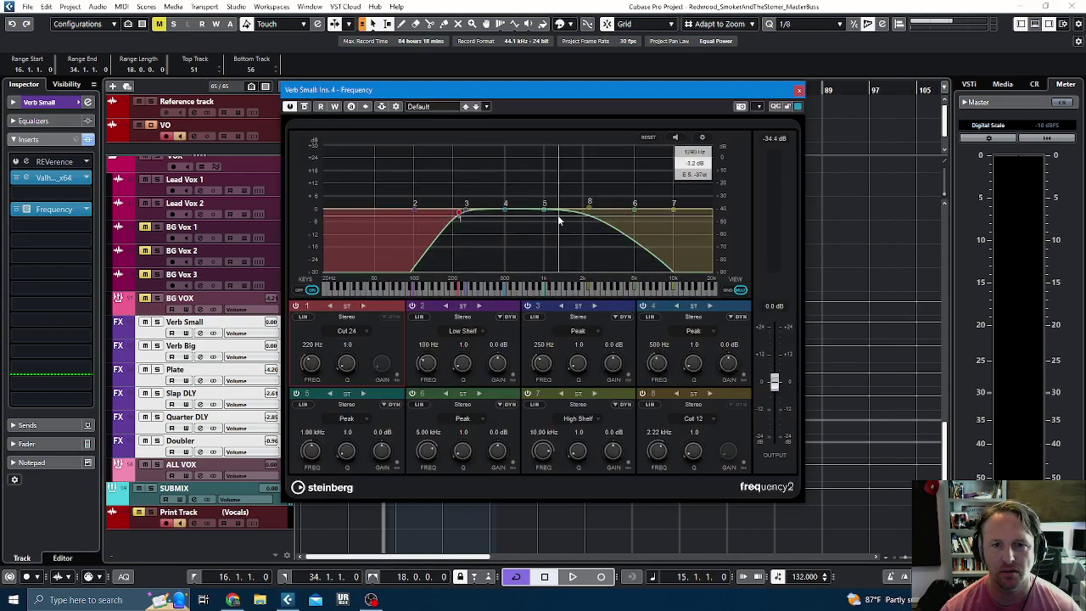
{"action": "left_click_drag", "start_coordinate": [543, 214], "coordinate": [609, 209]}
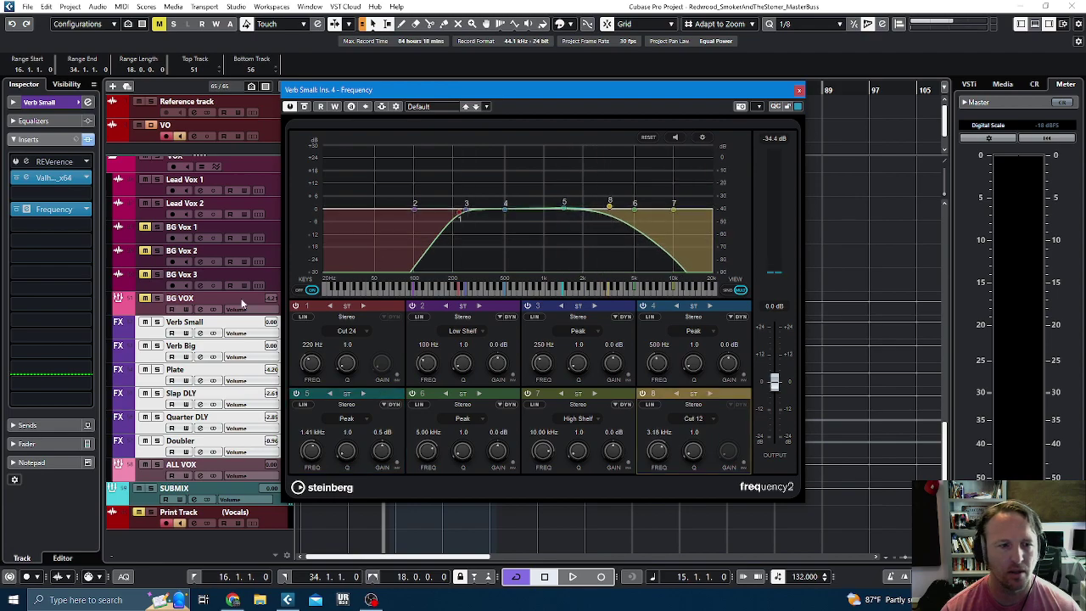
{"action": "left_click", "coordinate": [203, 346]}
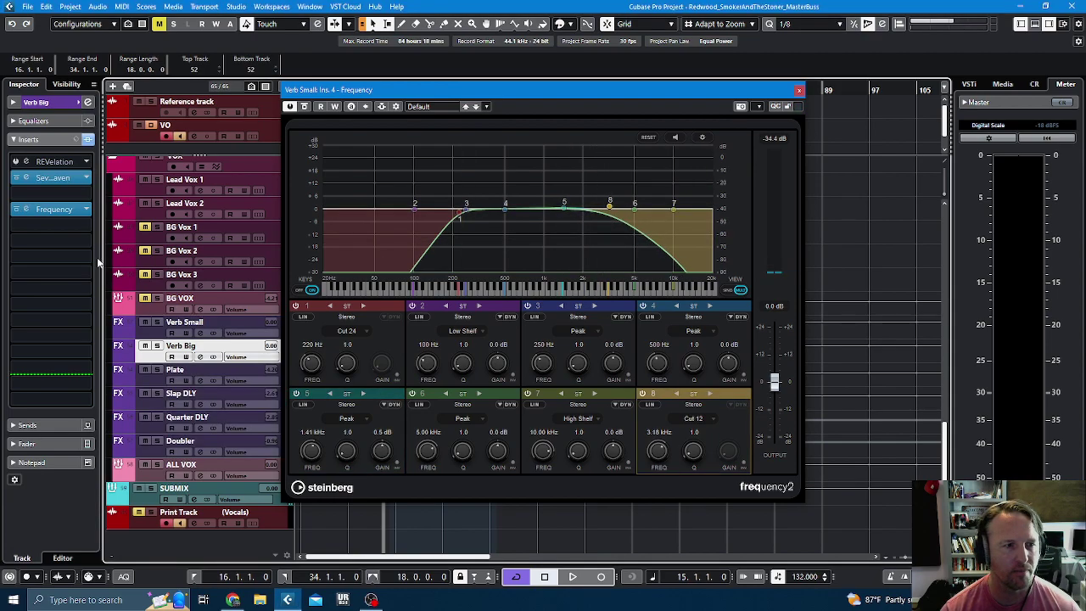
{"action": "left_click", "coordinate": [54, 209]}
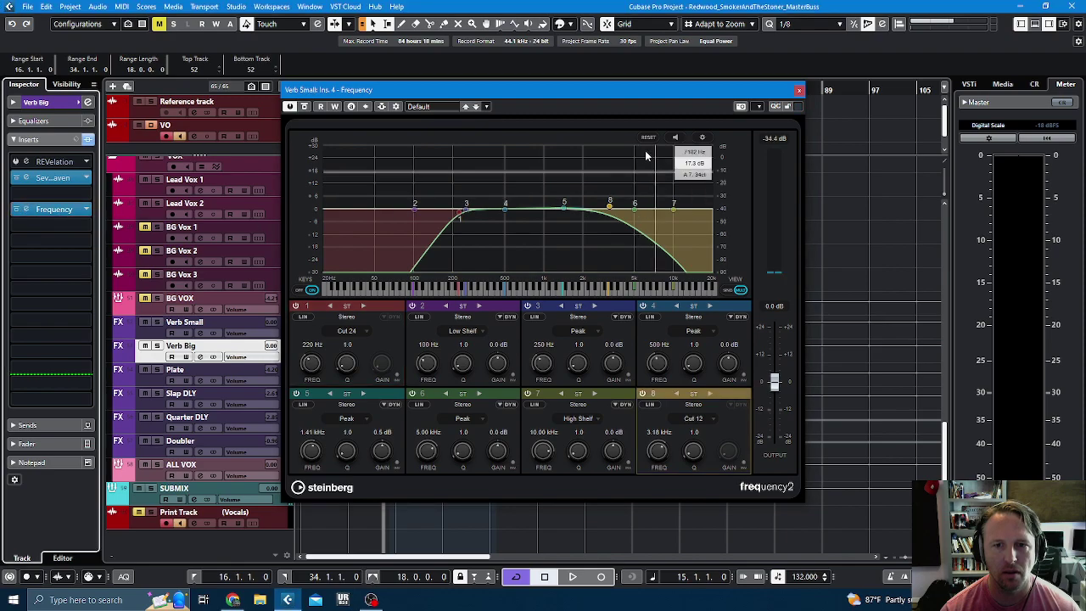
{"action": "left_click", "coordinate": [799, 89]}
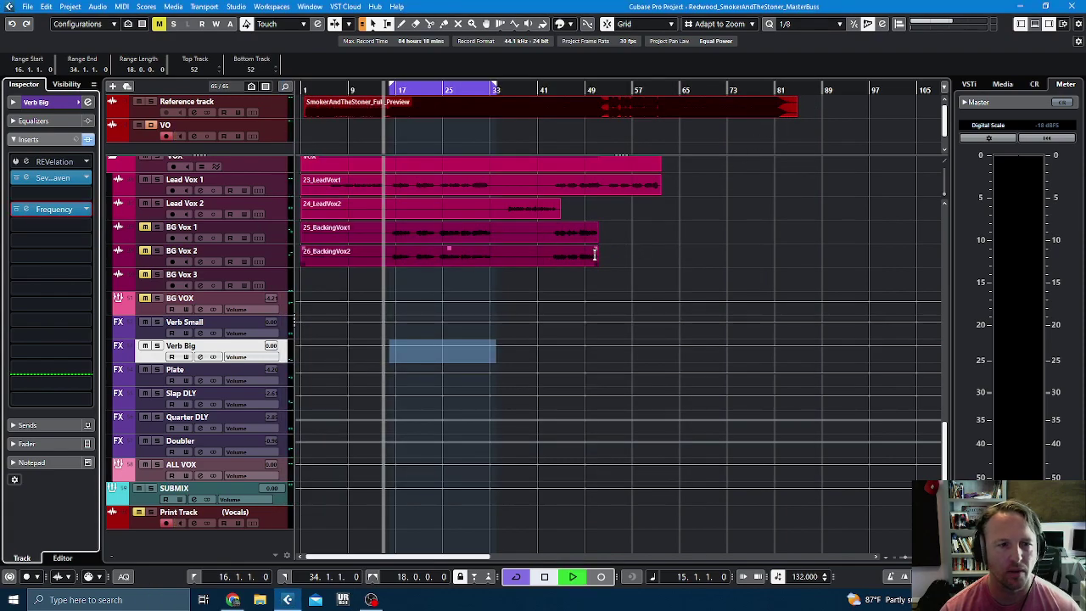
- Switch the Print Track to its Master Buss version and solo it briefly during playback to compare it with the current mix
{"action": "key", "text": "space"}
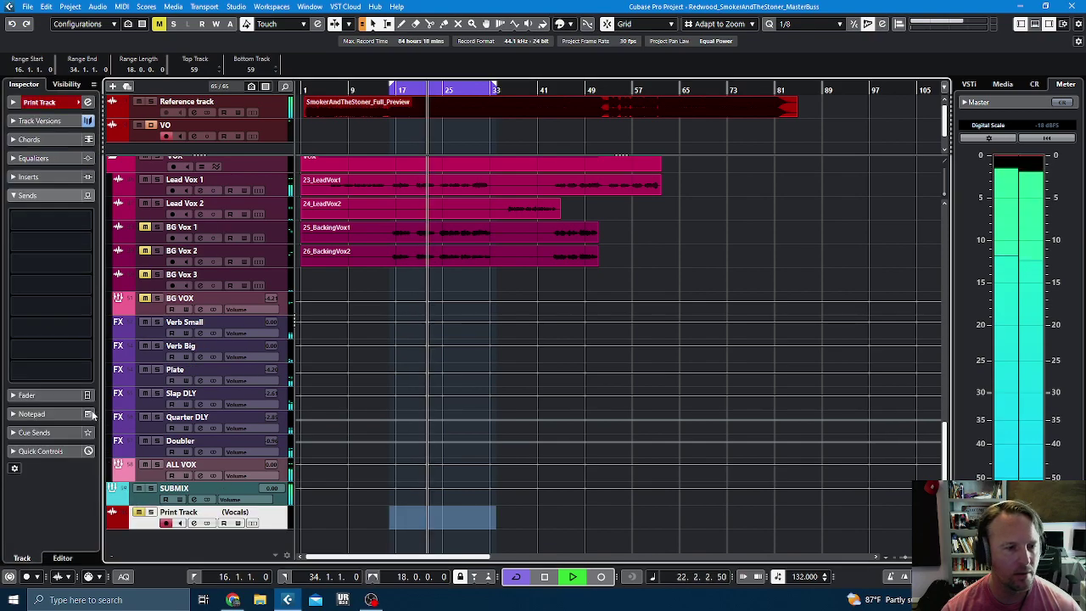
{"action": "left_click", "coordinate": [40, 120]}
{"action": "left_click", "coordinate": [38, 166]}
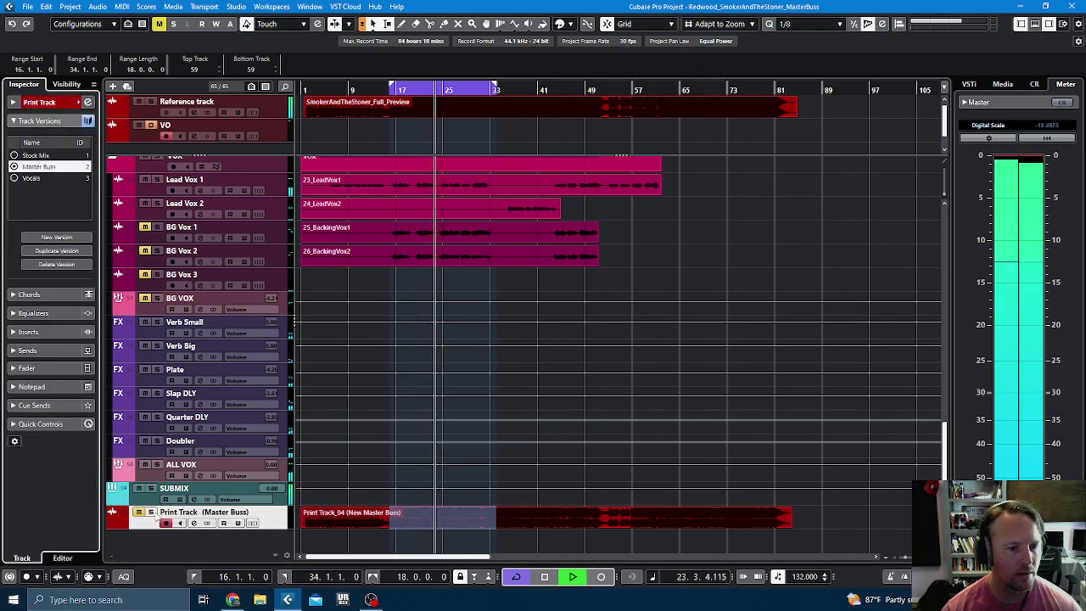
{"action": "left_click", "coordinate": [151, 512]}
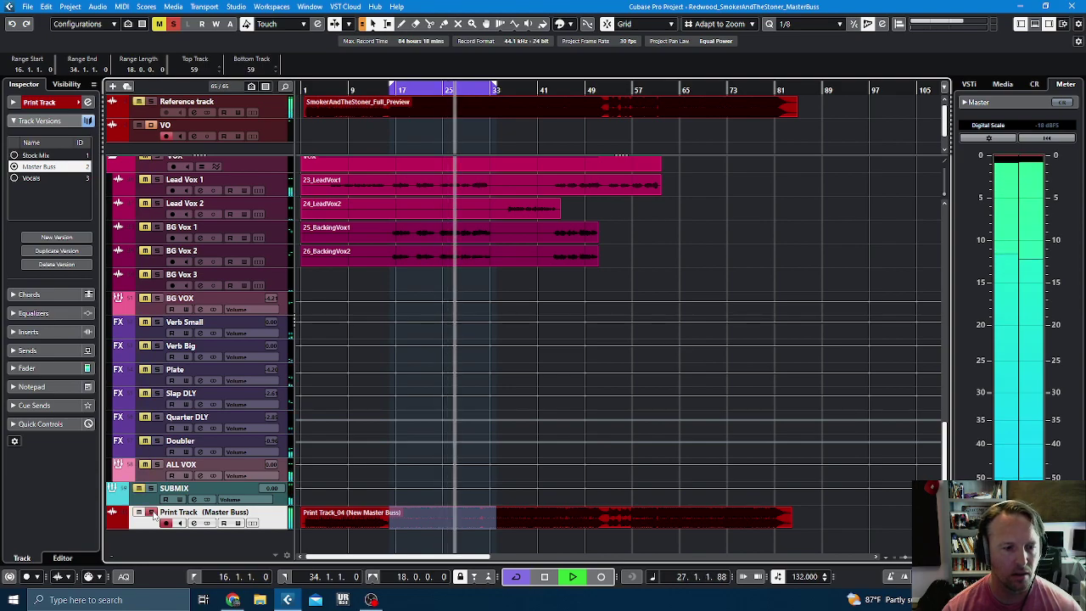
{"action": "left_click", "coordinate": [150, 512]}
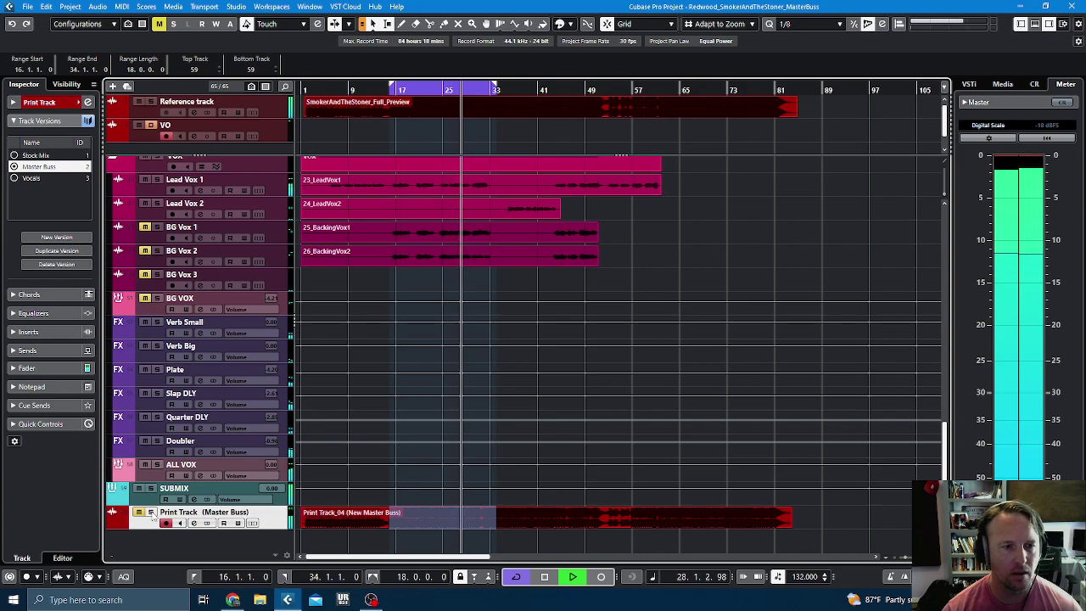
- Select the ALL VOX group and stop playback
{"action": "left_click", "coordinate": [277, 190]}
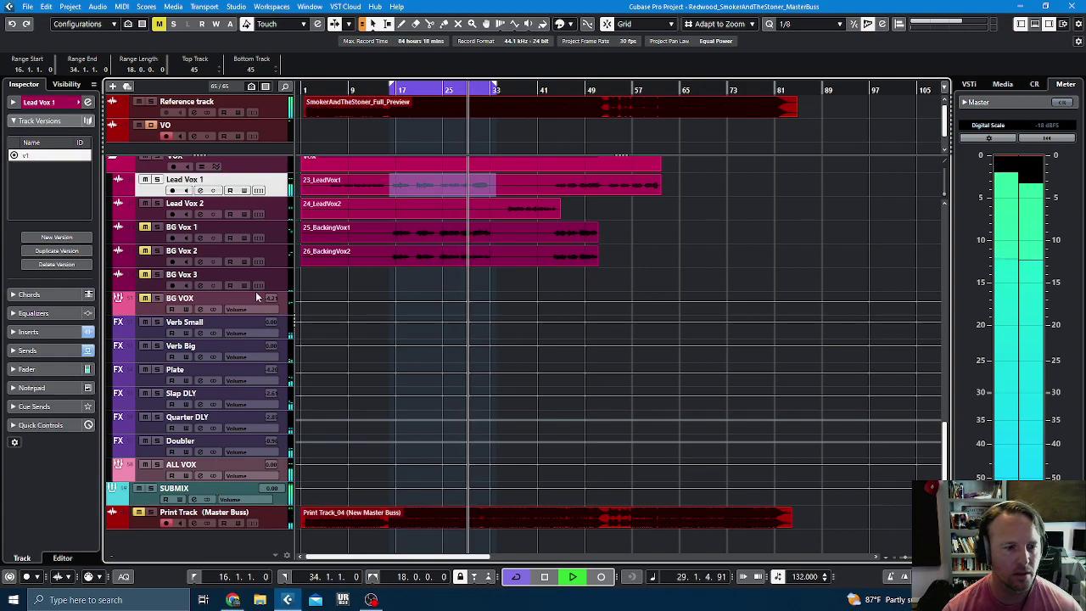
{"action": "left_click", "coordinate": [239, 475]}
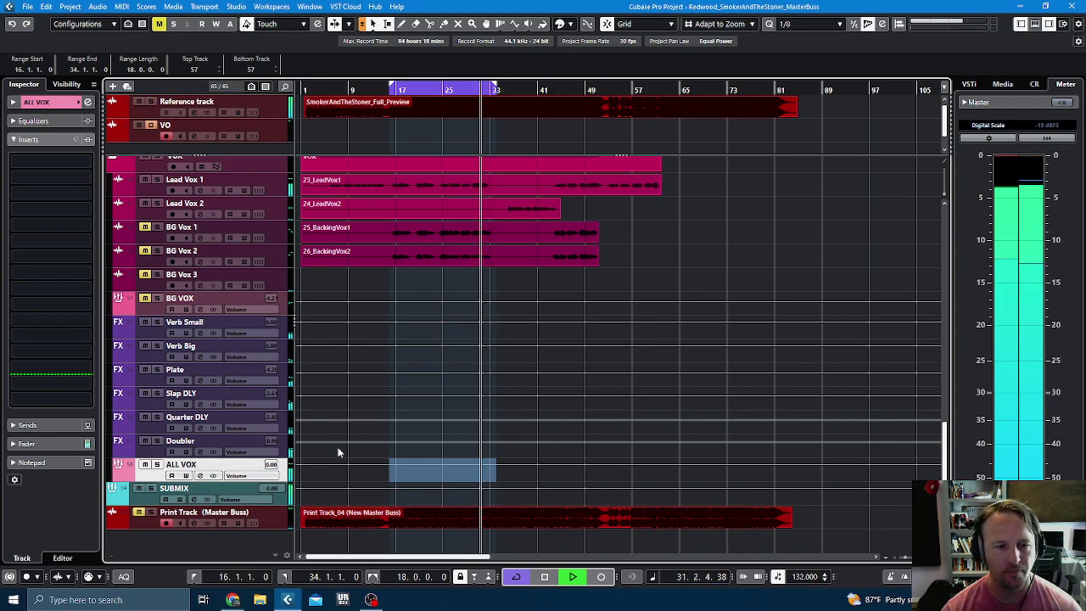
{"action": "left_click", "coordinate": [387, 395]}
{"action": "key", "text": "space"}
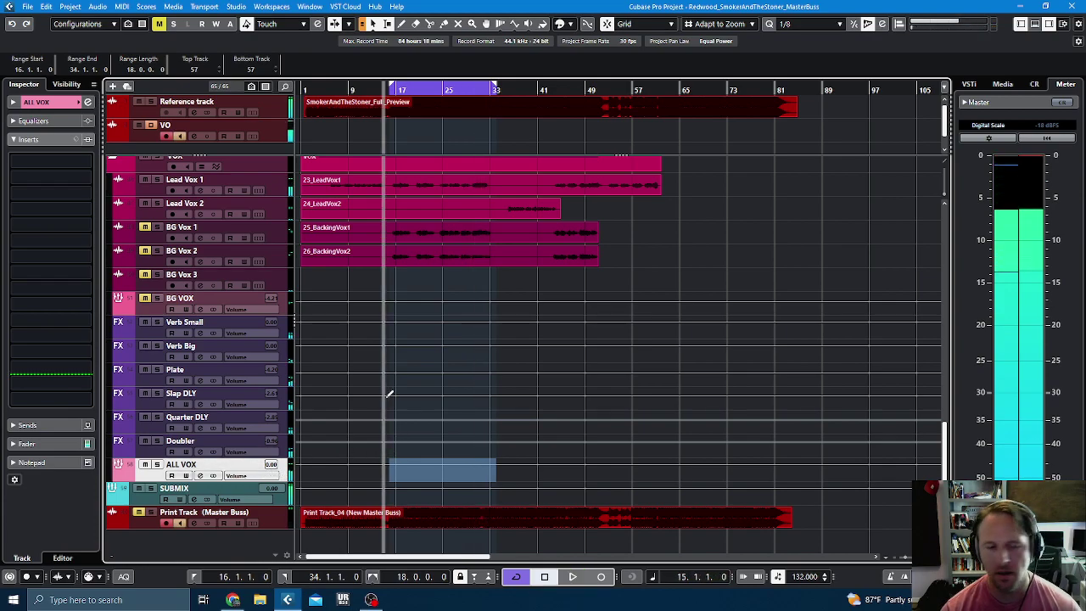
- Unmute the backing vocal tracks and the BG VOX group, and play the loop
{"action": "left_click", "coordinate": [273, 230]}
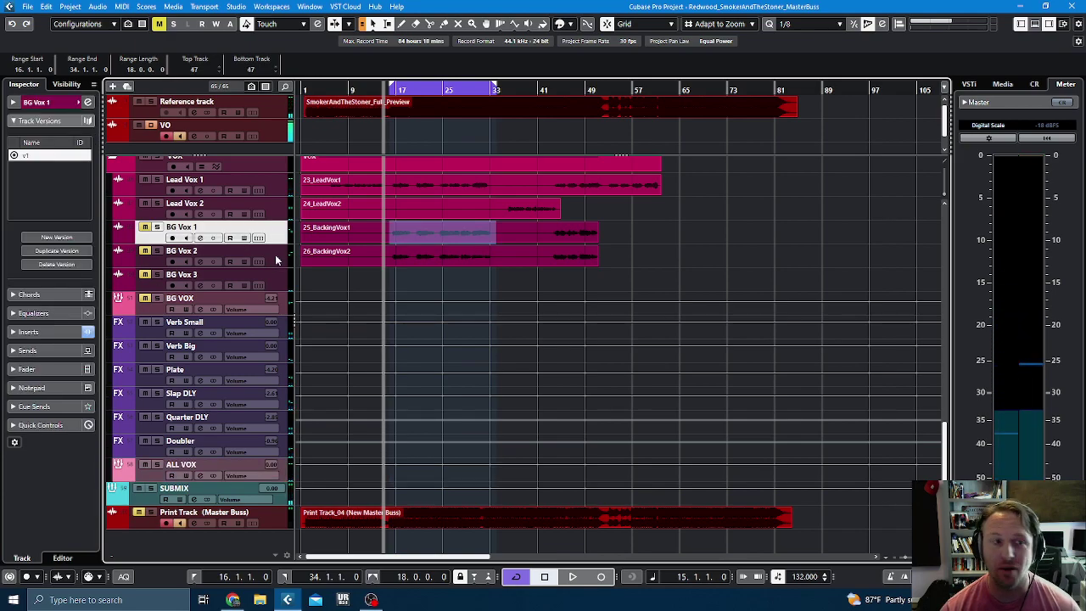
{"action": "left_click", "coordinate": [275, 257], "text": "shift"}
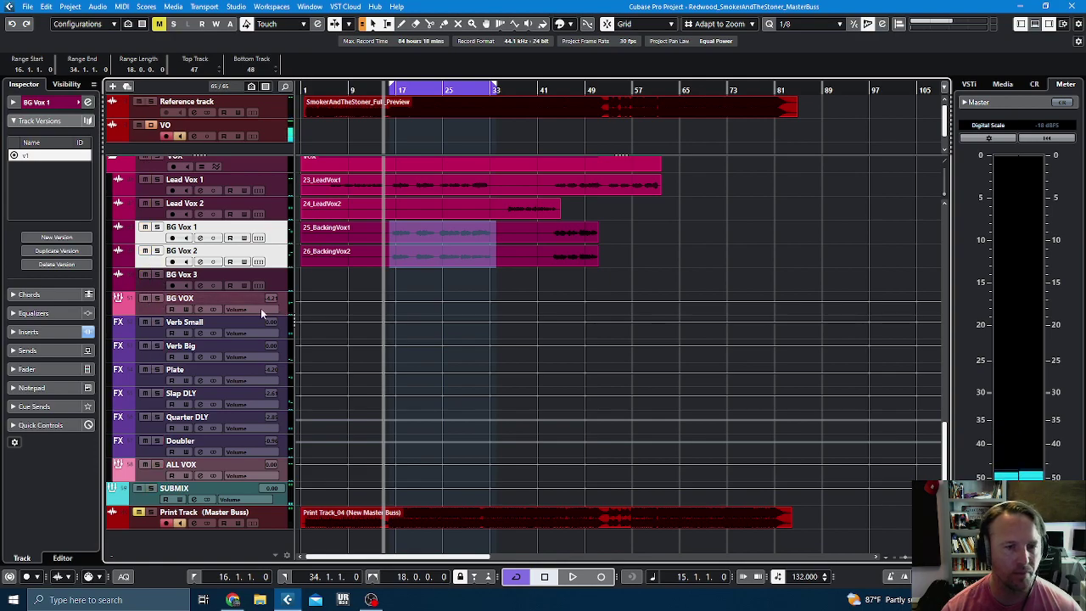
{"action": "key", "text": "space"}
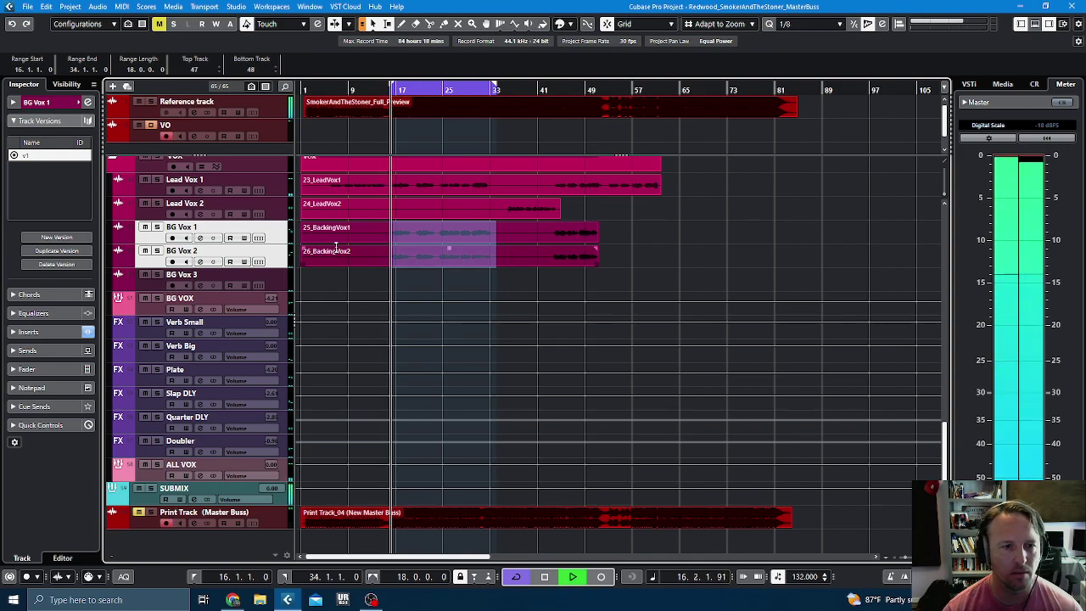
- Lower the BG VOX group level to -6.78 while the loop plays
{"action": "left_click", "coordinate": [280, 301]}
{"action": "left_click", "coordinate": [340, 301]}
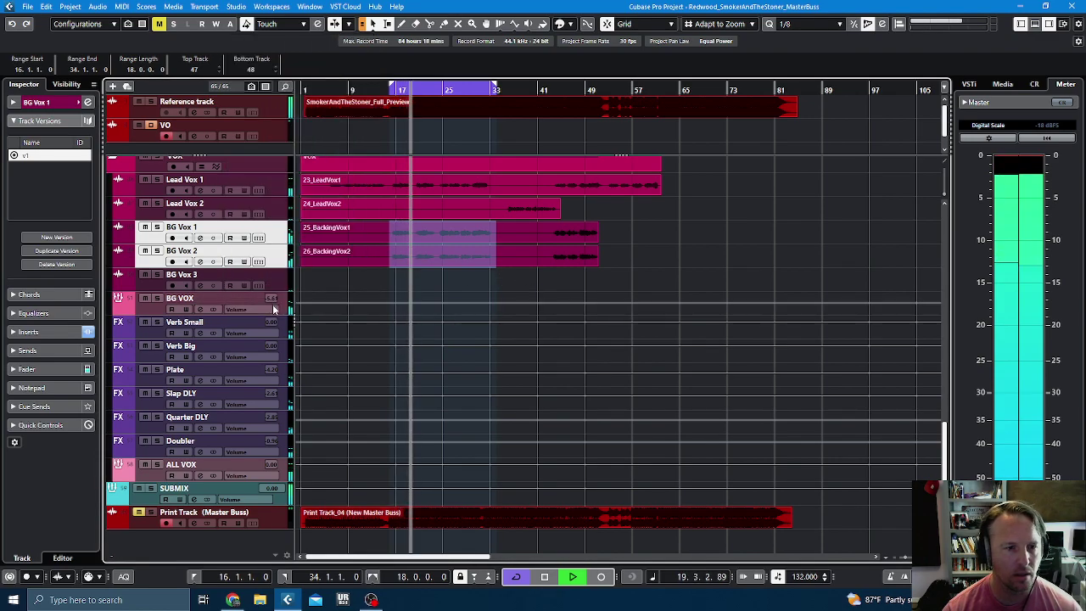
{"action": "left_click", "coordinate": [155, 308]}
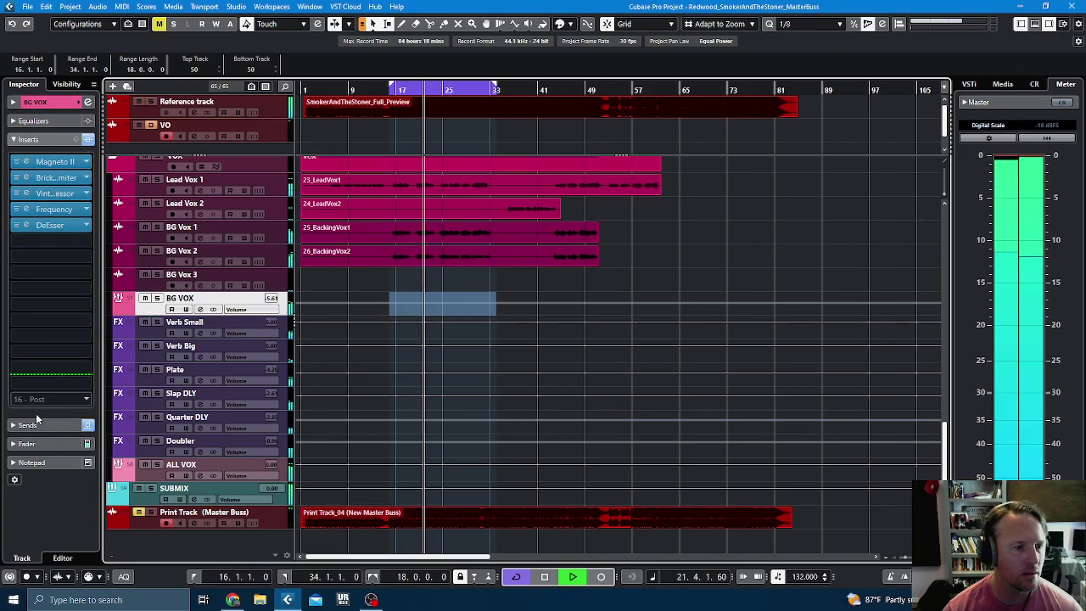
{"action": "left_click", "coordinate": [27, 443]}
{"action": "left_click_drag", "start_coordinate": [32, 298], "coordinate": [32, 298]}
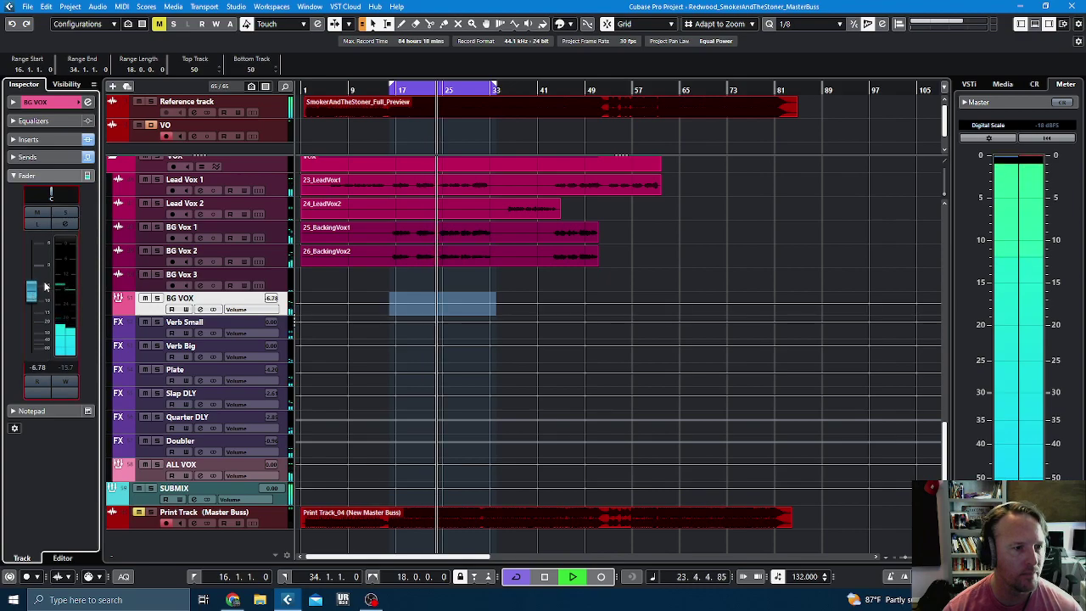
- Stop playback with BG VOX soloed and remove all insert effects from the group
{"action": "left_click", "coordinate": [29, 140]}
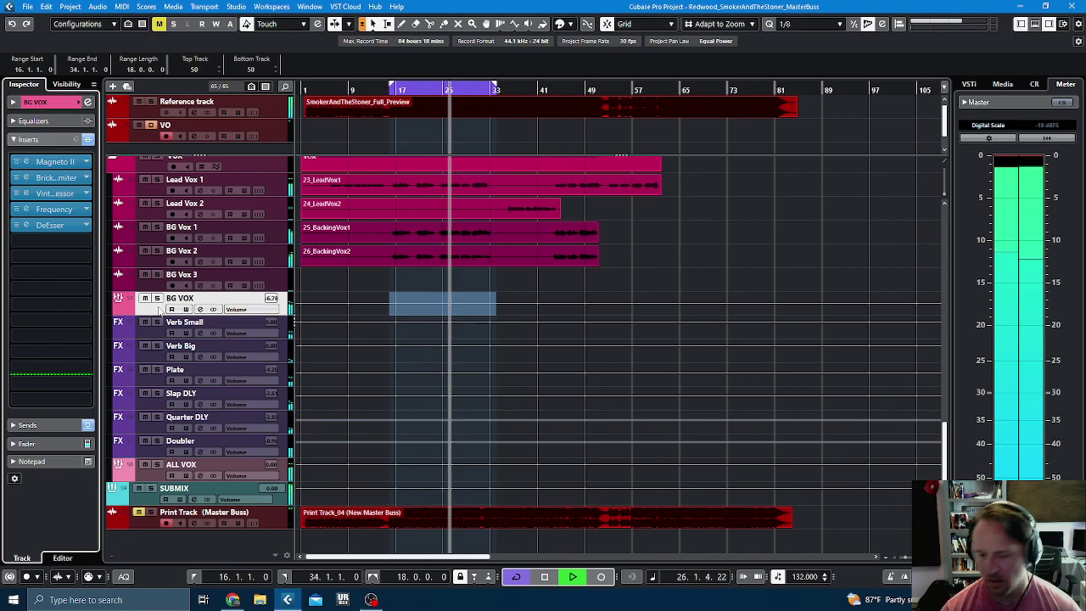
{"action": "key", "text": "space"}
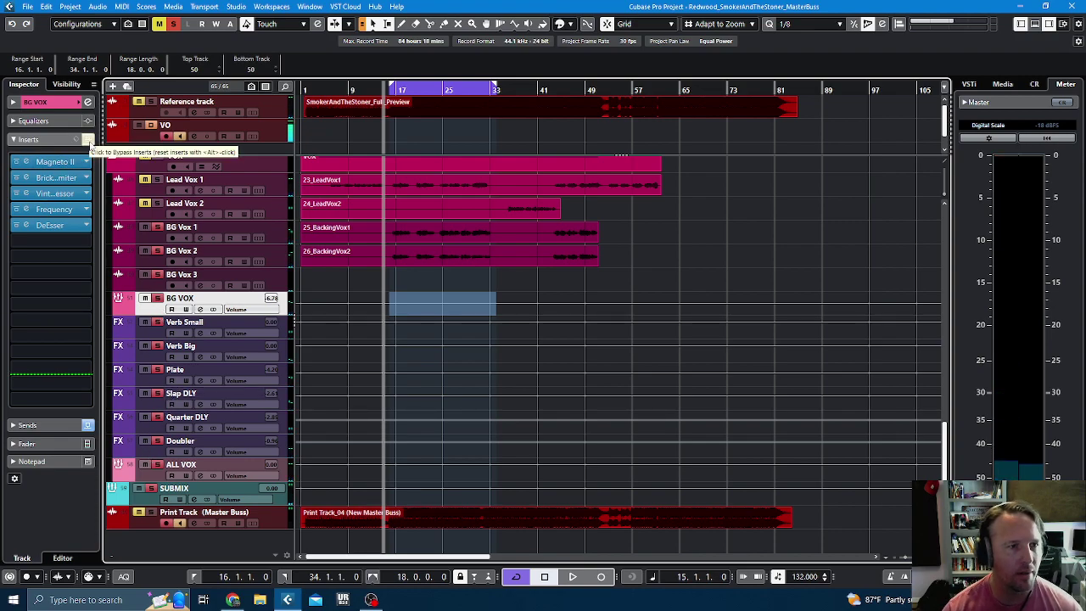
{"action": "left_click", "coordinate": [87, 140], "text": "alt"}
{"action": "key", "text": "Return"}
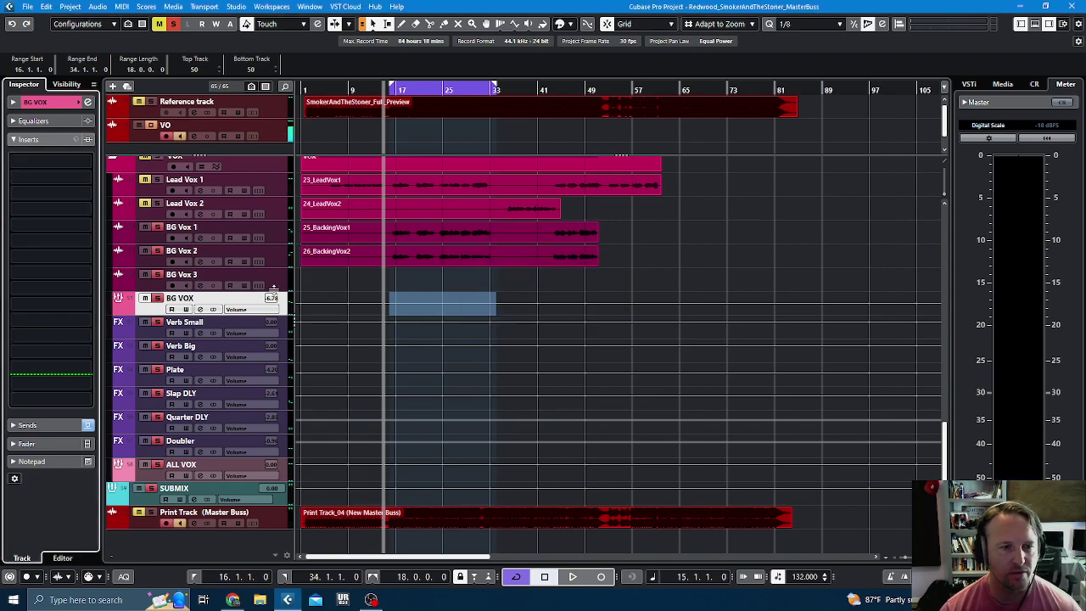
- Display the insert effects on the BG Vox 1 track to review its processing chain
{"action": "left_click", "coordinate": [282, 243]}
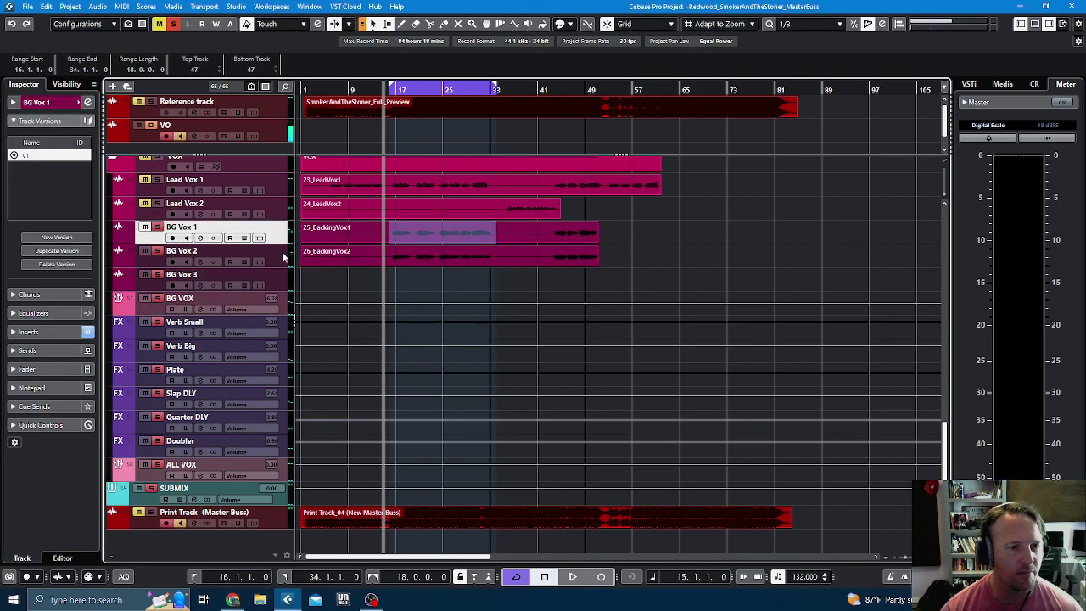
{"action": "left_click", "coordinate": [40, 120]}
{"action": "left_click", "coordinate": [62, 180]}
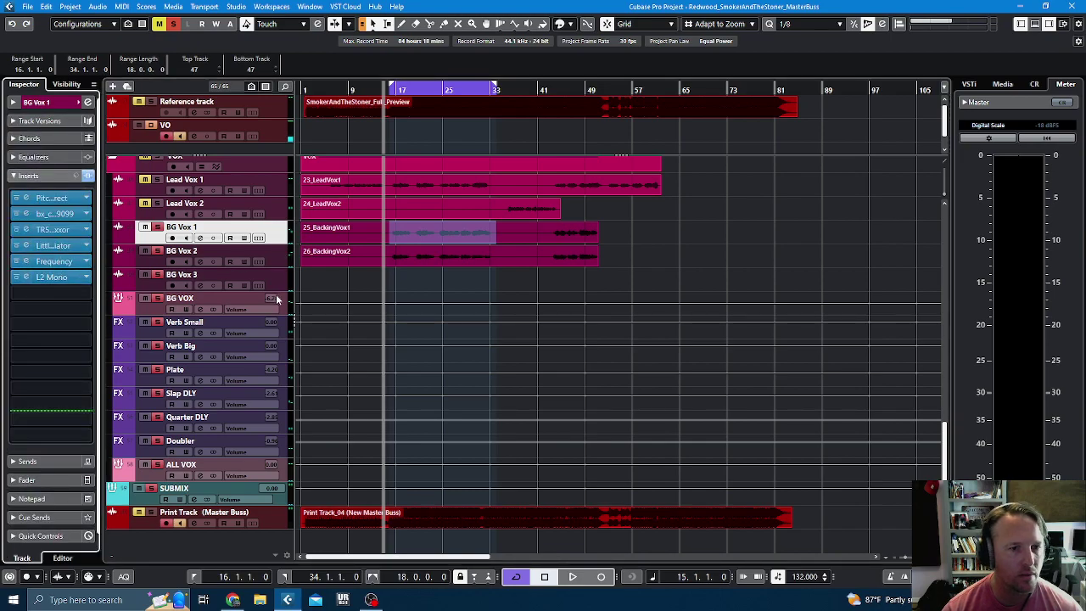
- Search the effects list for MJUC in the first insert slot of the BG VOX group, and clear the search
{"action": "left_click", "coordinate": [151, 312]}
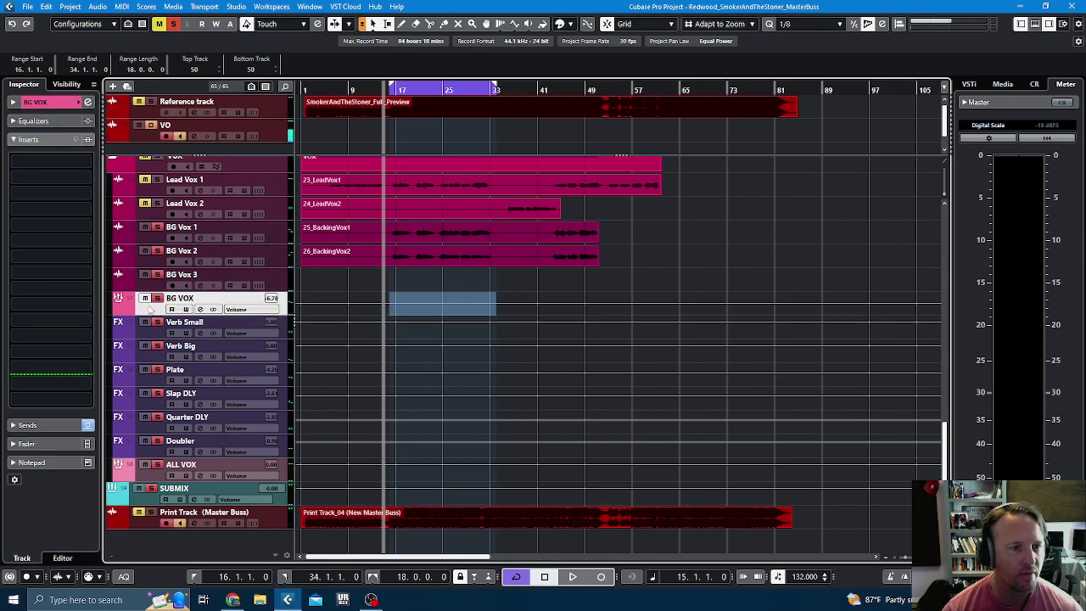
{"action": "left_click", "coordinate": [51, 162]}
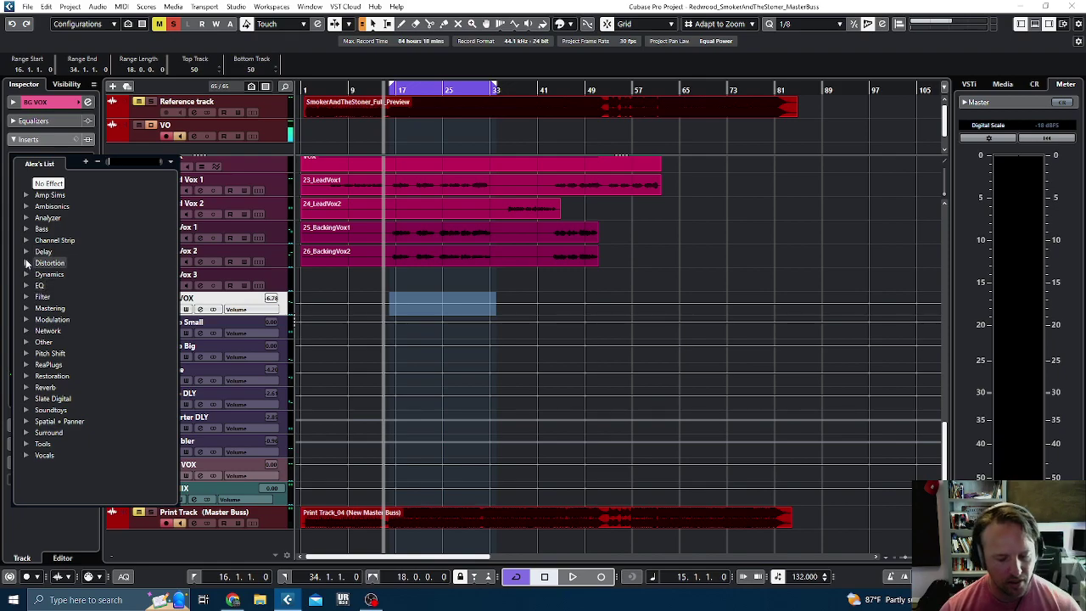
{"action": "type", "text": "mjuc"}
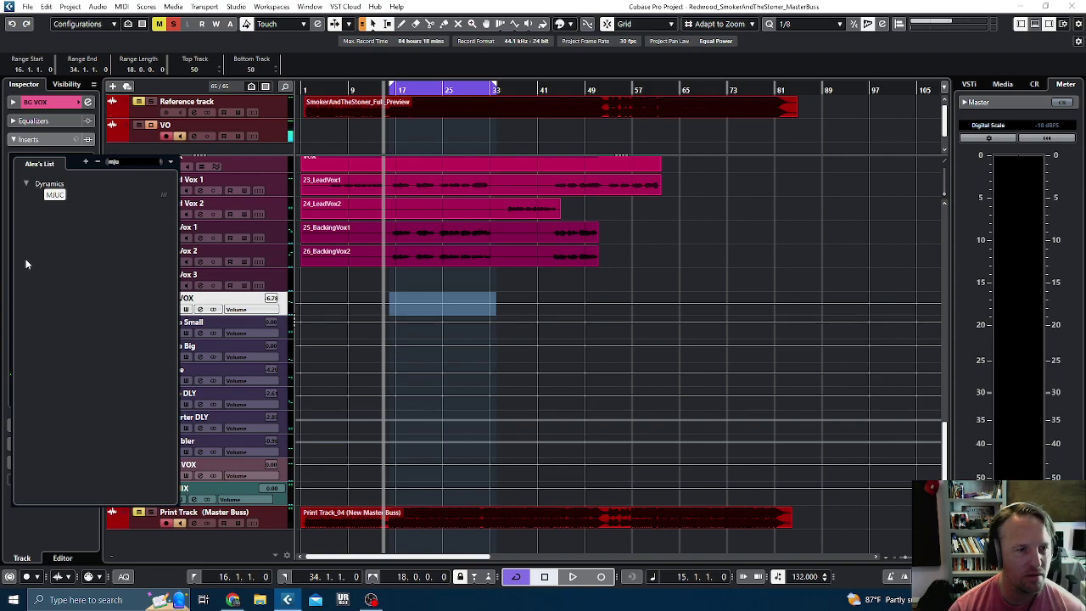
{"action": "key", "text": "BackSpace"}
{"action": "key", "text": "BackSpace"}
{"action": "key", "text": "BackSpace"}
{"action": "key", "text": "BackSpace"}
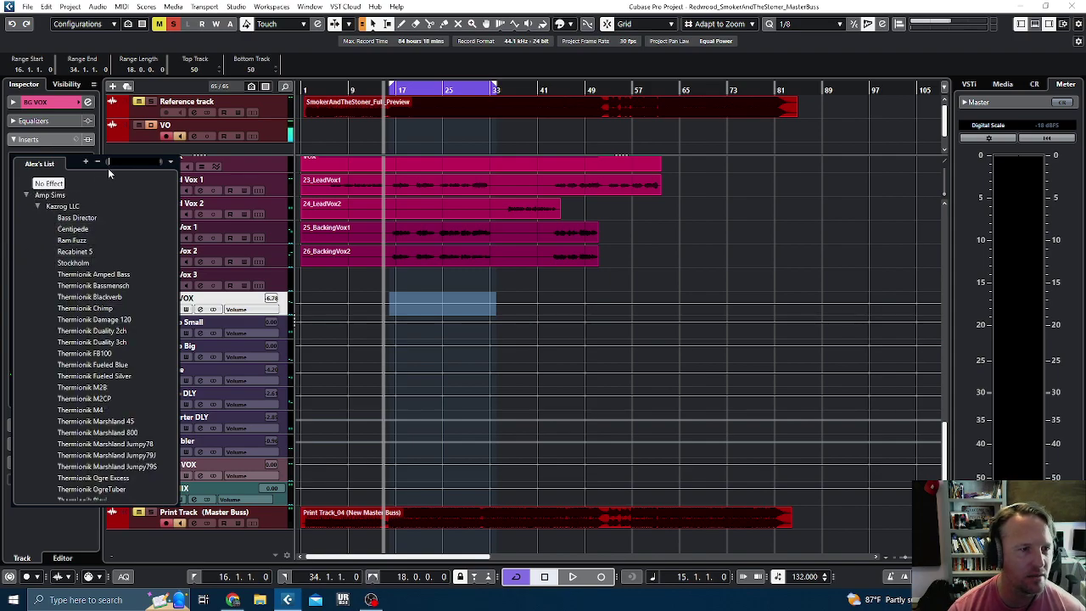
- Load the Purple Audio MC 77 from the Dynamics category into the first insert of the BG VOX group
{"action": "left_click", "coordinate": [98, 161]}
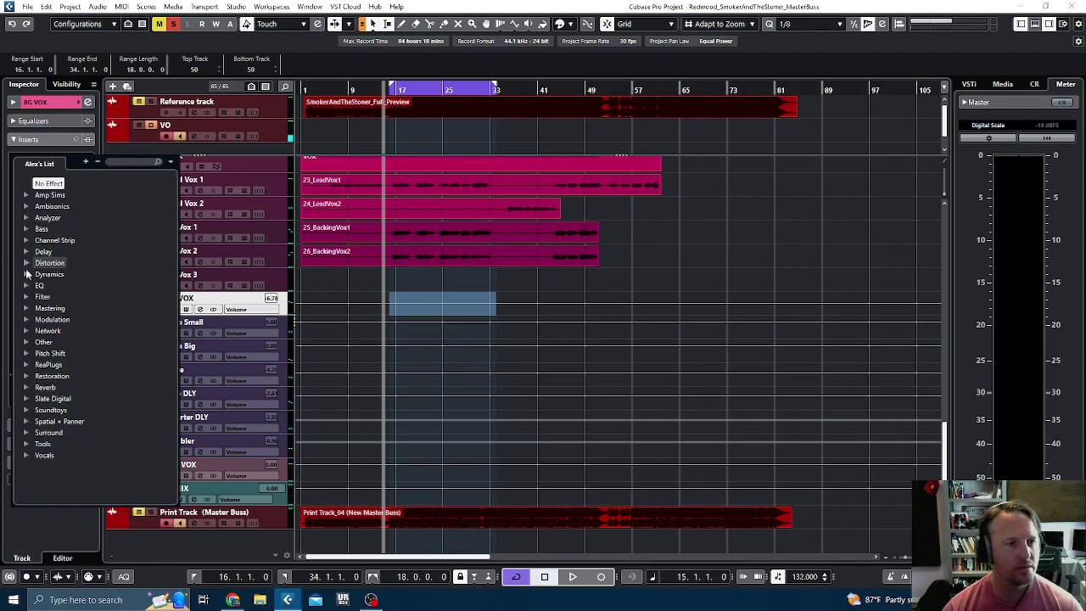
{"action": "left_click", "coordinate": [27, 274]}
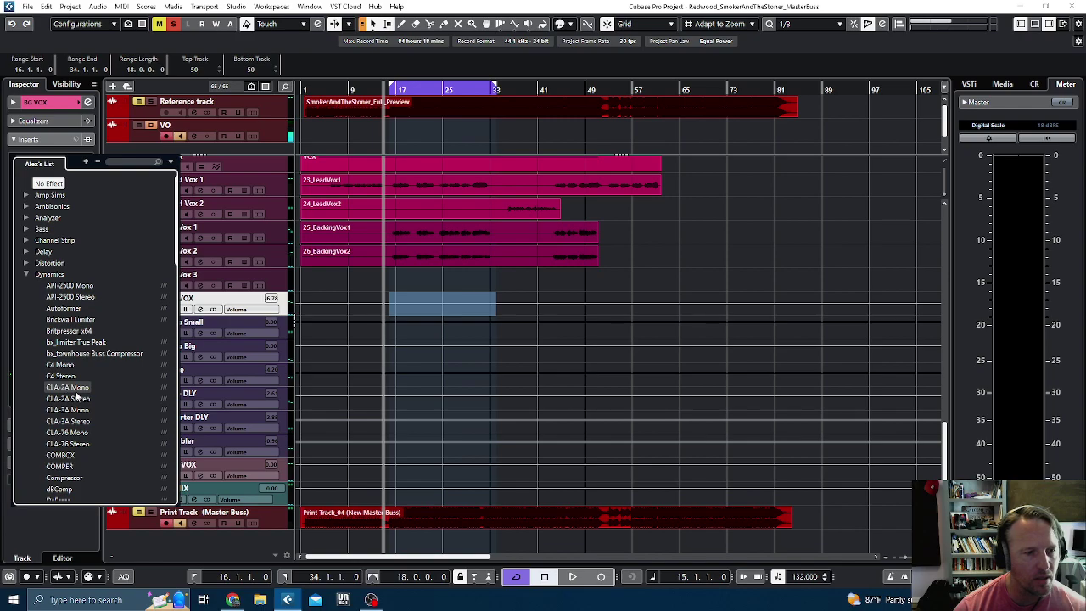
{"action": "scroll", "coordinate": [76, 394], "scroll_direction": "down", "scroll_amount": 5}
{"action": "scroll", "coordinate": [76, 394], "scroll_direction": "down", "scroll_amount": 5}
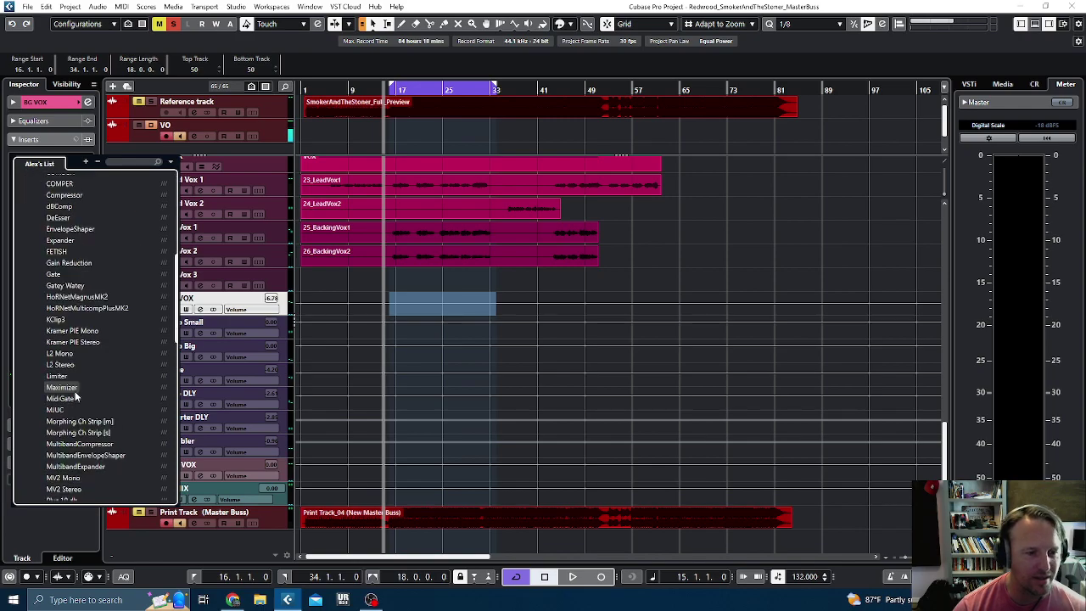
{"action": "scroll", "coordinate": [85, 404], "scroll_direction": "down", "scroll_amount": 2}
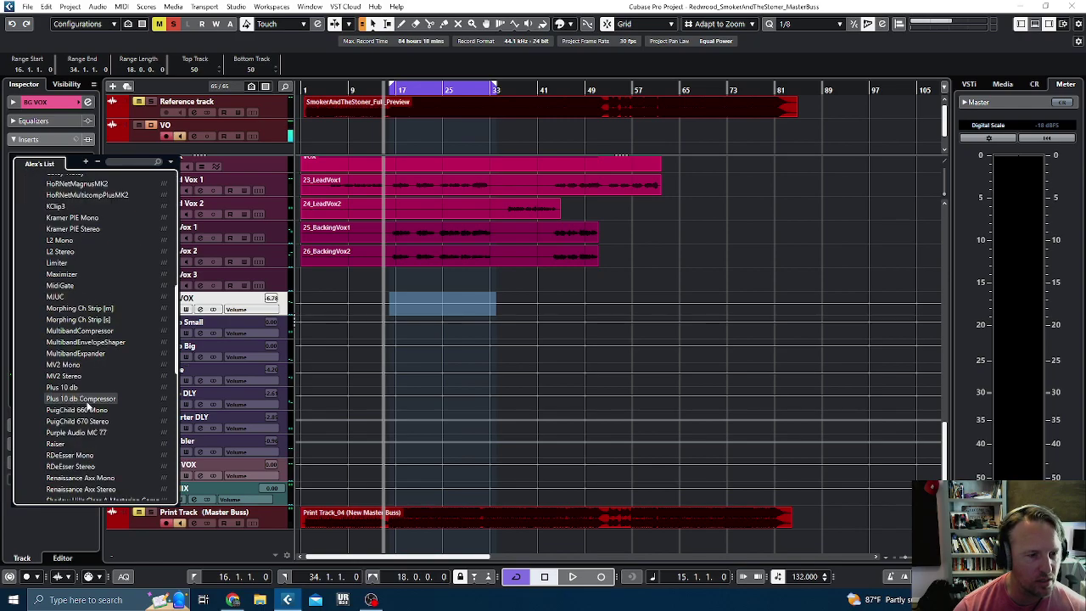
{"action": "scroll", "coordinate": [87, 407], "scroll_direction": "down", "scroll_amount": 3}
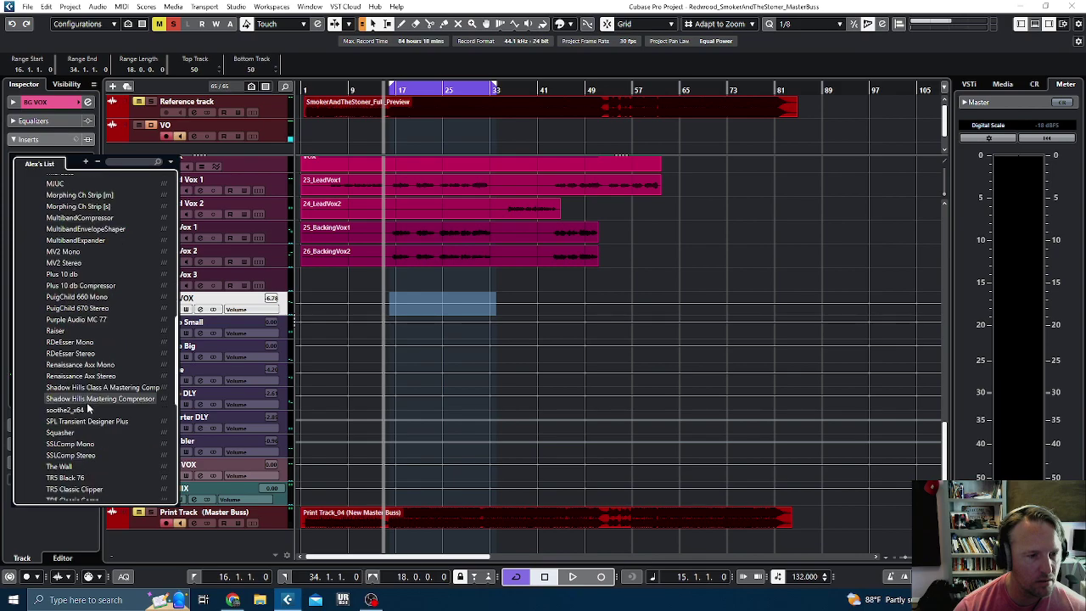
{"action": "scroll", "coordinate": [88, 409], "scroll_direction": "down", "scroll_amount": 2}
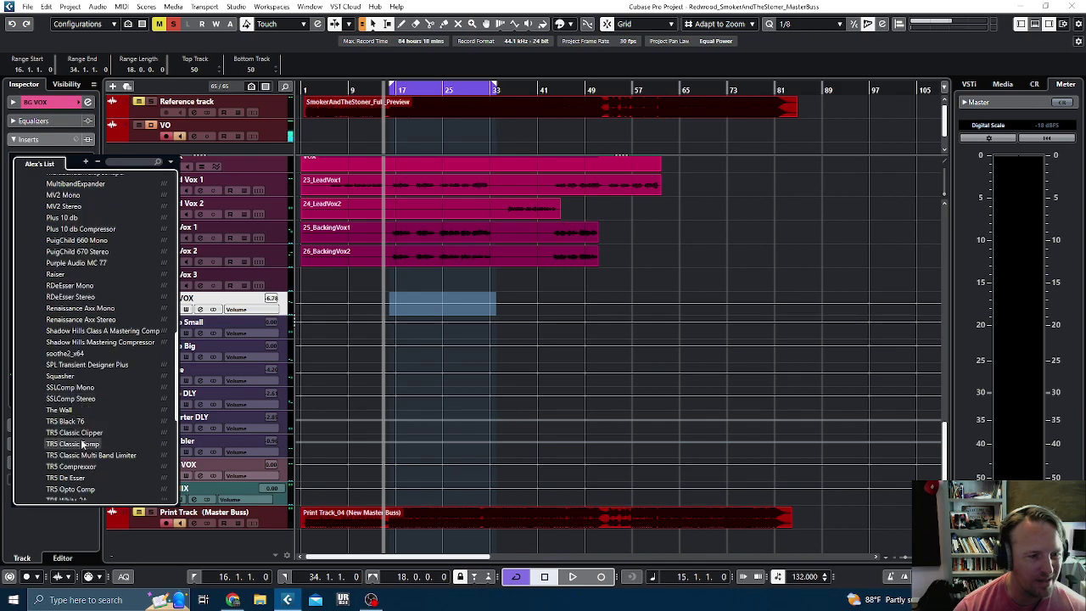
{"action": "scroll", "coordinate": [87, 441], "scroll_direction": "down", "scroll_amount": 3}
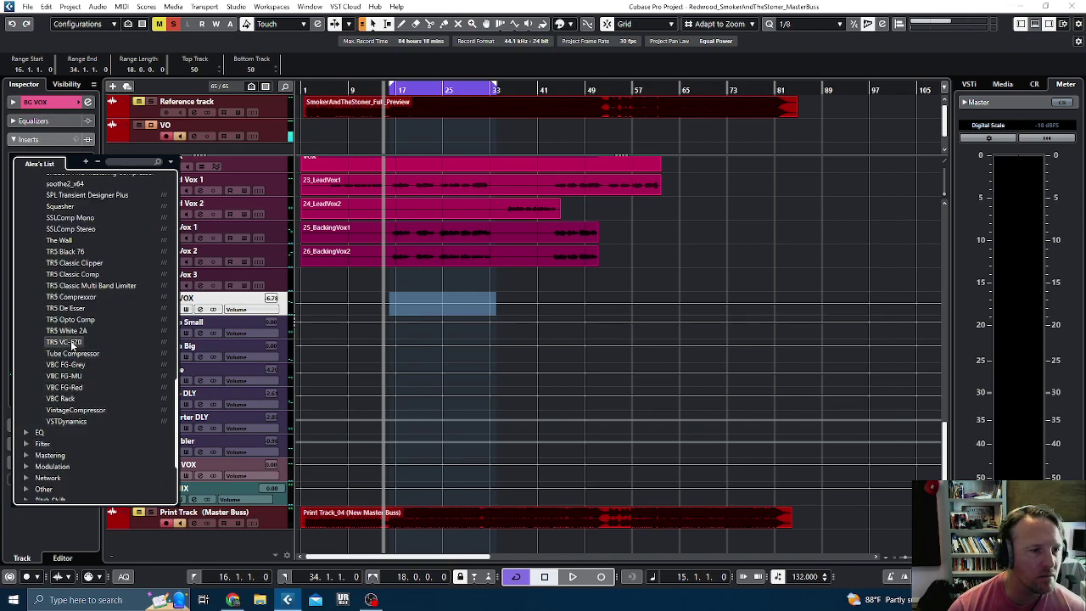
{"action": "scroll", "coordinate": [61, 251], "scroll_direction": "up", "scroll_amount": 2}
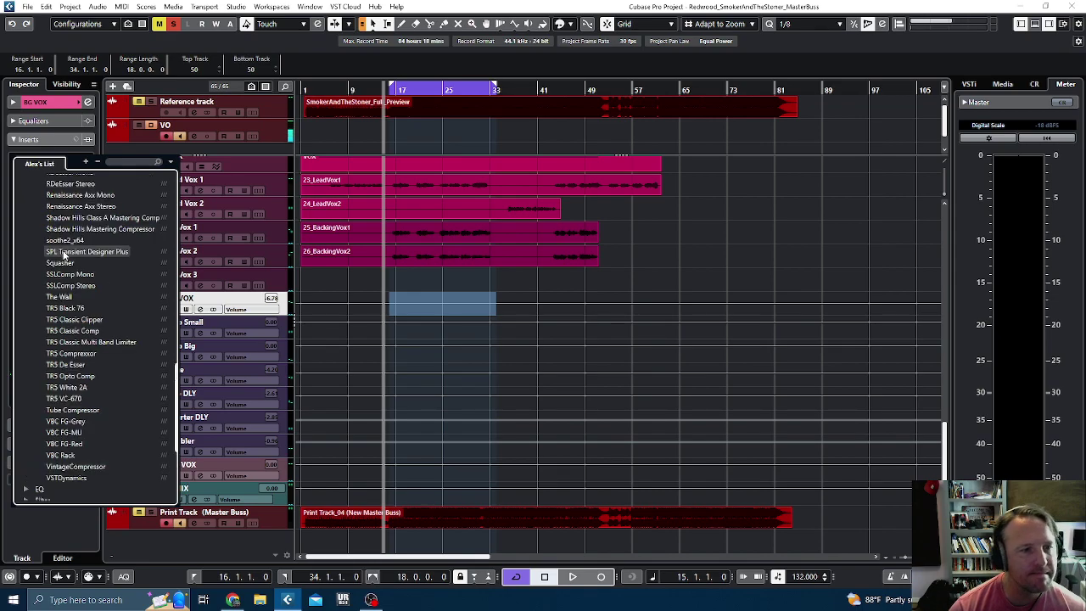
{"action": "scroll", "coordinate": [64, 251], "scroll_direction": "up", "scroll_amount": 2}
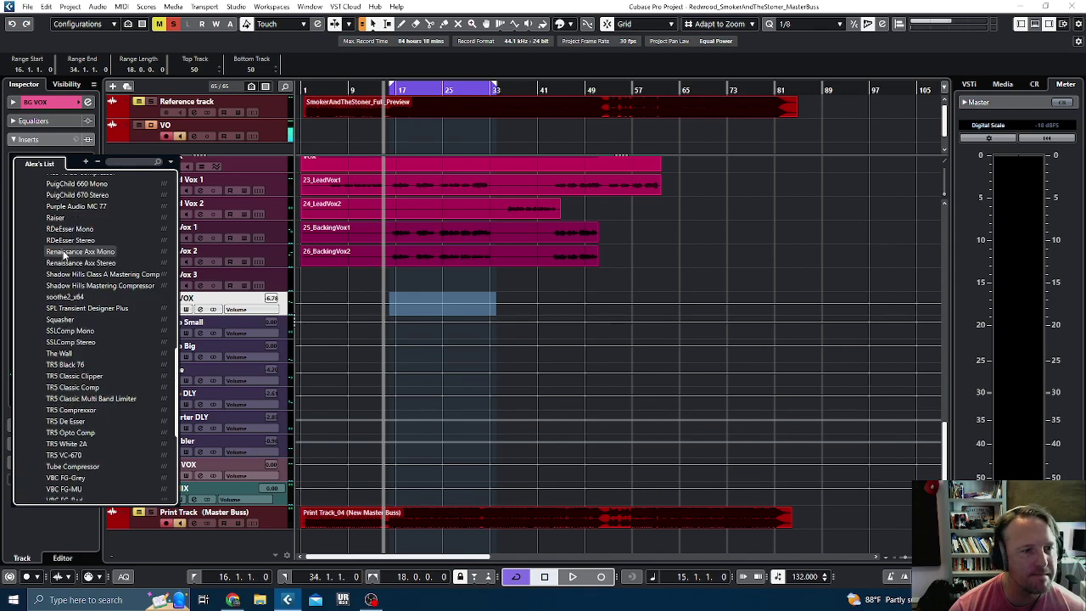
{"action": "left_click", "coordinate": [91, 207]}
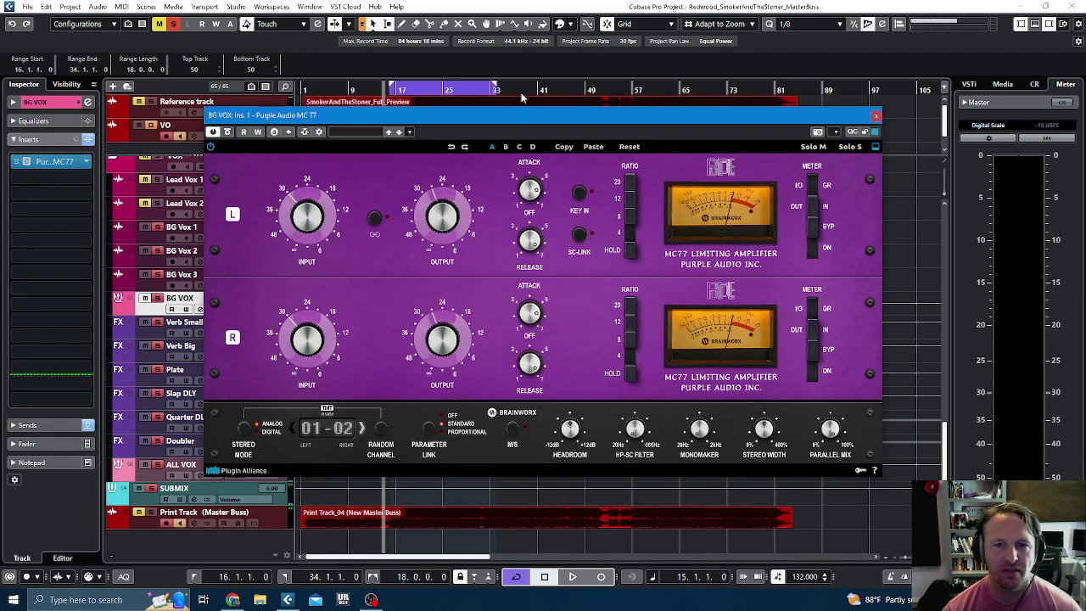
- Adjust the MC 77's ratio and play the loop through the compressor
{"action": "left_click", "coordinate": [631, 202]}
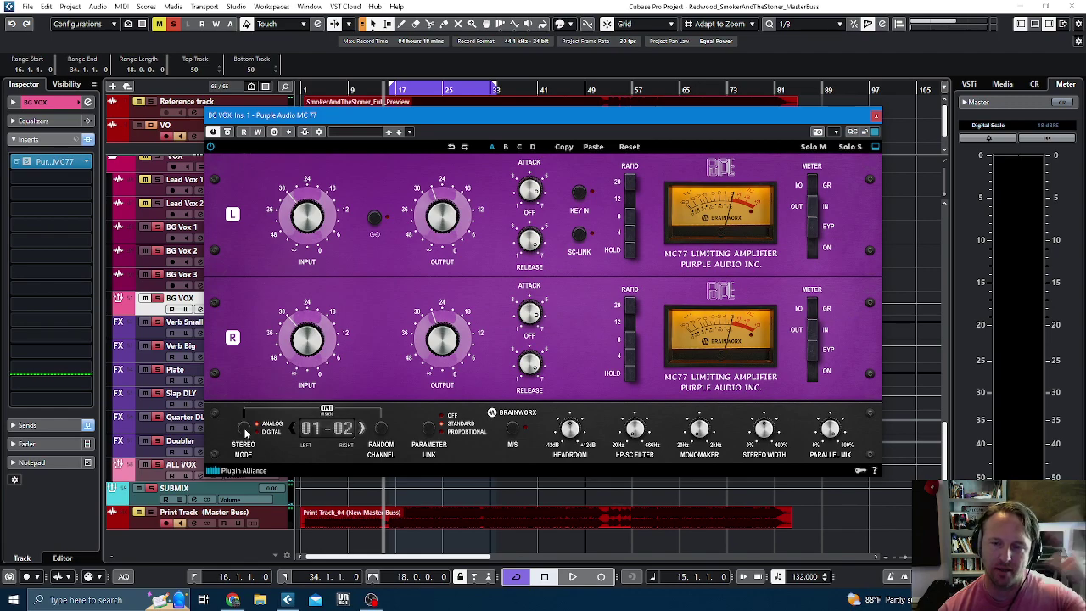
{"action": "key", "text": "space"}
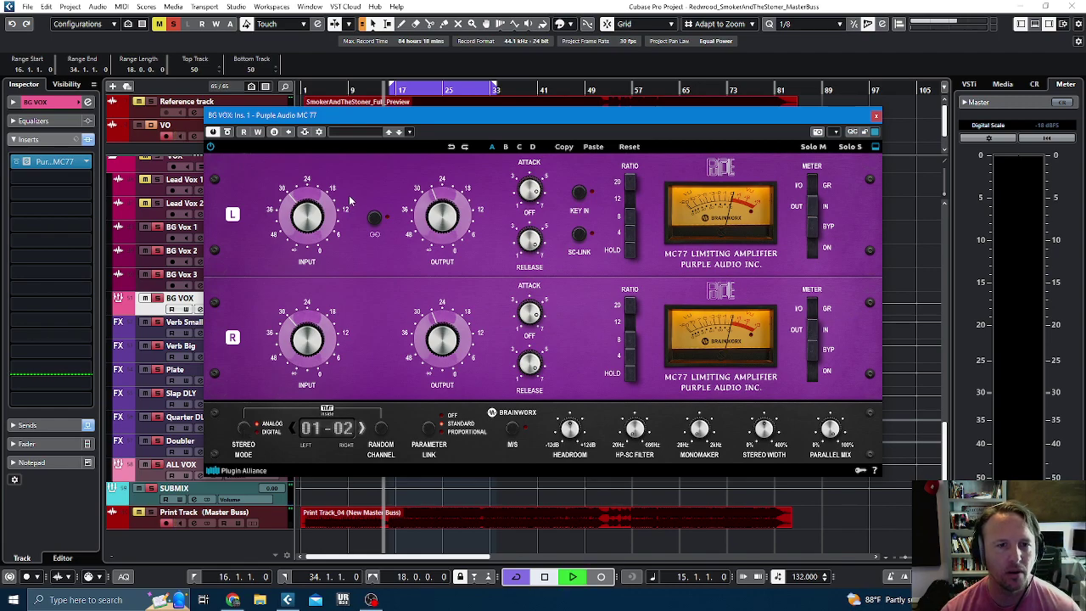
{"action": "left_click_drag", "start_coordinate": [330, 114], "coordinate": [425, 111]}
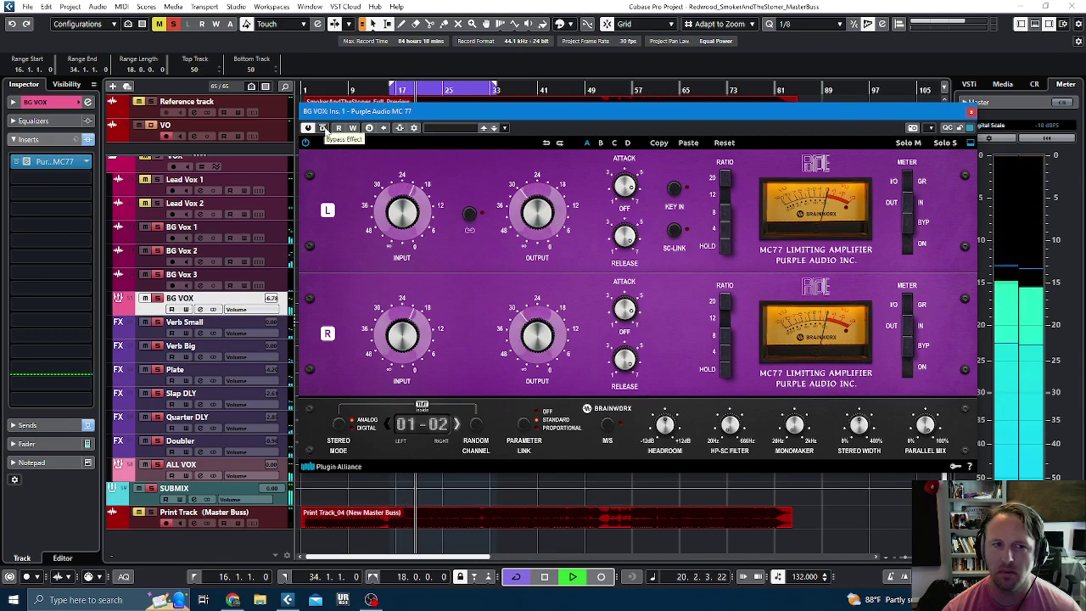
- Compare the backing vocals with the MC 77 bypassed and active, stop playback and close the plug-in
{"action": "left_click", "coordinate": [323, 129]}
{"action": "left_click", "coordinate": [323, 129]}
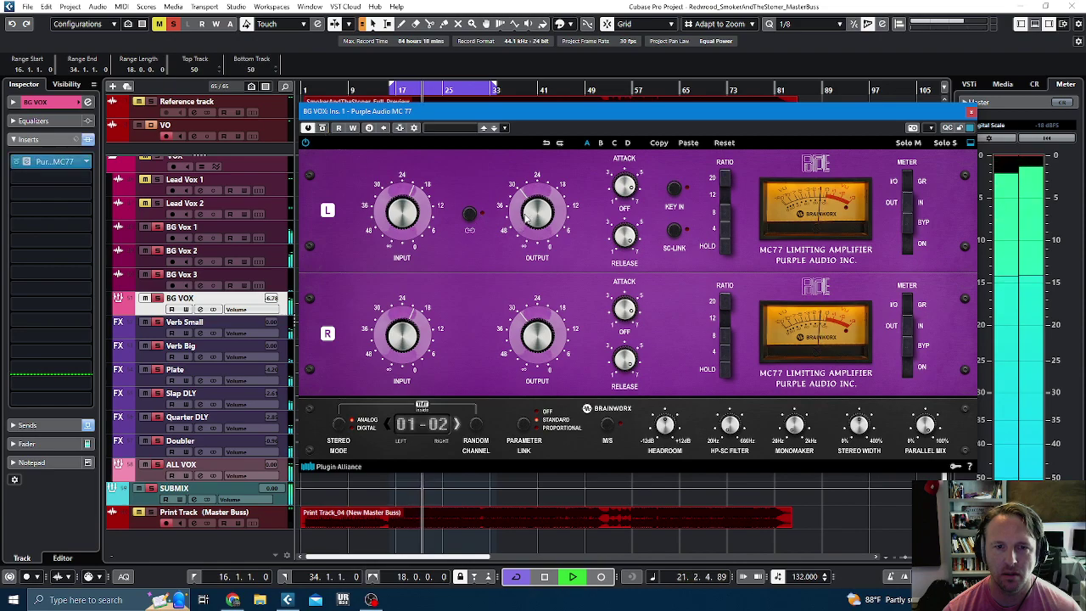
{"action": "left_click", "coordinate": [322, 128]}
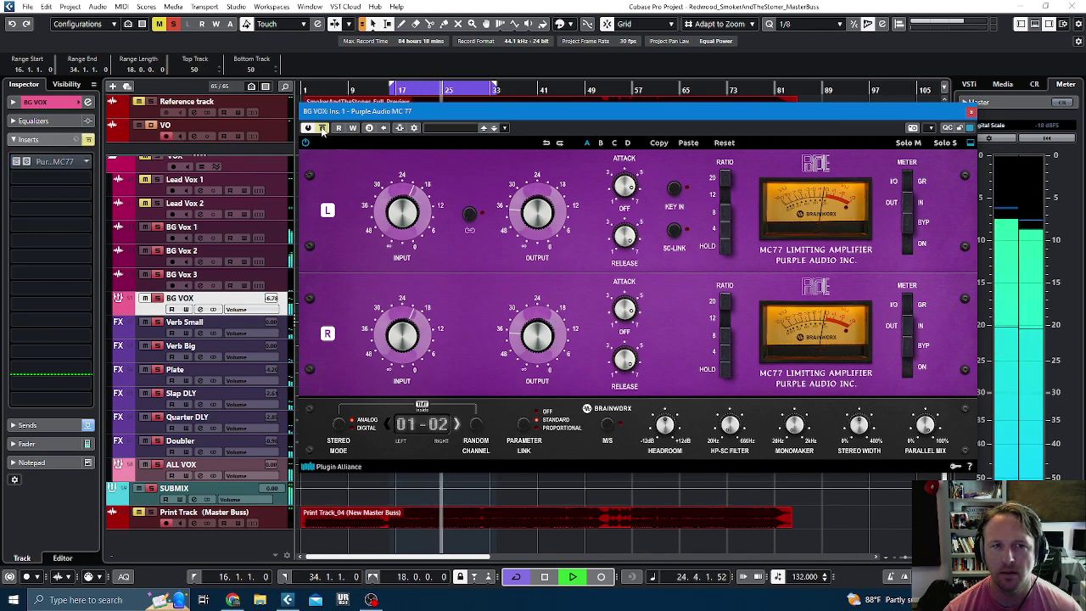
{"action": "left_click", "coordinate": [323, 128]}
{"action": "left_click", "coordinate": [322, 128]}
{"action": "left_click", "coordinate": [322, 128]}
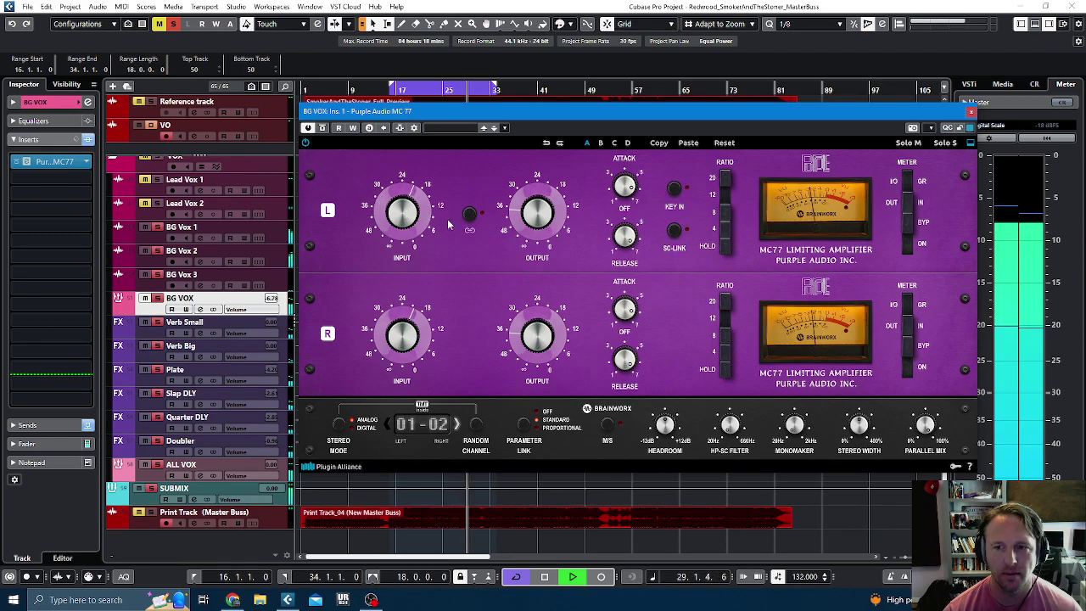
{"action": "key", "text": "space"}
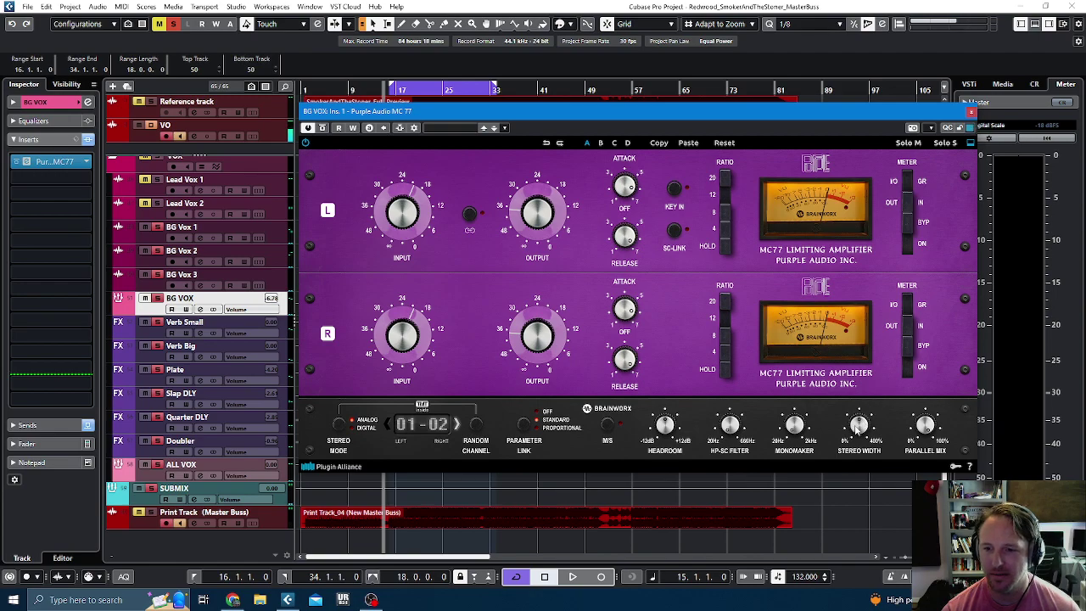
{"action": "left_click", "coordinate": [971, 114]}
- Show the MixConsole with BG Vox 1 selected and solo Lead Vox 1 alongside the backing vocals
{"action": "left_click", "coordinate": [277, 242]}
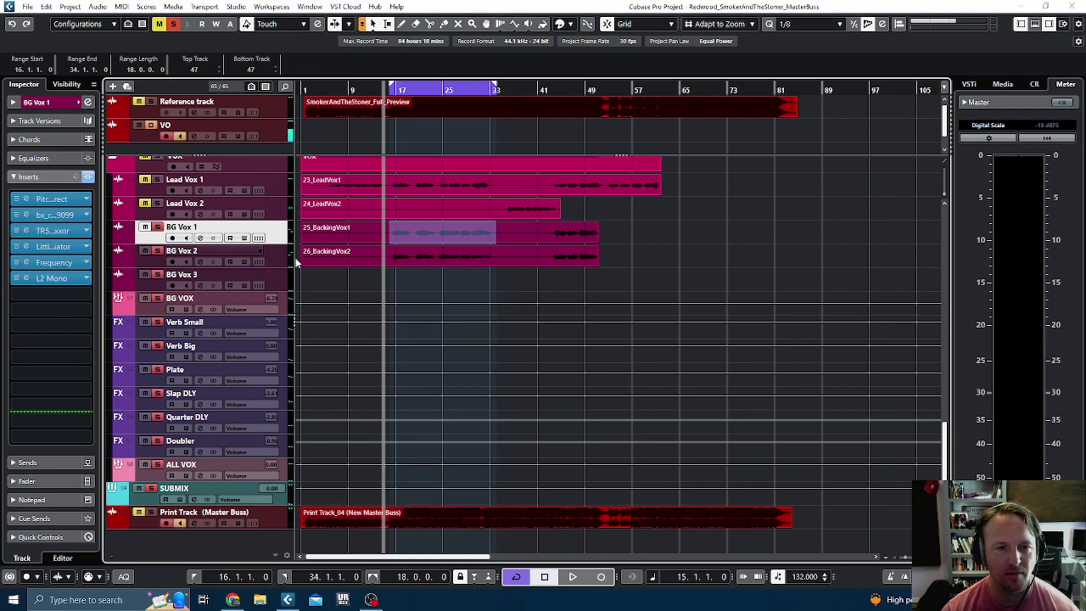
{"action": "key", "text": "F3"}
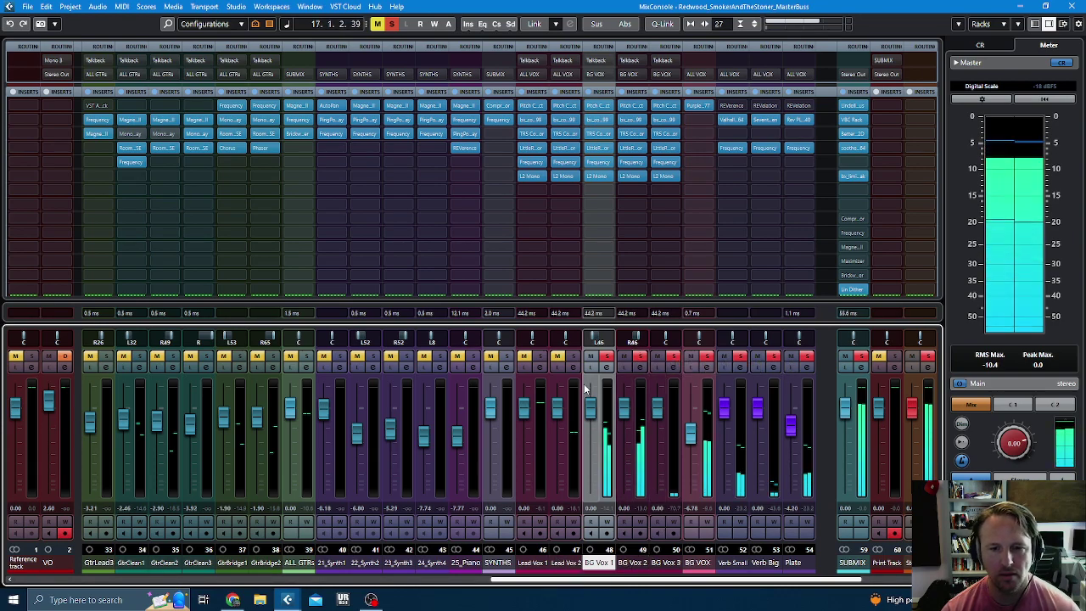
{"action": "left_click", "coordinate": [540, 356]}
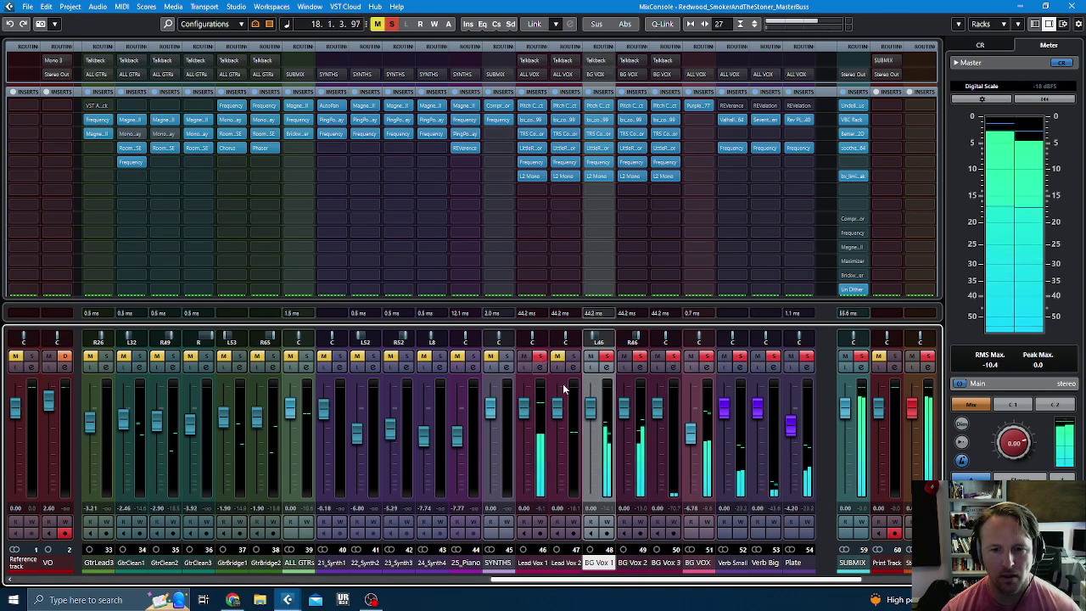
- Select BG Vox 1 and BG Vox 2 together and lower both faders to -1.37
{"action": "left_click", "coordinate": [632, 563]}
{"action": "left_click", "coordinate": [596, 562], "text": "ctrl"}
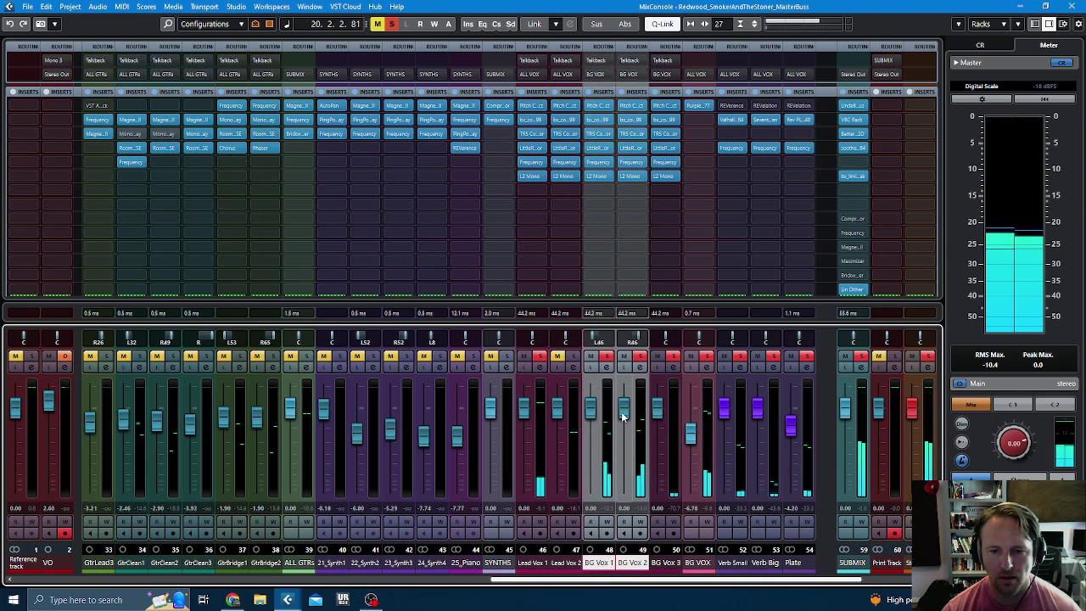
{"action": "left_click_drag", "start_coordinate": [623, 414], "coordinate": [622, 425]}
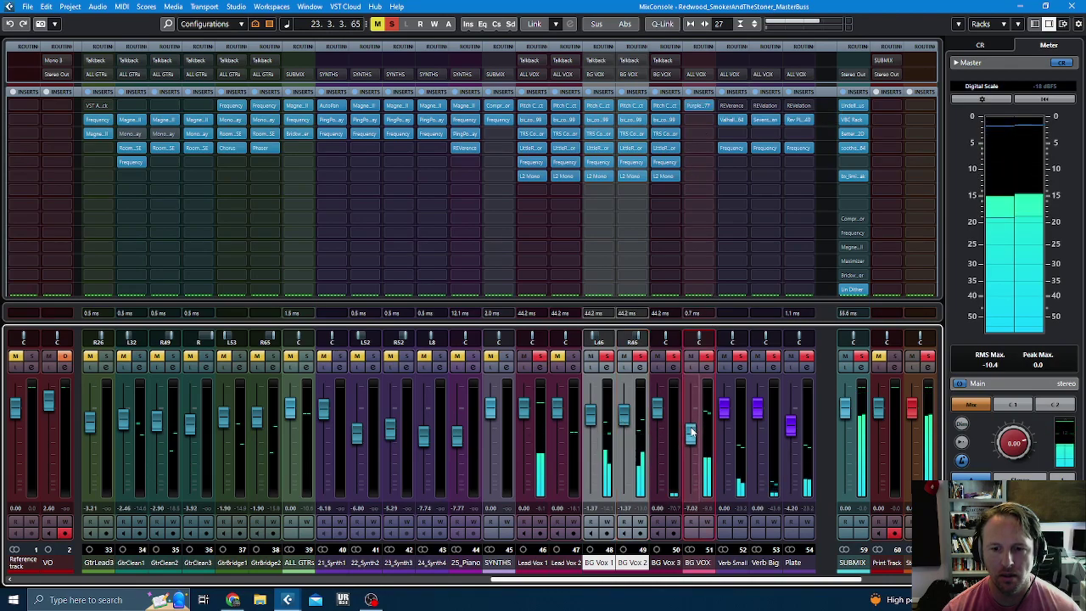
- Load the Frequency EQ into the second insert of the BG VOX group
{"action": "left_click", "coordinate": [697, 118]}
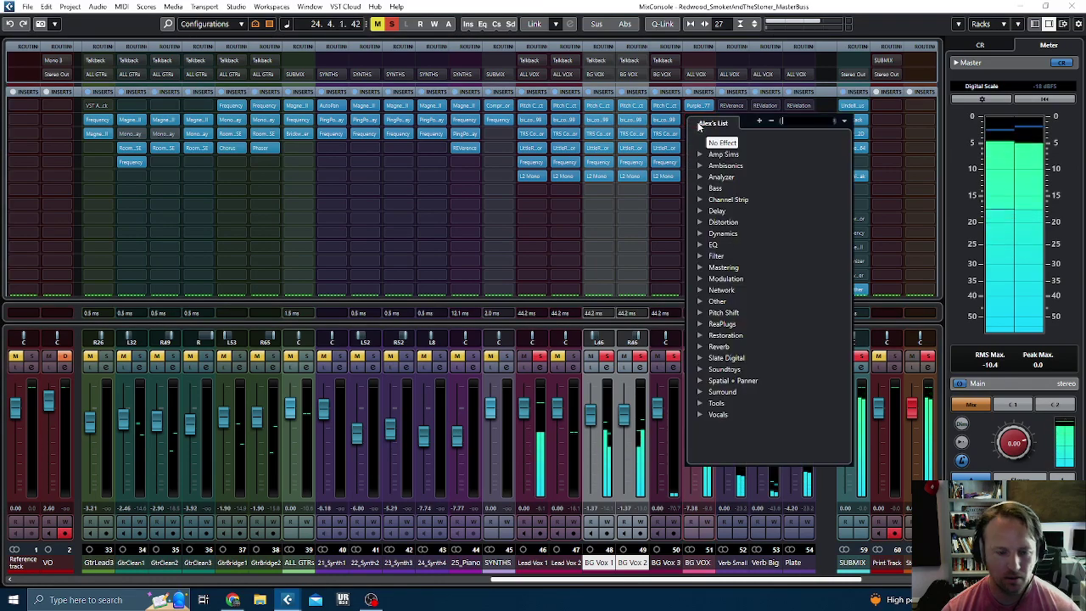
{"action": "left_click", "coordinate": [699, 124]}
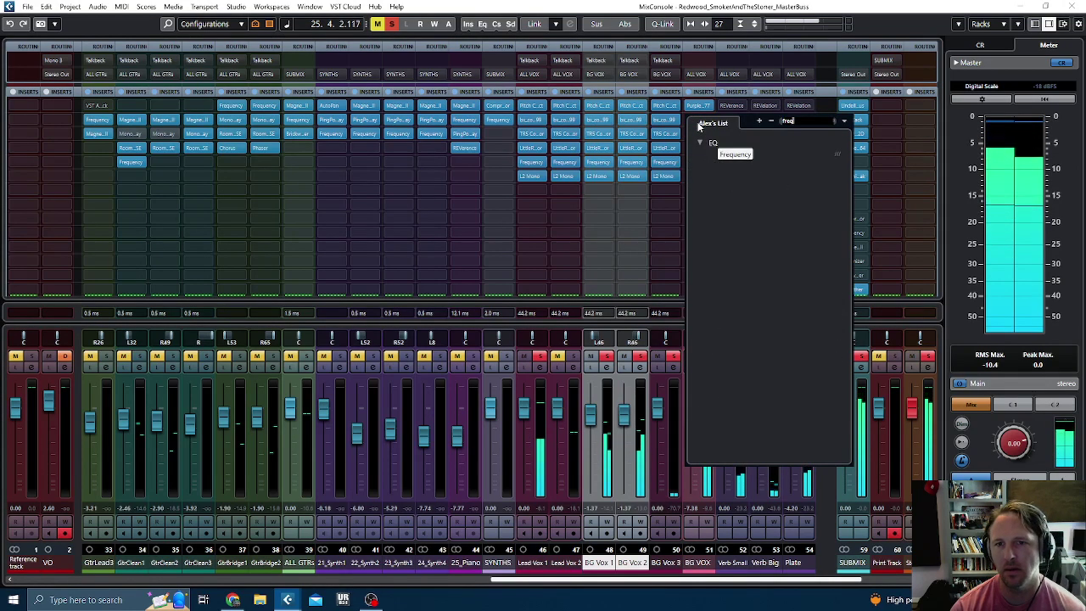
{"action": "key", "text": "Escape"}
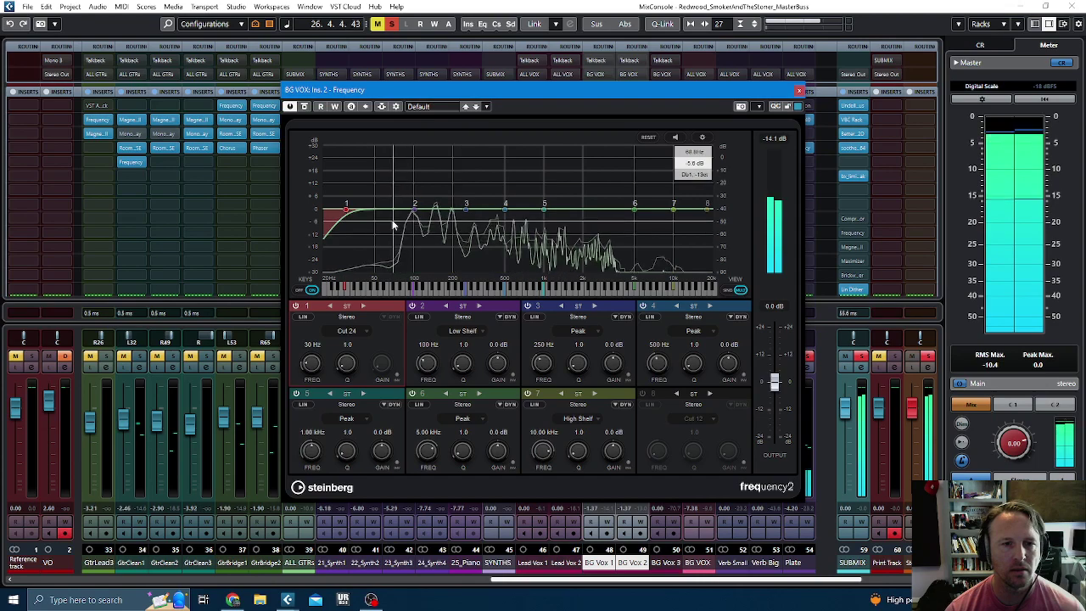
- Set the BG VOX EQ's low cut to 154 Hz and dip band 4 by 2.1 dB at 407 Hz, and restart playback
{"action": "left_click_drag", "start_coordinate": [339, 211], "coordinate": [441, 216]}
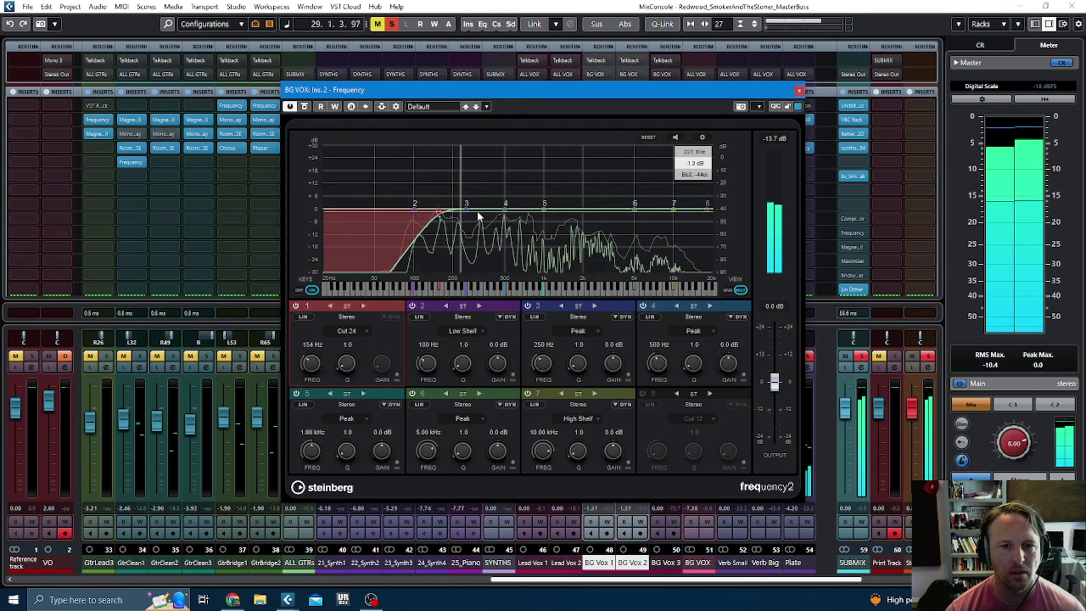
{"action": "mouse_move", "coordinate": [507, 214]}
{"action": "left_mouse_down"}
{"action": "mouse_move", "coordinate": [502, 175]}
{"action": "mouse_move", "coordinate": [495, 217]}
{"action": "left_mouse_up"}
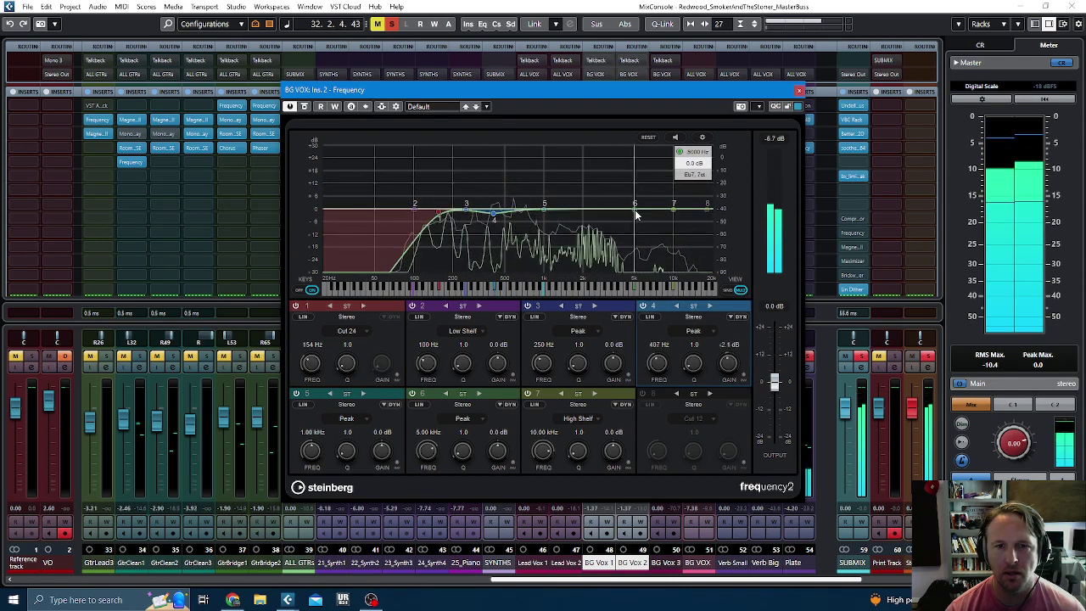
{"action": "key", "text": "space"}
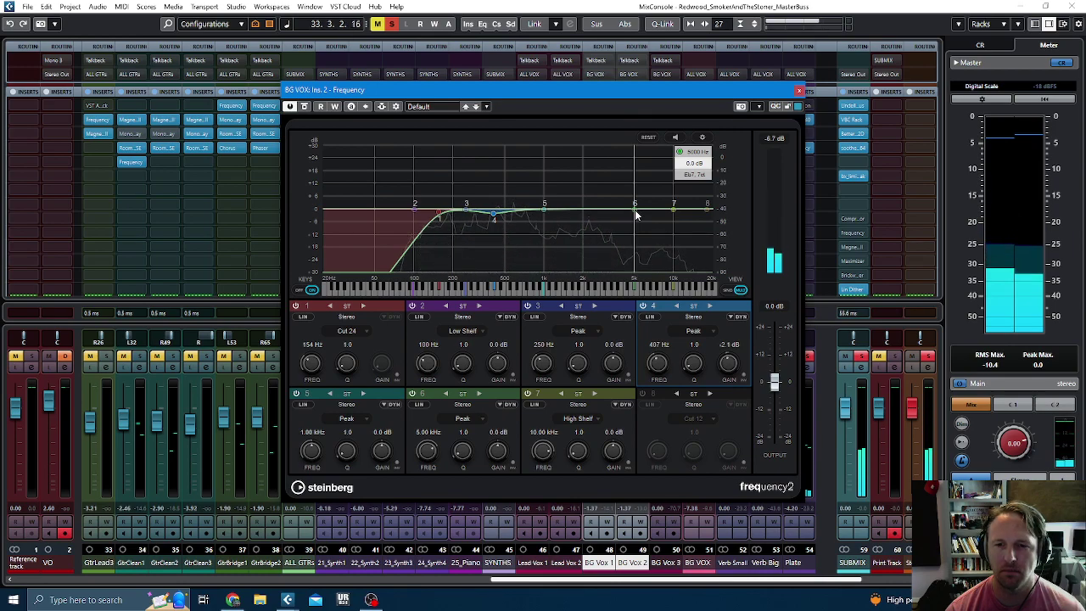
{"action": "key", "text": "space"}
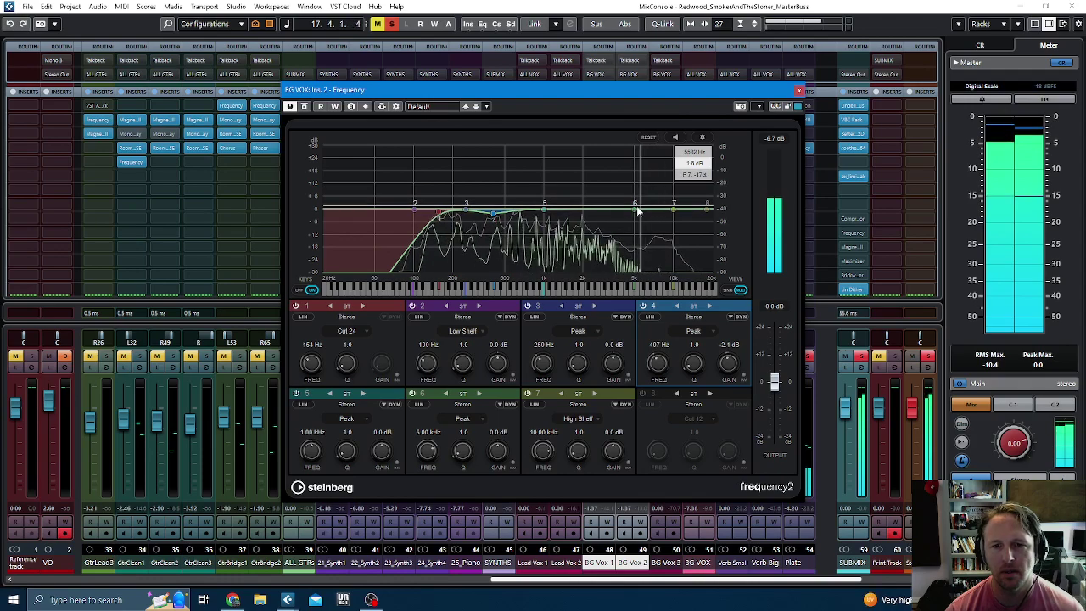
- Dip EQ band 6 by 2.1 dB at 2.91 kHz with a Q of 1.7, and raise the low cut to 205 Hz
{"action": "left_click_drag", "start_coordinate": [635, 205], "coordinate": [605, 219]}
{"action": "scroll", "coordinate": [605, 219], "scroll_direction": "up", "scroll_amount": 3}
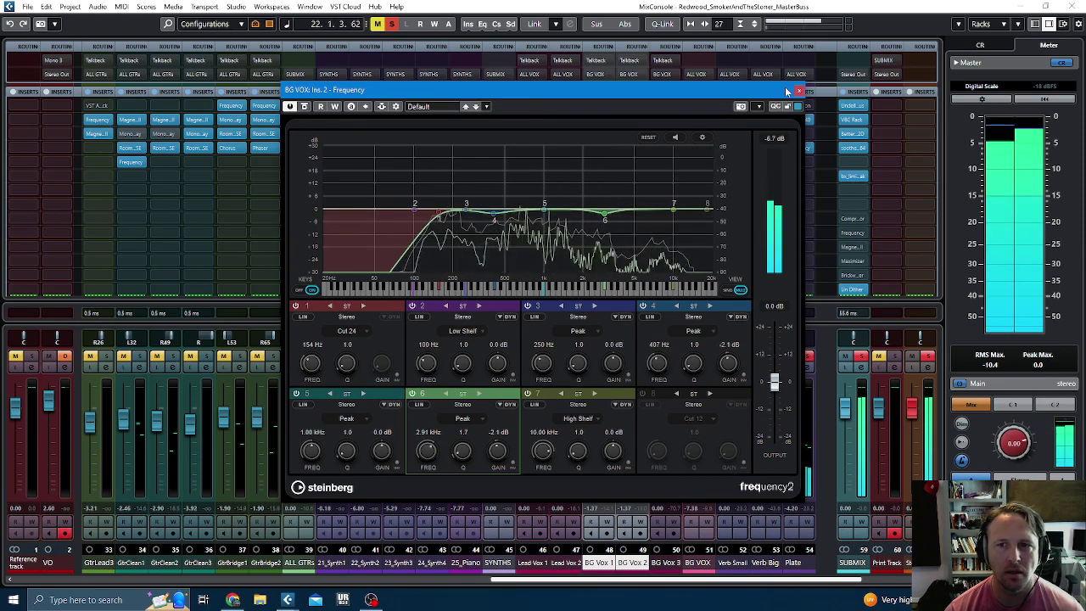
{"action": "left_click_drag", "start_coordinate": [441, 213], "coordinate": [455, 217]}
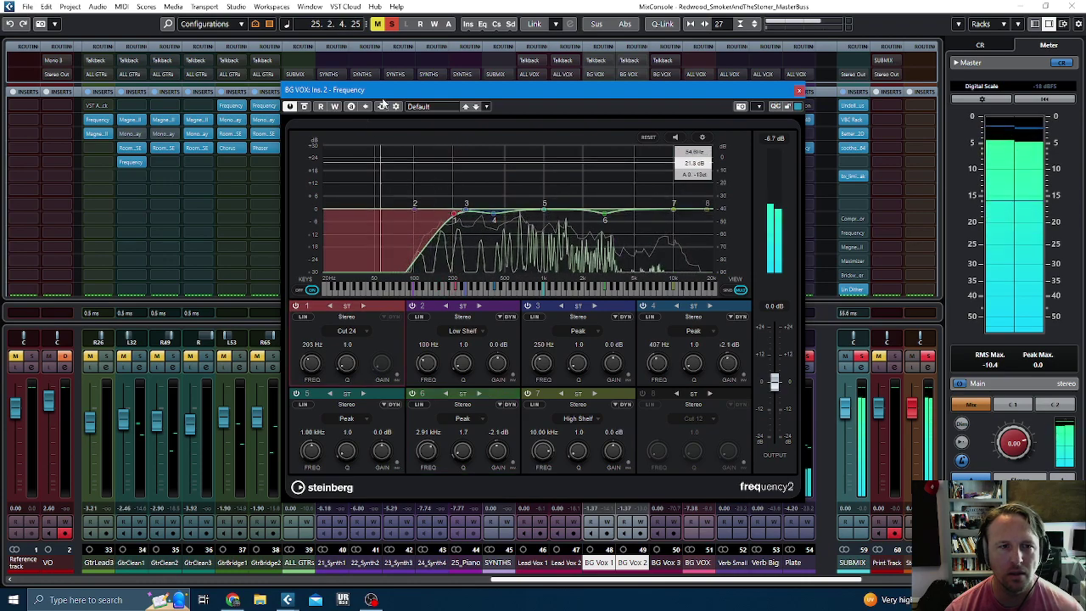
- Close the Frequency EQ, raise the BG VOX group fader to -2.60, and set the BG Vox 2 fader to -0.52
{"action": "left_click", "coordinate": [798, 90]}
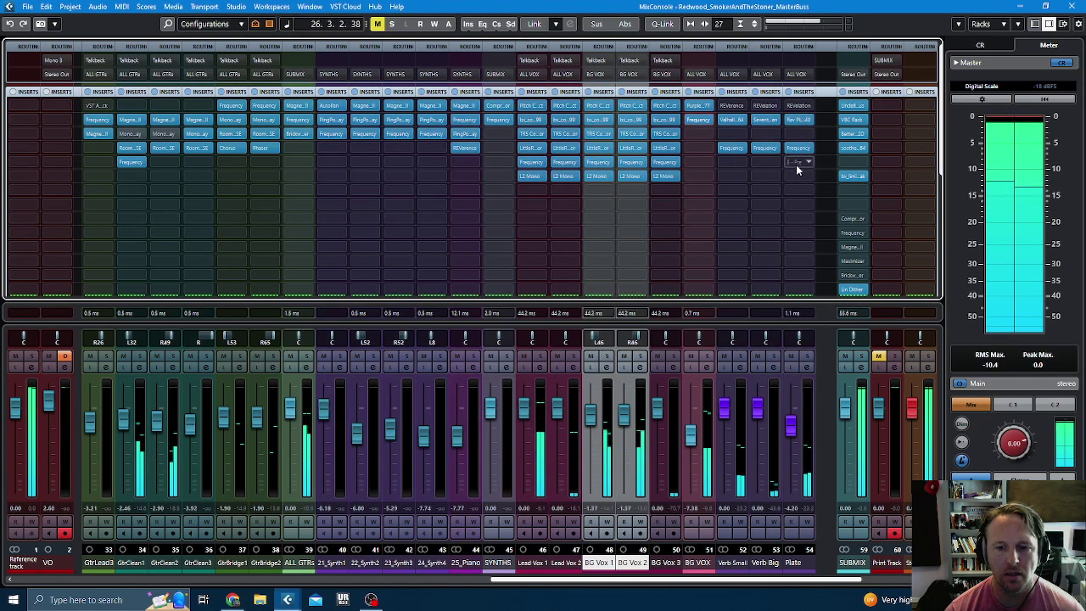
{"action": "left_click", "coordinate": [689, 429]}
{"action": "left_click_drag", "start_coordinate": [690, 429], "coordinate": [690, 420]}
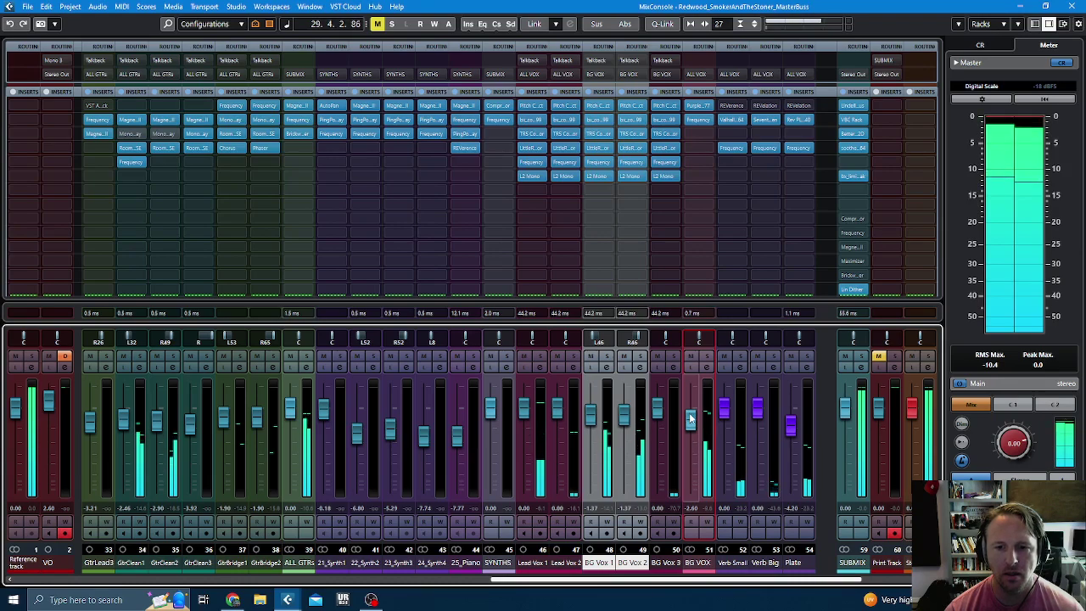
{"action": "left_click_drag", "start_coordinate": [627, 423], "coordinate": [626, 420]}
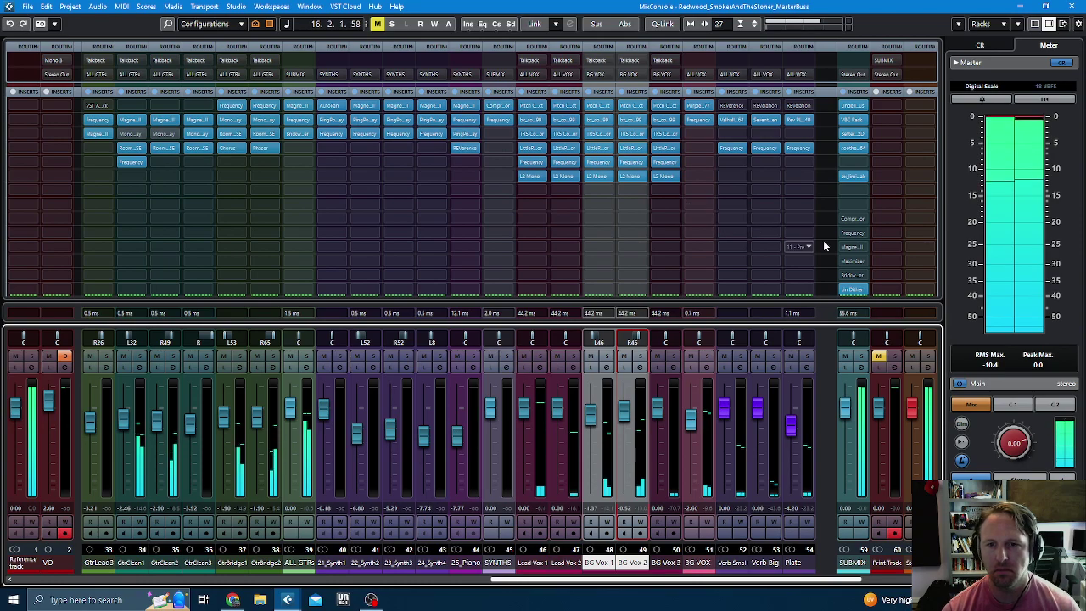
- Review the vocal effect sends, select the ALL VOX group channel, and stop playback
{"action": "scroll", "coordinate": [940, 197], "scroll_direction": "down", "scroll_amount": 3}
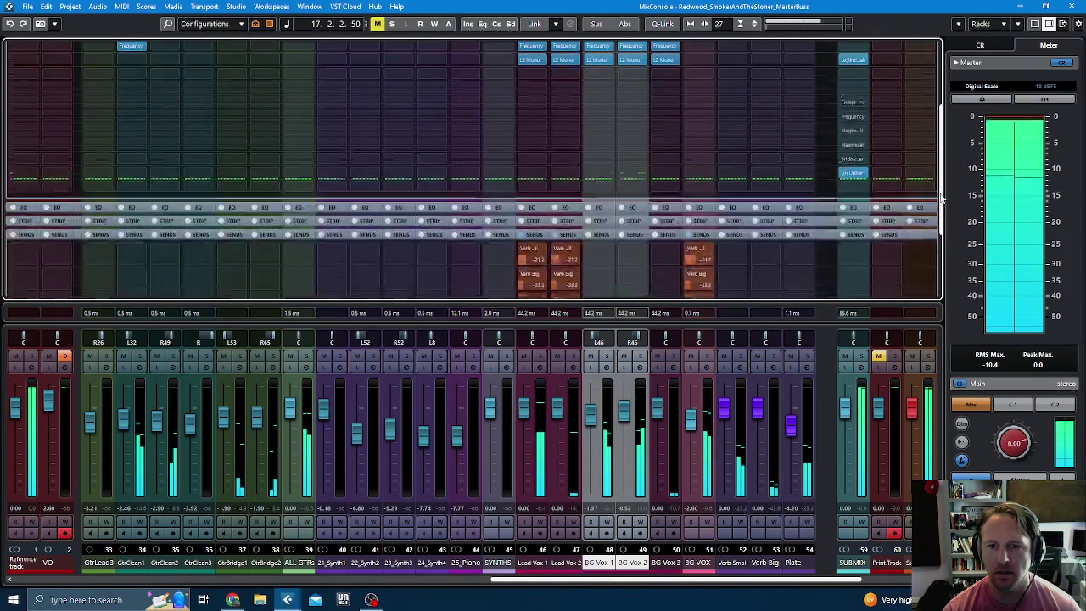
{"action": "scroll", "coordinate": [934, 221], "scroll_direction": "down", "scroll_amount": 5}
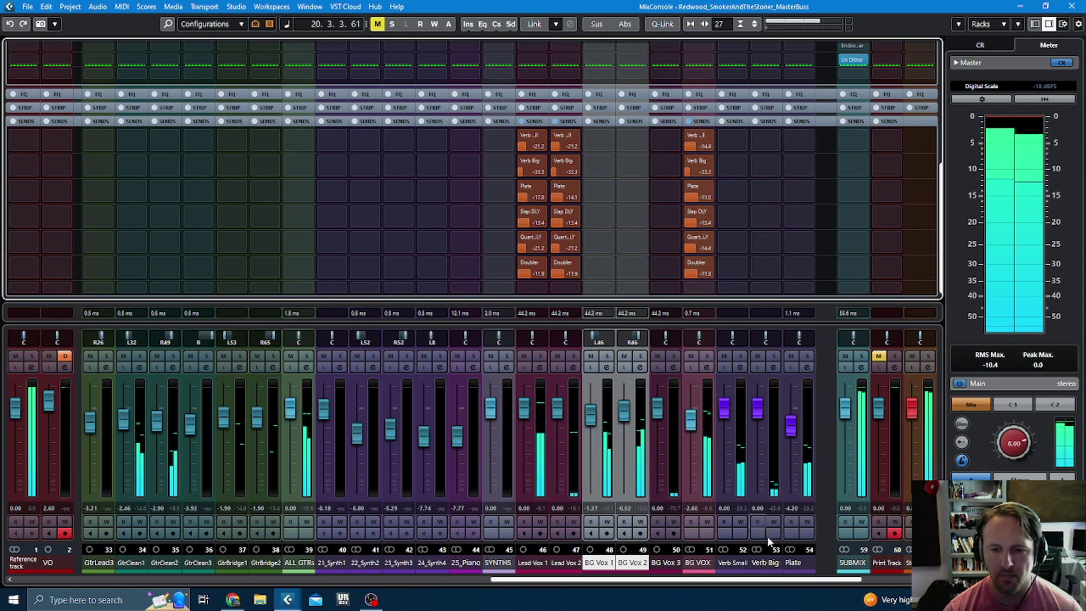
{"action": "left_click_drag", "start_coordinate": [626, 580], "coordinate": [694, 581]}
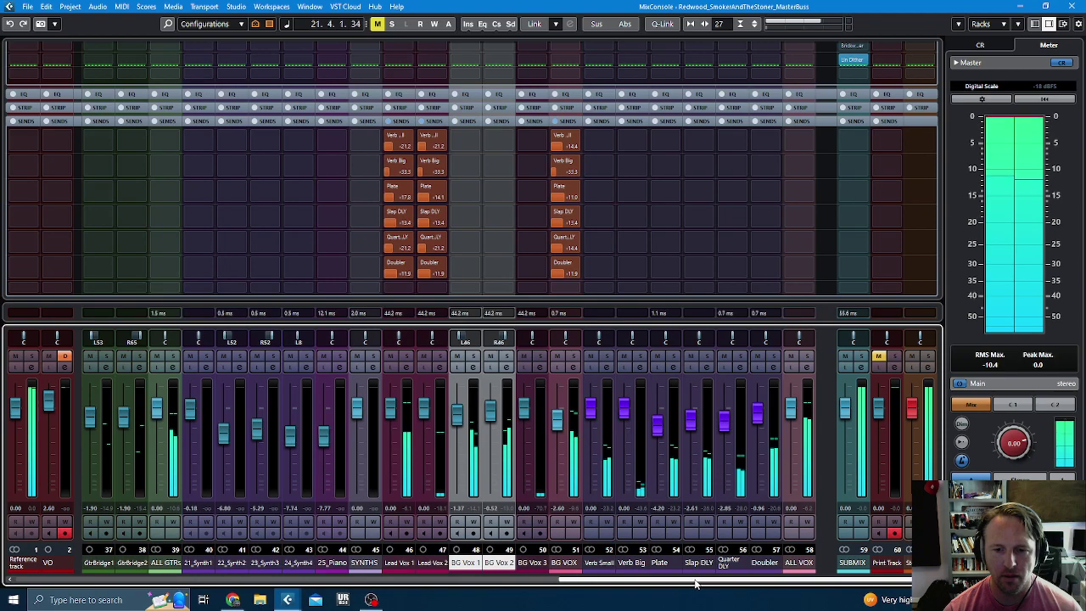
{"action": "left_click", "coordinate": [797, 565]}
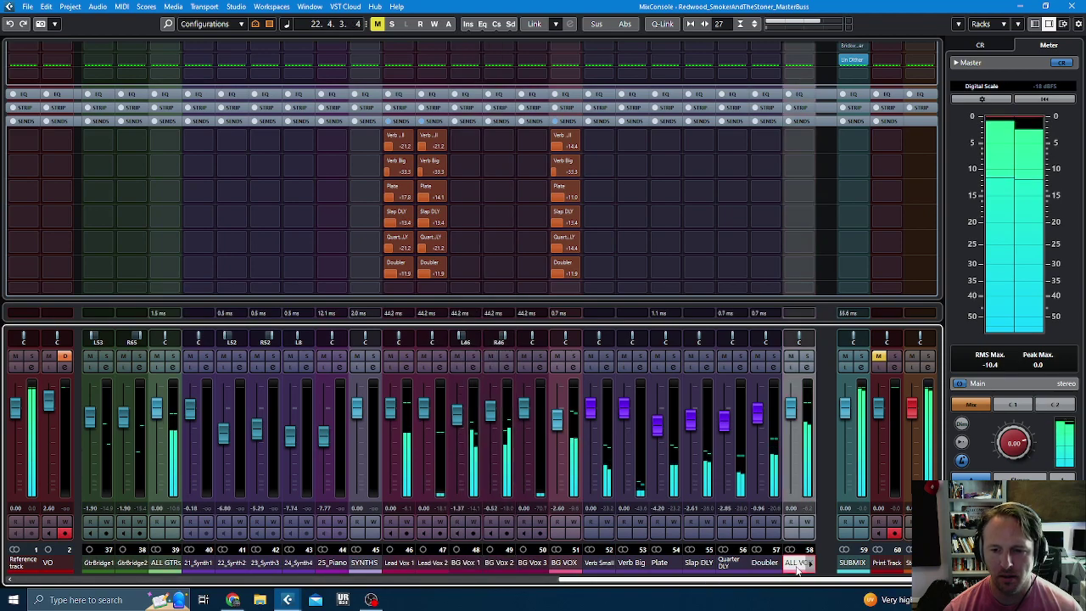
{"action": "key", "text": "space"}
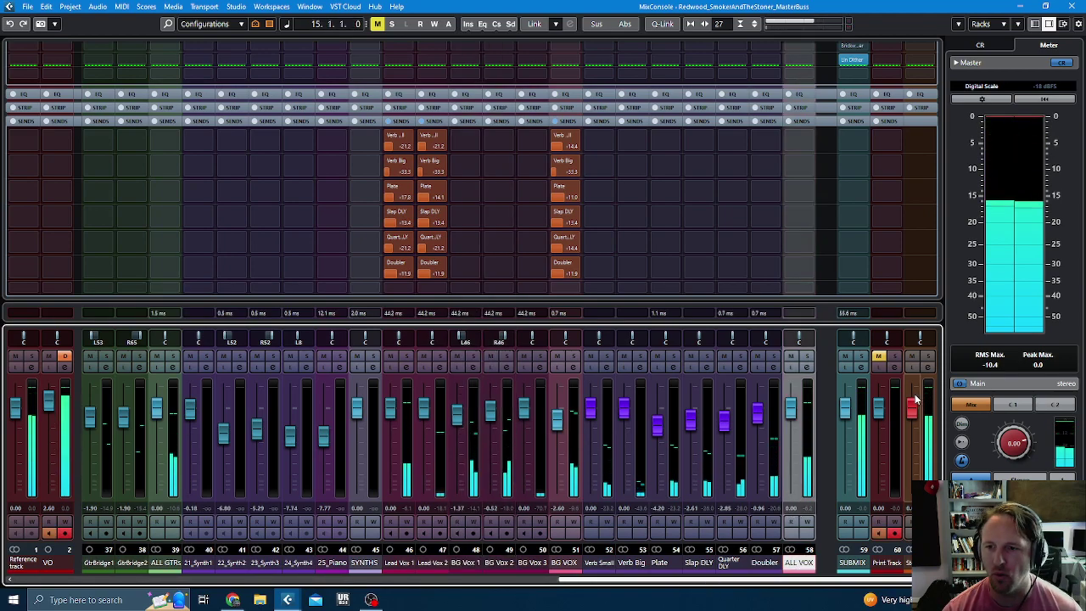
- Try the Lindell 50 Buss plug-in in the first insert of the ALL VOX channel
{"action": "left_click_drag", "start_coordinate": [943, 161], "coordinate": [953, 47]}
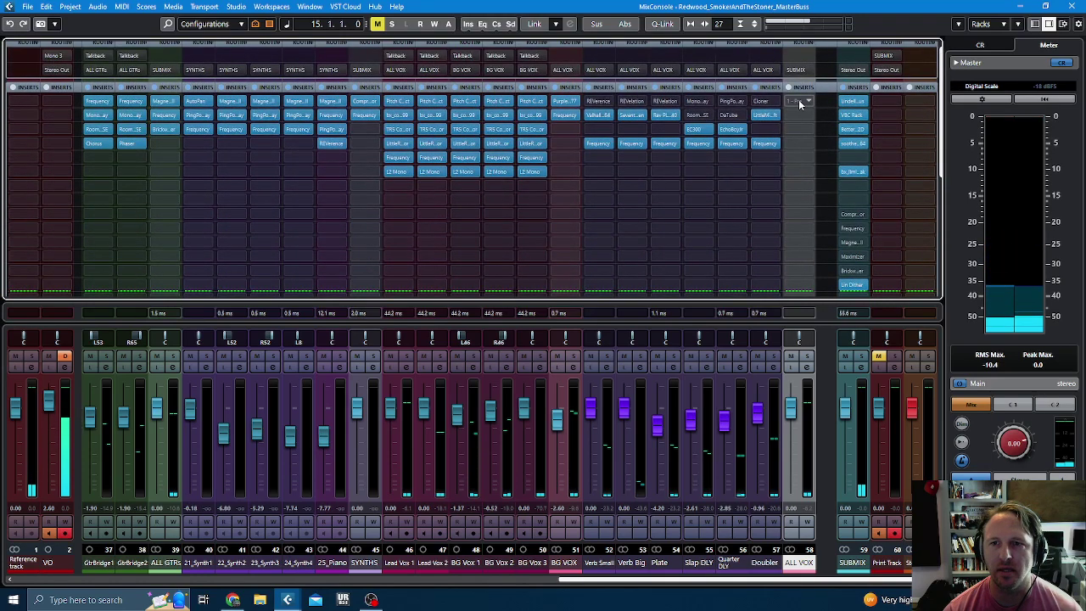
{"action": "left_click", "coordinate": [799, 101]}
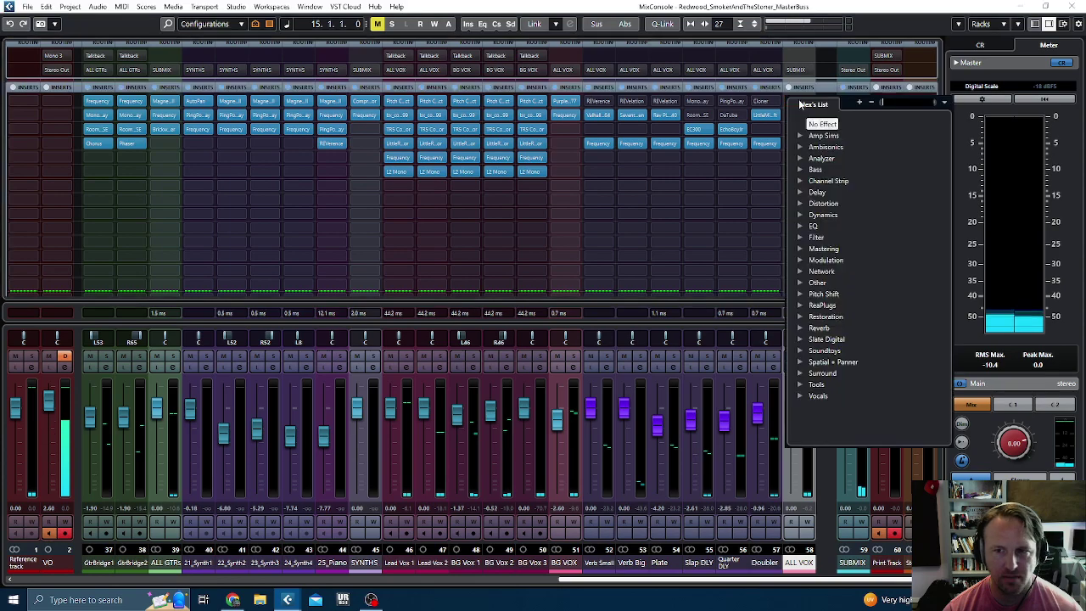
{"action": "type", "text": "lind"}
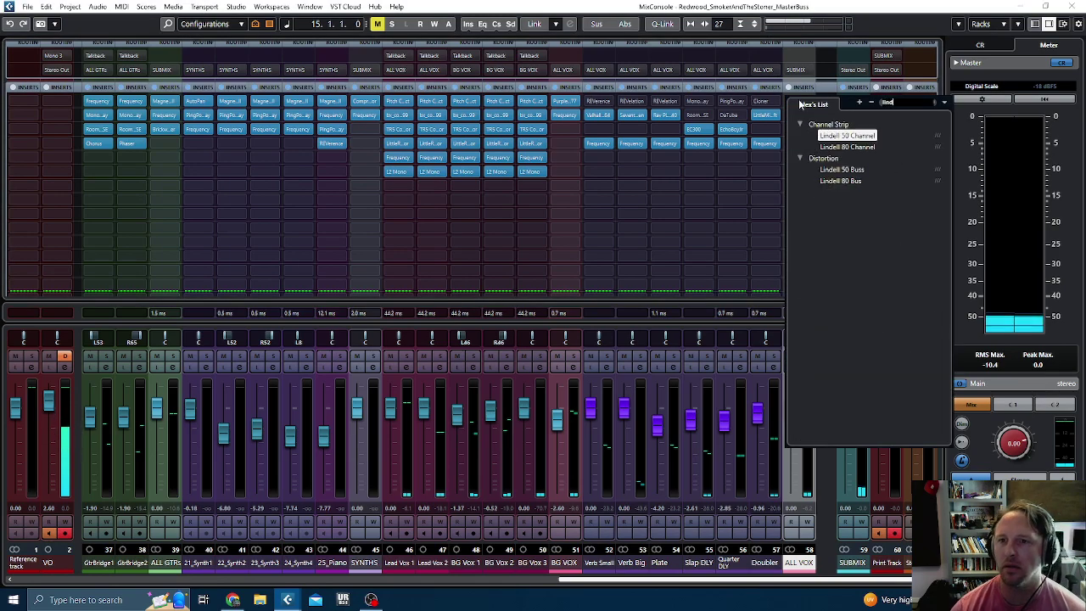
{"action": "left_click", "coordinate": [844, 173]}
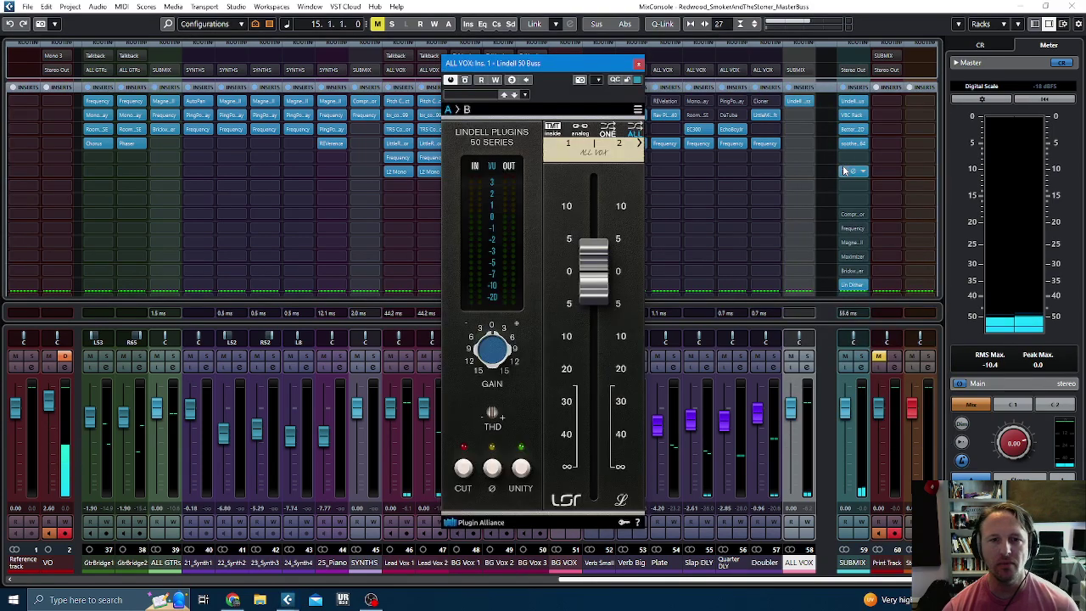
{"action": "left_click", "coordinate": [638, 64]}
- Try the Lindell 80 Channel plug-in as a replacement in ALL VOX's first insert
{"action": "left_click", "coordinate": [798, 101]}
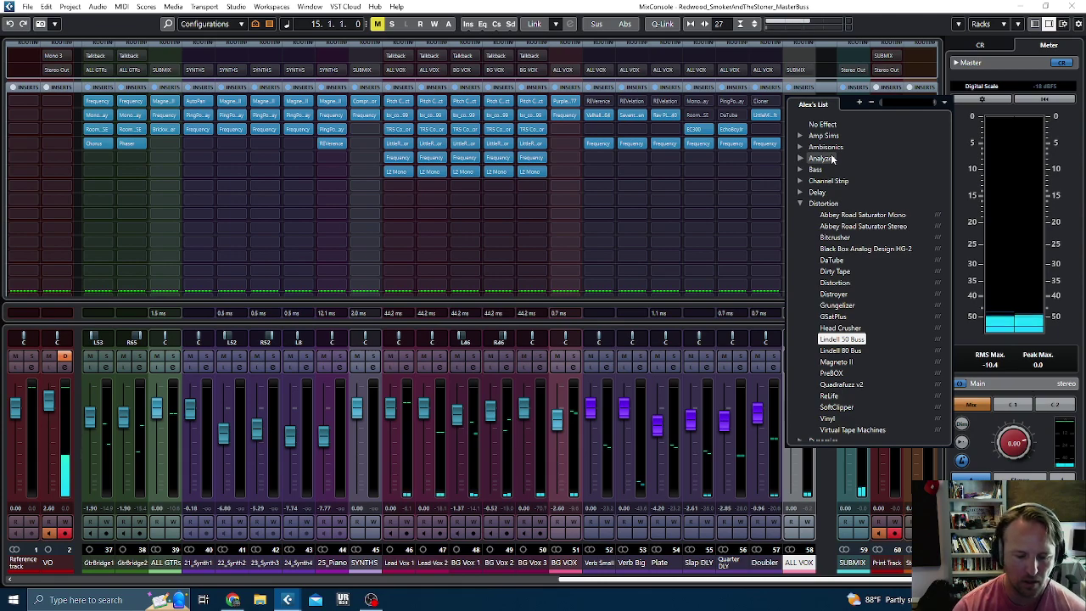
{"action": "type", "text": "lin"}
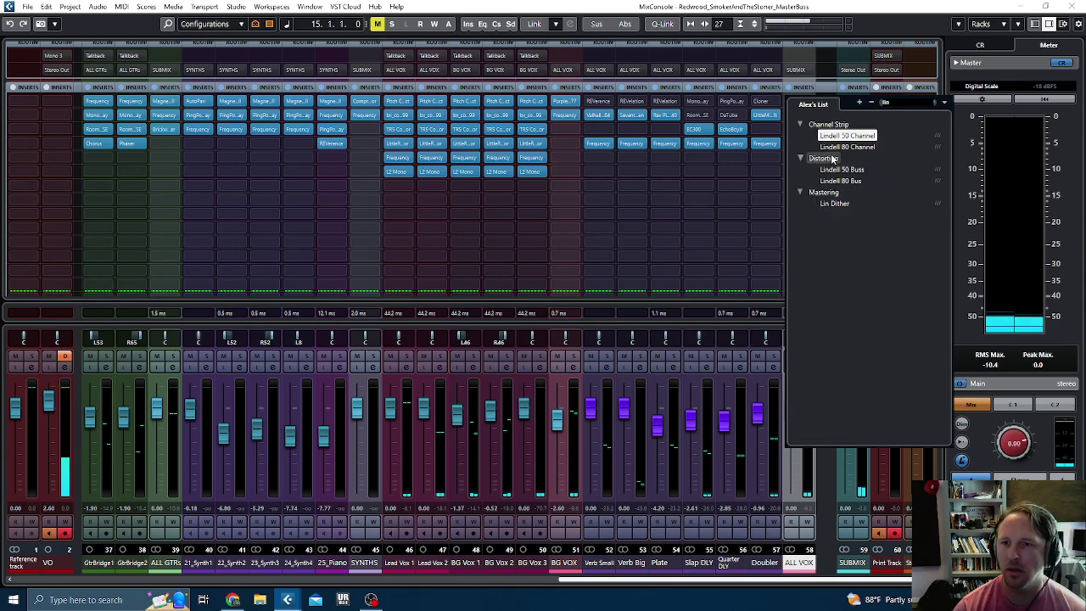
{"action": "left_click", "coordinate": [839, 147]}
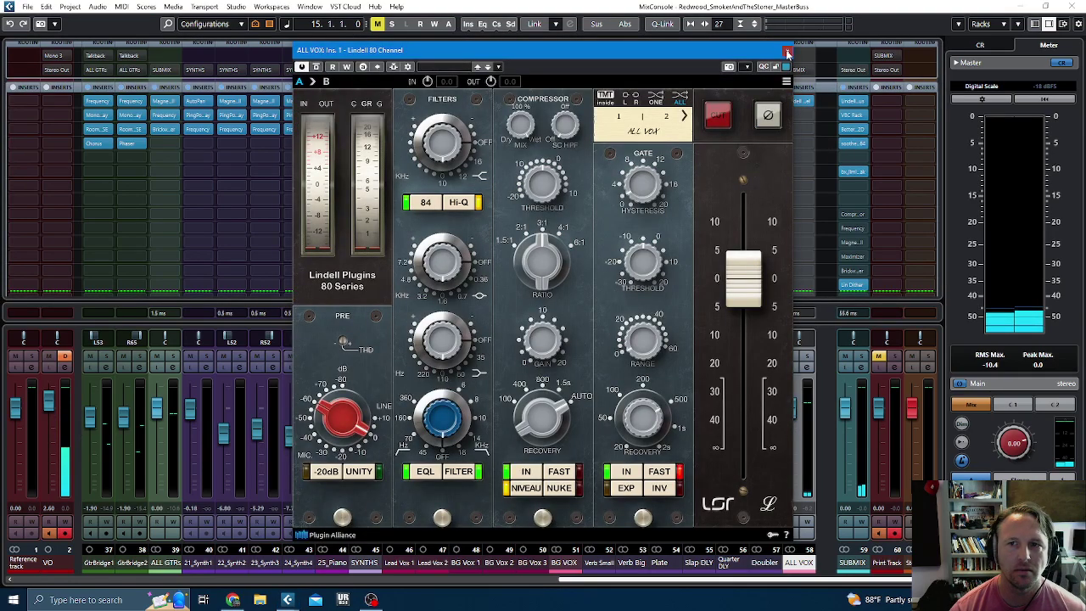
{"action": "left_click", "coordinate": [788, 53]}
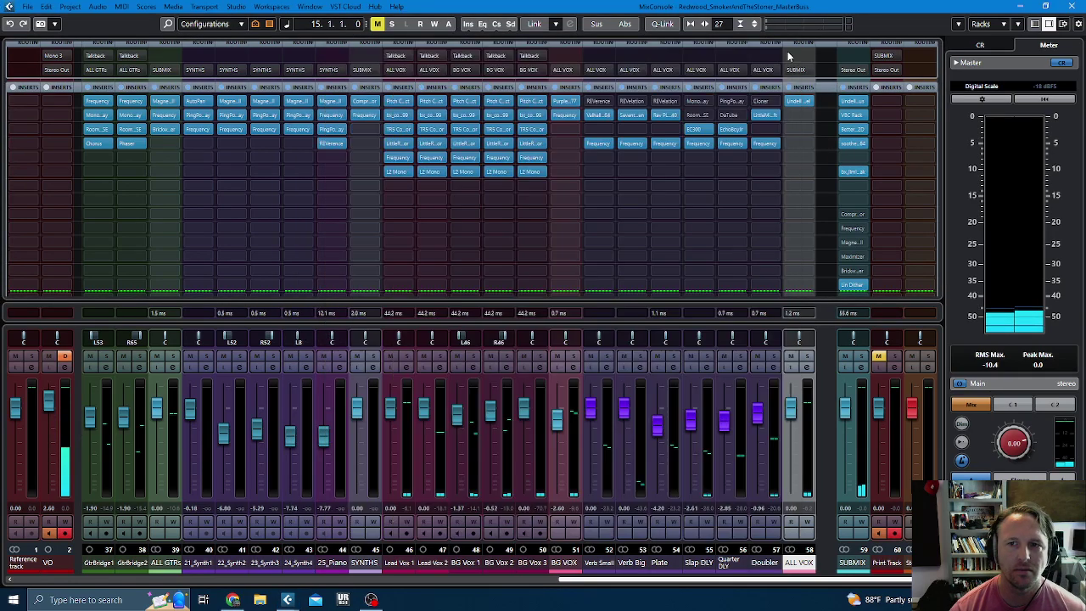
- Place the MJUC compressor in the second insert of ALL VOX and the Lindell 80 Bus in the first
{"action": "left_click", "coordinate": [812, 101]}
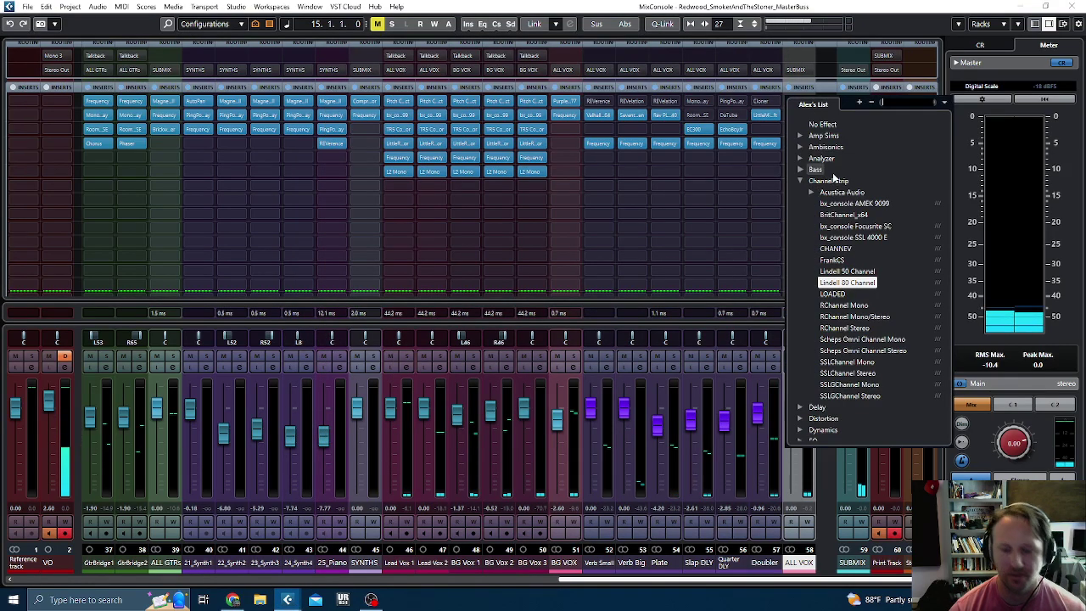
{"action": "type", "text": "mjuc"}
{"action": "key", "text": "Return"}
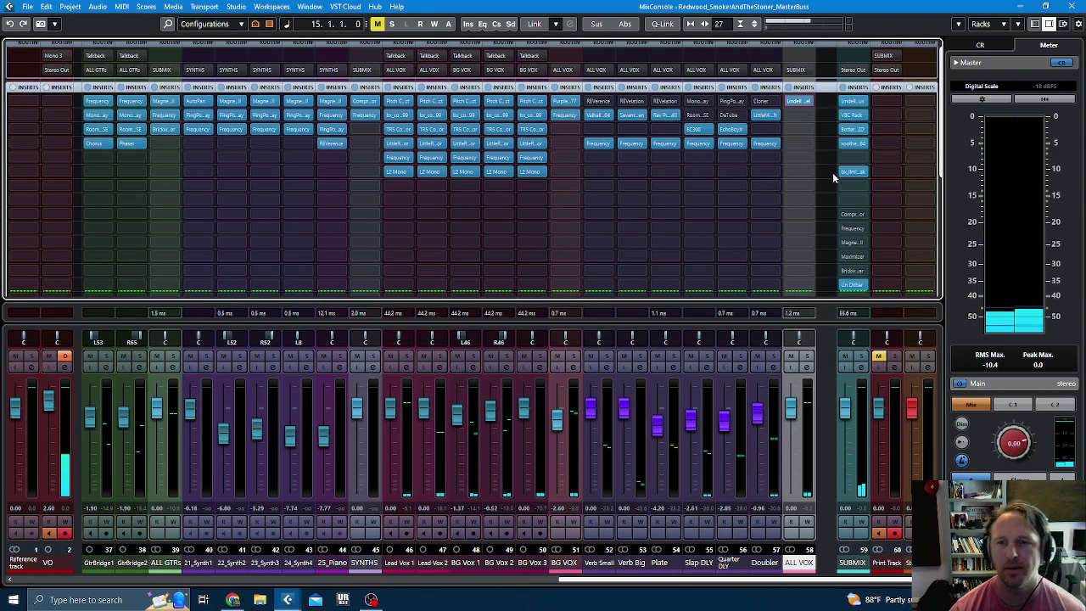
{"action": "left_click", "coordinate": [767, 197]}
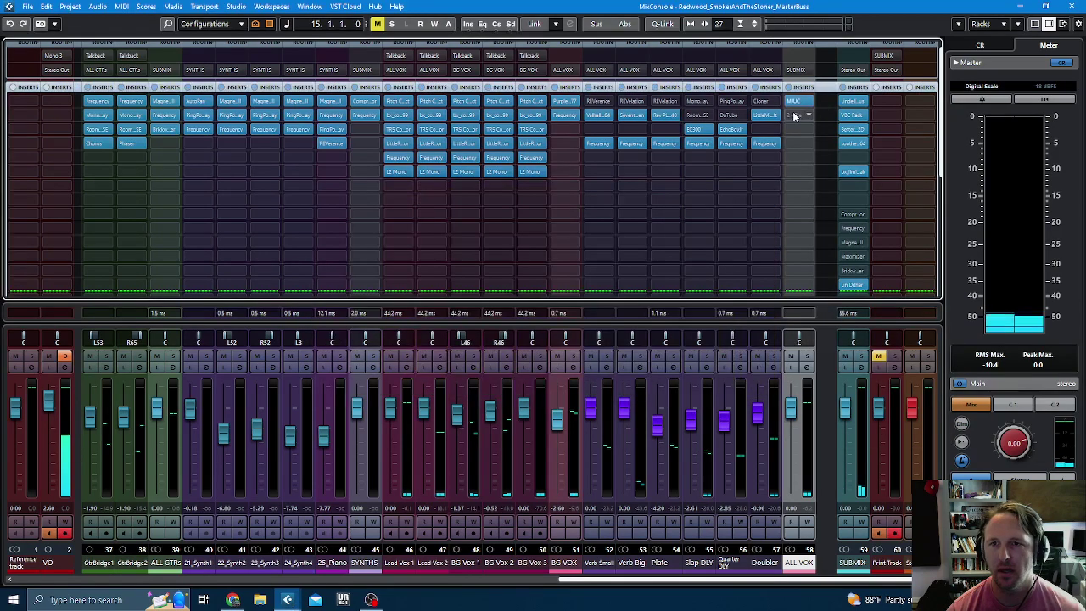
{"action": "left_click_drag", "start_coordinate": [797, 109], "coordinate": [797, 116]}
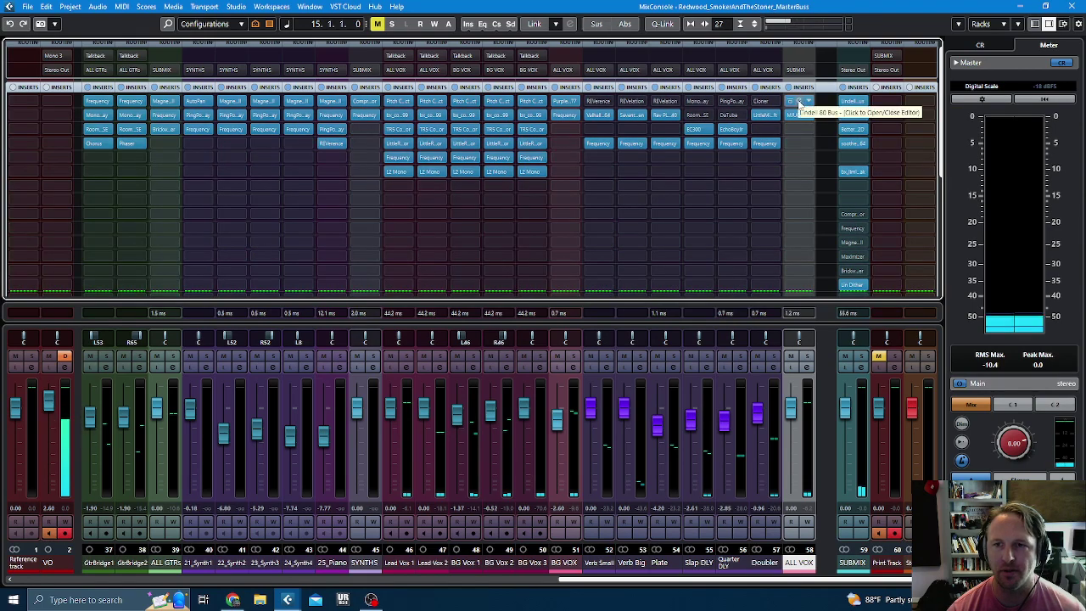
- Raise the line amp trim of ALL VOX's Lindell 80 Bus to 4.11 dB during playback
{"action": "left_click", "coordinate": [806, 103]}
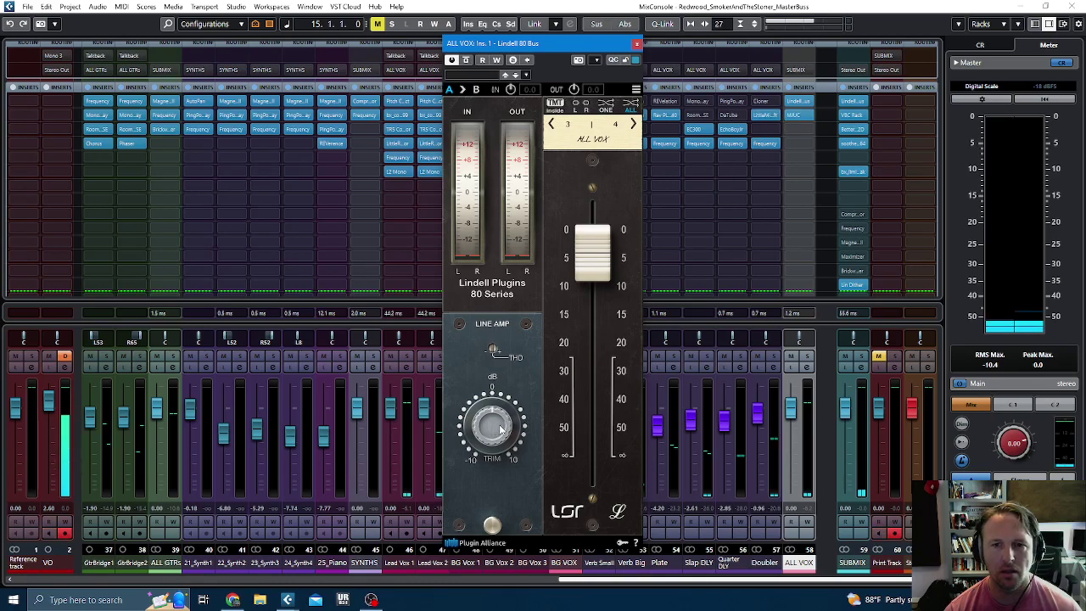
{"action": "key", "text": "space"}
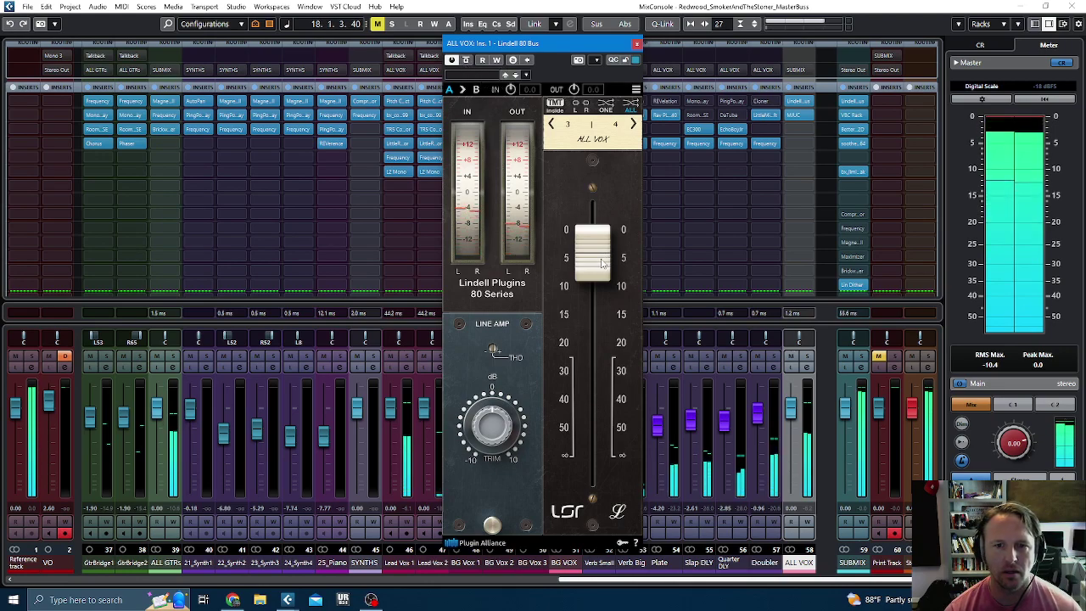
{"action": "mouse_move", "coordinate": [491, 422]}
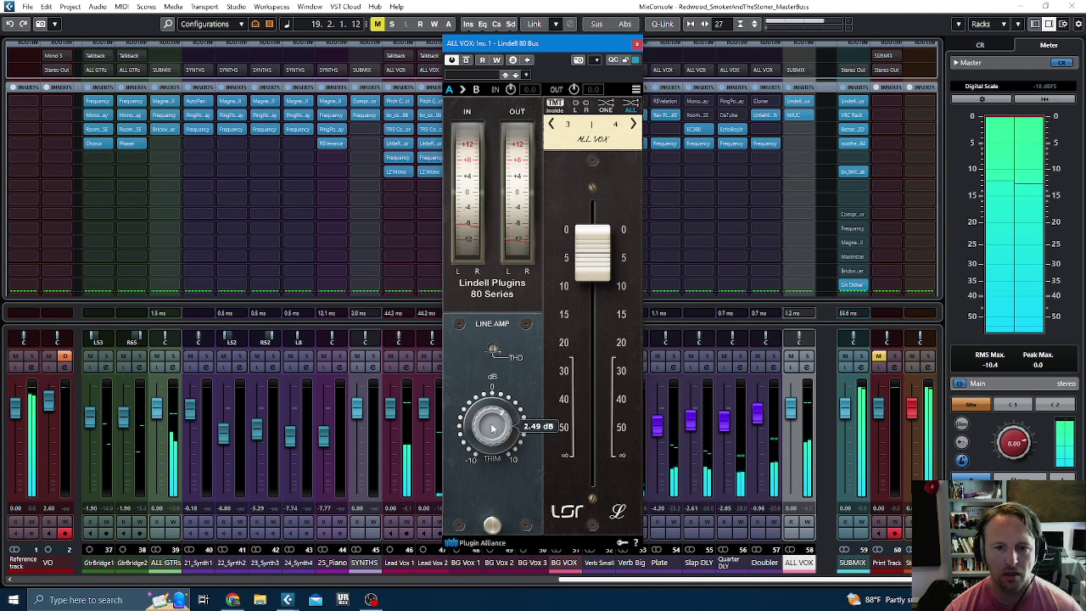
{"action": "scroll", "coordinate": [491, 422], "scroll_direction": "up", "scroll_amount": 2}
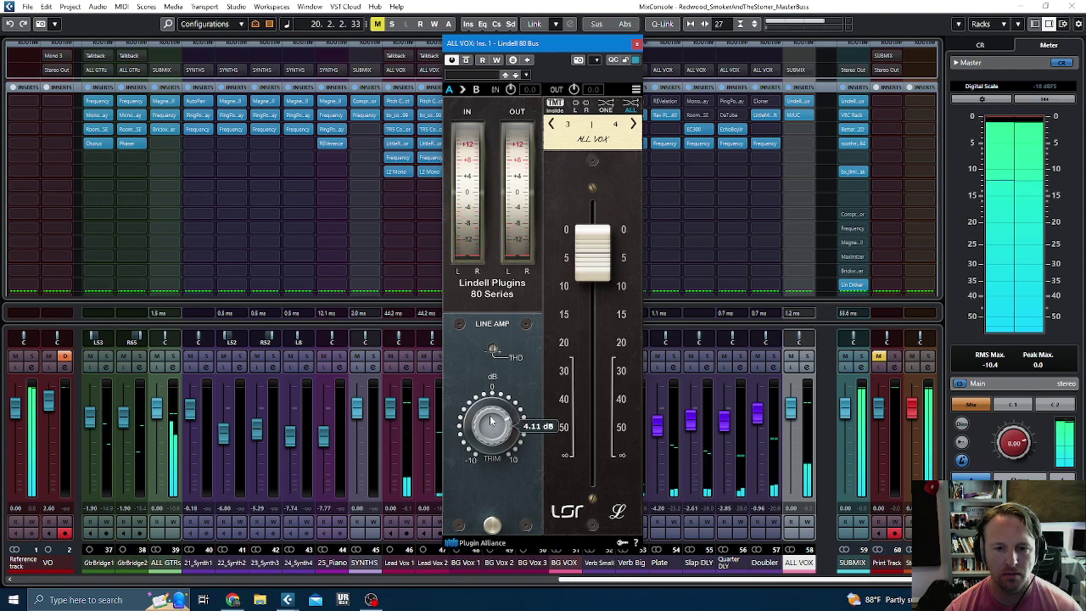
- Compare the ALL VOX sound with the Lindell 80 Bus bypassed and active
{"action": "left_click", "coordinate": [466, 61]}
{"action": "left_click", "coordinate": [466, 60]}
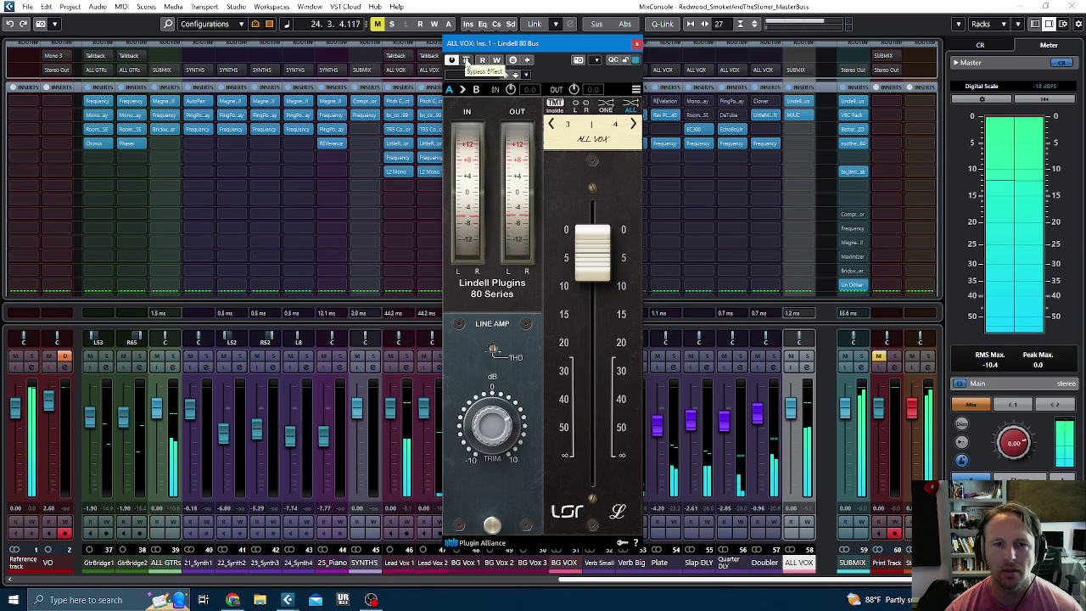
{"action": "left_click", "coordinate": [466, 60]}
{"action": "left_click", "coordinate": [465, 60]}
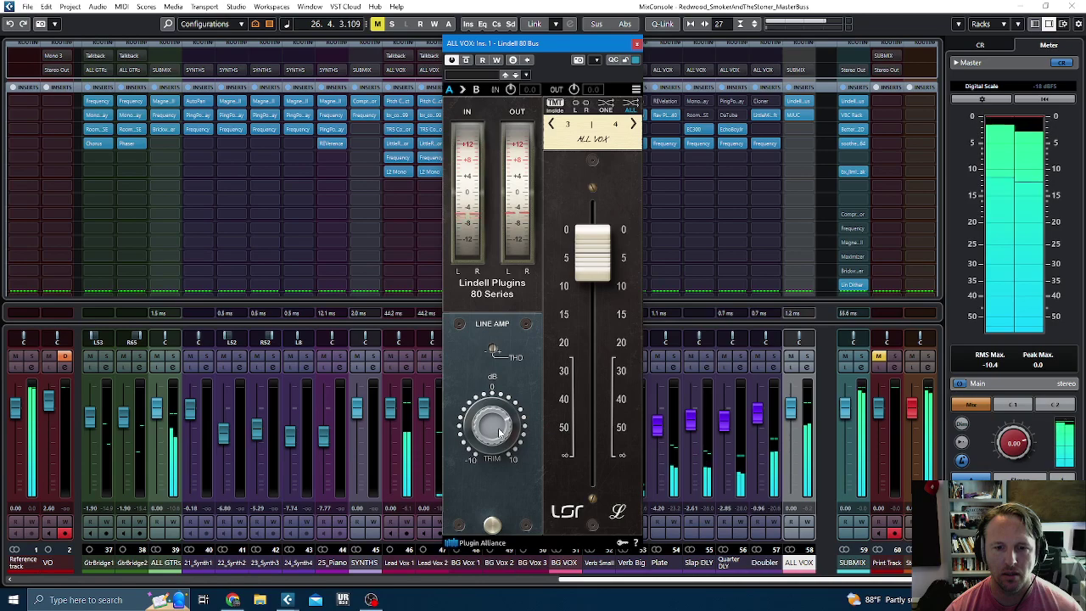
- Readjust the Lindell 80 Bus line amp trim, check it against bypass, and close the plug-in
{"action": "left_click_drag", "start_coordinate": [497, 431], "coordinate": [501, 412]}
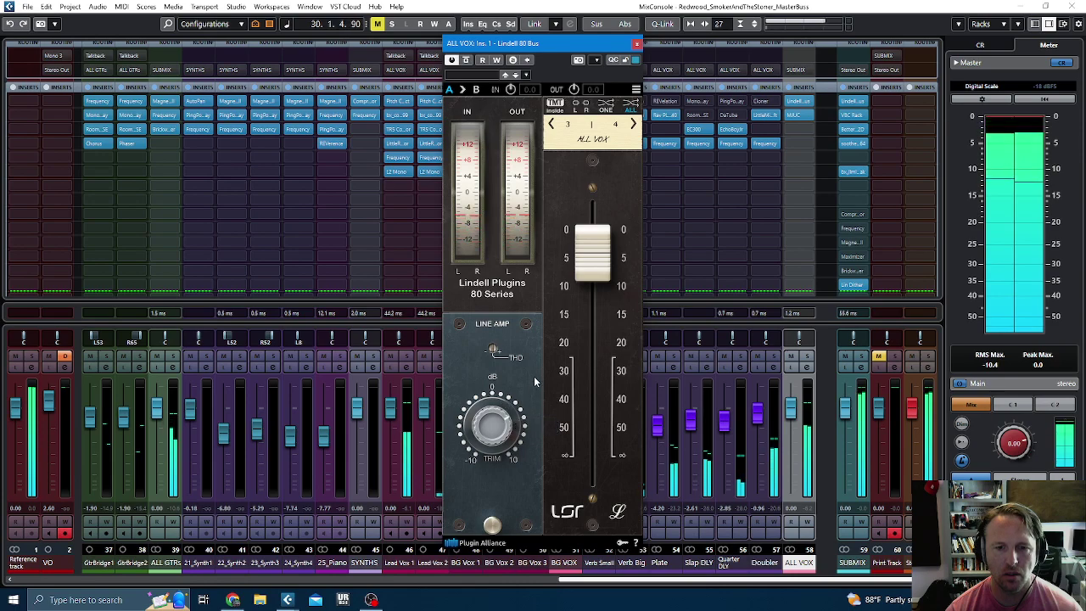
{"action": "left_click", "coordinate": [466, 61]}
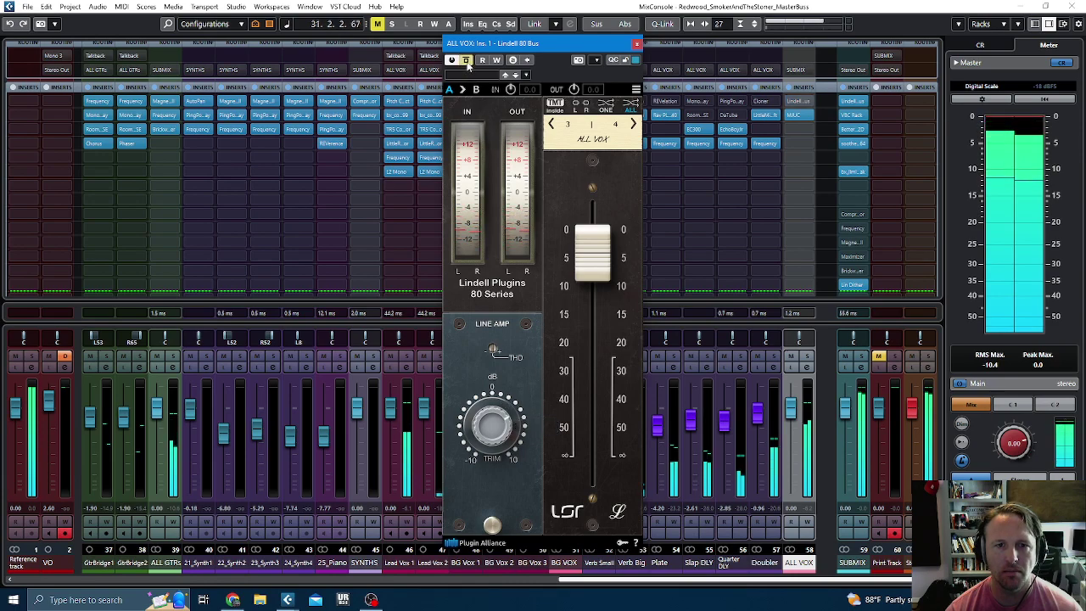
{"action": "left_click", "coordinate": [465, 61]}
{"action": "left_click", "coordinate": [637, 44]}
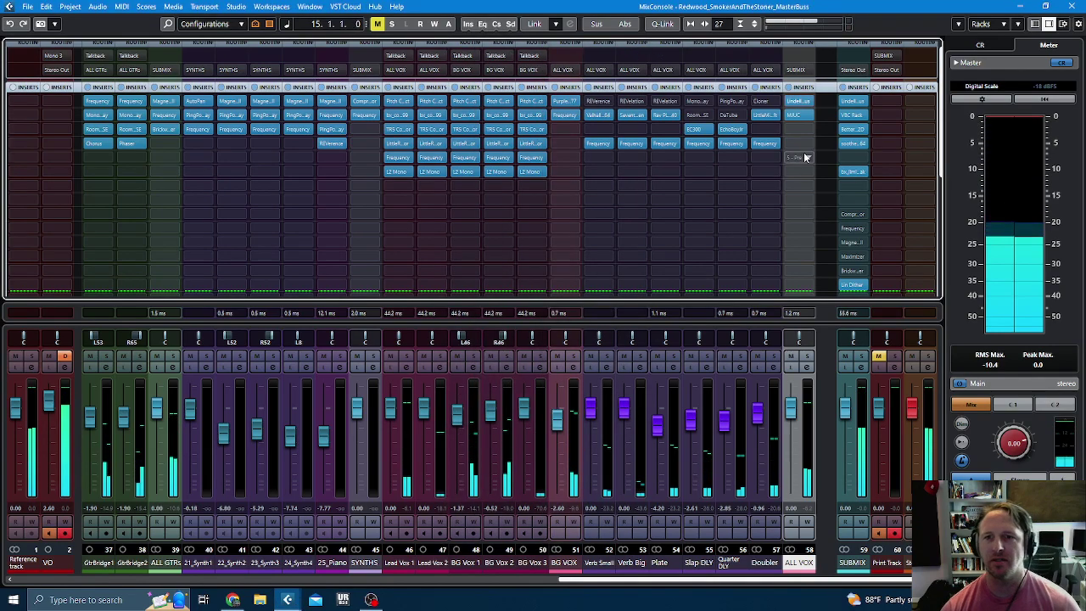
- Switch the MJUC compressor on ALL VOX to the Mk3 model and set its attack to 1.5
{"action": "left_click", "coordinate": [799, 115]}
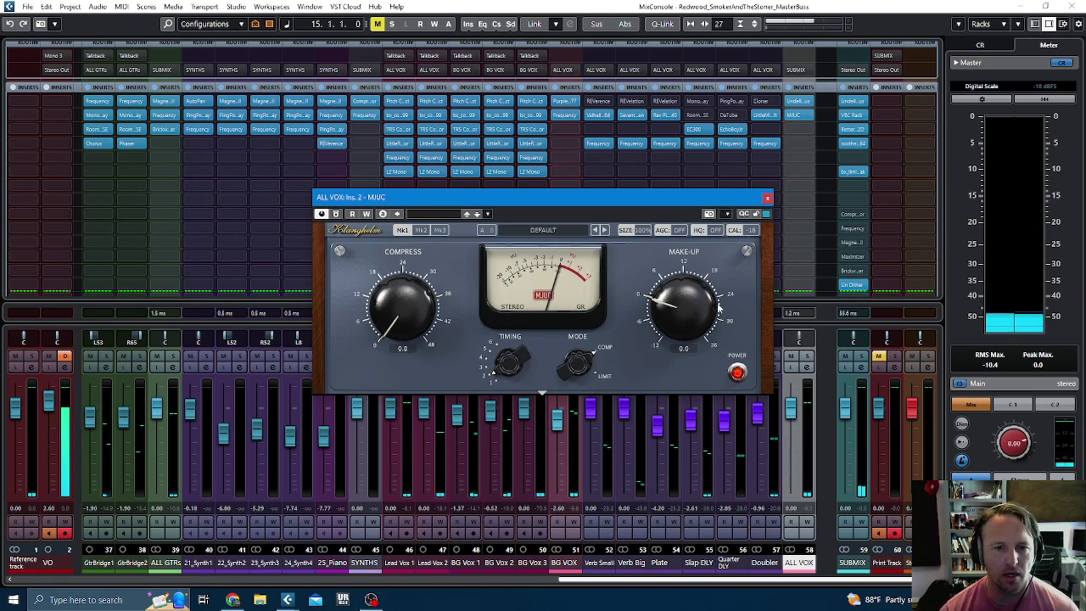
{"action": "left_click", "coordinate": [440, 230]}
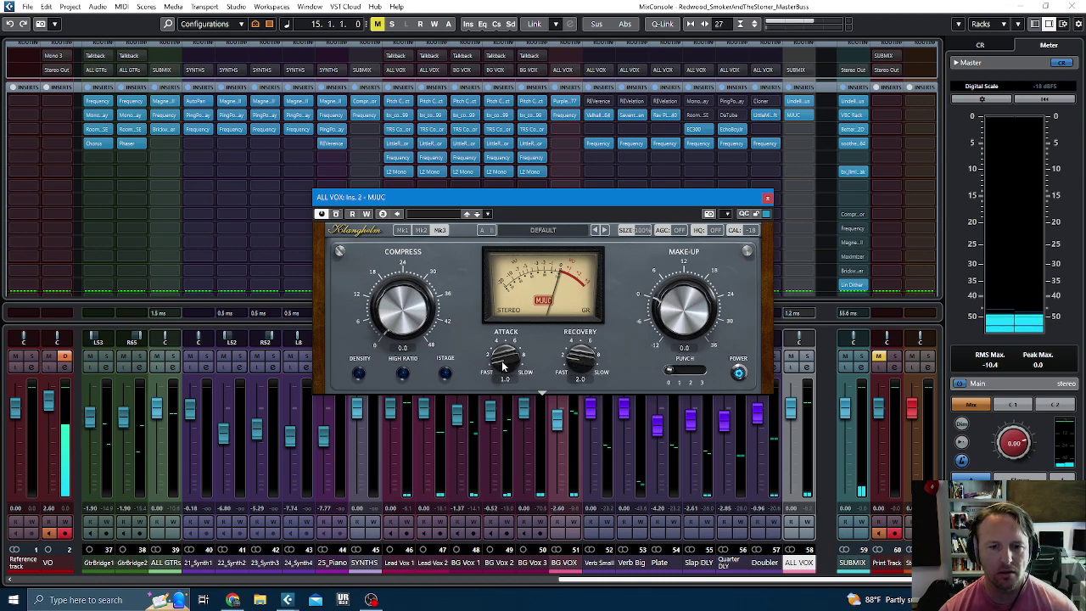
{"action": "left_click_drag", "start_coordinate": [502, 361], "coordinate": [479, 349]}
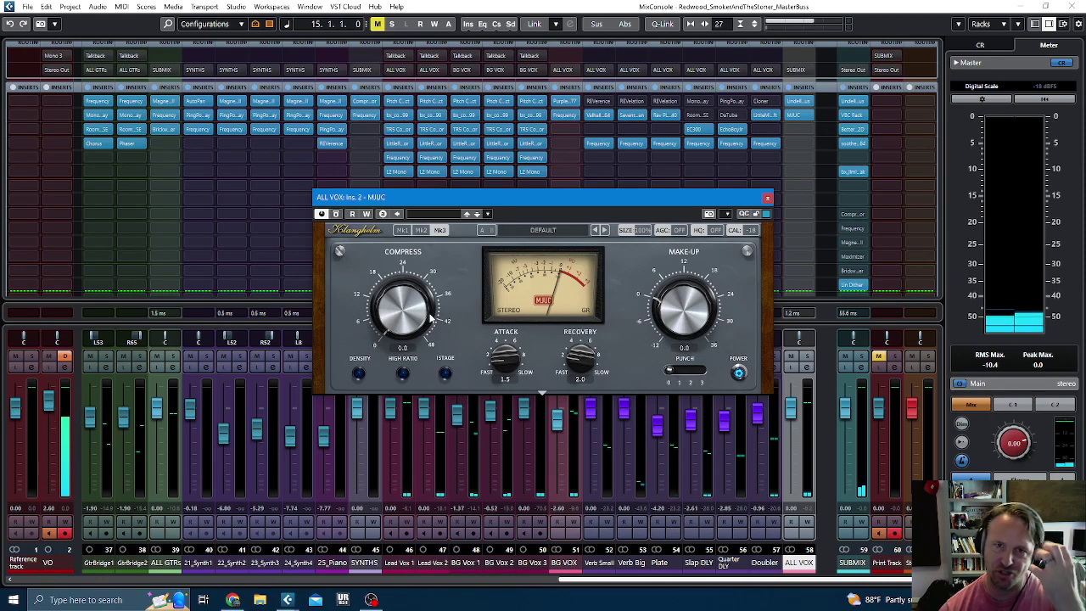
- Set MJUC's compress to 10.9 and make-up to 1.7 during playback, checking ALL VOX against bypass
{"action": "key", "text": "space"}
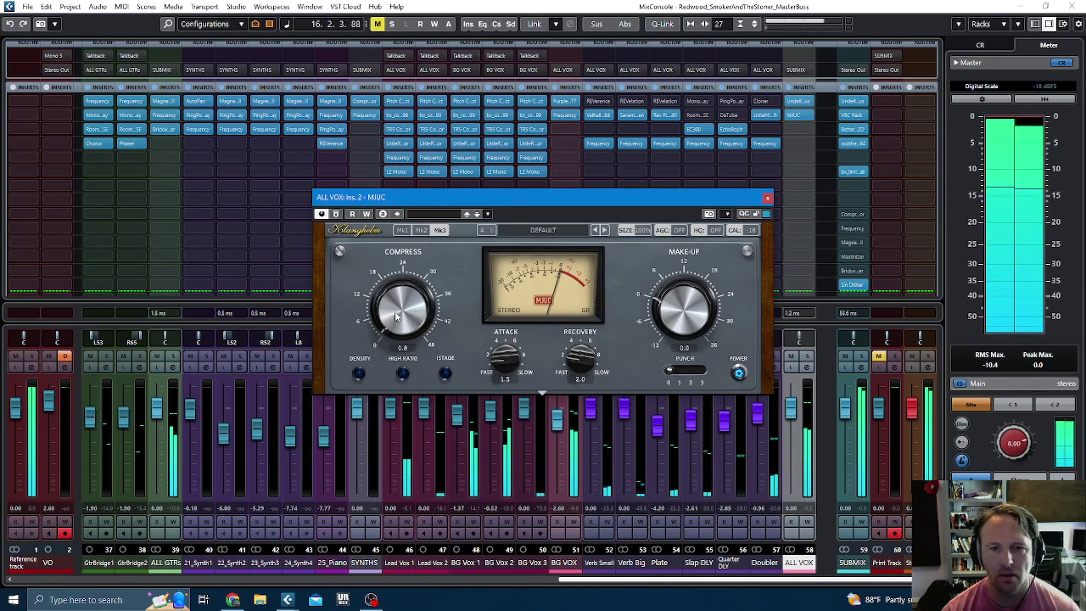
{"action": "left_click_drag", "start_coordinate": [399, 316], "coordinate": [398, 313]}
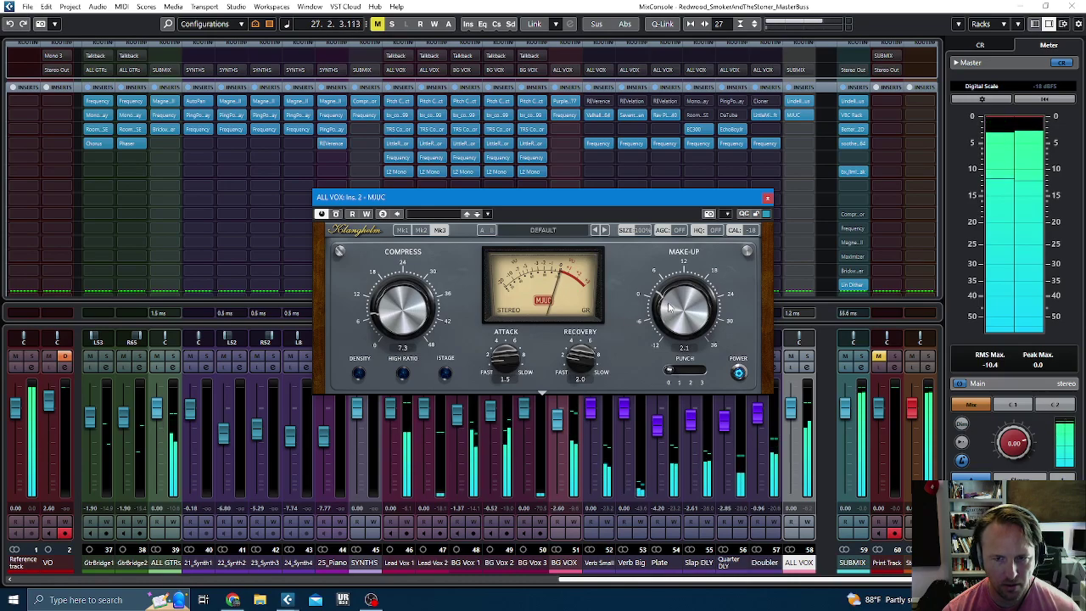
{"action": "left_click", "coordinate": [336, 215]}
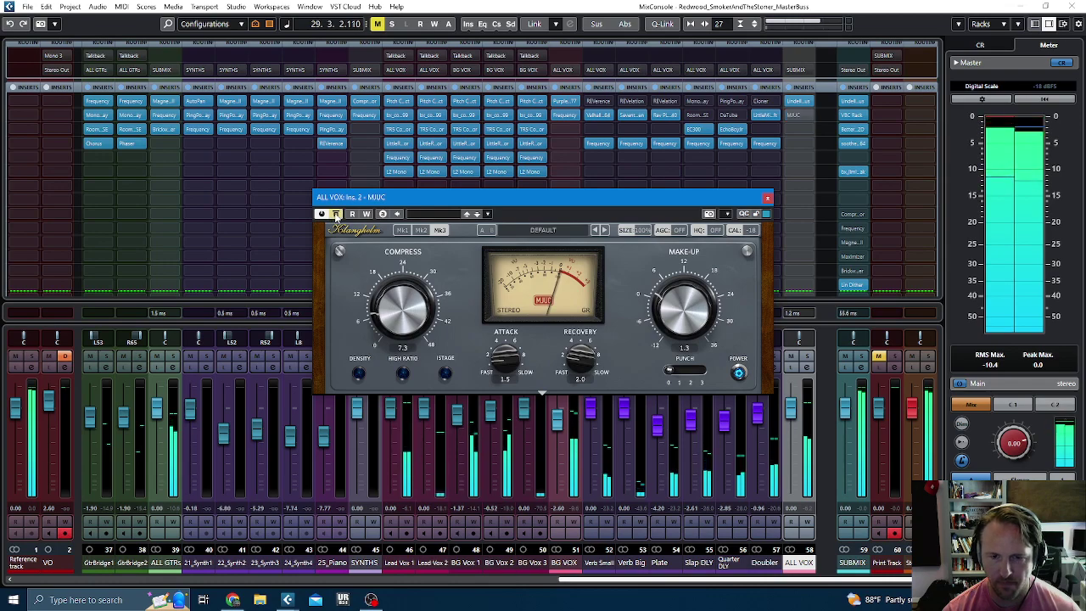
{"action": "left_click", "coordinate": [337, 215]}
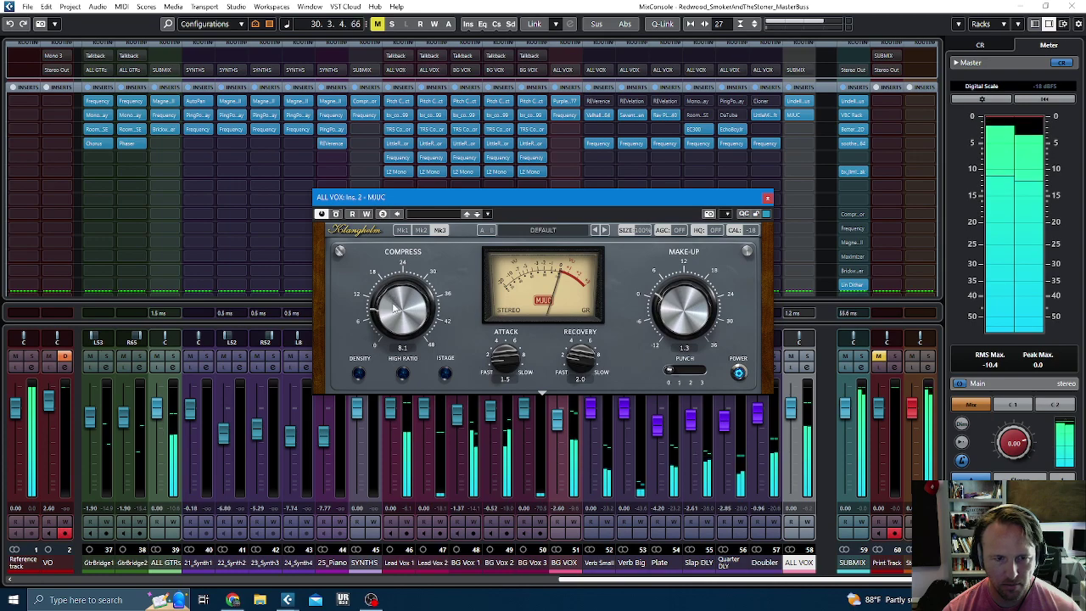
{"action": "left_click_drag", "start_coordinate": [395, 305], "coordinate": [395, 296]}
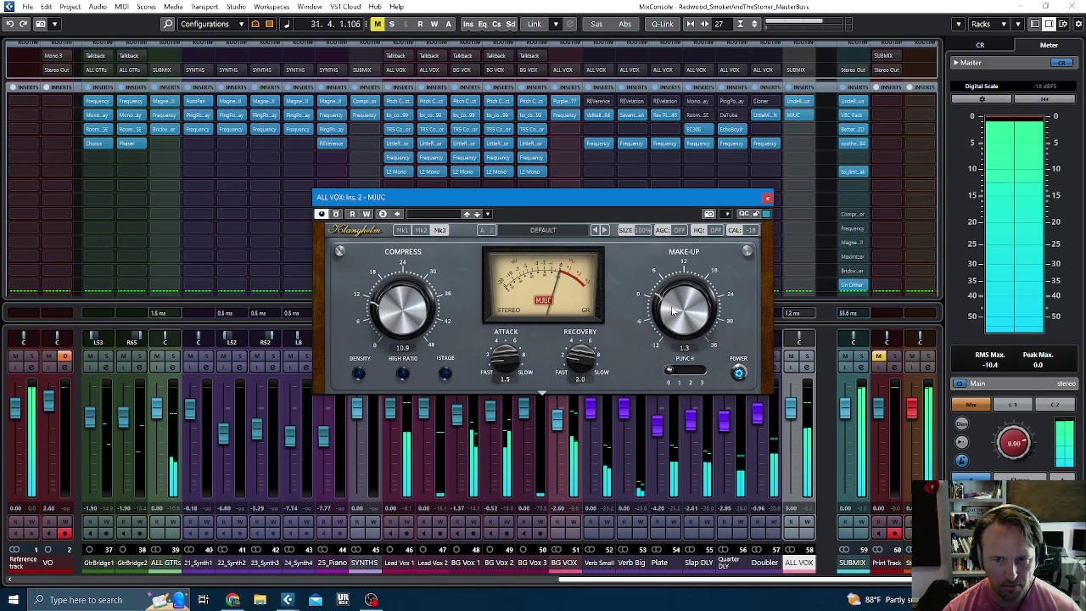
{"action": "left_click_drag", "start_coordinate": [675, 316], "coordinate": [674, 309]}
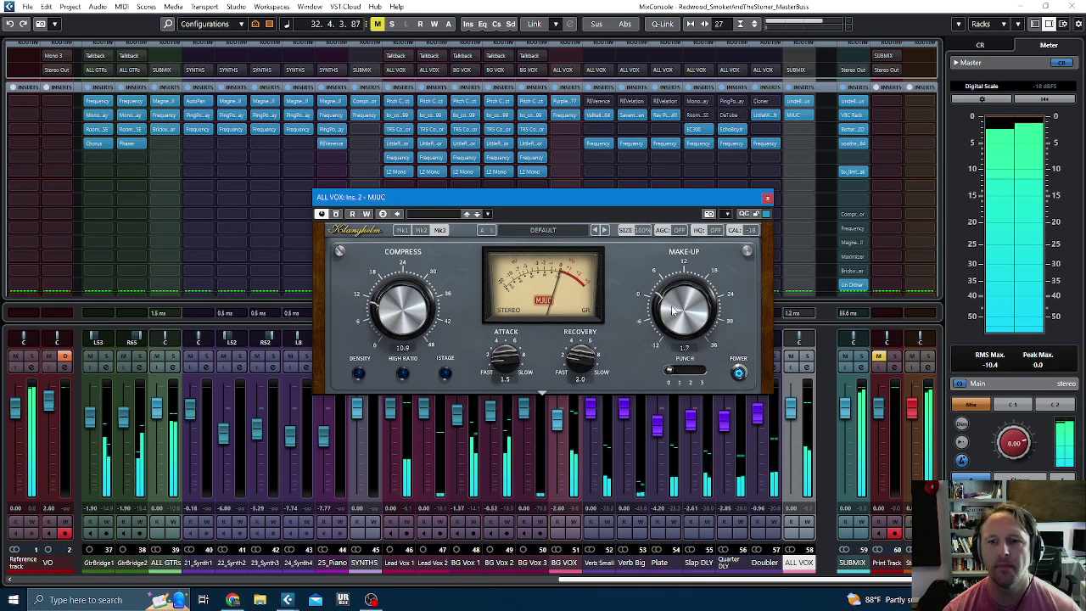
{"action": "key", "text": "space"}
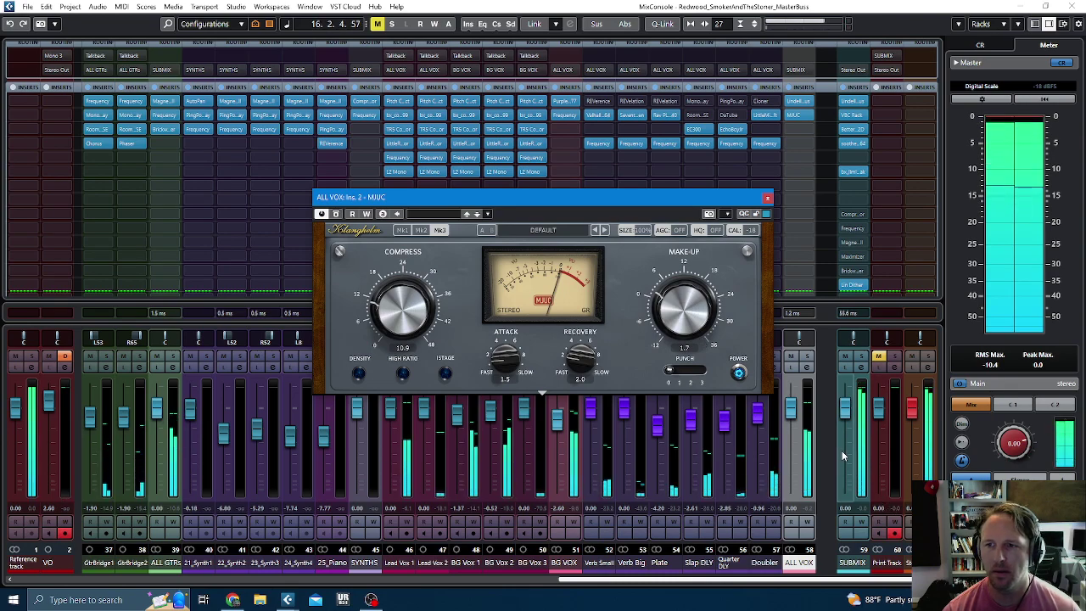
- Compare ALL VOX with the MJUC and the insert chain bypassed and active, and close the plug-in
{"action": "left_click", "coordinate": [336, 214]}
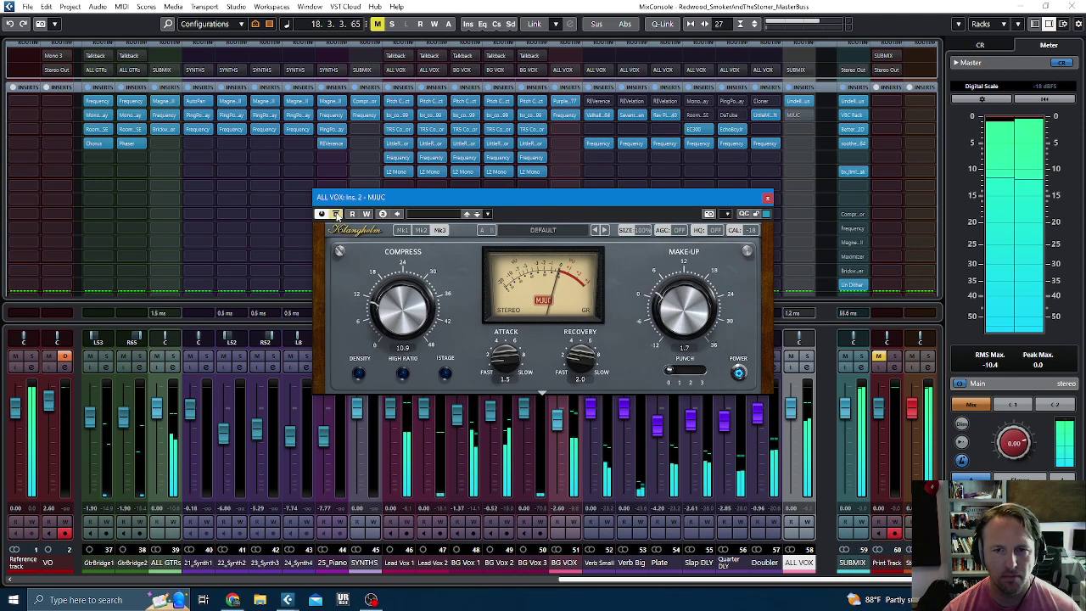
{"action": "left_click", "coordinate": [336, 214]}
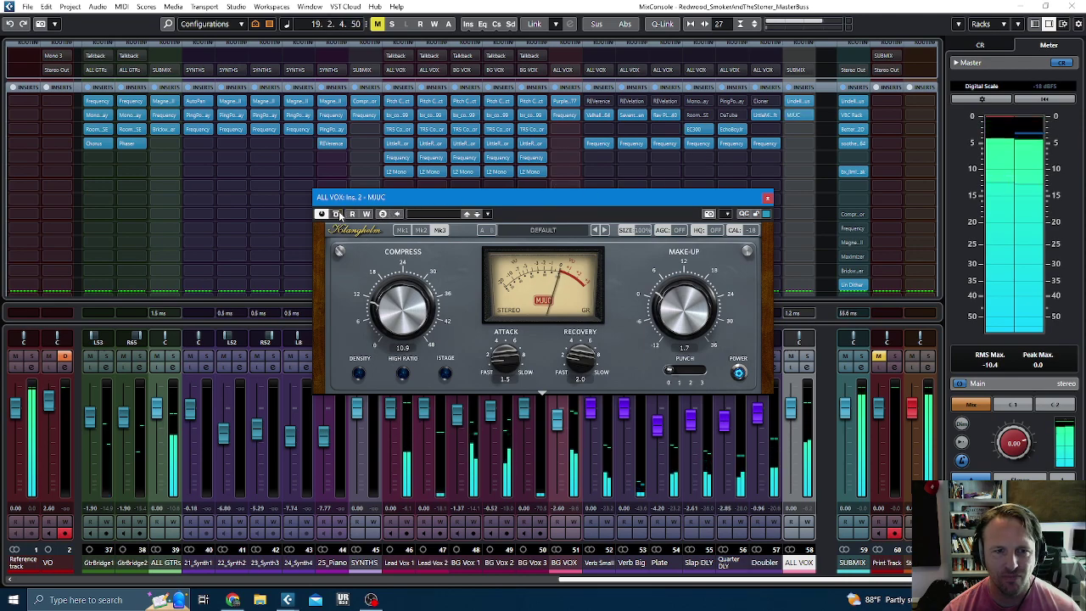
{"action": "left_click", "coordinate": [790, 89]}
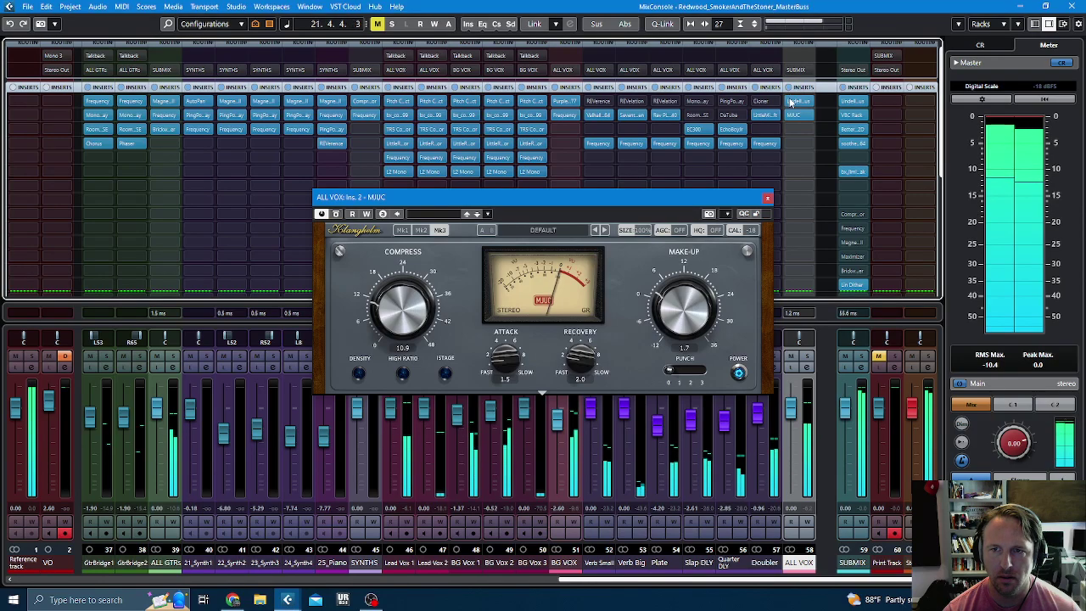
{"action": "left_click", "coordinate": [795, 116]}
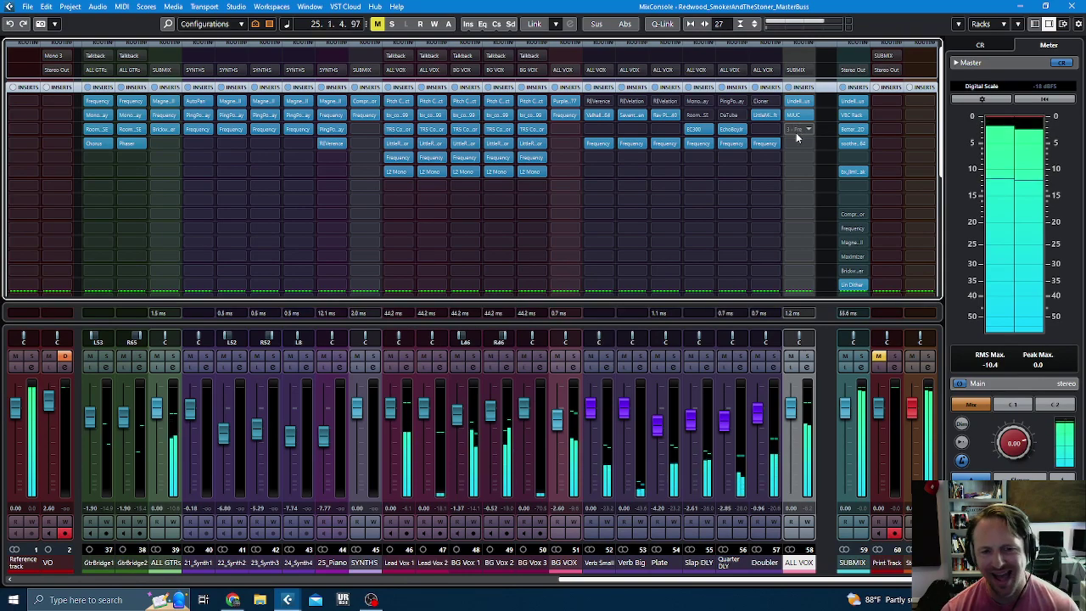
{"action": "key", "text": "space"}
{"action": "left_click", "coordinate": [798, 131]}
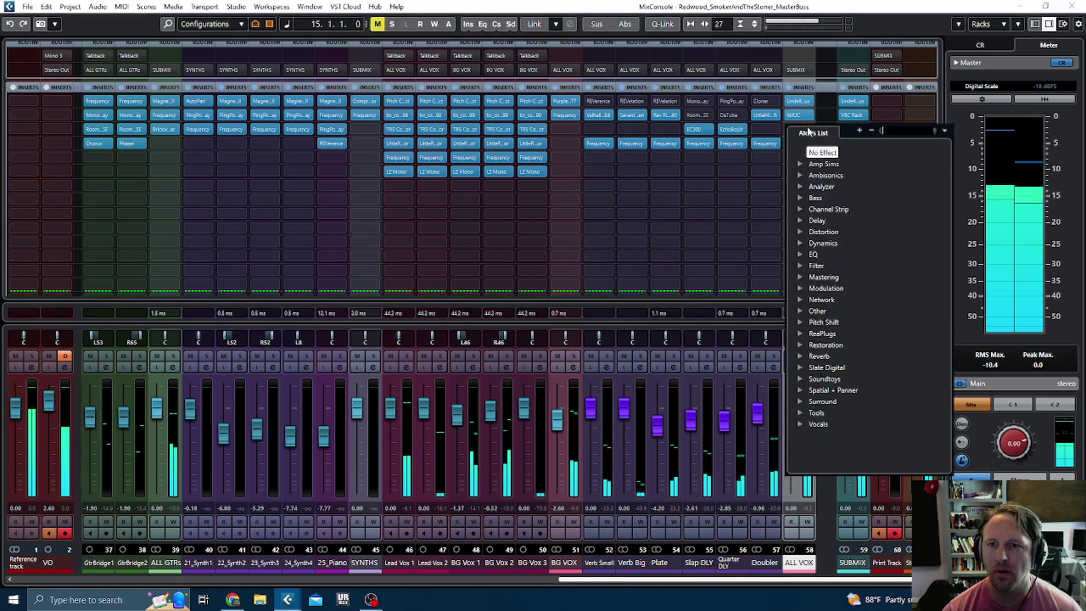
{"action": "left_click", "coordinate": [800, 254]}
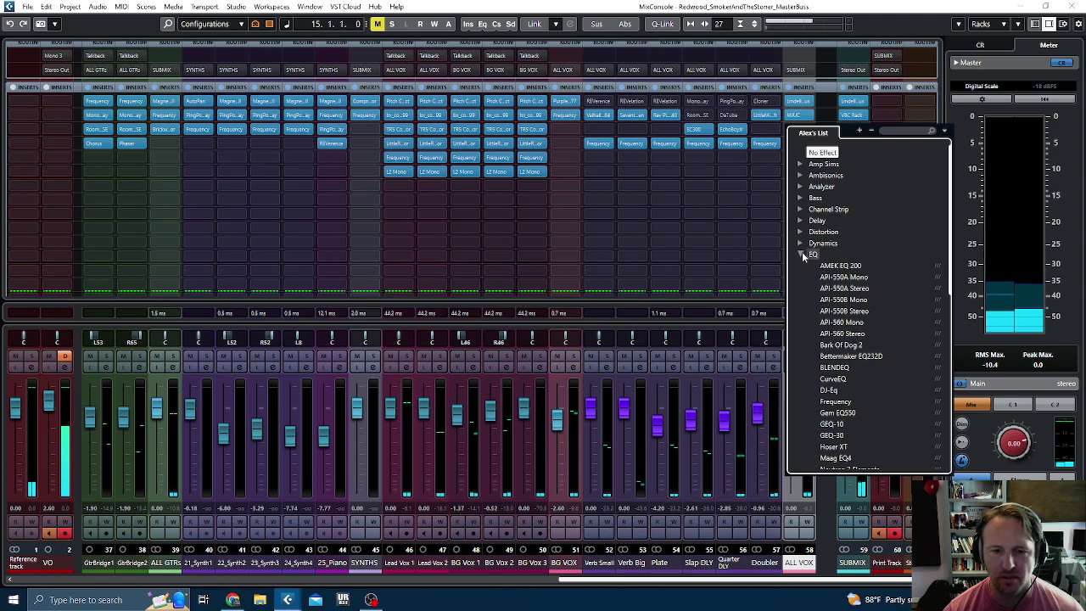
{"action": "key", "text": "Escape"}
- Mute and unmute the ALL VOX group while playback is stopped to check its background noise
{"action": "left_click", "coordinate": [693, 353]}
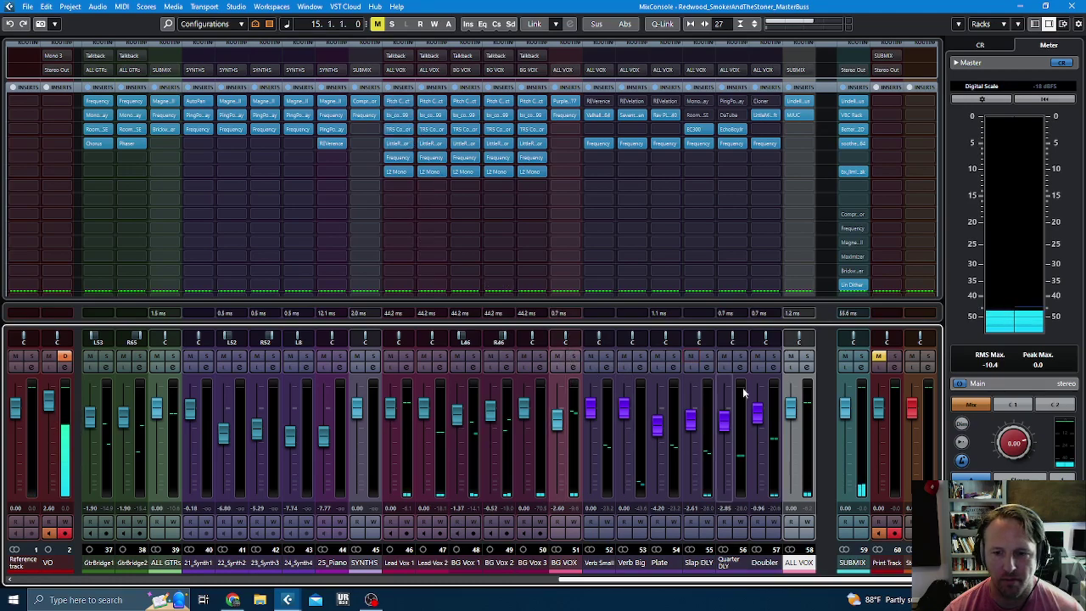
{"action": "left_click", "coordinate": [790, 356]}
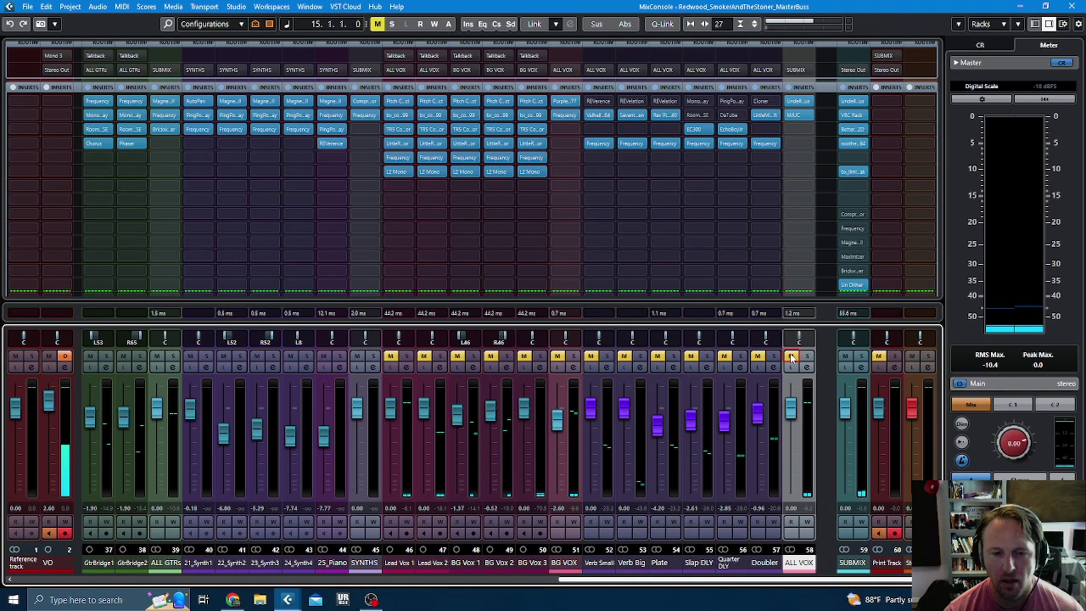
{"action": "left_click", "coordinate": [791, 357]}
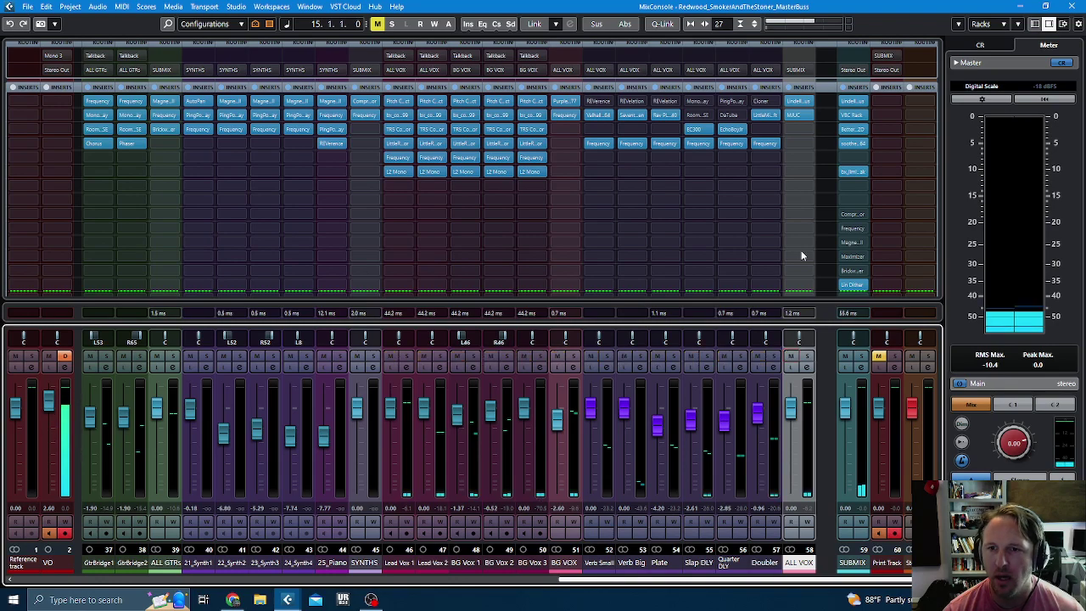
{"action": "left_click", "coordinate": [799, 130]}
{"action": "type", "text": "gate"}
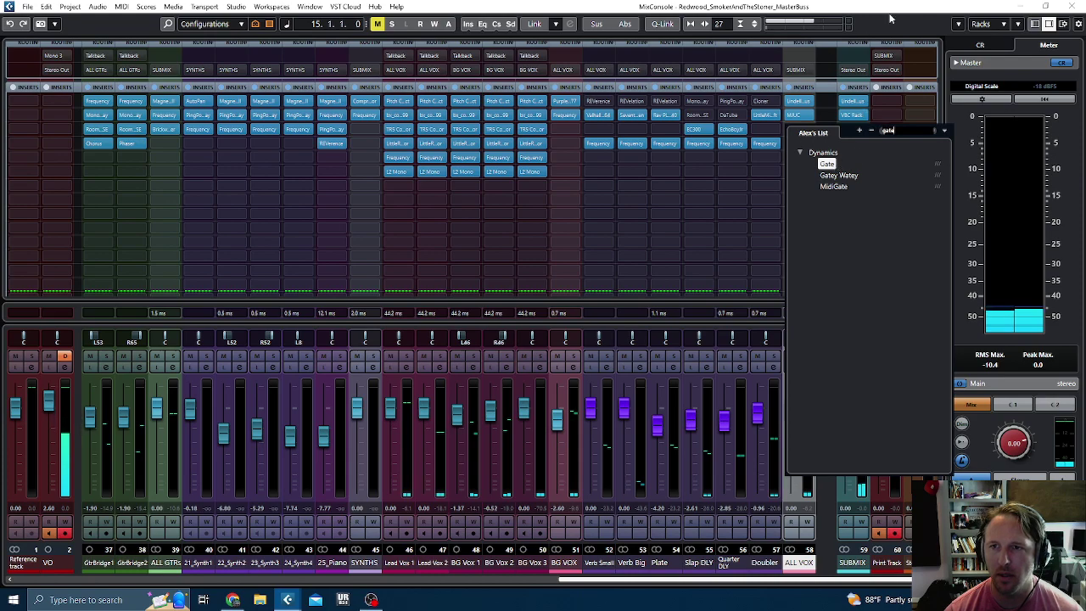
{"action": "key", "text": "Escape"}
- Insert a Gate in insert slot 8 of Lead Vox 1
{"action": "left_click", "coordinate": [402, 203]}
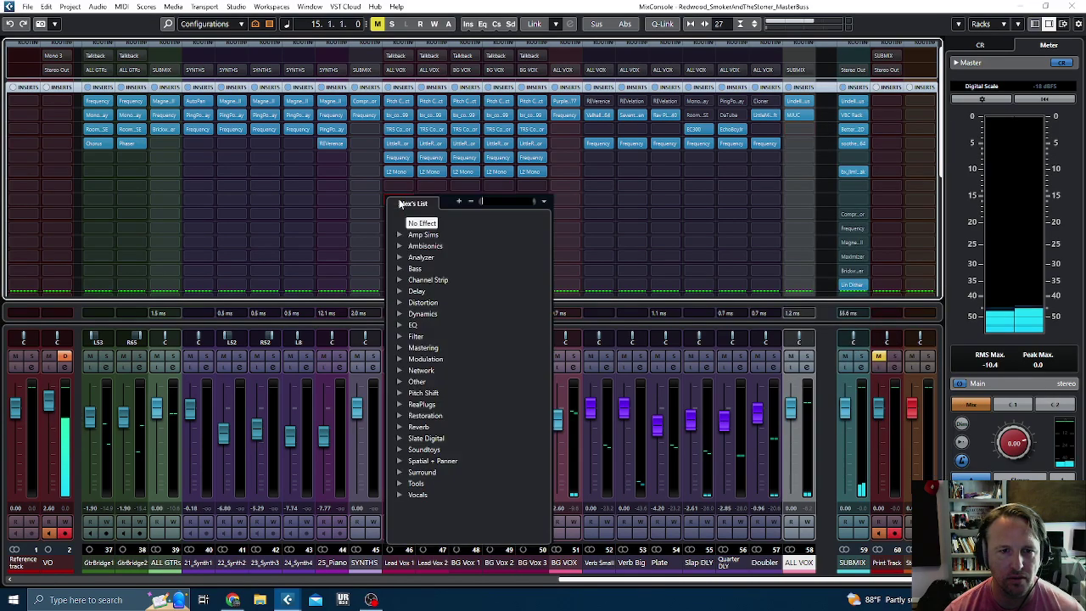
{"action": "type", "text": "gate"}
{"action": "left_click", "coordinate": [427, 235]}
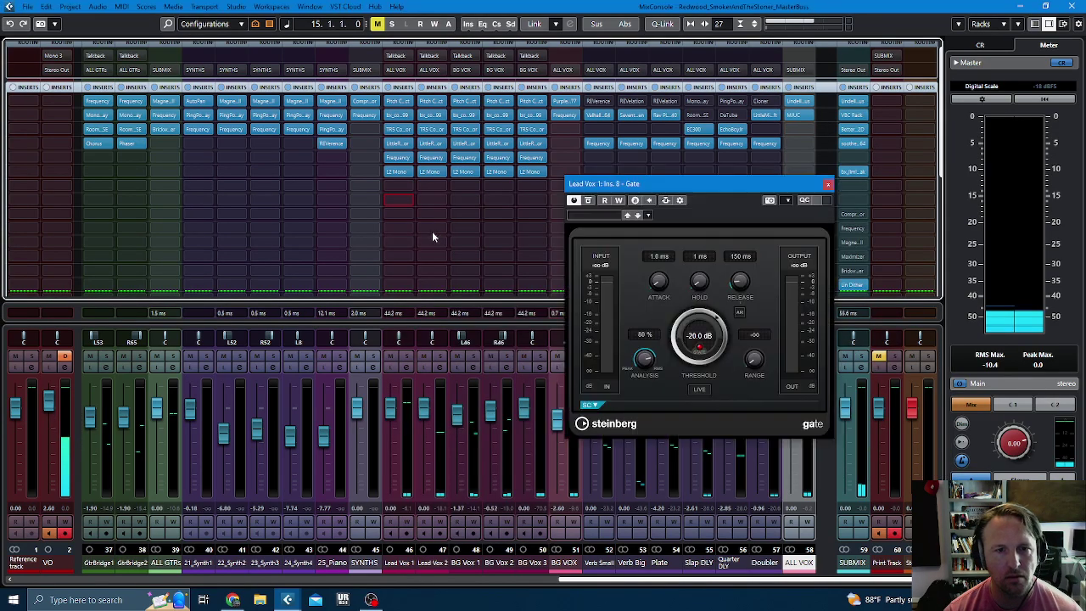
- Set the gate's threshold to -49.4 dB, attack to 0.1 ms and release to 264 ms, and copy it to Lead Vox 2 and BG Vox 1–3
{"action": "left_click", "coordinate": [677, 337]}
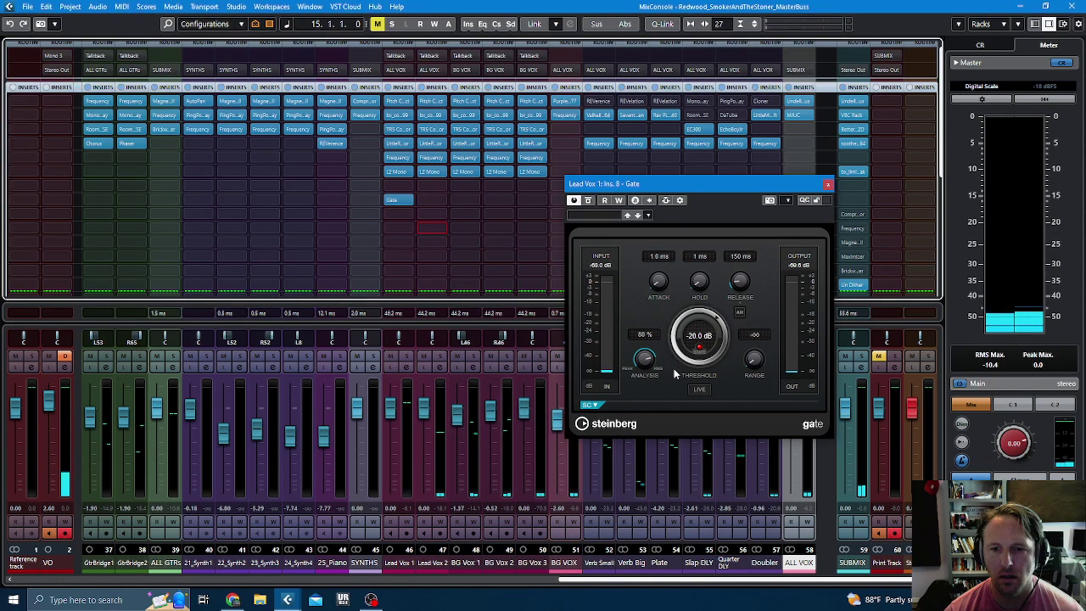
{"action": "left_click_drag", "start_coordinate": [674, 326], "coordinate": [677, 329]}
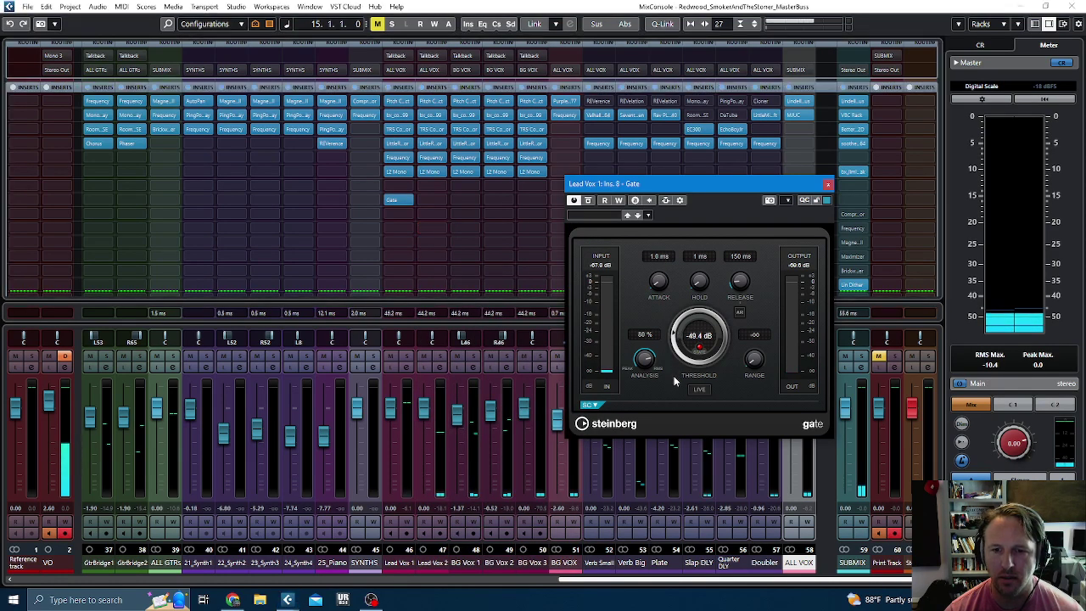
{"action": "left_click_drag", "start_coordinate": [741, 280], "coordinate": [739, 257]}
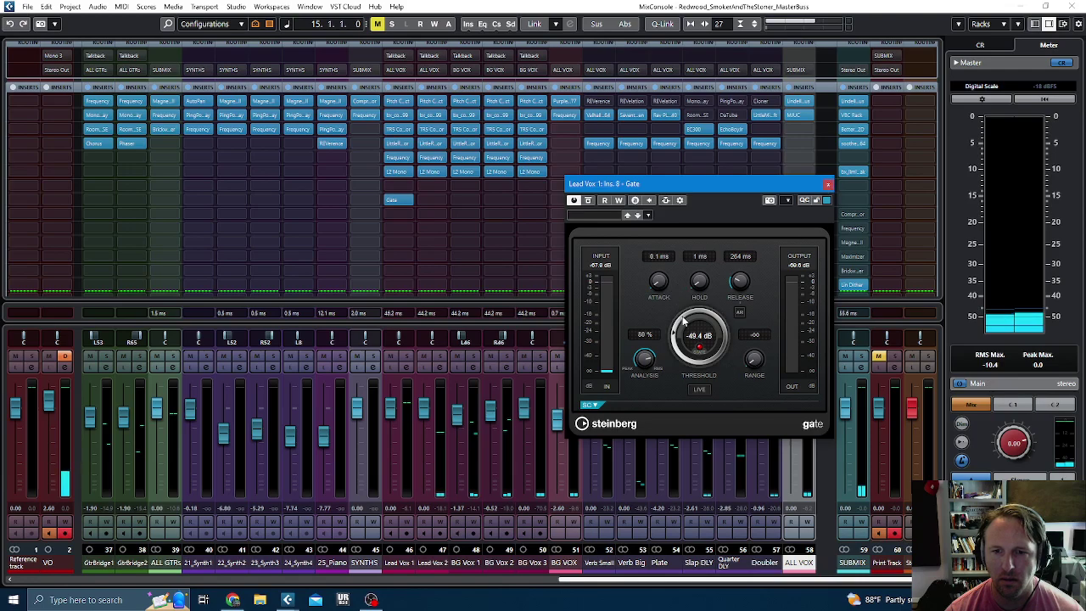
{"action": "left_click", "coordinate": [827, 184]}
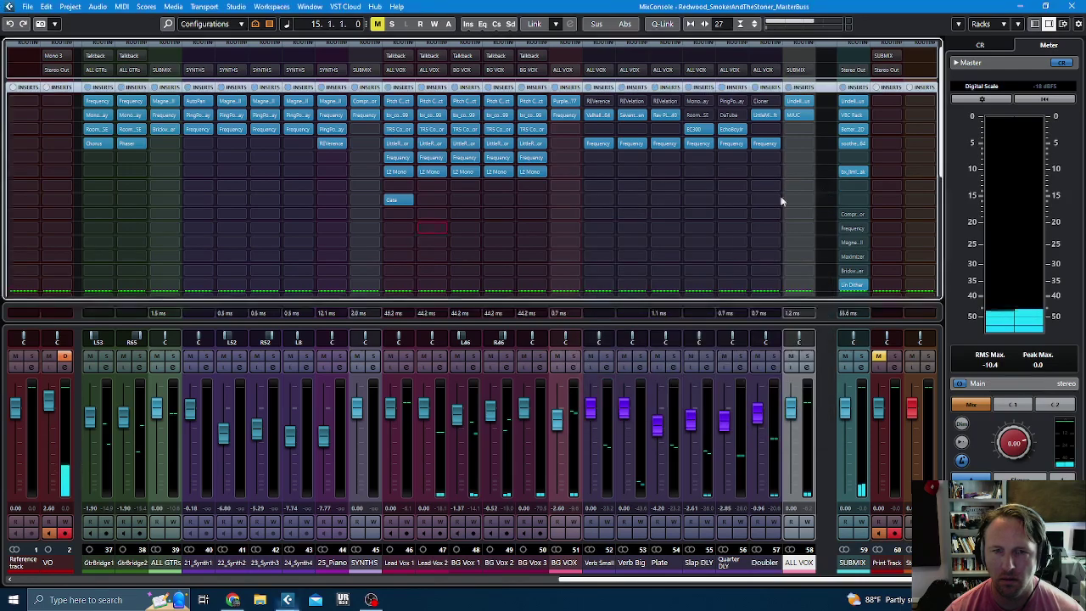
{"action": "left_click_drag", "start_coordinate": [409, 201], "coordinate": [532, 200]}
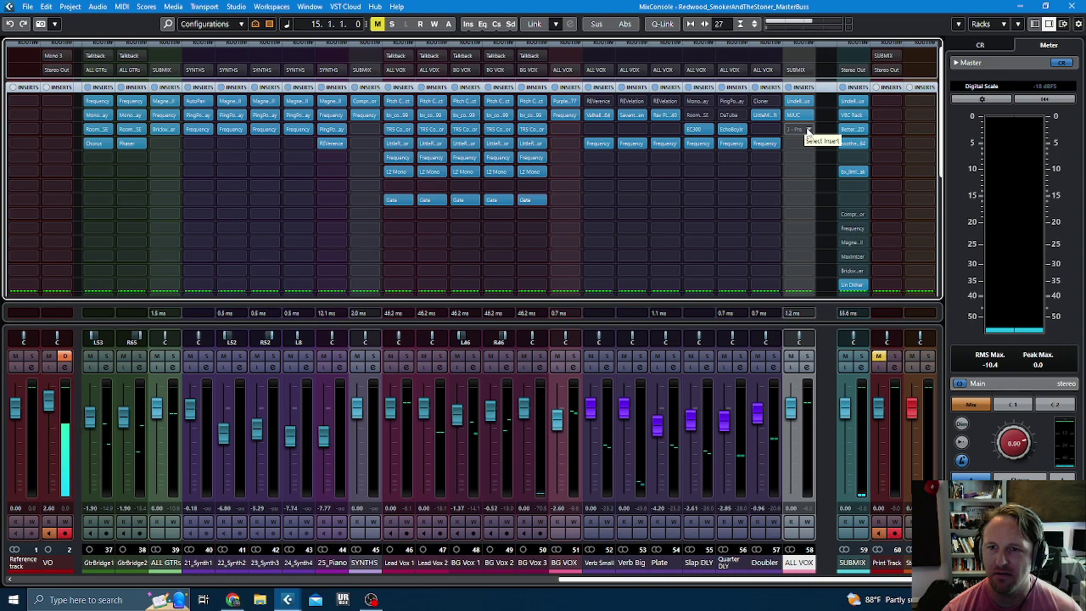
- Insert the Maag EQ4 equalizer in insert slot 3 of ALL VOX
{"action": "left_click", "coordinate": [808, 132]}
{"action": "left_click", "coordinate": [800, 243]}
{"action": "left_click", "coordinate": [801, 244]}
{"action": "left_click", "coordinate": [801, 254]}
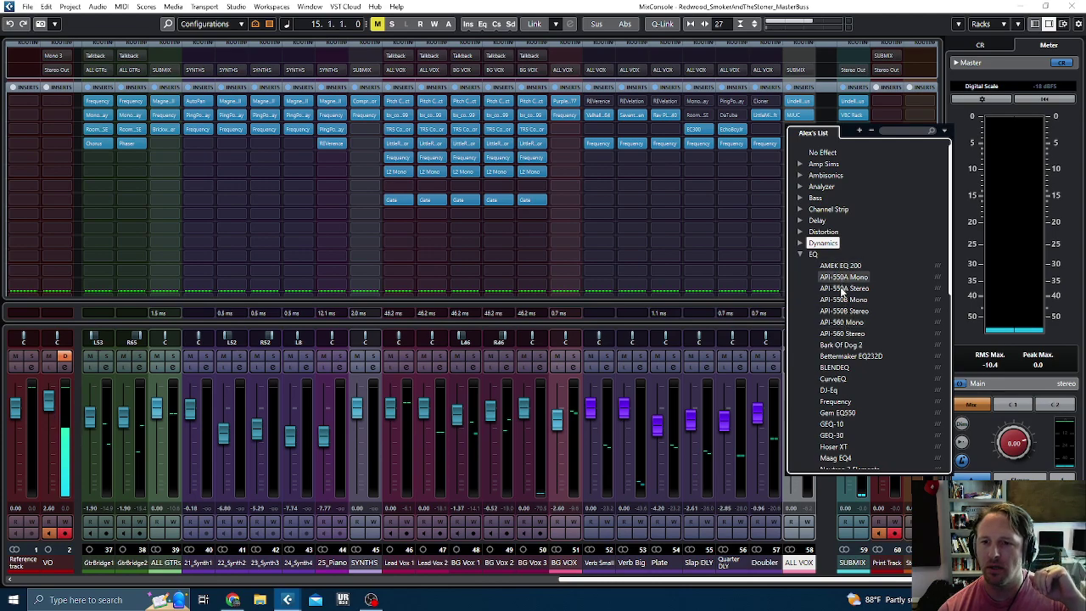
{"action": "scroll", "coordinate": [846, 384], "scroll_direction": "down", "scroll_amount": 2}
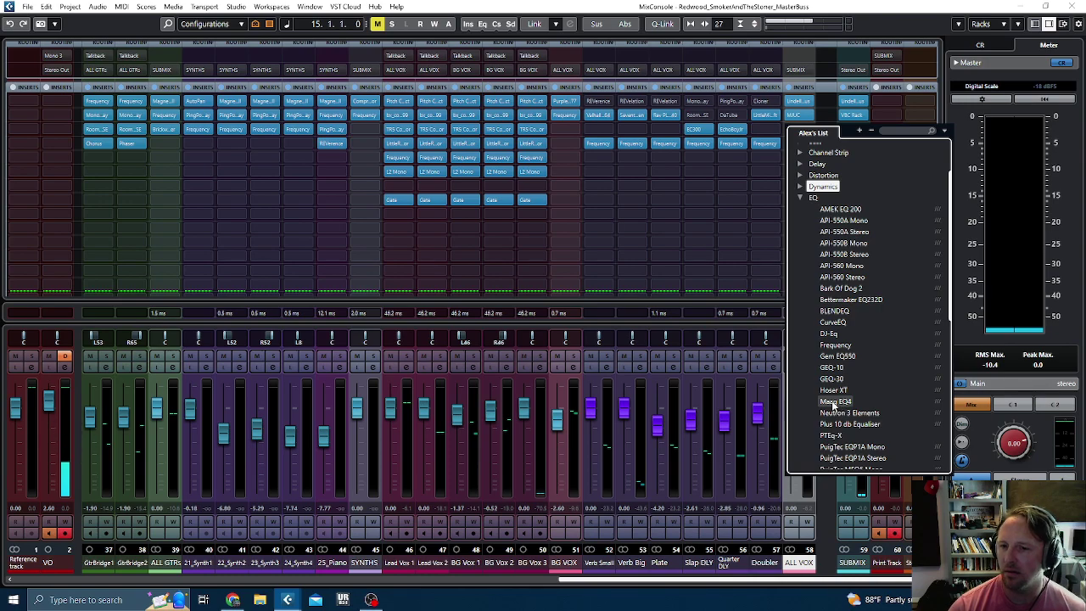
{"action": "left_click", "coordinate": [835, 402]}
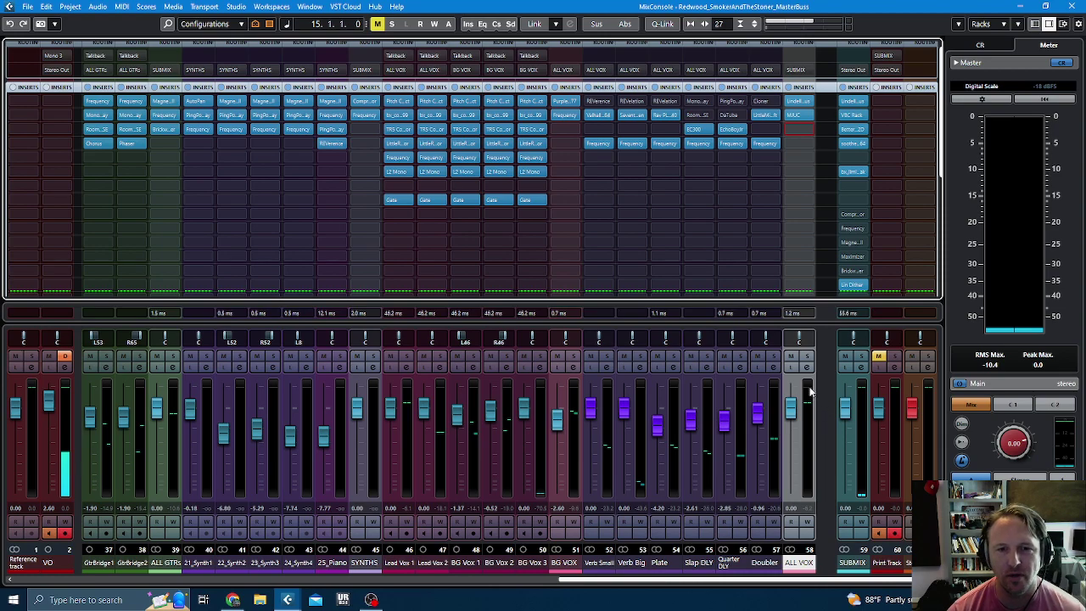
- Enable the Maag EQ4's air band on ALL VOX and raise its air gain during playback
{"action": "left_click_drag", "start_coordinate": [634, 297], "coordinate": [633, 256]}
{"action": "left_click_drag", "start_coordinate": [600, 318], "coordinate": [599, 314]}
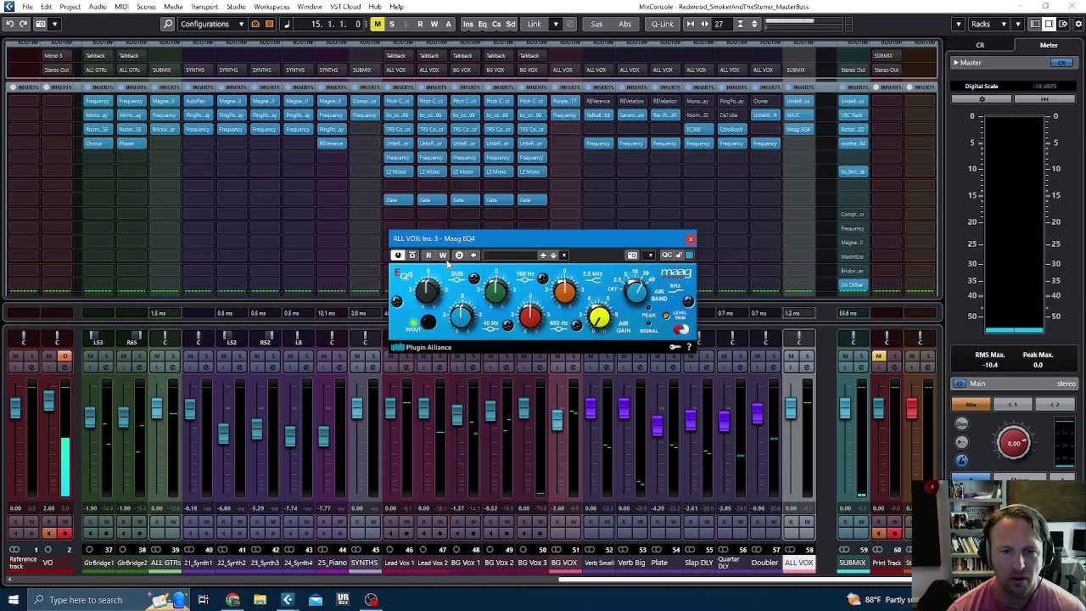
{"action": "key", "text": "space"}
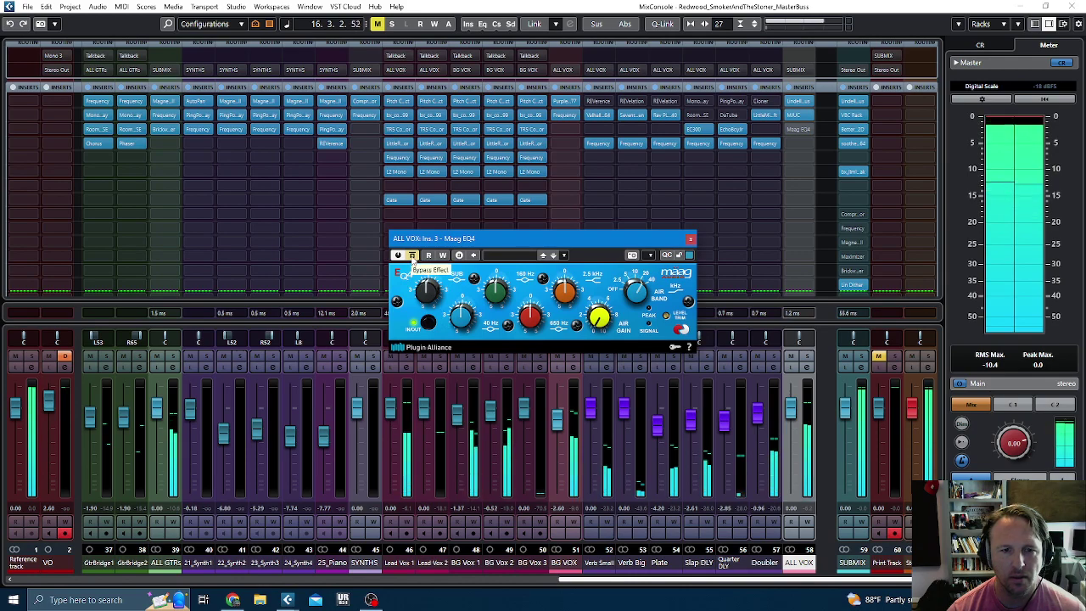
{"action": "left_click", "coordinate": [413, 256]}
{"action": "left_click_drag", "start_coordinate": [599, 326], "coordinate": [611, 311]}
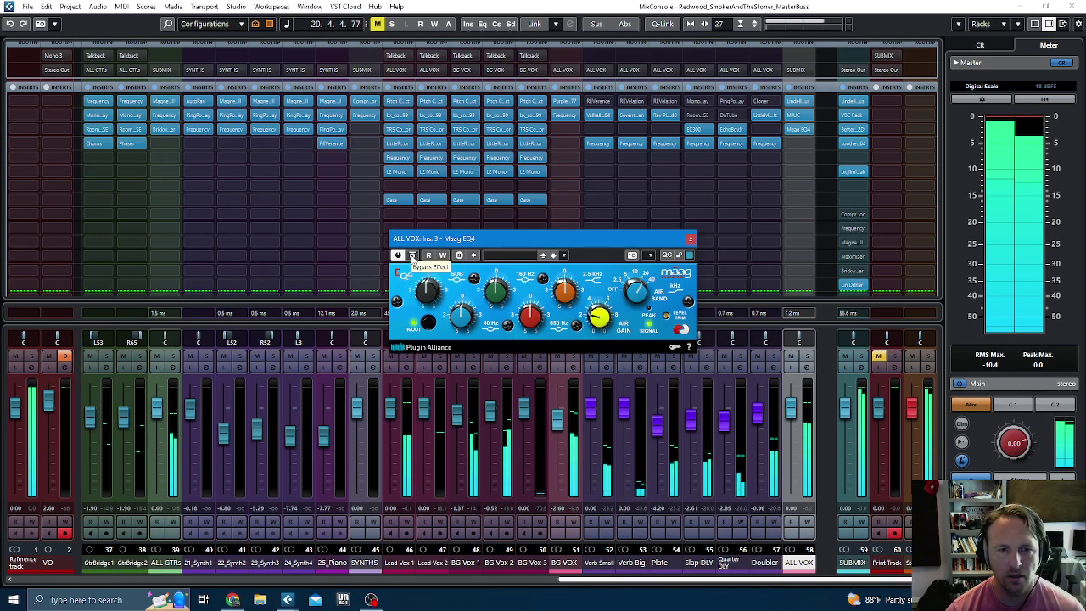
- Compare ALL VOX with the Maag EQ4 bypassed and active, close the plug-in and stop playback
{"action": "left_click", "coordinate": [412, 255]}
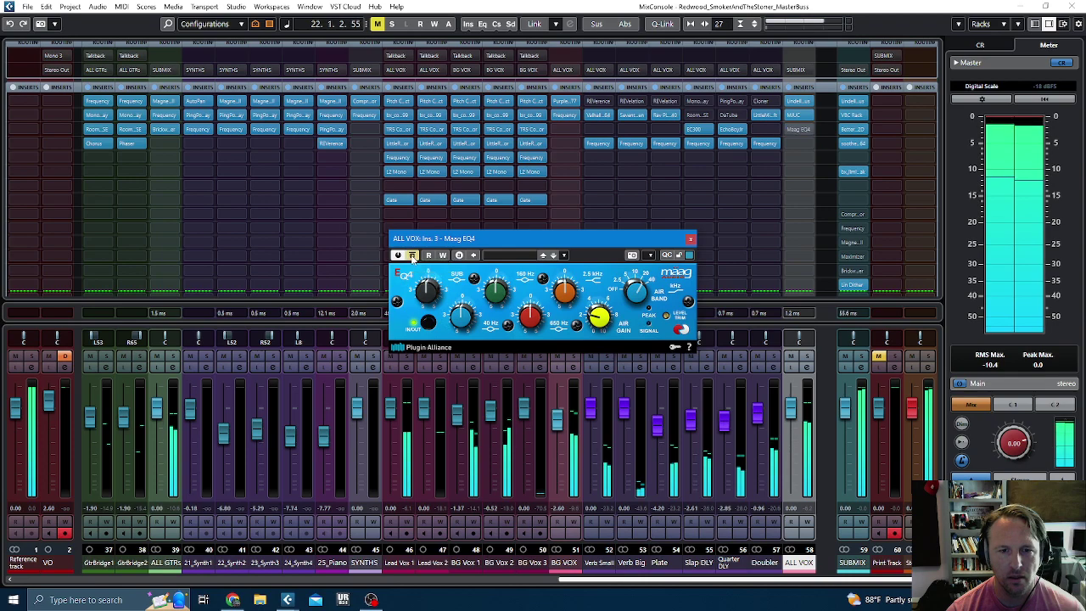
{"action": "left_click", "coordinate": [412, 255]}
{"action": "left_click", "coordinate": [690, 238]}
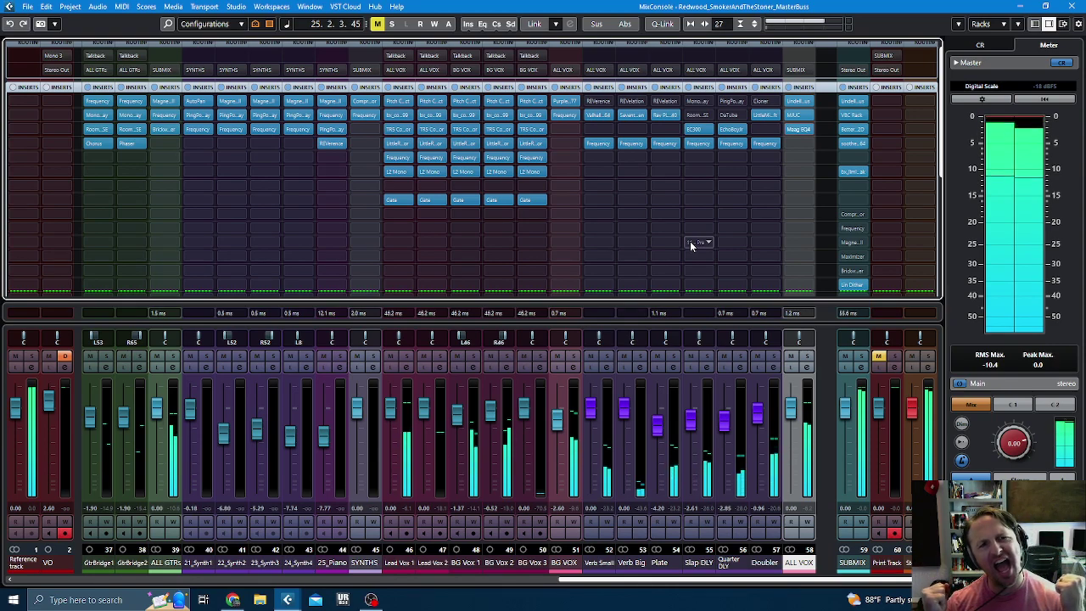
{"action": "key", "text": "space"}
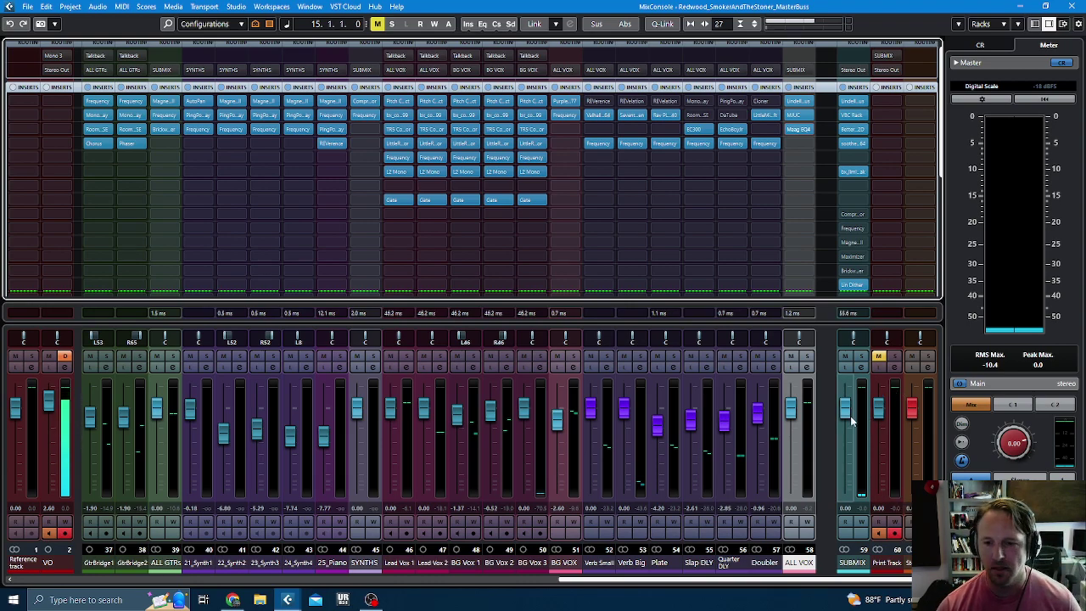
- Play the project and compare the current mix with the soloed Print Track (Master Buss)
{"action": "key", "text": "F3"}
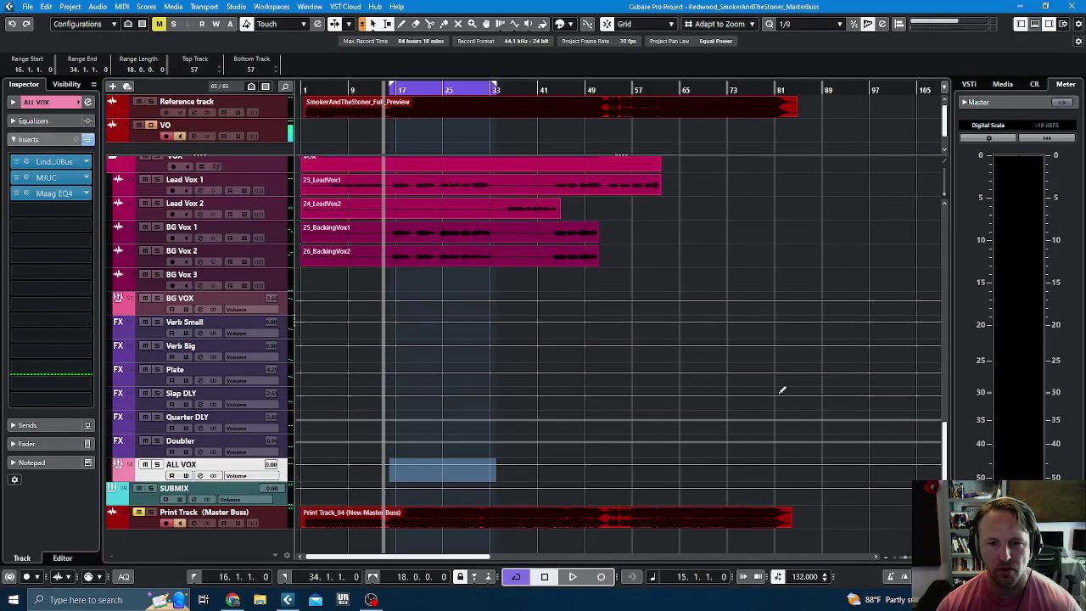
{"action": "left_click", "coordinate": [263, 515]}
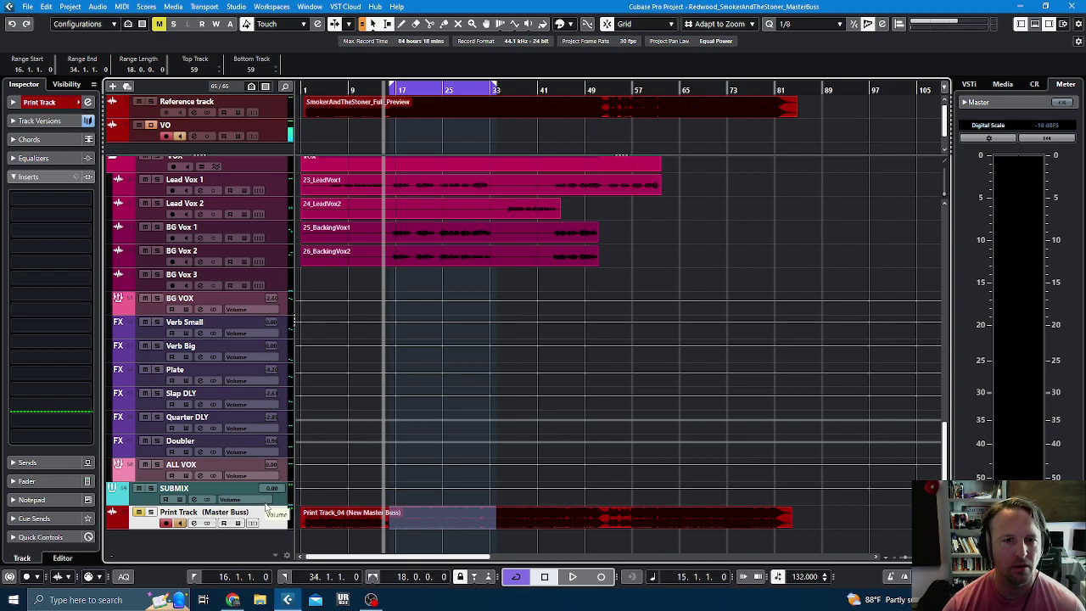
{"action": "key", "text": "space"}
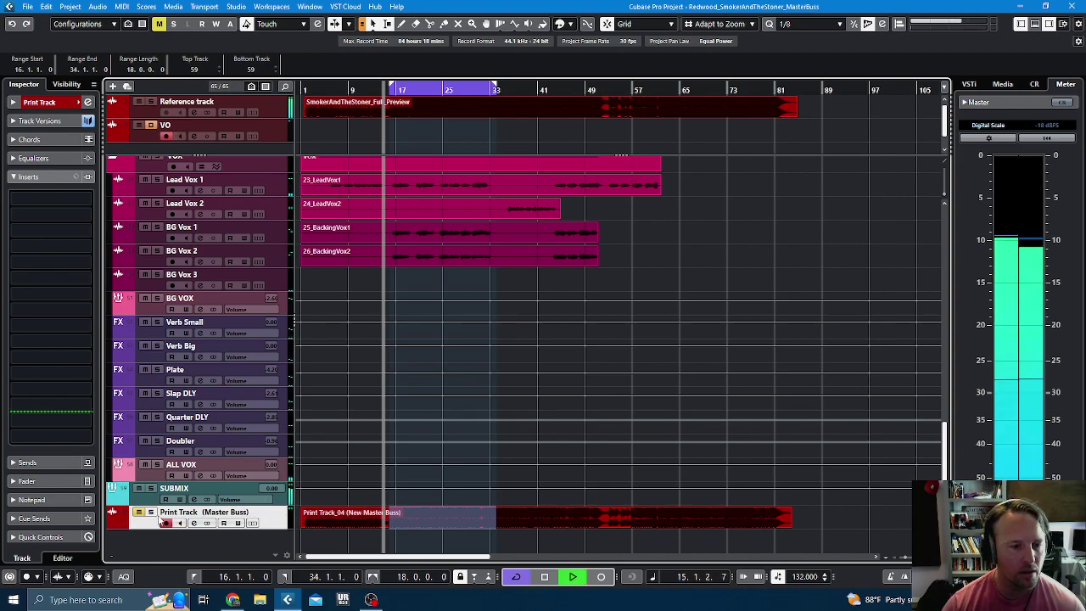
{"action": "left_click", "coordinate": [150, 513]}
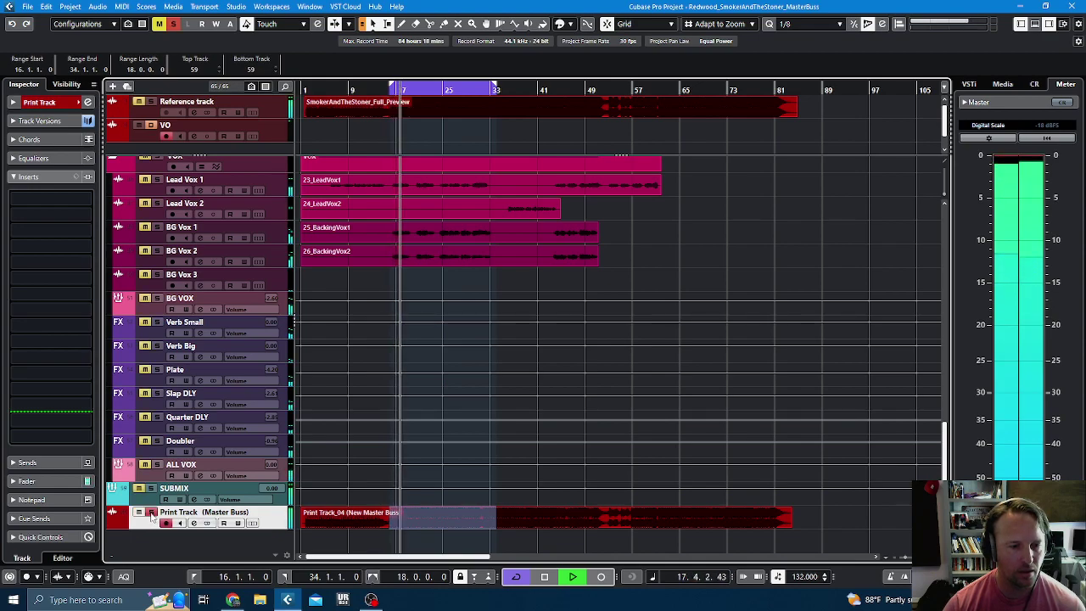
{"action": "left_click", "coordinate": [150, 512]}
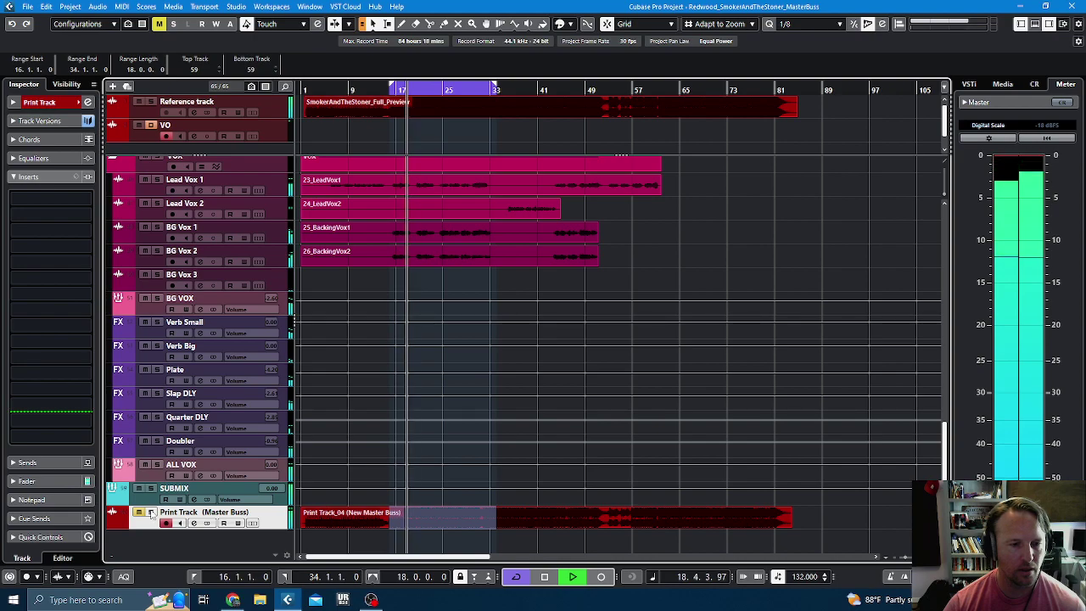
- Lower the ALL VOX volume to -0.62 dB while comparing the mix with the soloed Print Track, and stop playback
{"action": "left_click", "coordinate": [174, 469]}
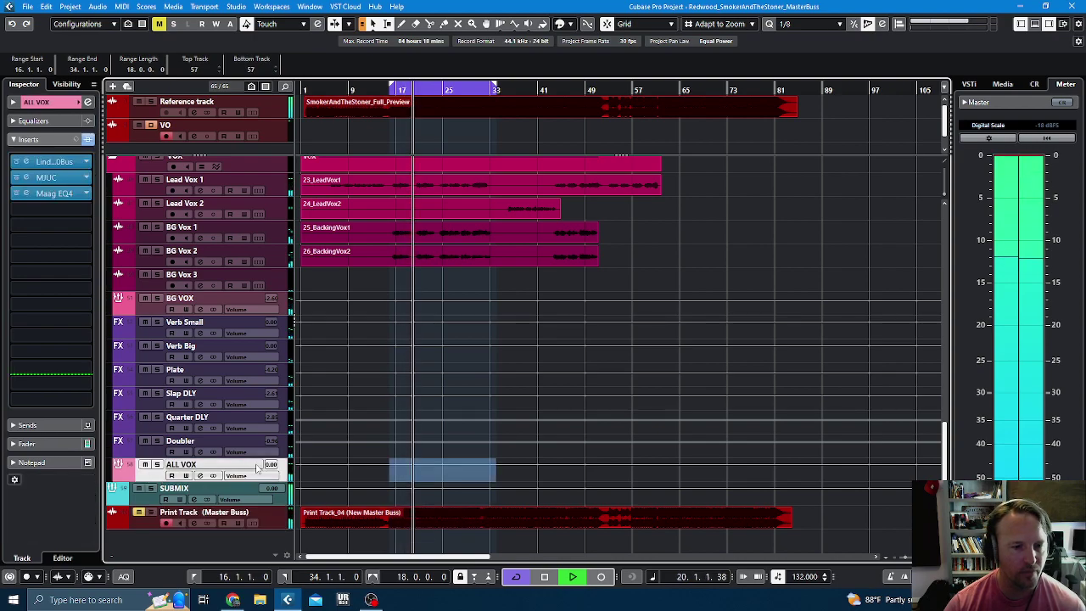
{"action": "left_click_drag", "start_coordinate": [268, 472], "coordinate": [274, 476]}
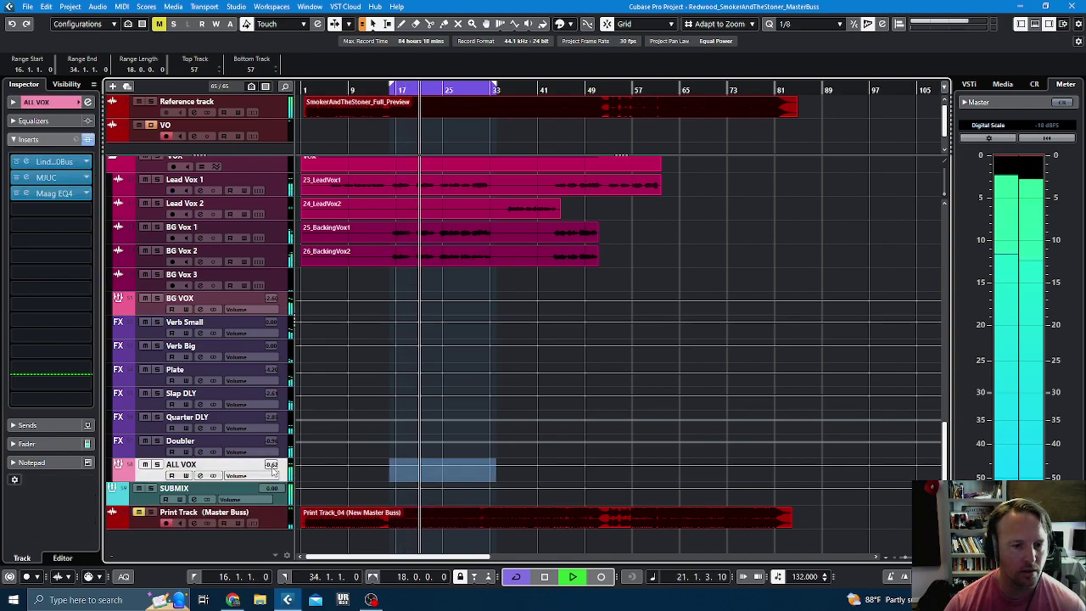
{"action": "right_click", "coordinate": [150, 514]}
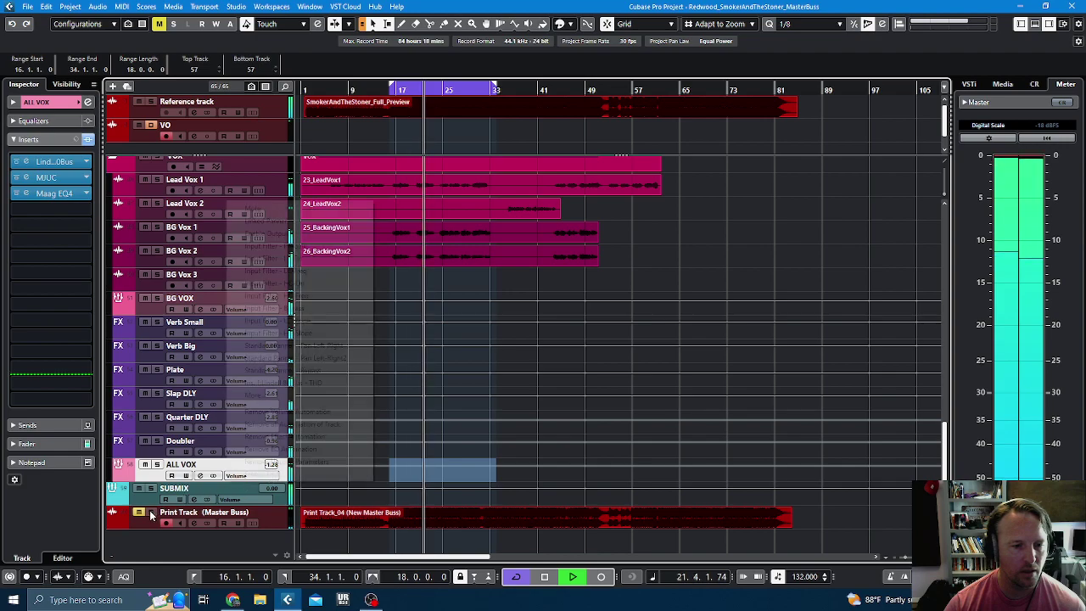
{"action": "left_click", "coordinate": [151, 514]}
{"action": "left_click", "coordinate": [151, 515]}
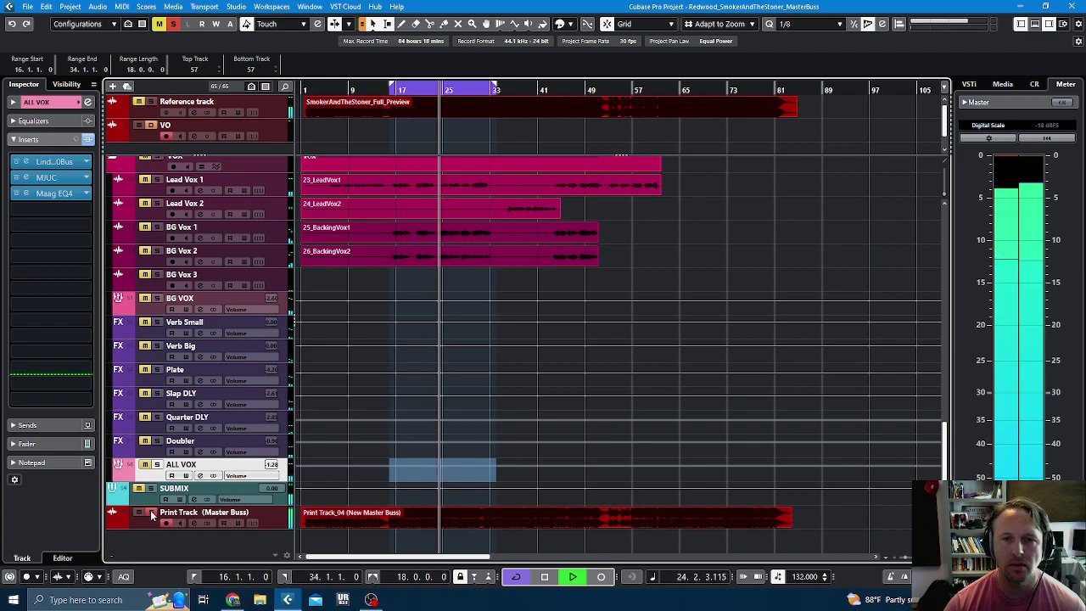
{"action": "left_click", "coordinate": [151, 514]}
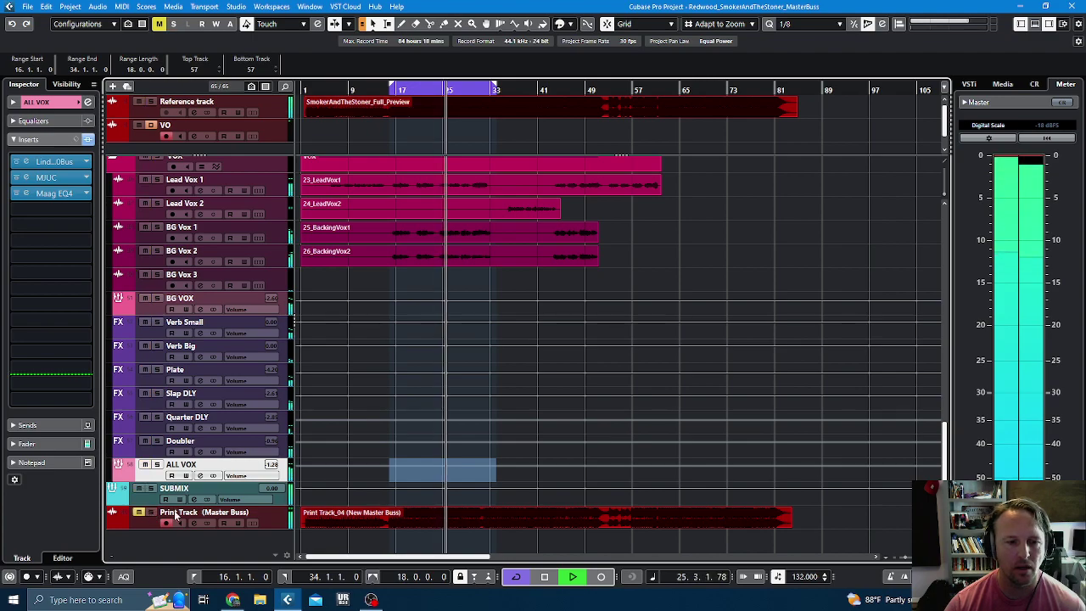
{"action": "left_click", "coordinate": [271, 465]}
{"action": "scroll", "coordinate": [272, 465], "scroll_direction": "down", "scroll_amount": 2}
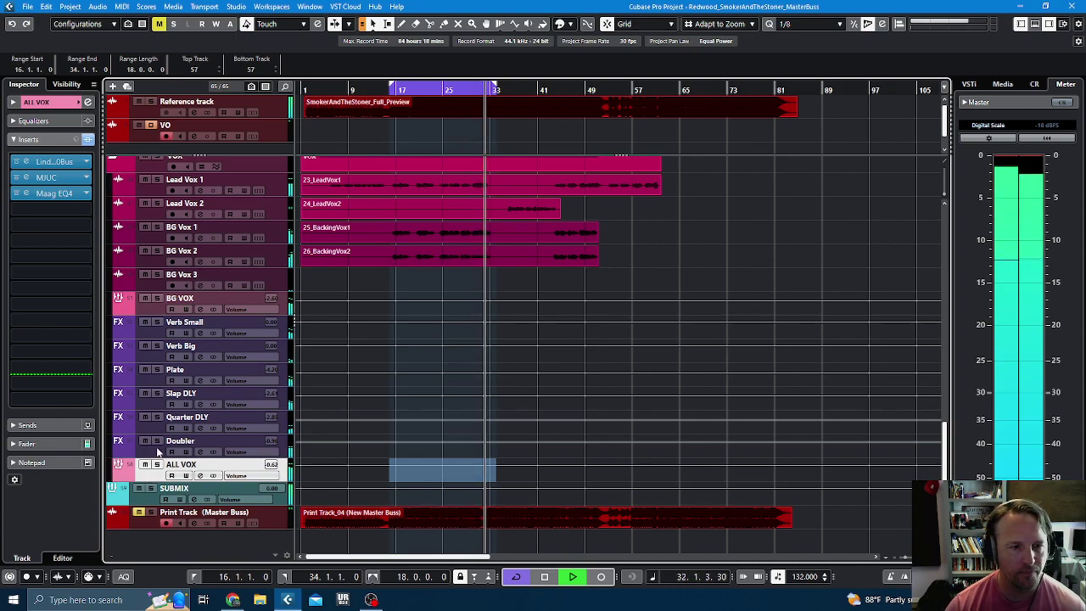
{"action": "key", "text": "space"}
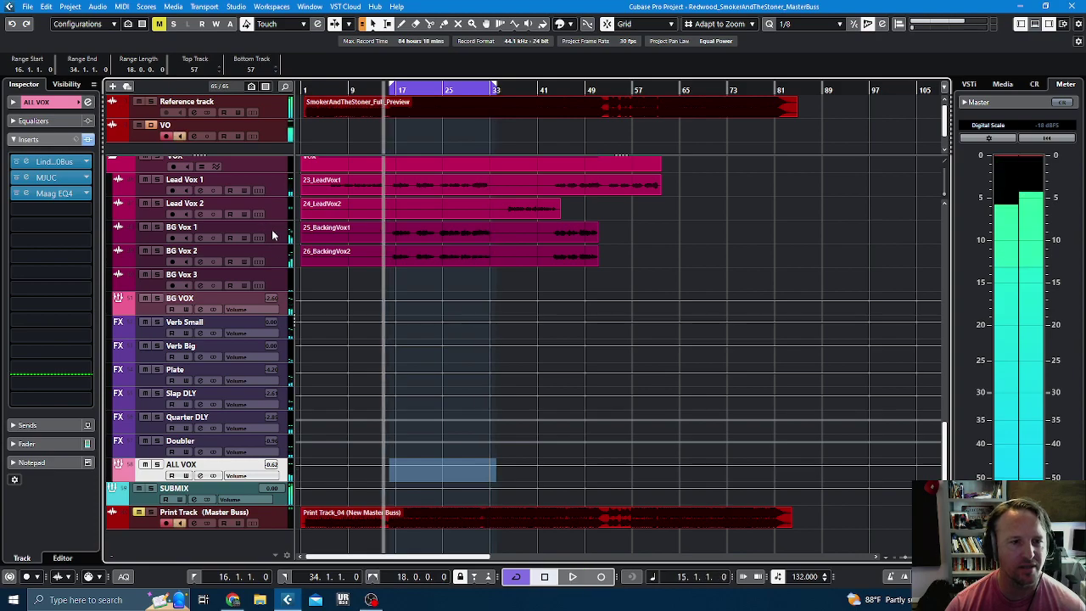
- Insert the DeEsser after the Gate in insert slot 9 of BG Vox 1
{"action": "left_click", "coordinate": [272, 240]}
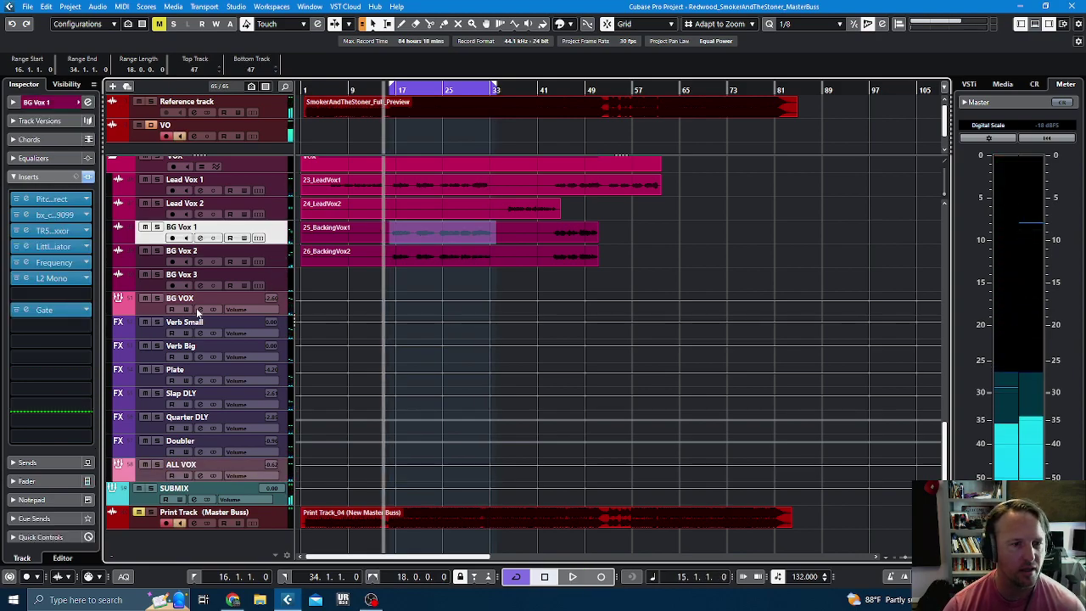
{"action": "left_click", "coordinate": [62, 327]}
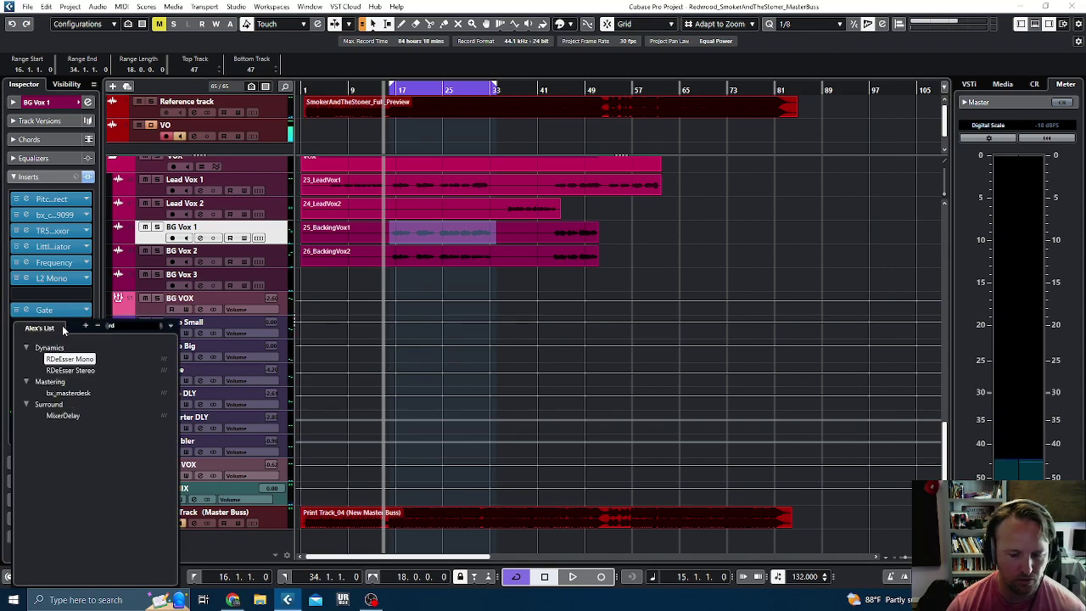
{"action": "type", "text": "d"}
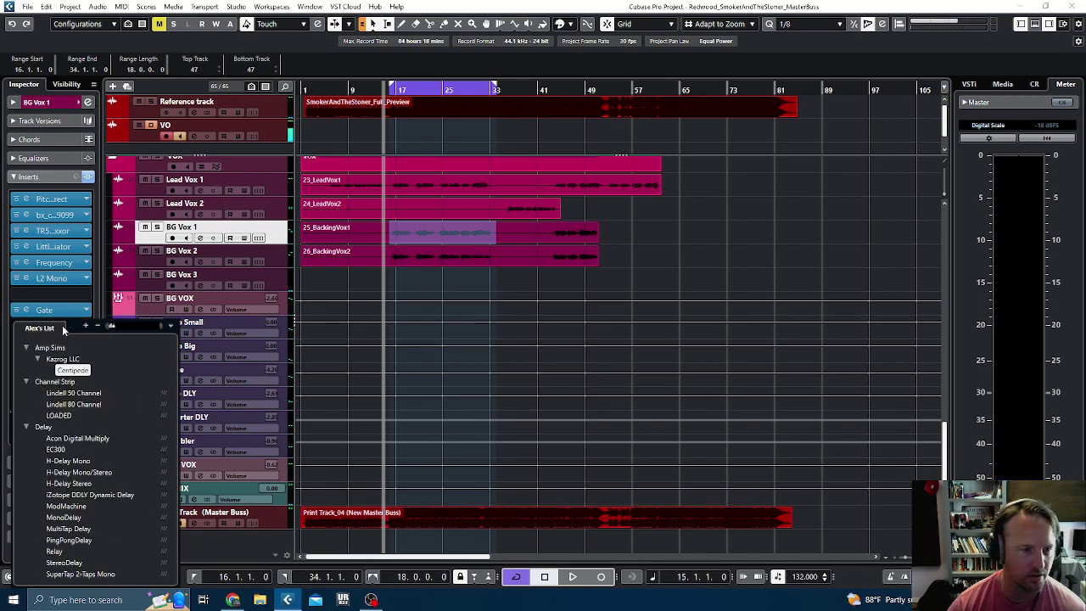
{"action": "type", "text": "es"}
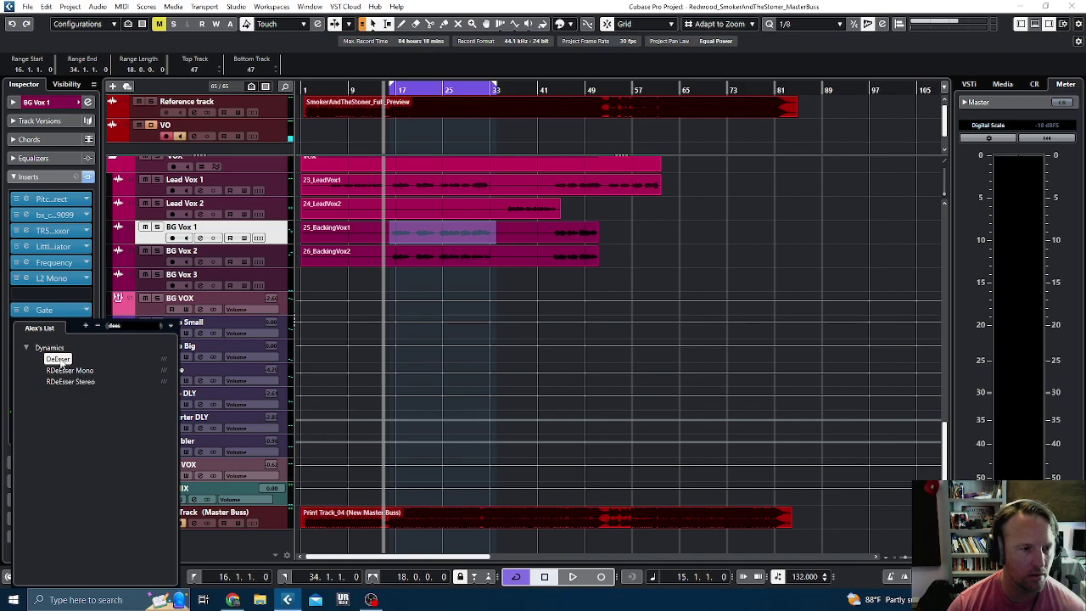
{"action": "left_click", "coordinate": [58, 360]}
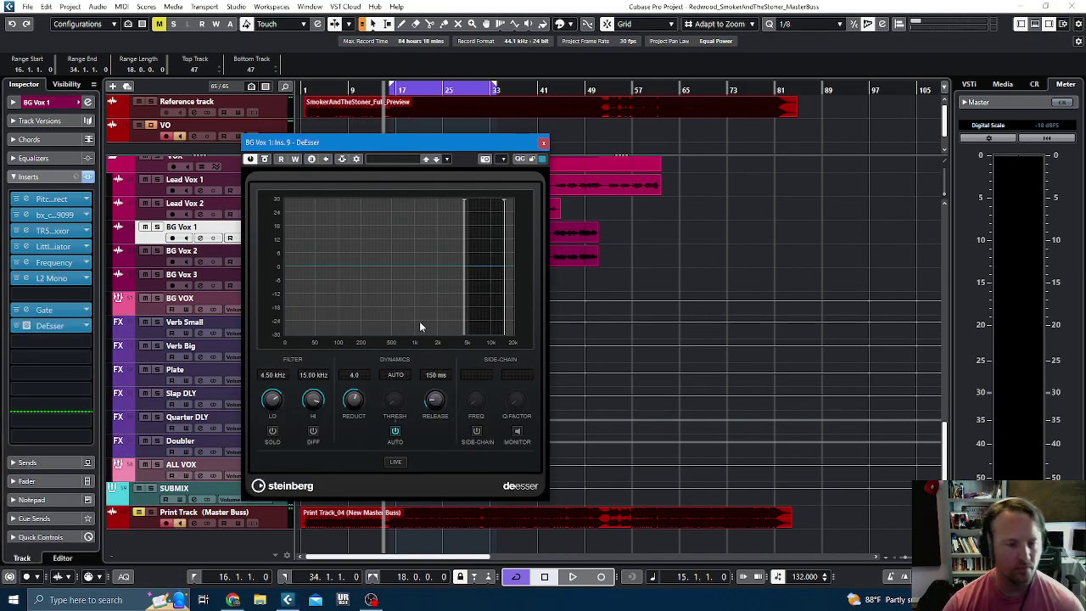
- Audition the DeEsser on soloed BG Vox 1, close the plug-in and stop playback
{"action": "left_click", "coordinate": [156, 227]}
{"action": "left_click_drag", "start_coordinate": [455, 146], "coordinate": [672, 167]}
{"action": "key", "text": "space"}
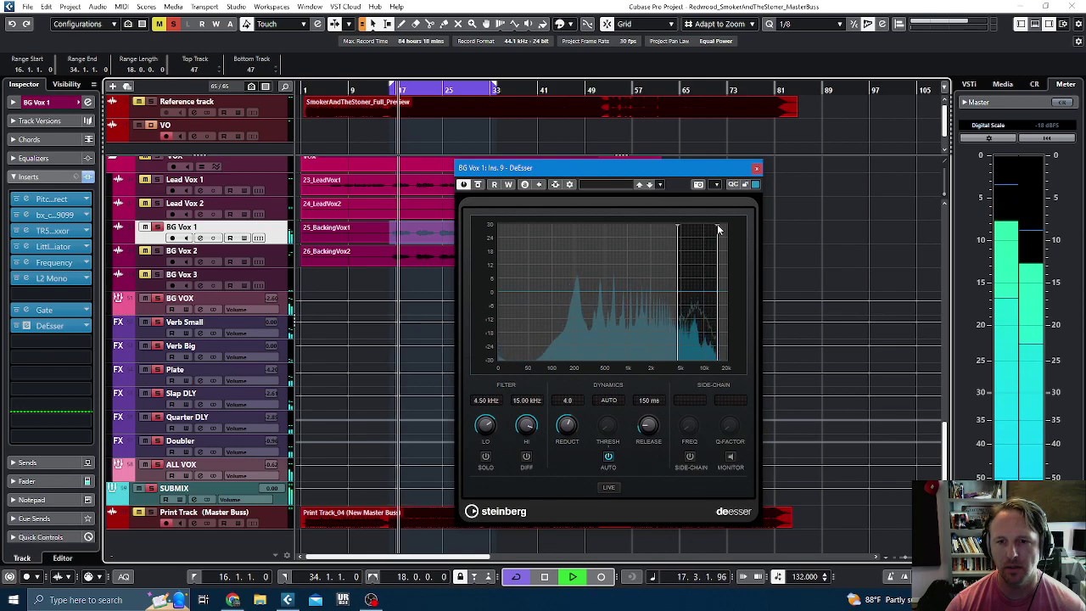
{"action": "left_click", "coordinate": [756, 168]}
{"action": "key", "text": "space"}
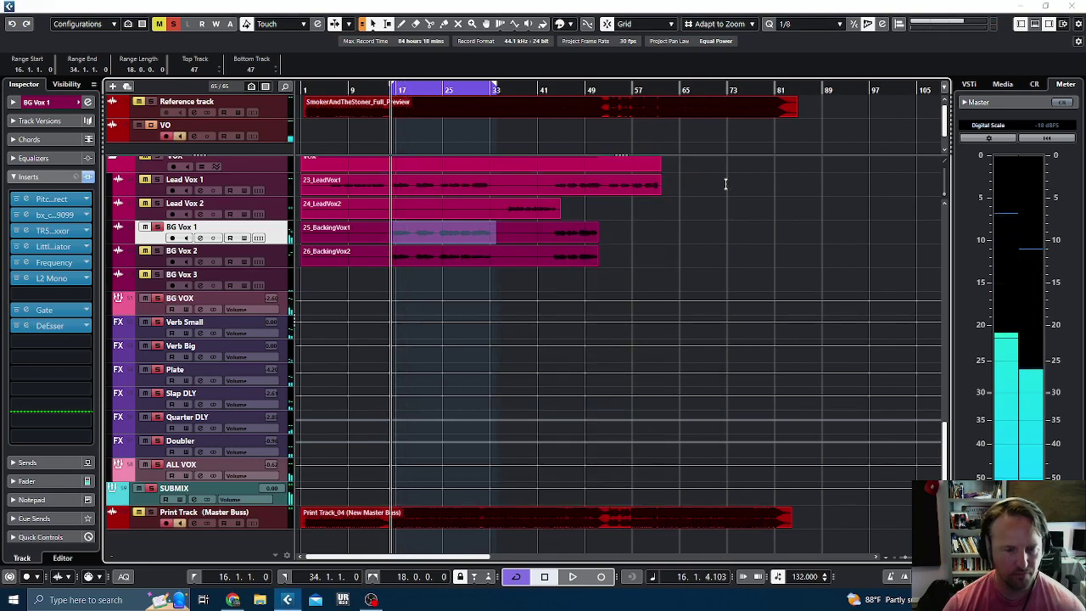
- Copy BG Vox 1's DeEsser to Lead Vox 1–2 and BG Vox 2–3, then unsolo BG Vox 1 and play the mix
{"action": "key", "text": "F3"}
{"action": "left_click_drag", "start_coordinate": [605, 222], "coordinate": [535, 222]}
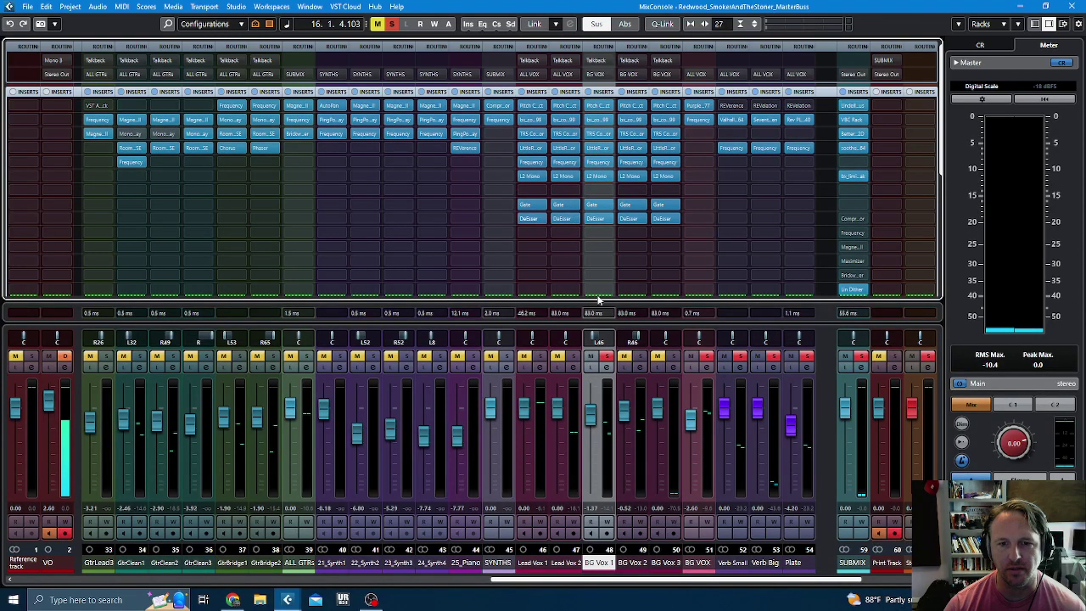
{"action": "left_click", "coordinate": [608, 355]}
{"action": "key", "text": "space"}
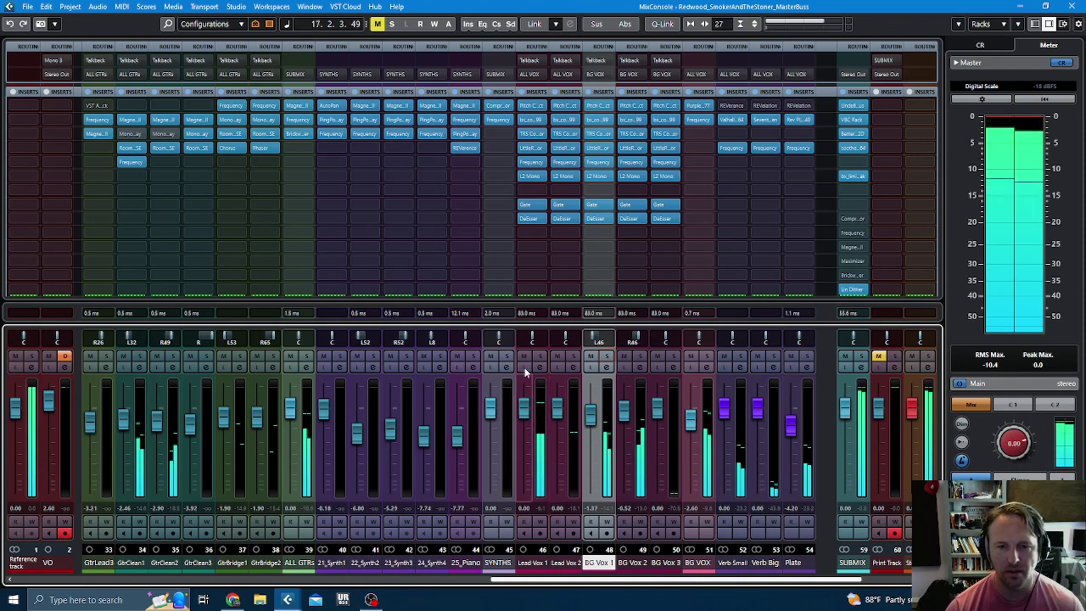
- Set Lead Vox 1's DeEsser reduction to 2.0 and its filter range to 5.84–17.74 kHz
{"action": "left_click", "coordinate": [531, 218]}
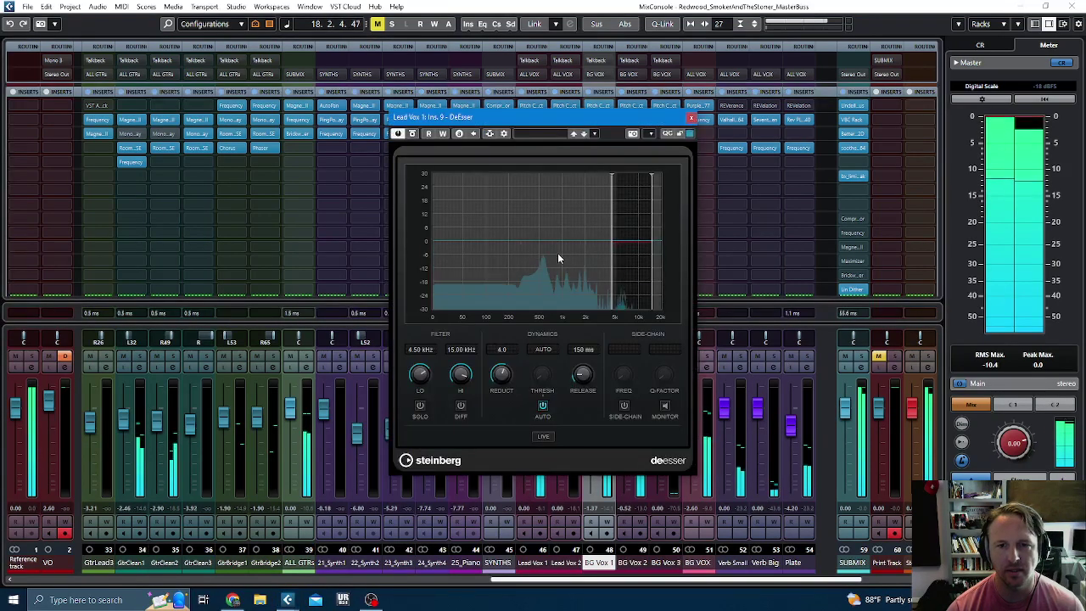
{"action": "mouse_move", "coordinate": [501, 380]}
{"action": "left_mouse_down"}
{"action": "mouse_move", "coordinate": [500, 391]}
{"action": "mouse_move", "coordinate": [503, 380]}
{"action": "left_mouse_up"}
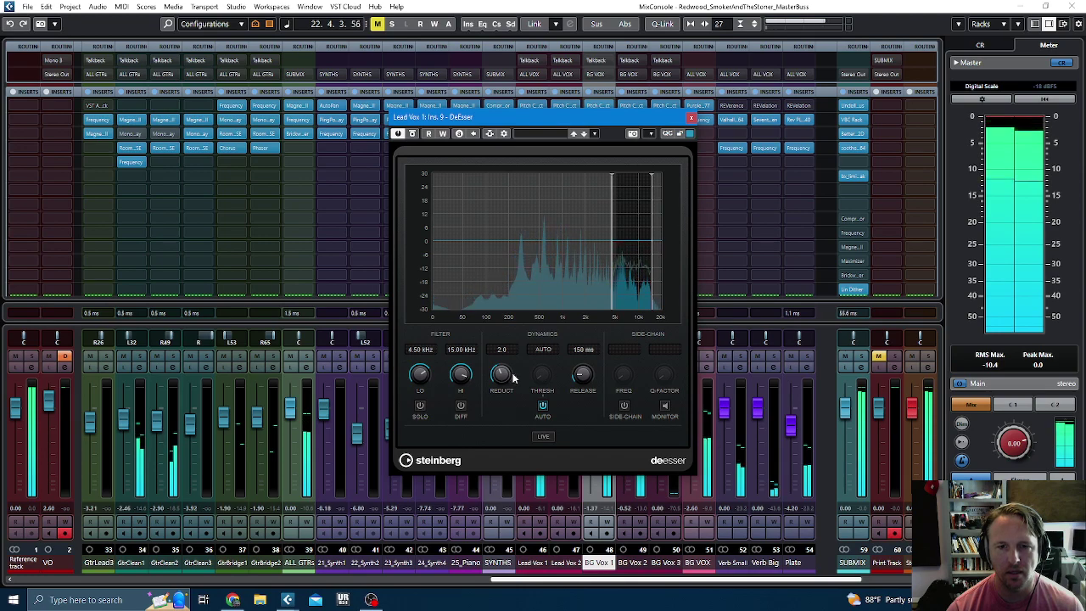
{"action": "left_click_drag", "start_coordinate": [610, 285], "coordinate": [657, 294]}
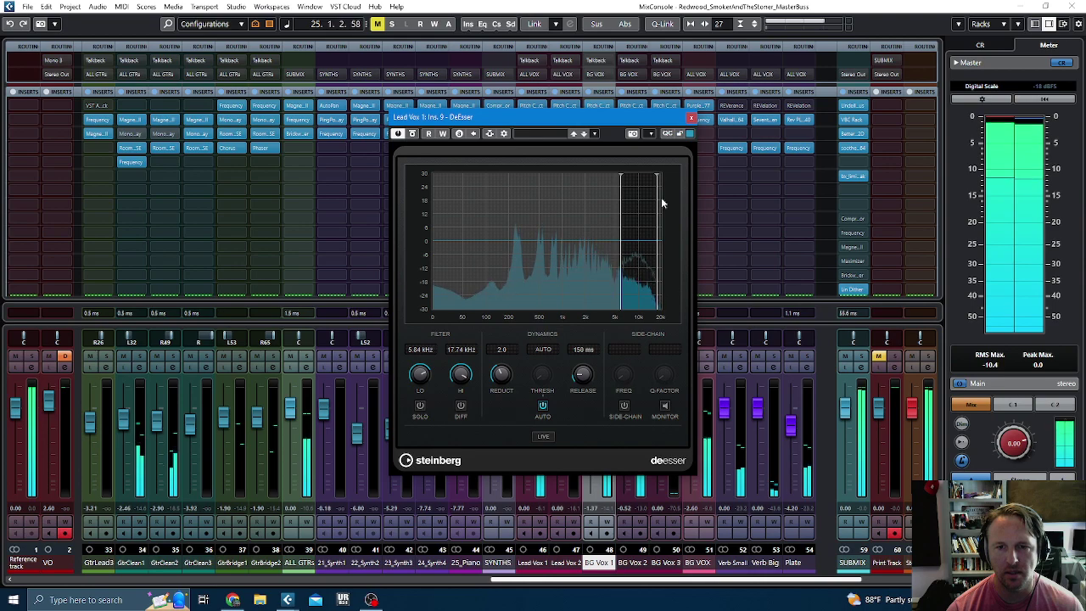
{"action": "left_click", "coordinate": [692, 117]}
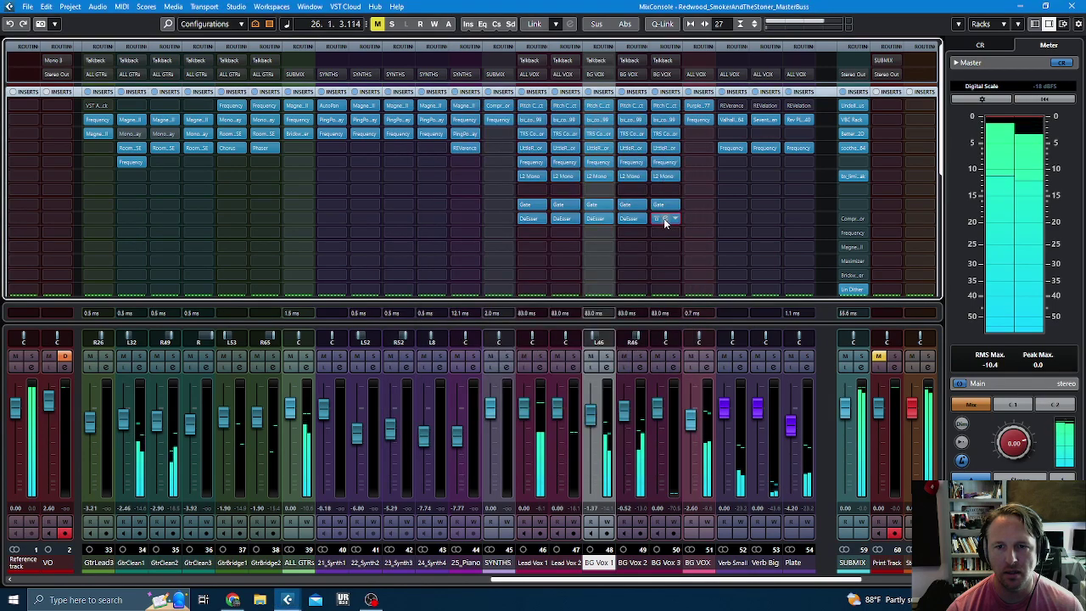
- Set BG Vox 2's DeEsser filter range to 6.15–18.05 kHz and close the plug-in
{"action": "left_click", "coordinate": [664, 218]}
{"action": "left_click", "coordinate": [694, 121]}
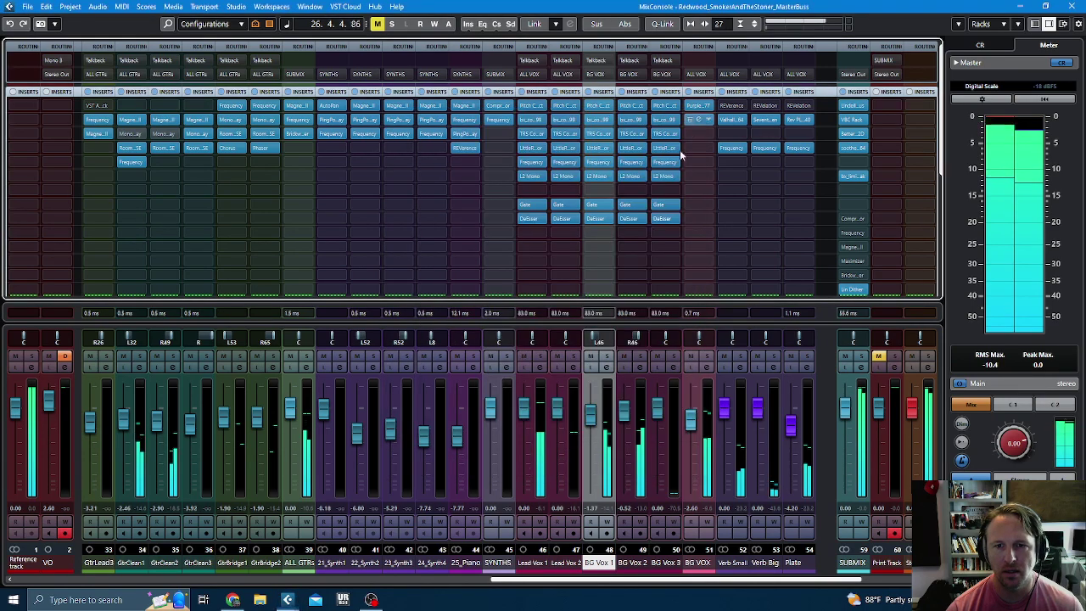
{"action": "left_click", "coordinate": [628, 223]}
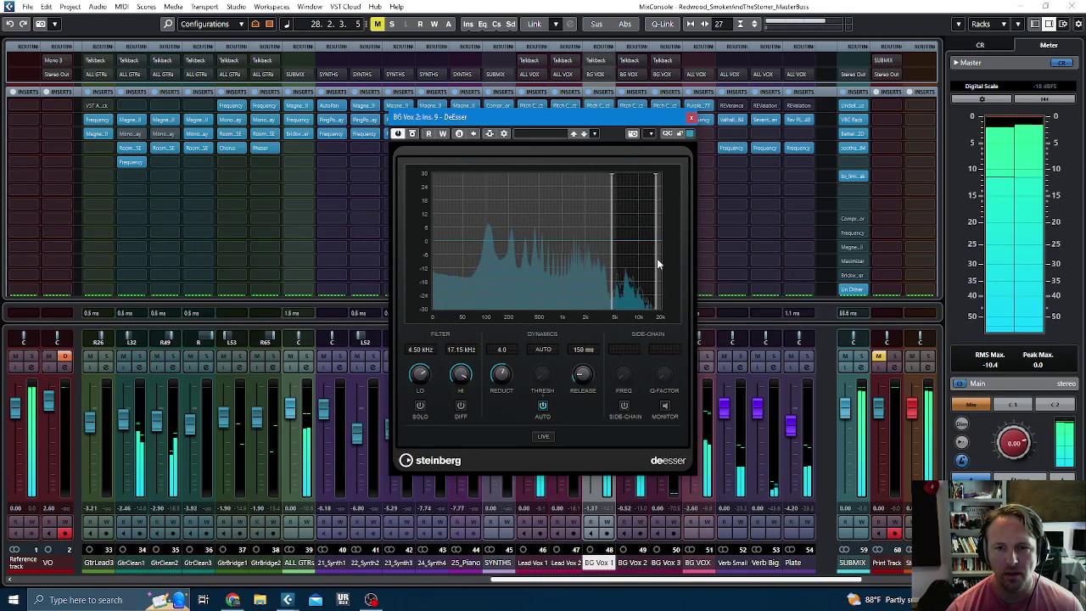
{"action": "left_click_drag", "start_coordinate": [613, 269], "coordinate": [622, 266]}
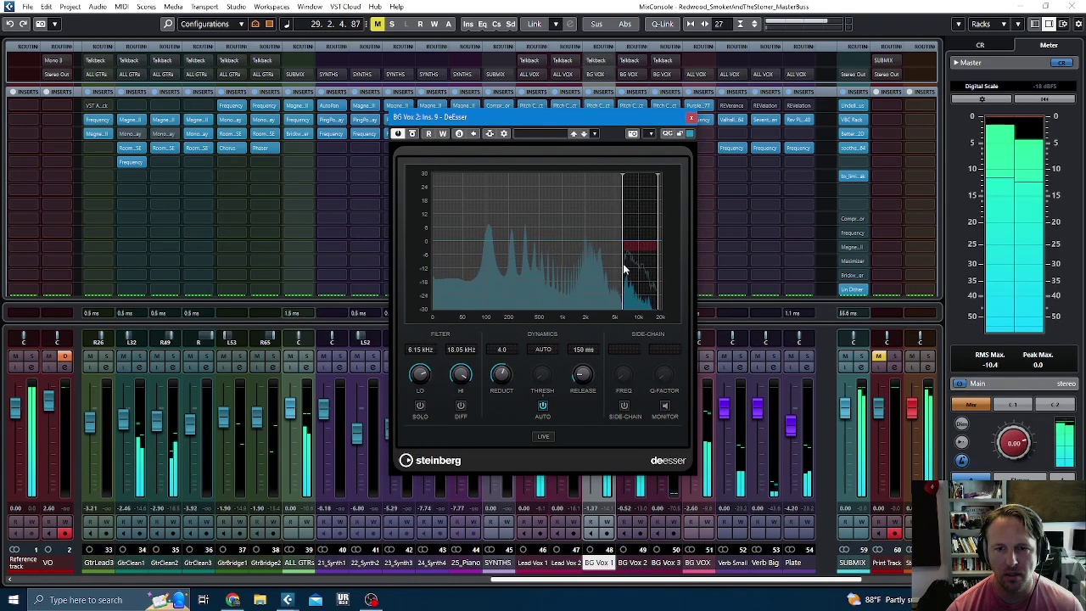
{"action": "left_click", "coordinate": [692, 118]}
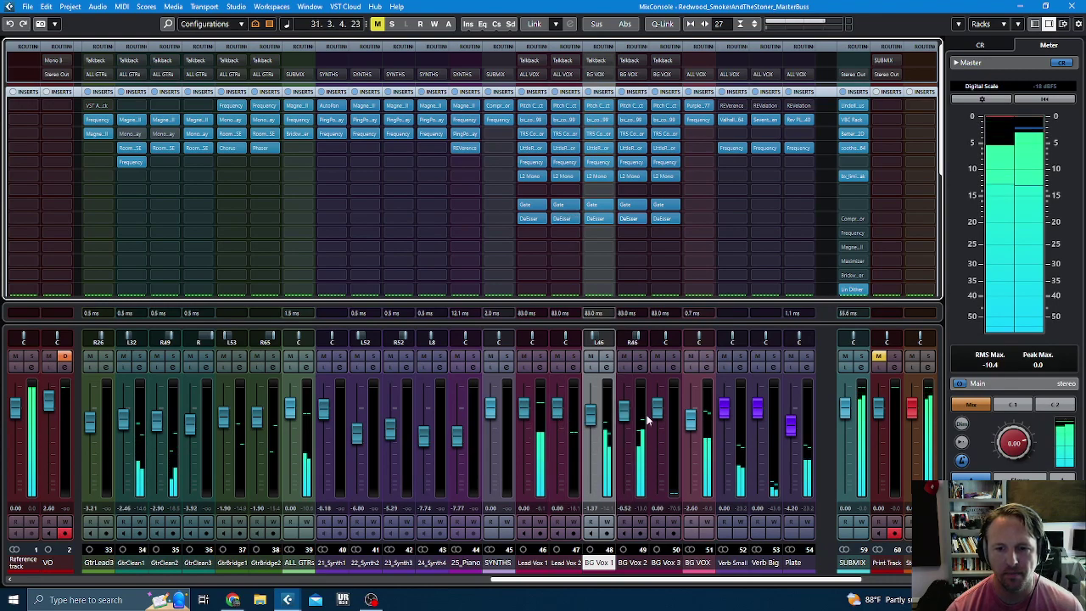
- Lower the BG VOX fader to -3.70 dB and reset ALL VOX to 0.00 dB, checking the mix against the soloed Print Track
{"action": "left_click", "coordinate": [689, 421]}
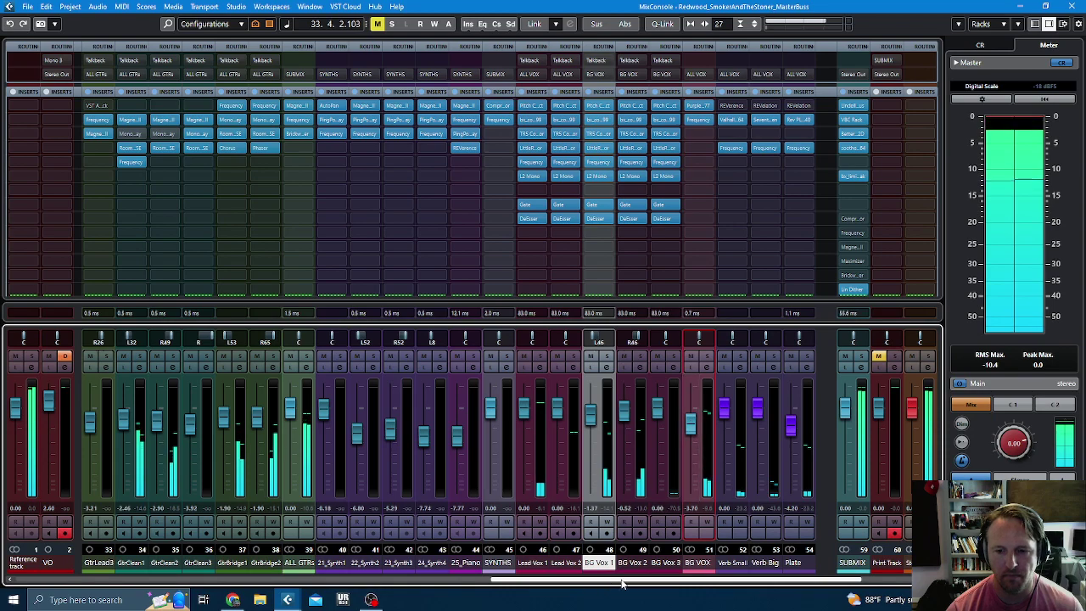
{"action": "scroll", "coordinate": [722, 552], "scroll_direction": "right", "scroll_amount": 4}
{"action": "left_click", "coordinate": [793, 418]}
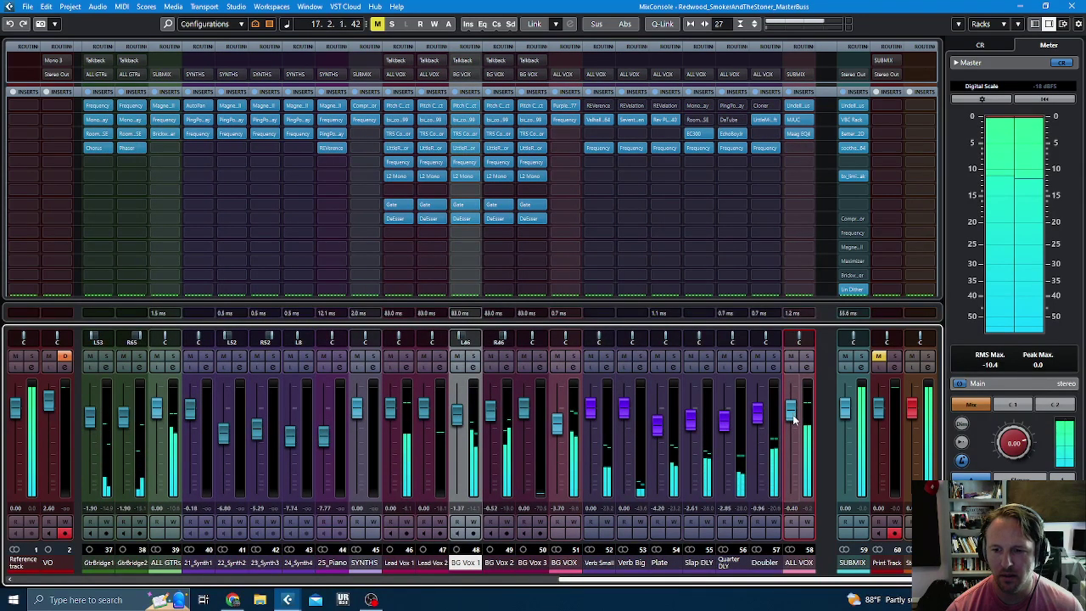
{"action": "left_click", "coordinate": [895, 357]}
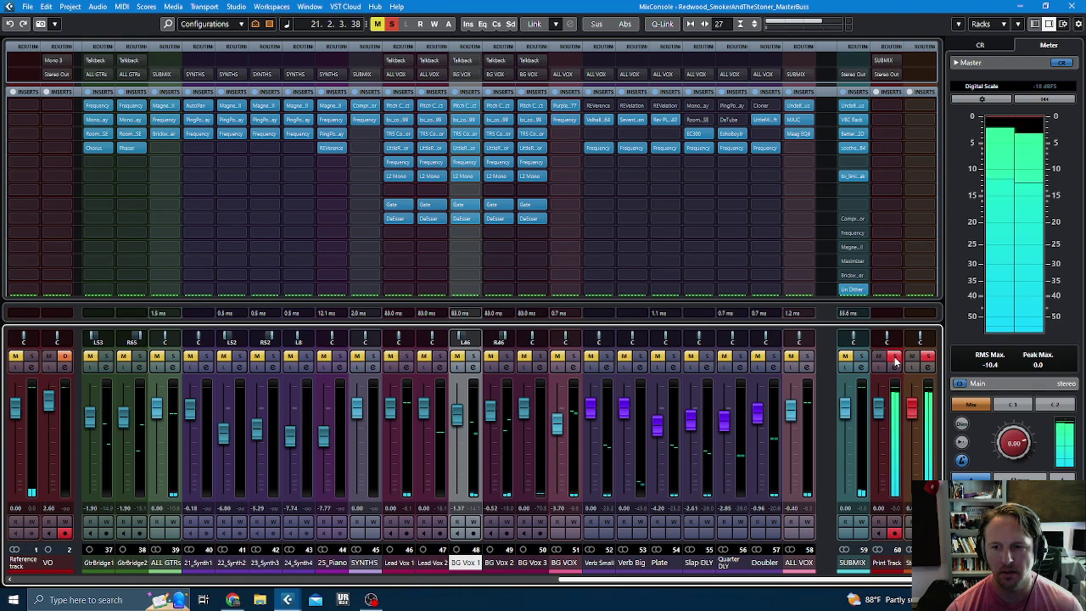
{"action": "left_click", "coordinate": [894, 359]}
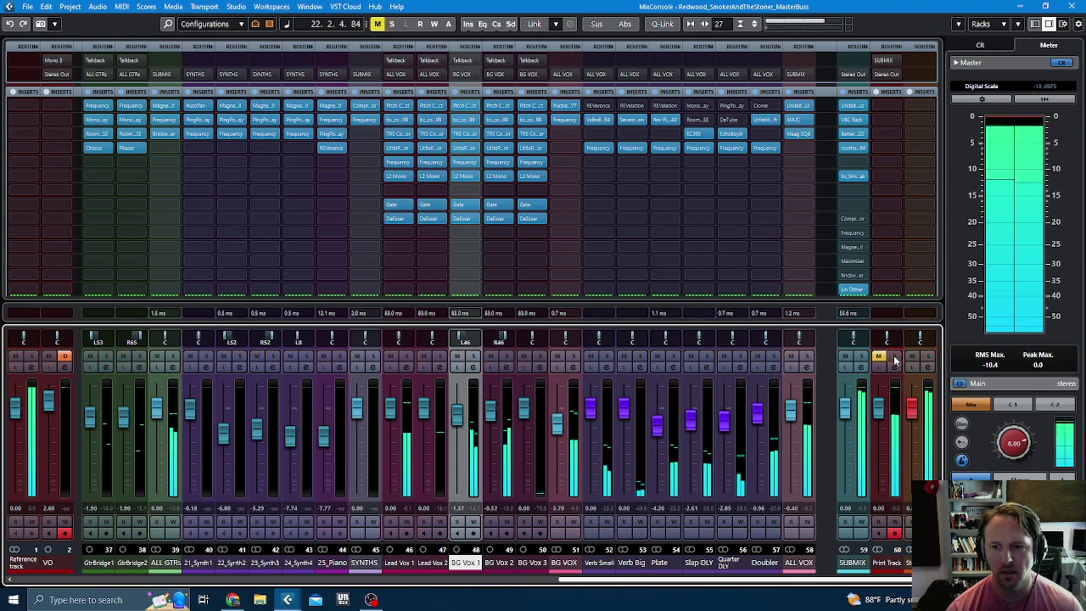
{"action": "left_click", "coordinate": [795, 413], "text": "ctrl"}
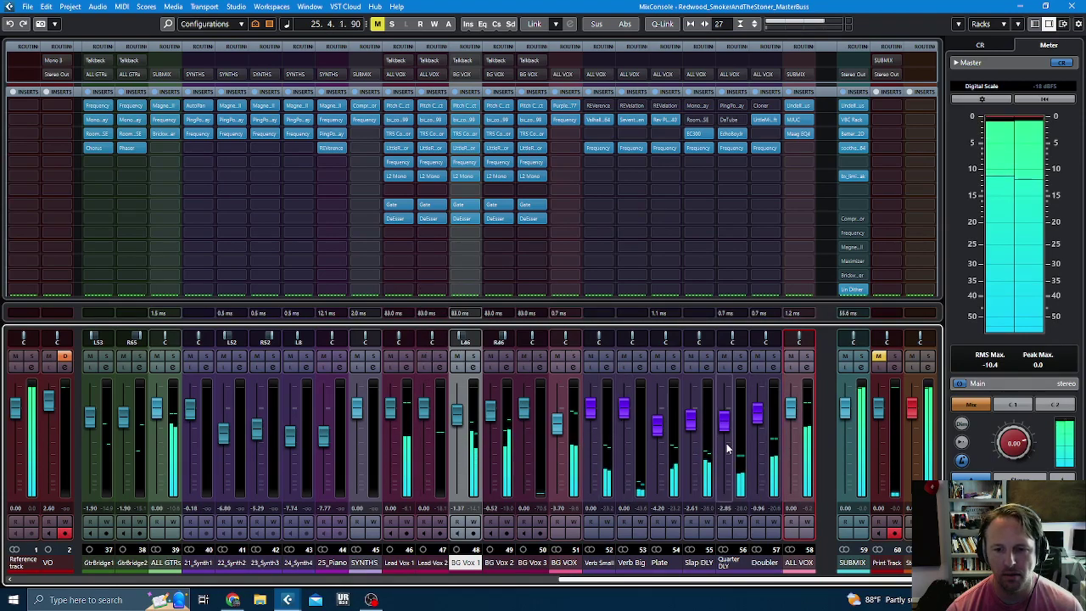
- Link Lead Vox 1 and 2 and raise their sends: Verb Small to -18.1, Slap DLY to -12.7, Quarter DLY to -20.6
{"action": "left_click", "coordinate": [823, 96]}
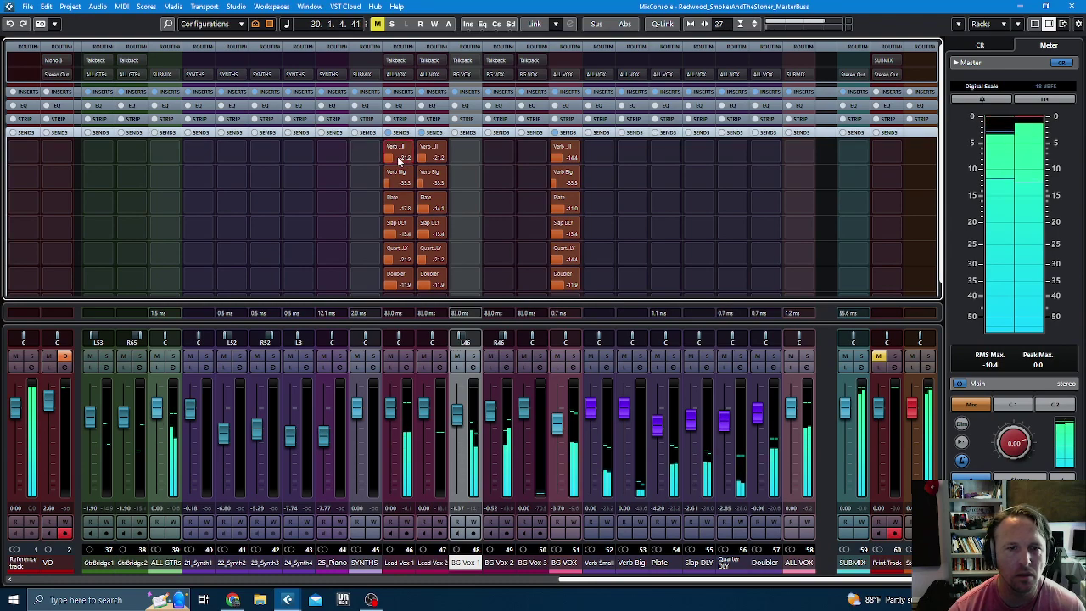
{"action": "left_click", "coordinate": [430, 566]}
{"action": "left_click", "coordinate": [405, 564], "text": "ctrl"}
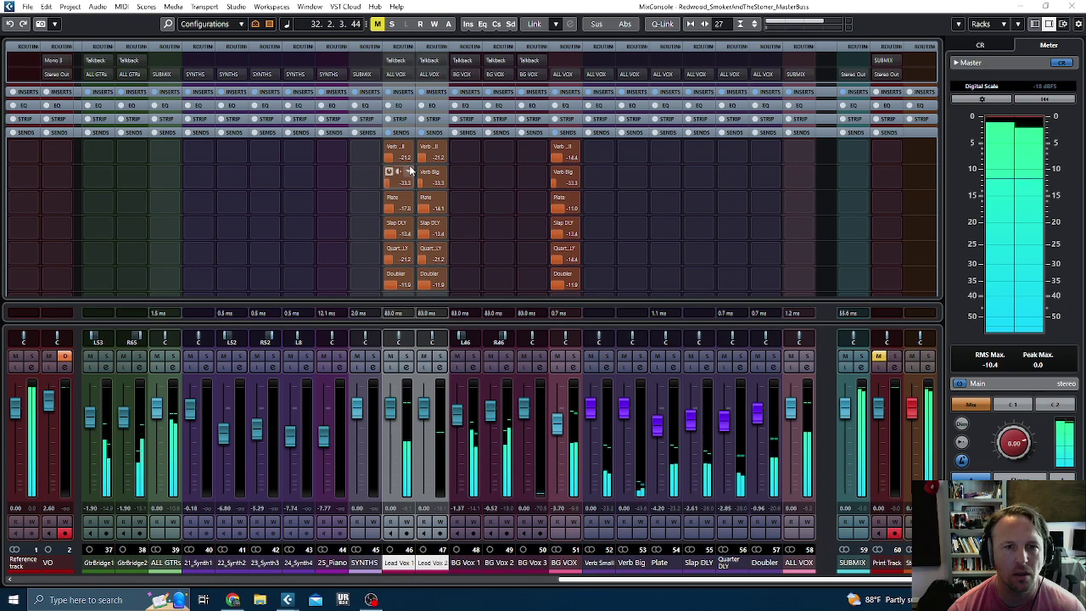
{"action": "key", "text": "shift+alt"}
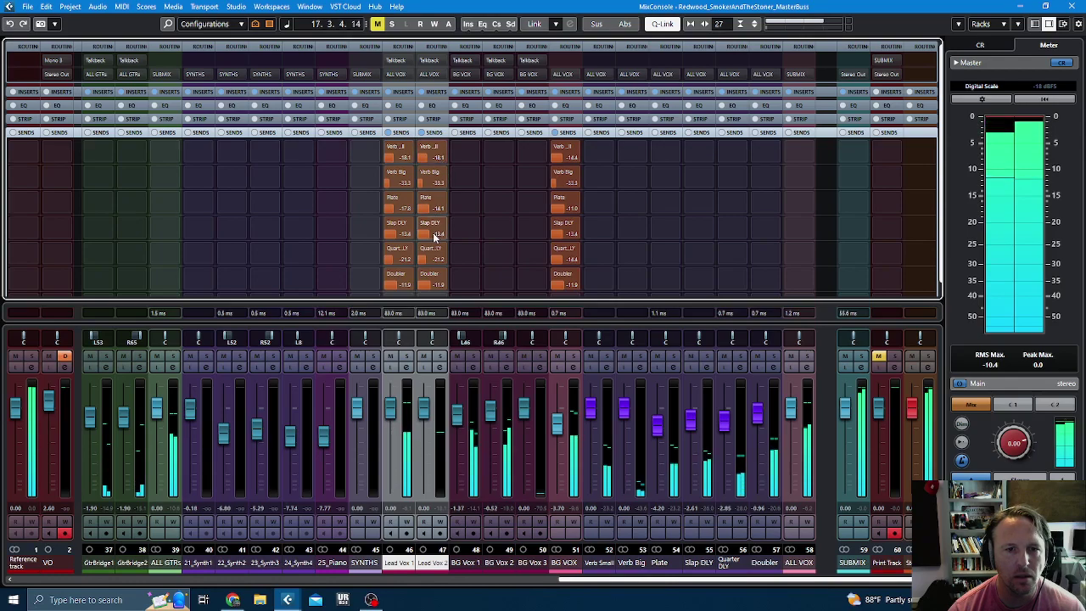
{"action": "left_click_drag", "start_coordinate": [439, 238], "coordinate": [436, 257]}
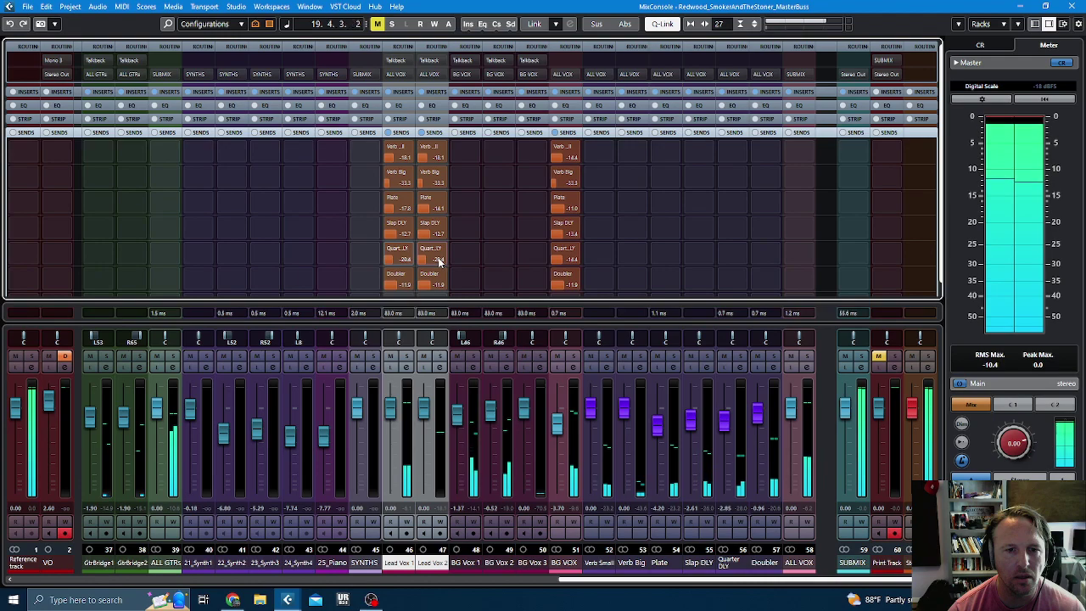
- Raise the linked lead vocals' Doubler send to -11.5 and their Verb Big send to -28.0
{"action": "left_click_drag", "start_coordinate": [434, 285], "coordinate": [439, 288]}
{"action": "double_click", "coordinate": [433, 184]}
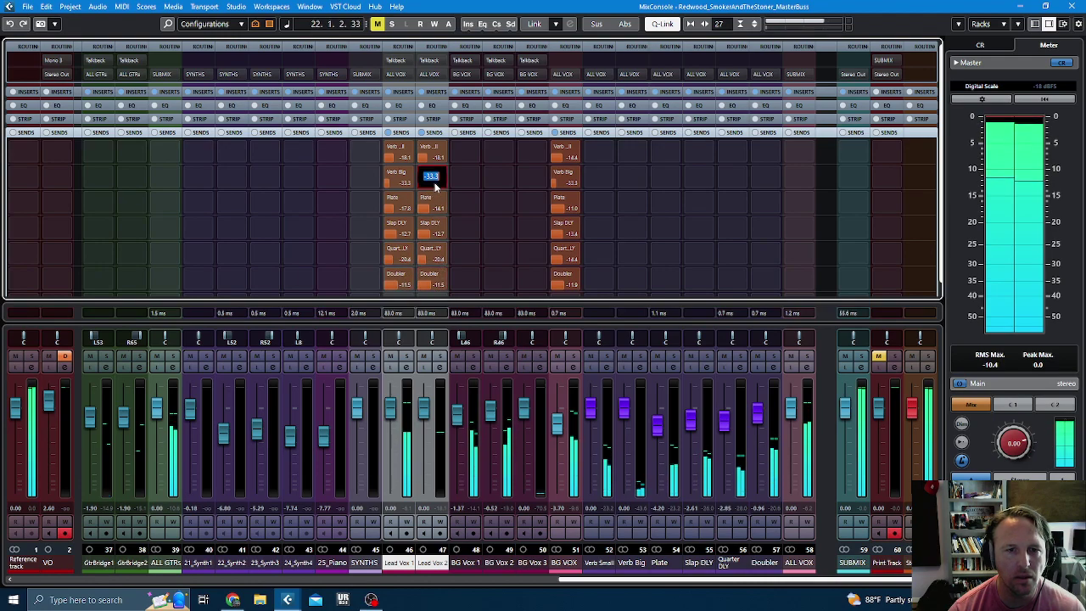
{"action": "left_click_drag", "start_coordinate": [408, 189], "coordinate": [425, 188]}
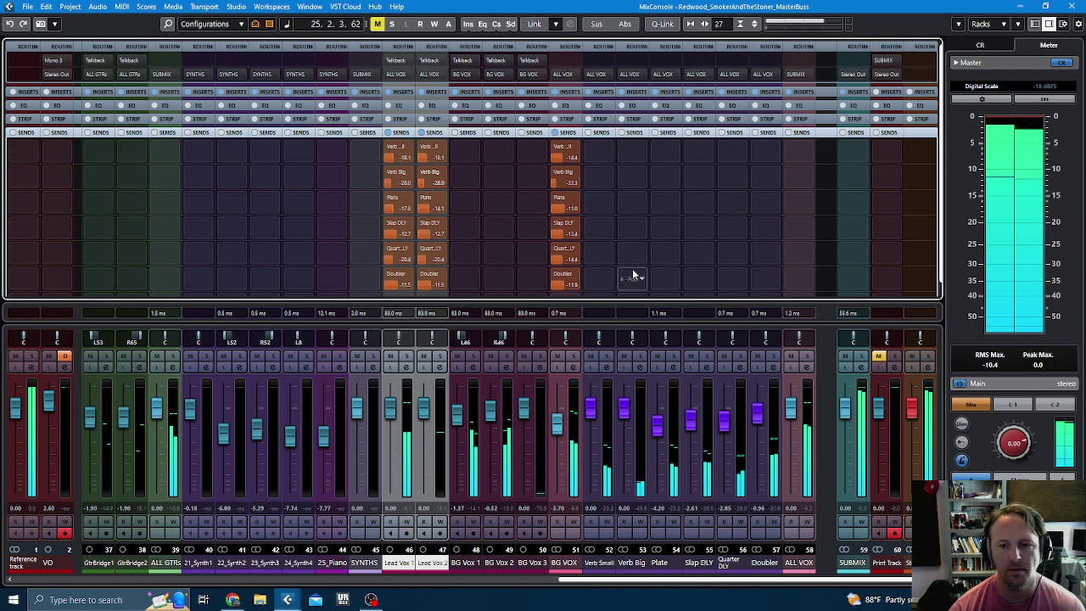
- Check the mix against the soloed Print Track, then lower the BG VOX fader to -4.21 dB
{"action": "left_click", "coordinate": [895, 356]}
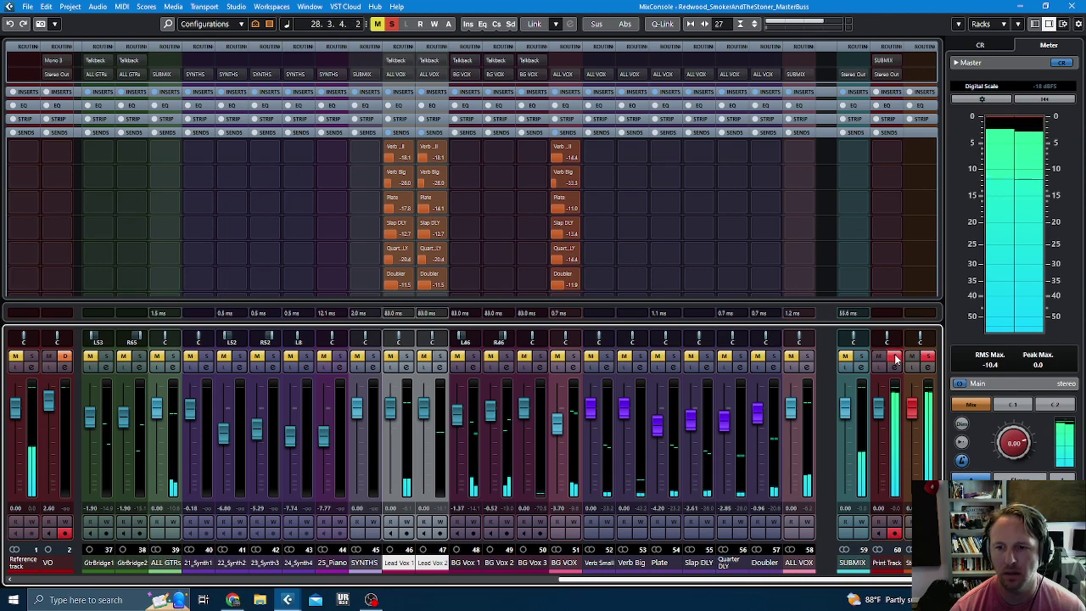
{"action": "left_click", "coordinate": [895, 356]}
{"action": "left_click", "coordinate": [879, 357]}
{"action": "left_click_drag", "start_coordinate": [560, 431], "coordinate": [557, 422]}
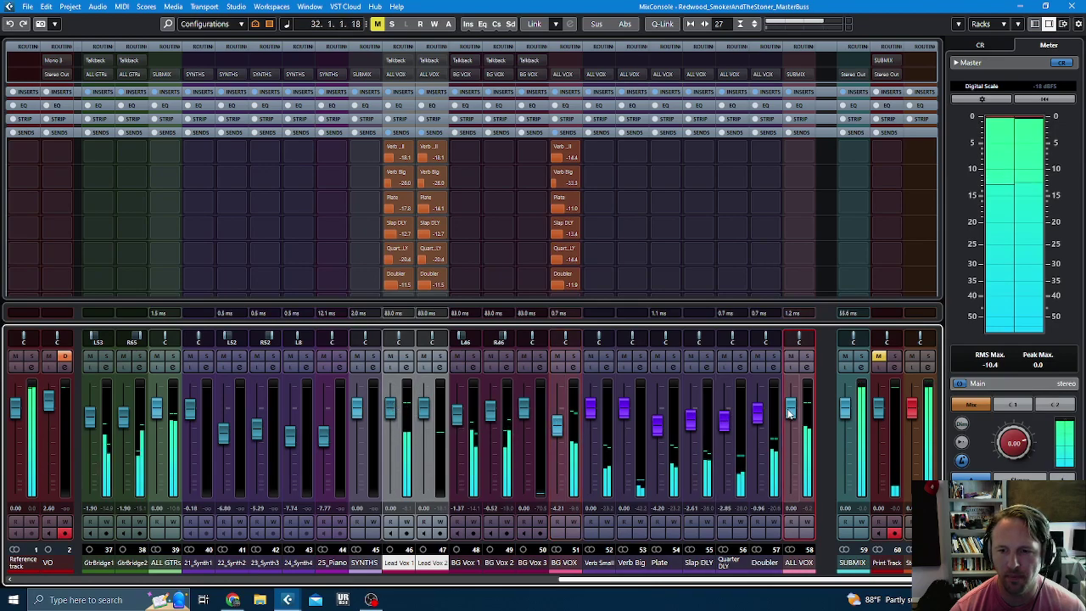
- Raise the make-up gain of the MJUC compressor on ALL VOX to 2.5 and close the plug-in
{"action": "left_click", "coordinate": [806, 93]}
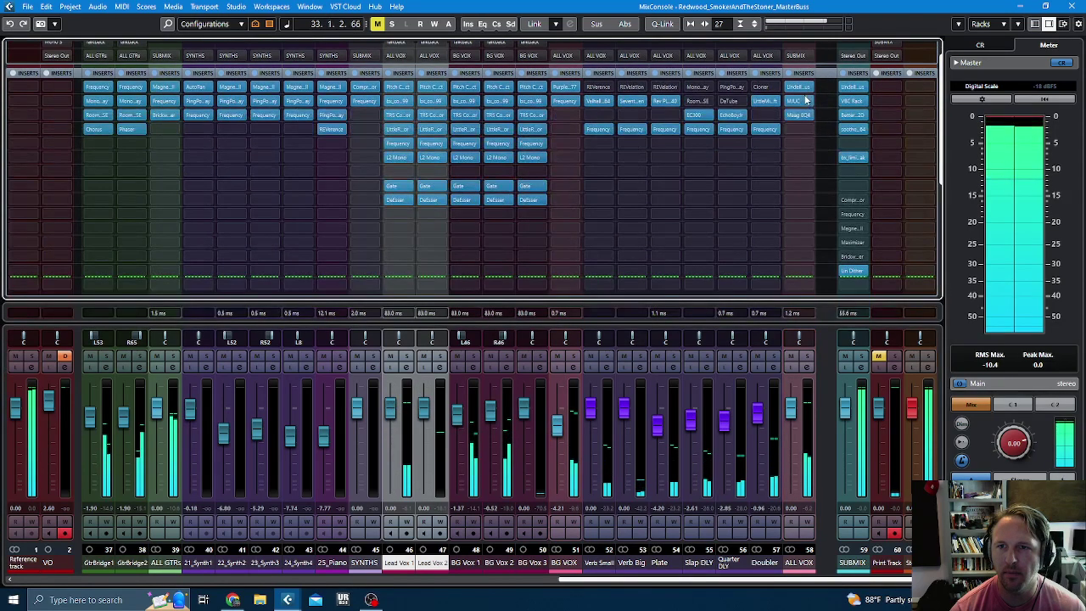
{"action": "left_click", "coordinate": [799, 100]}
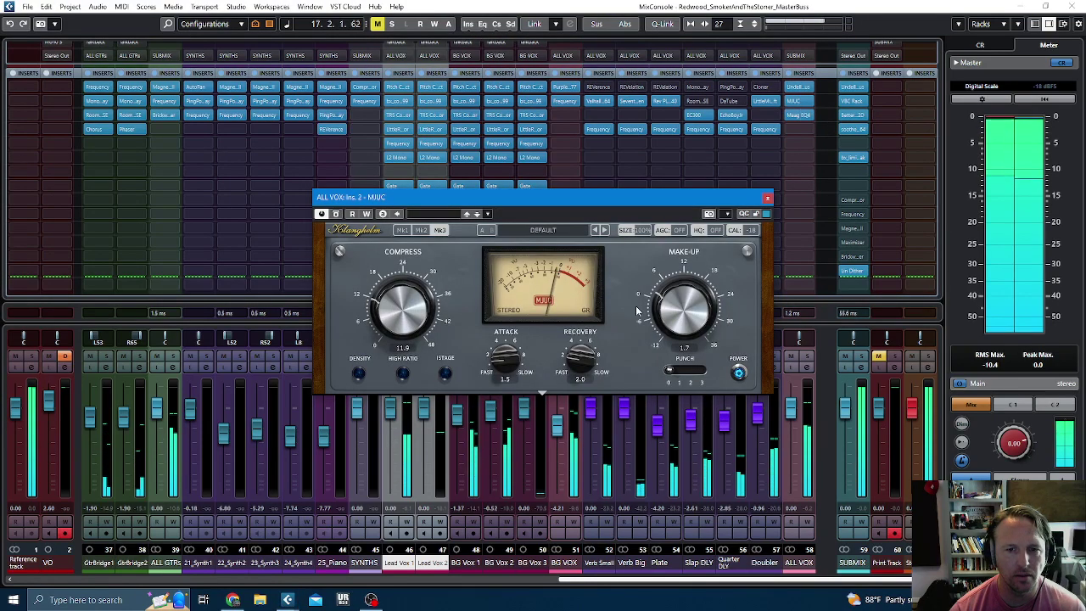
{"action": "scroll", "coordinate": [675, 314], "scroll_direction": "up", "scroll_amount": 2}
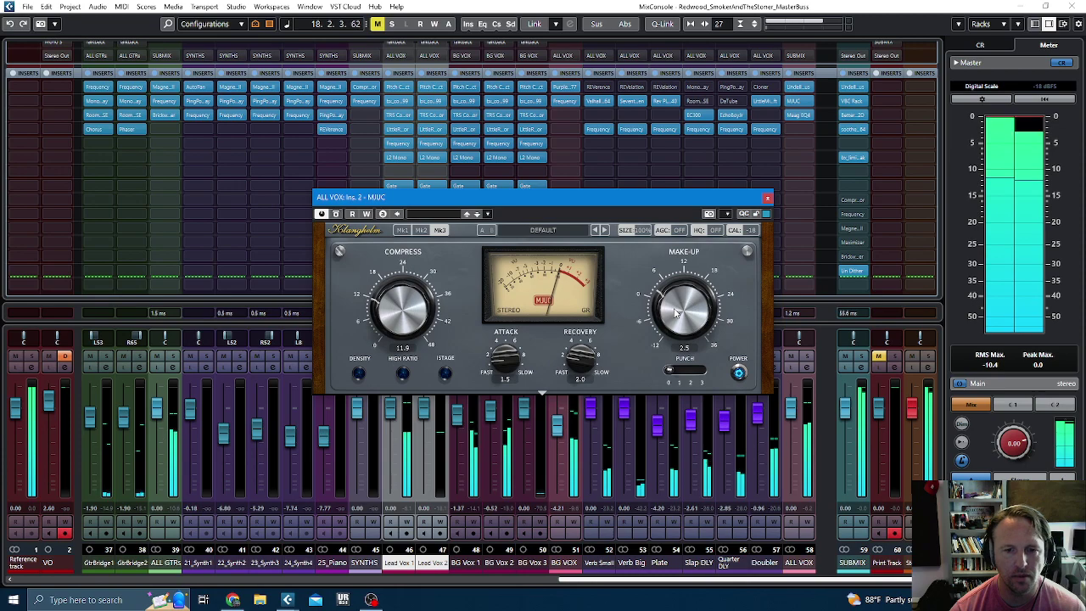
{"action": "left_click", "coordinate": [767, 197]}
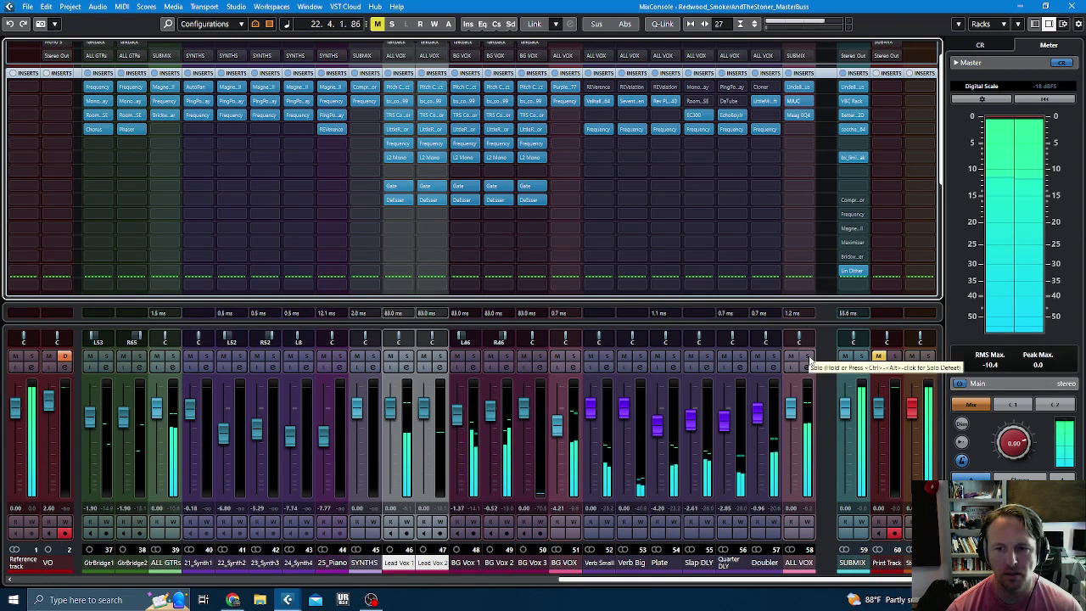
- Compare the live mix with the Print Track by soloing and unsoloing it repeatedly, then stop playback
{"action": "left_click", "coordinate": [894, 358]}
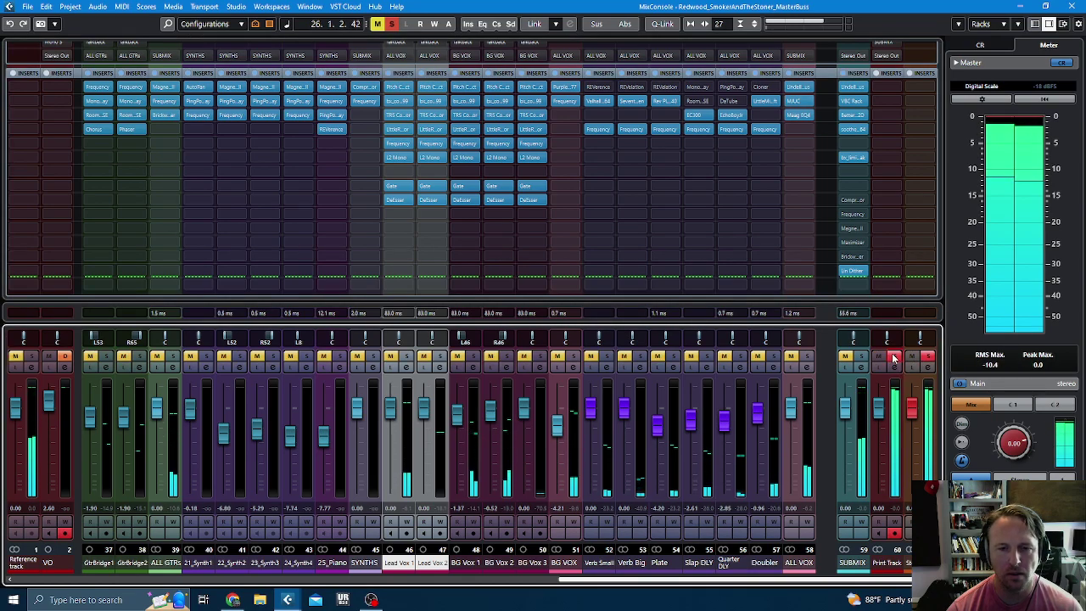
{"action": "left_click", "coordinate": [894, 358]}
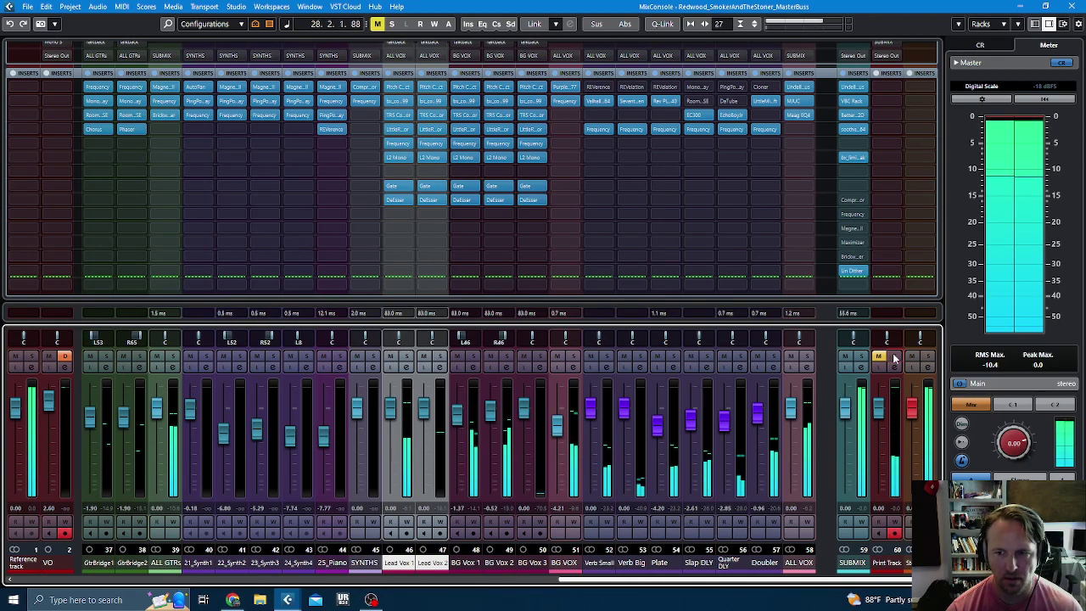
{"action": "left_click", "coordinate": [894, 358]}
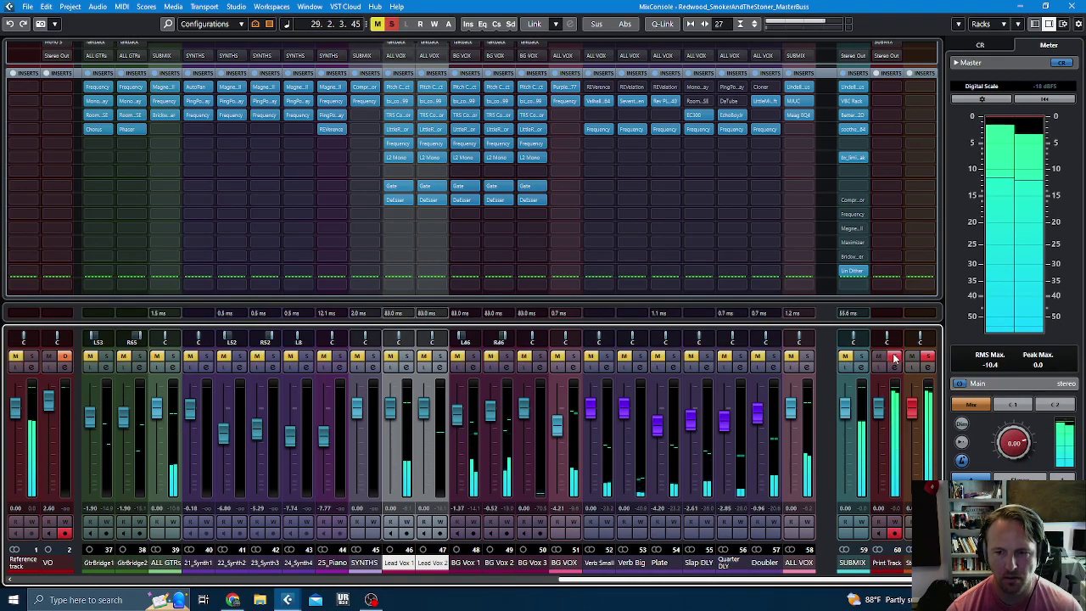
{"action": "left_click", "coordinate": [894, 358]}
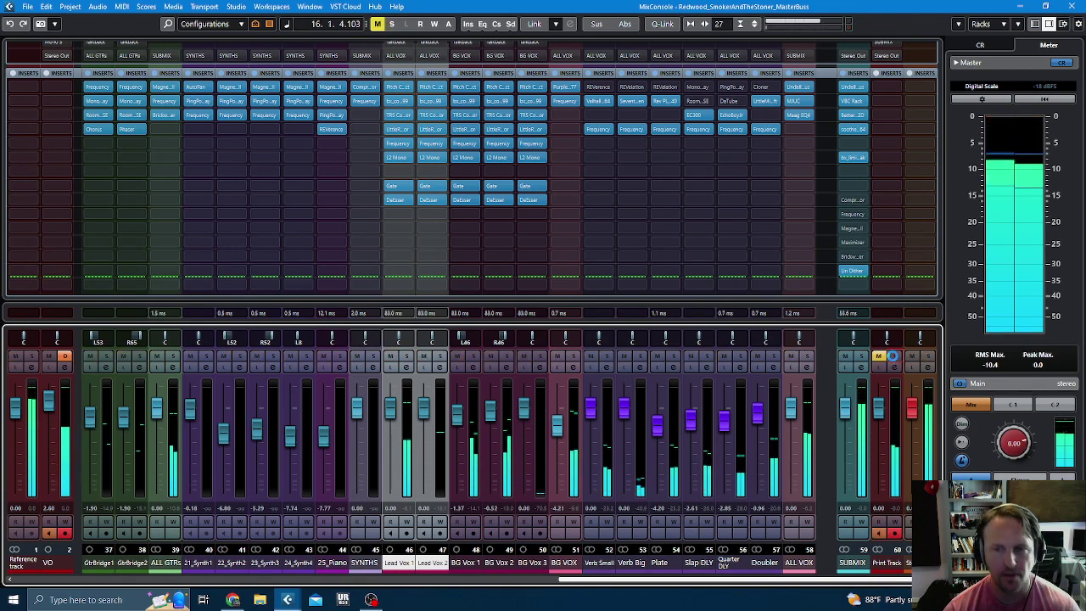
{"action": "key", "text": "space"}
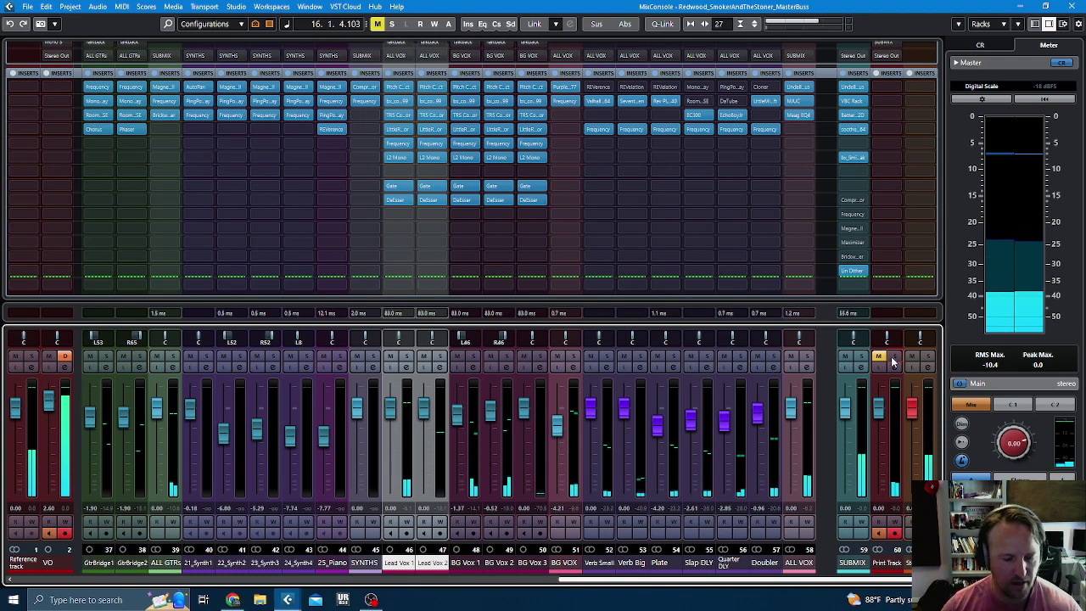
- In the project window, enable monitoring on the VO track and delete its VO_02 (New Vocals) clip
{"action": "key", "text": "F3"}
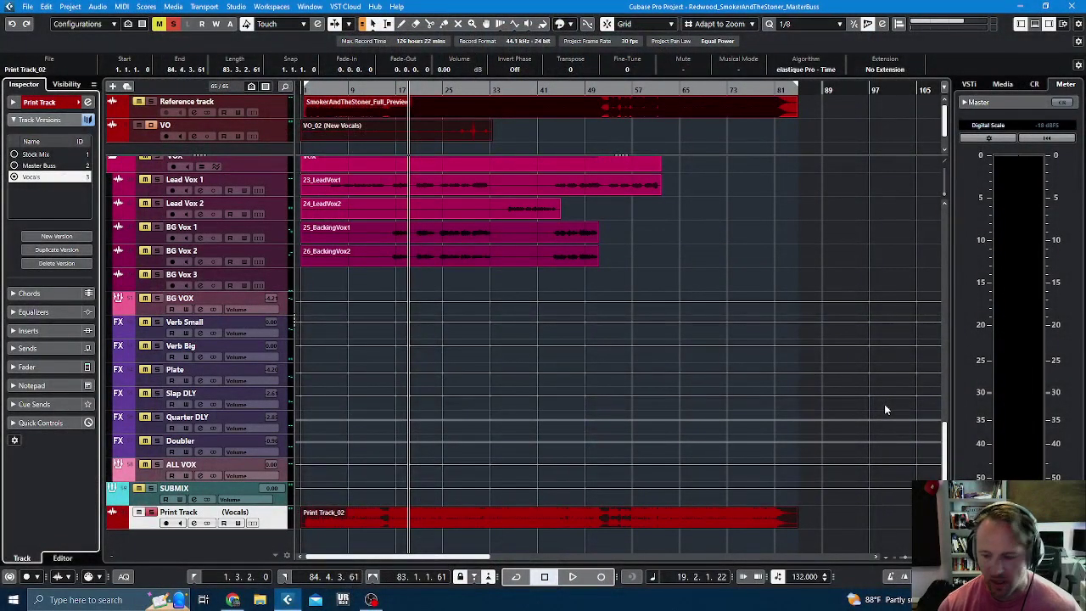
{"action": "left_click", "coordinate": [176, 137]}
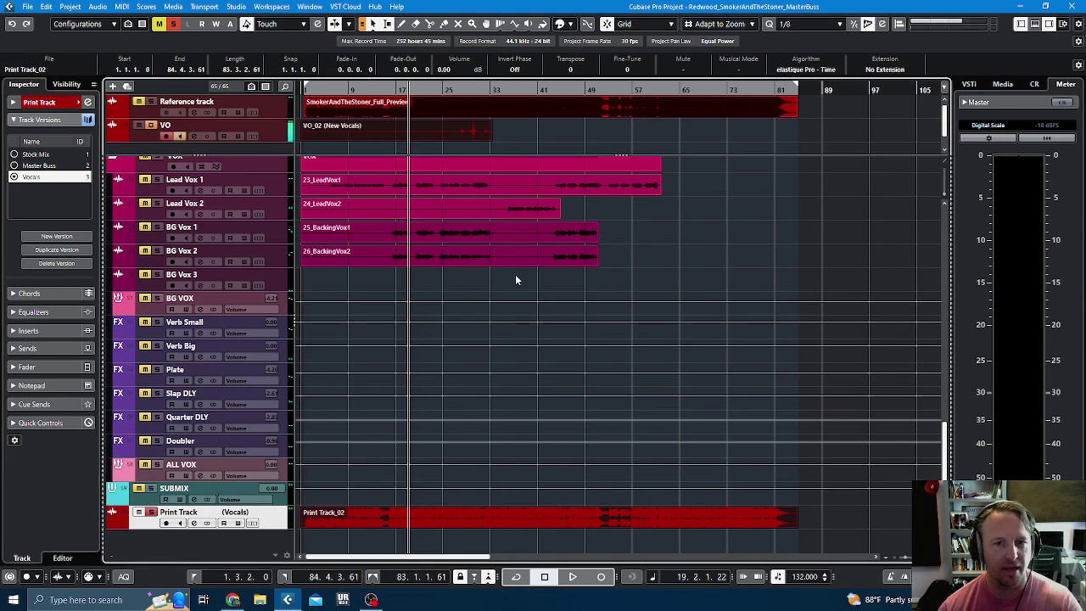
{"action": "left_click", "coordinate": [513, 140]}
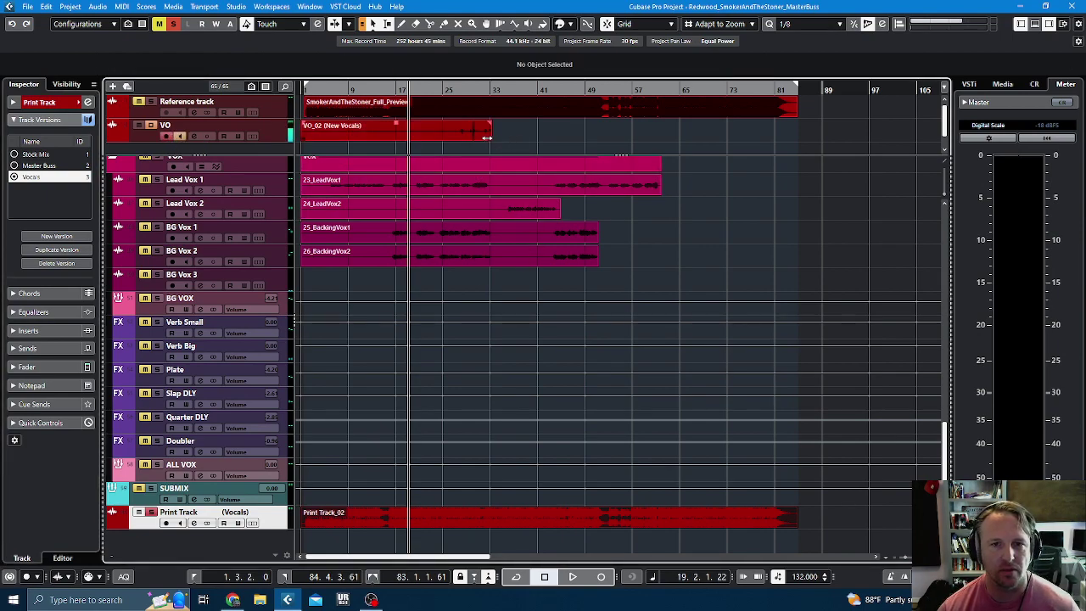
{"action": "left_click", "coordinate": [431, 136]}
{"action": "key", "text": "Delete"}
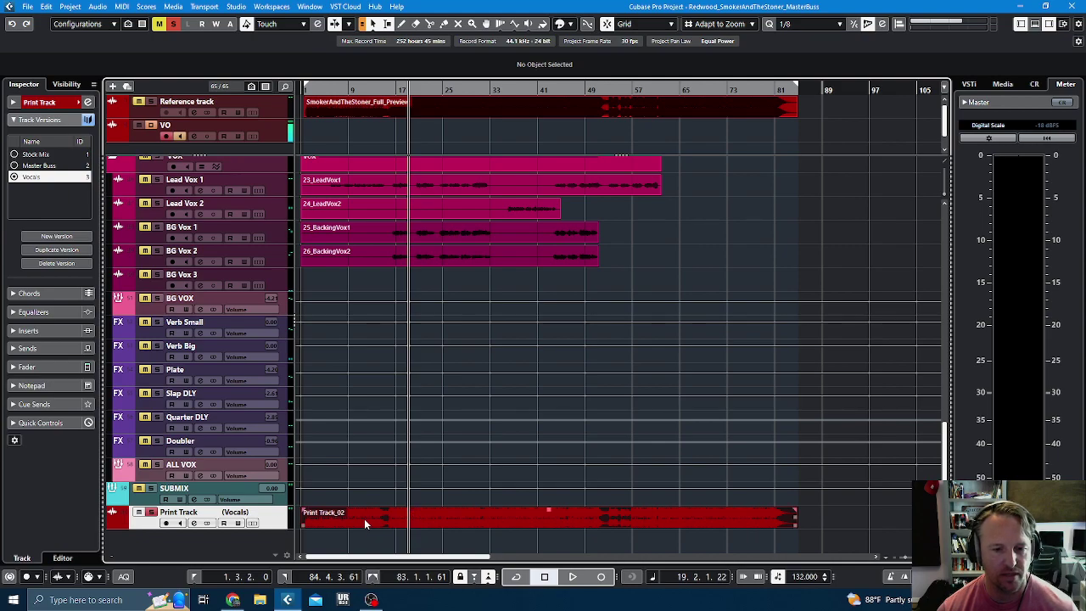
- Play the soloed Print Track from the project start, switching repeatedly between its Vocals, Master Buss and Stock Mix versions, and stop on Vocals
{"action": "key", "text": "Home"}
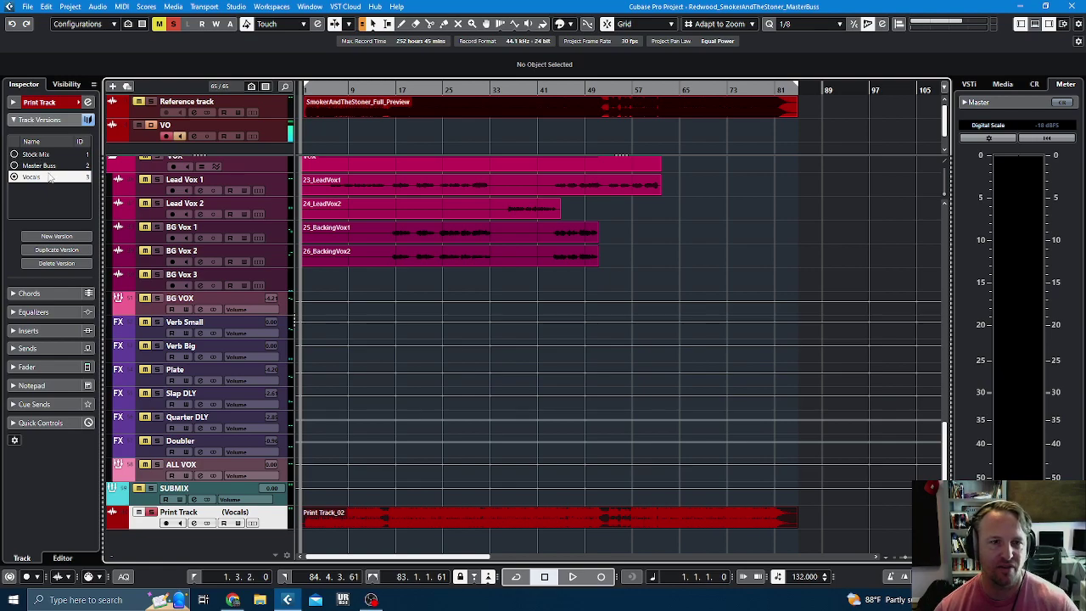
{"action": "key", "text": "space"}
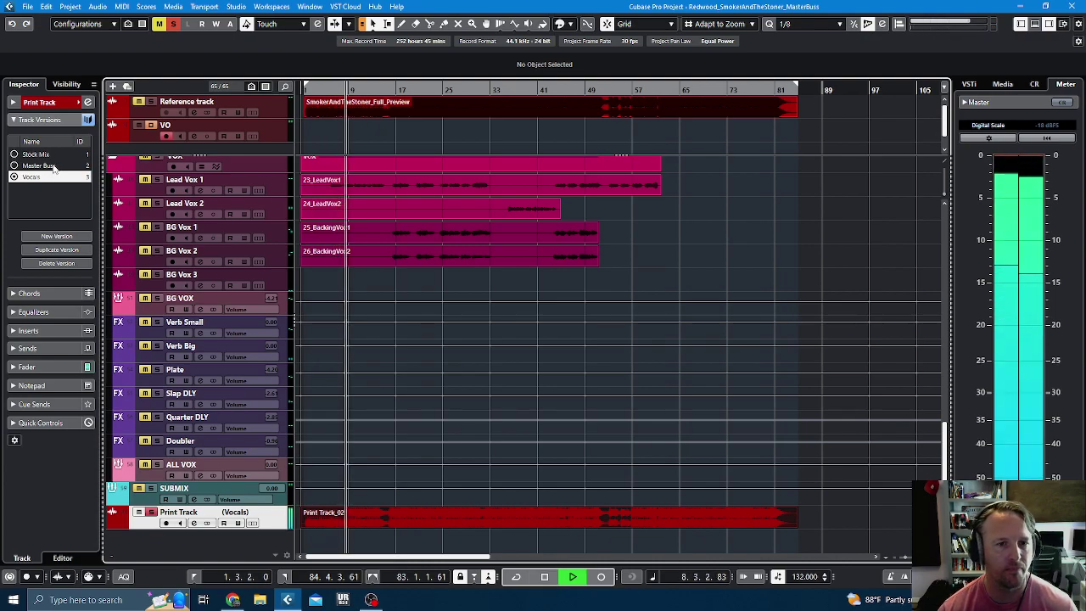
{"action": "left_click", "coordinate": [53, 166]}
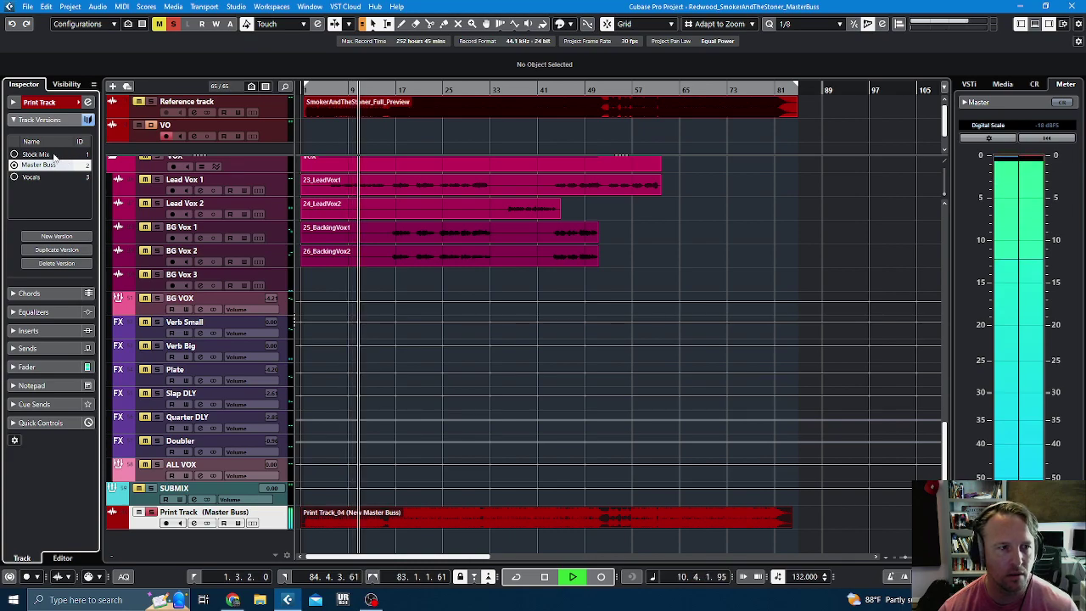
{"action": "left_click", "coordinate": [51, 155]}
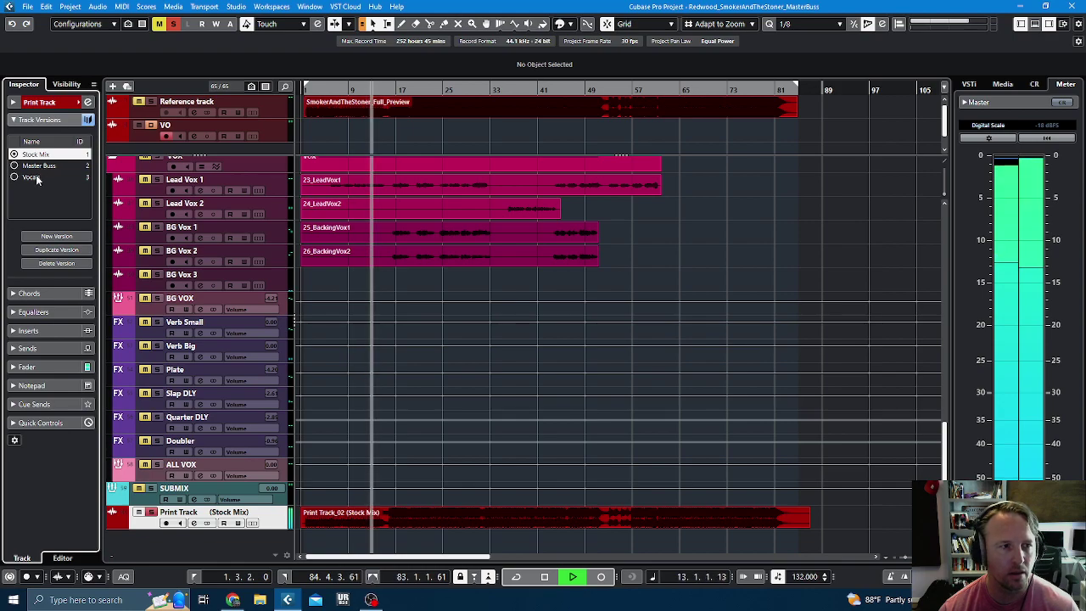
{"action": "left_click", "coordinate": [36, 177]}
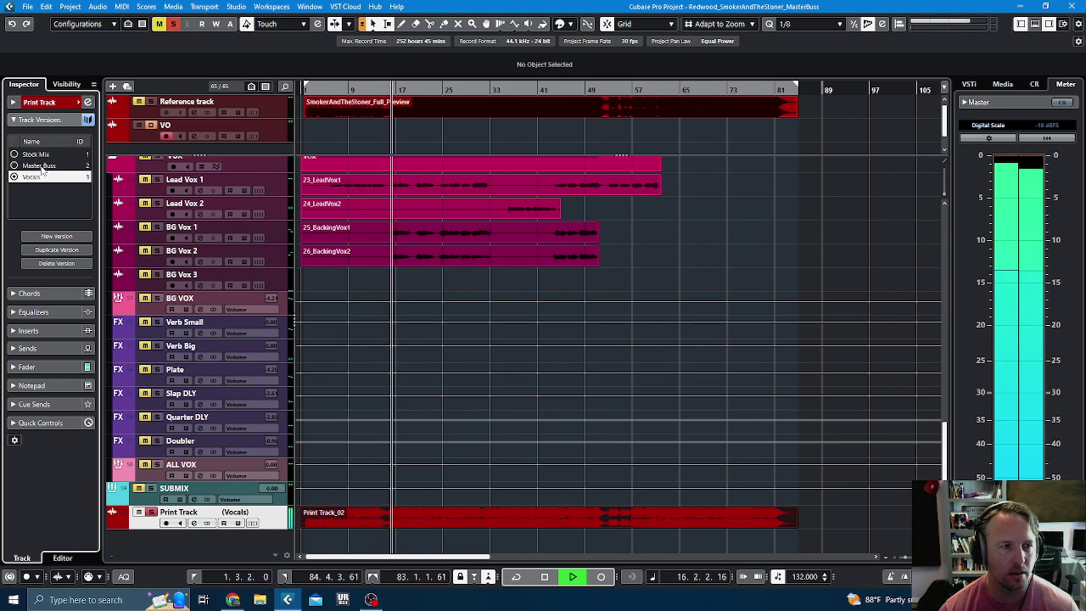
{"action": "left_click", "coordinate": [39, 165]}
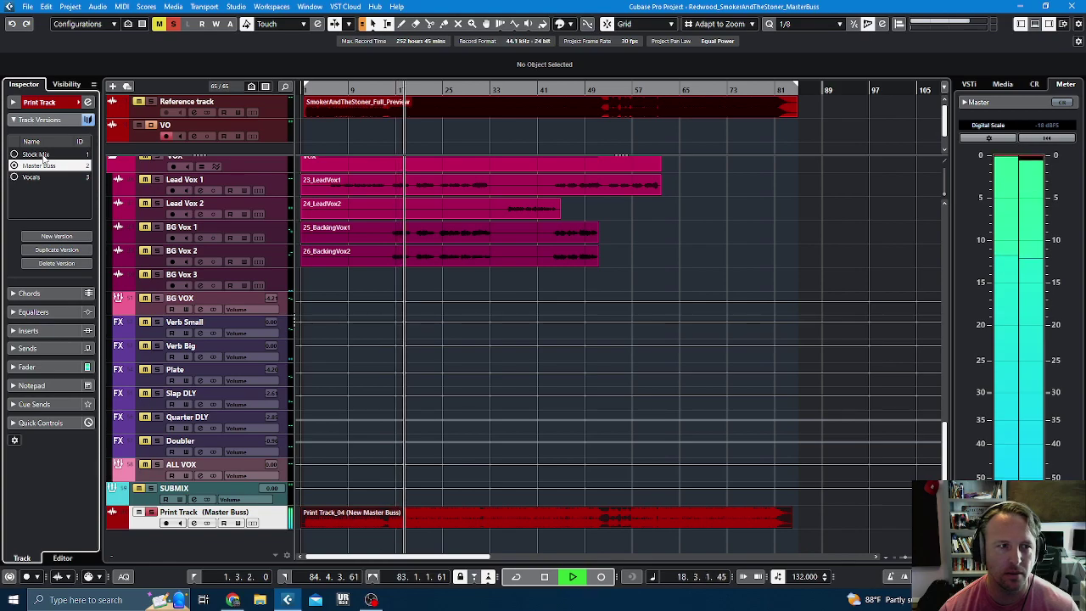
{"action": "left_click", "coordinate": [35, 155]}
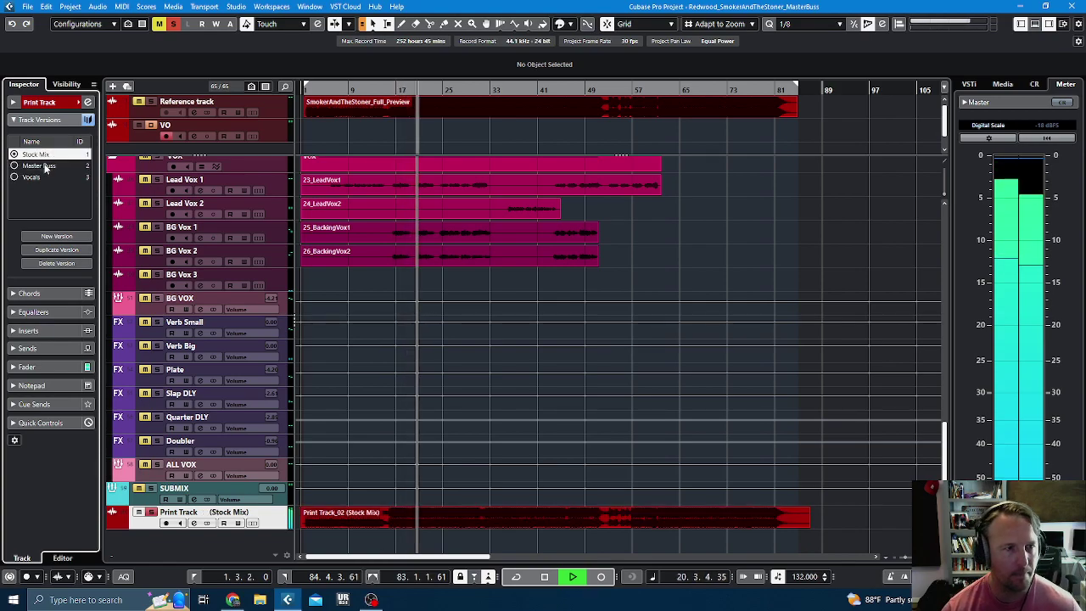
{"action": "left_click", "coordinate": [47, 167]}
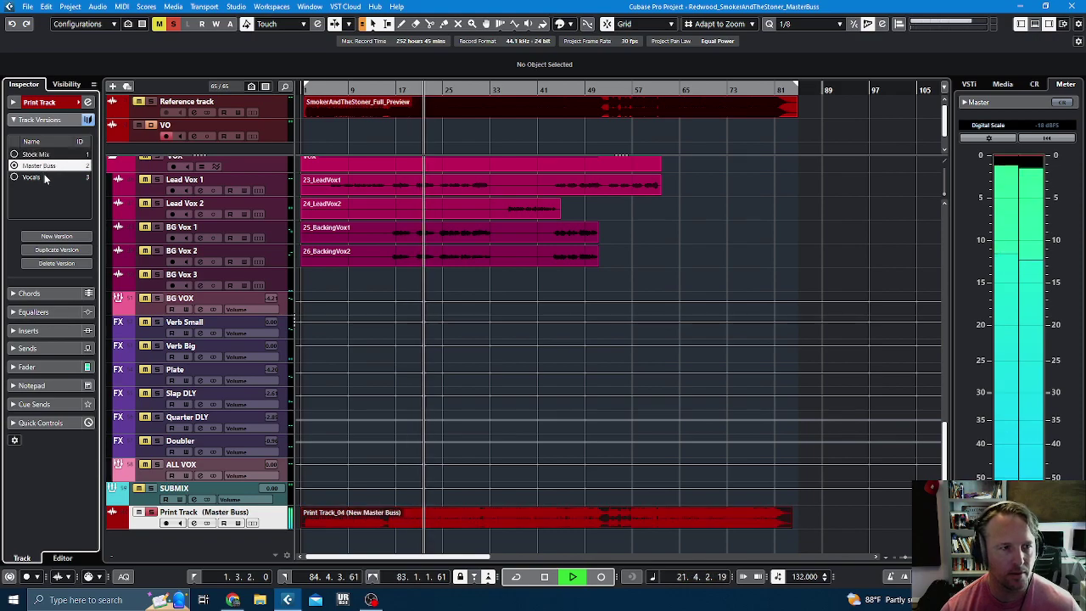
{"action": "left_click", "coordinate": [46, 177]}
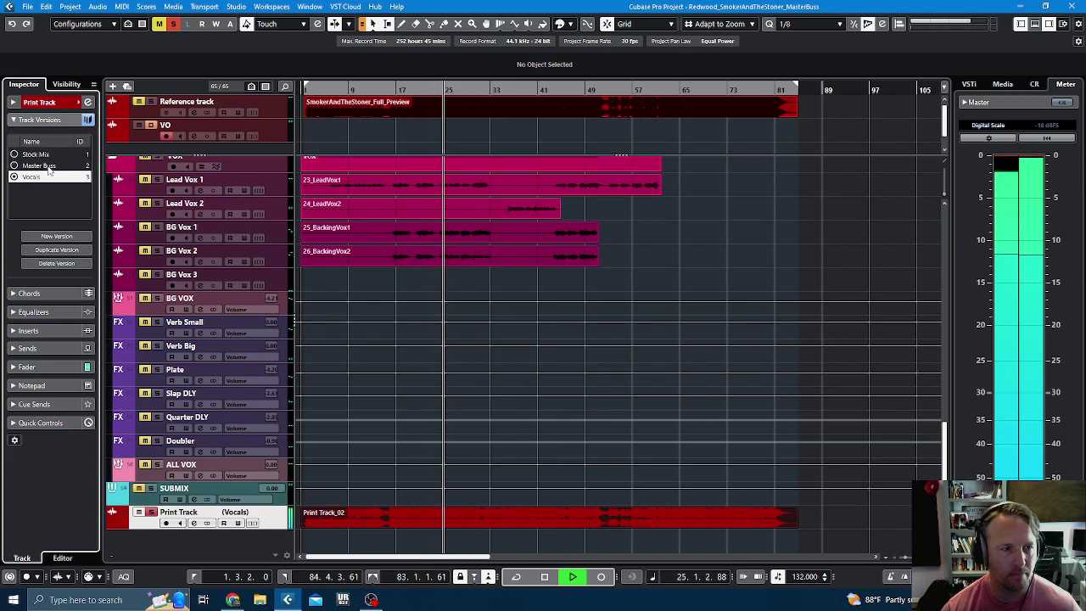
{"action": "left_click", "coordinate": [48, 166]}
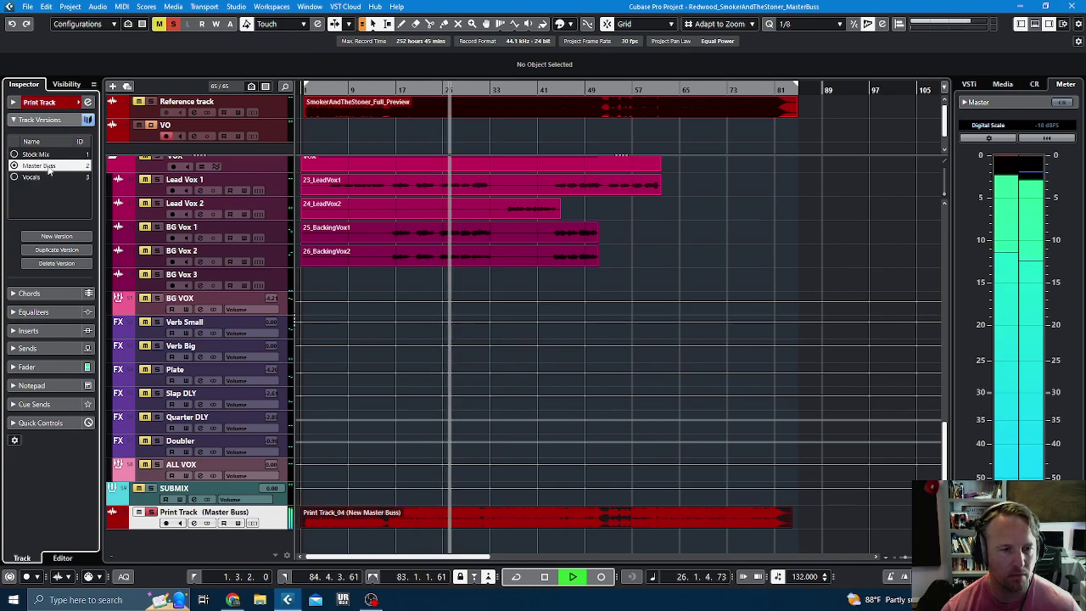
{"action": "left_click", "coordinate": [48, 156]}
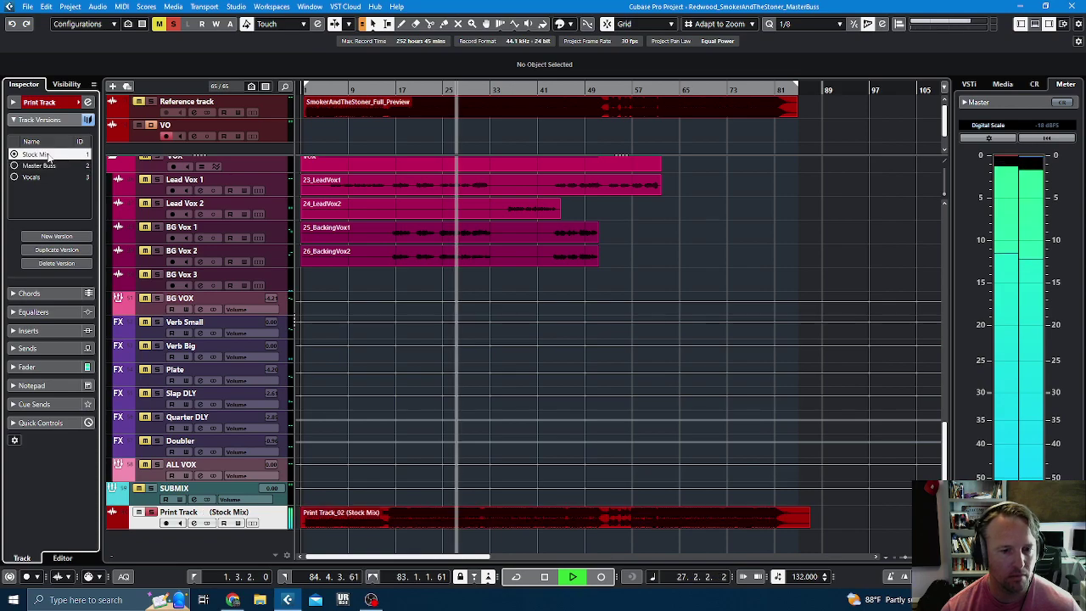
{"action": "left_click", "coordinate": [46, 167]}
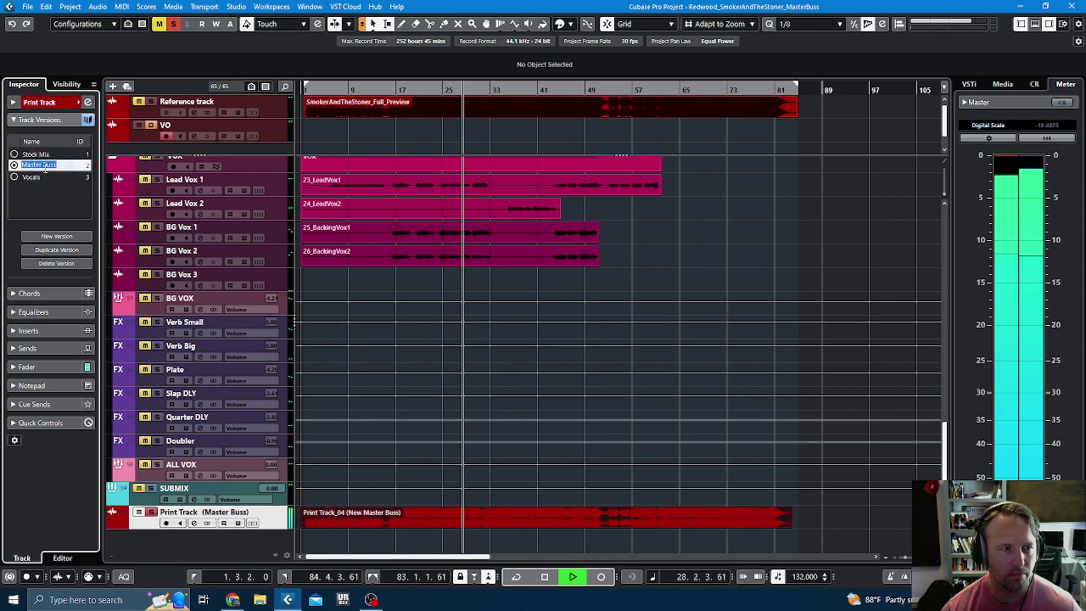
{"action": "left_click", "coordinate": [62, 177]}
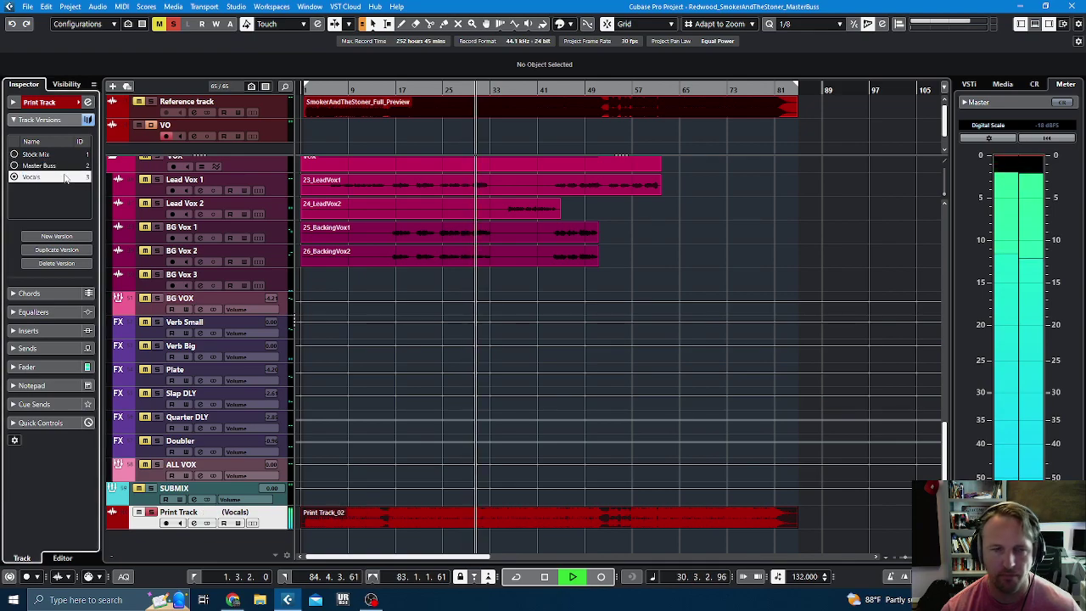
{"action": "left_click", "coordinate": [65, 167]}
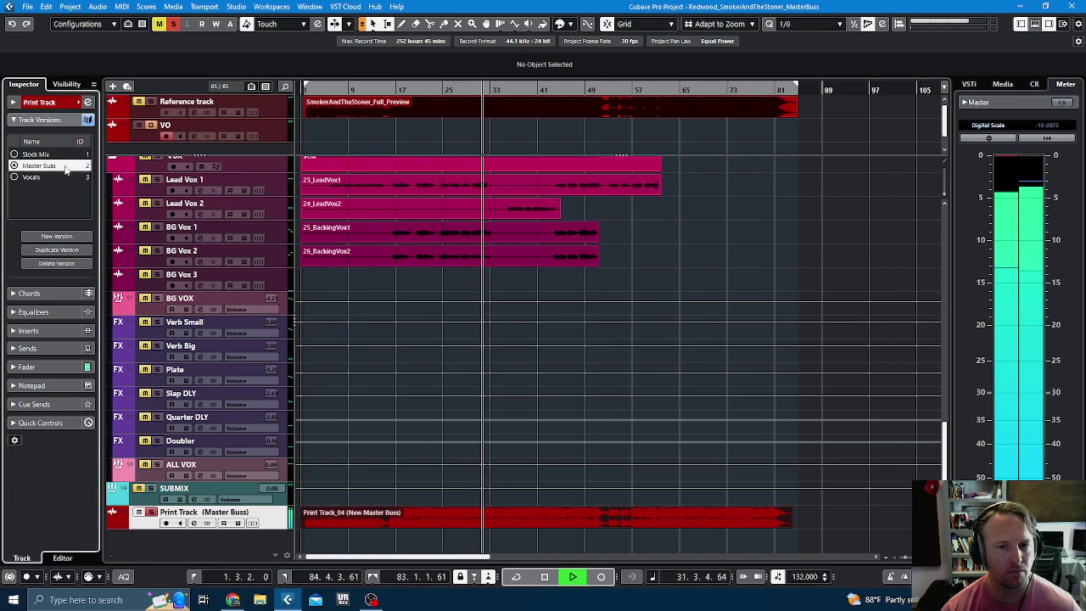
{"action": "left_click", "coordinate": [59, 154]}
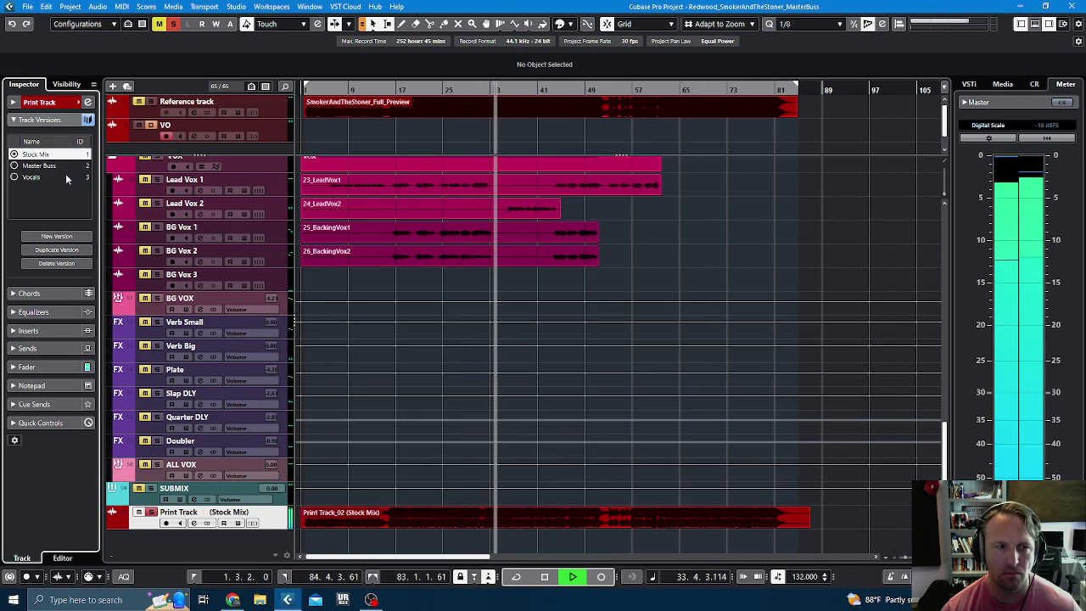
{"action": "left_click", "coordinate": [66, 176]}
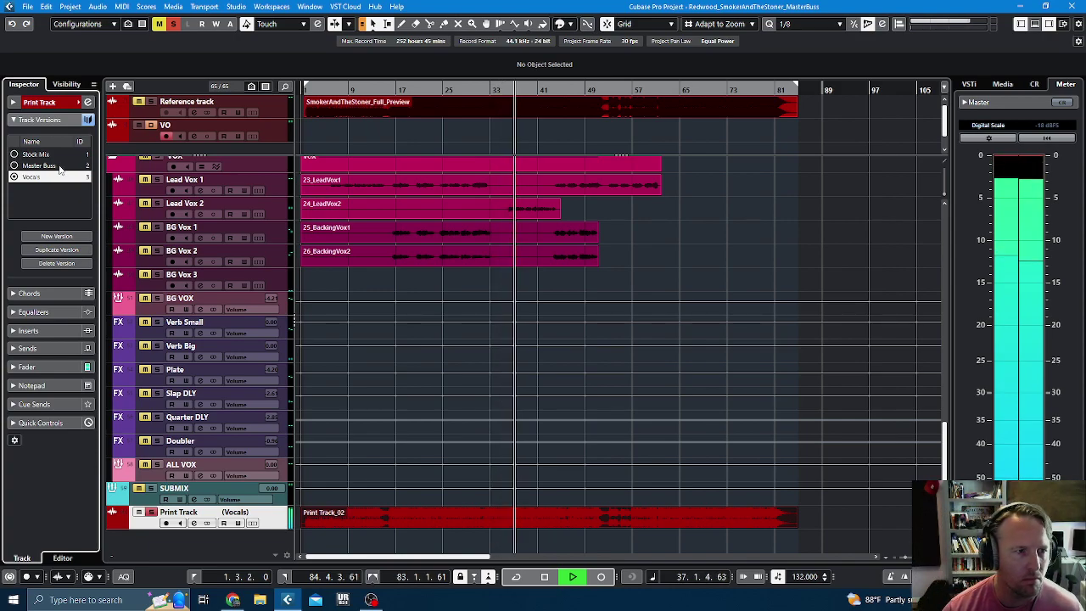
{"action": "left_click", "coordinate": [60, 166]}
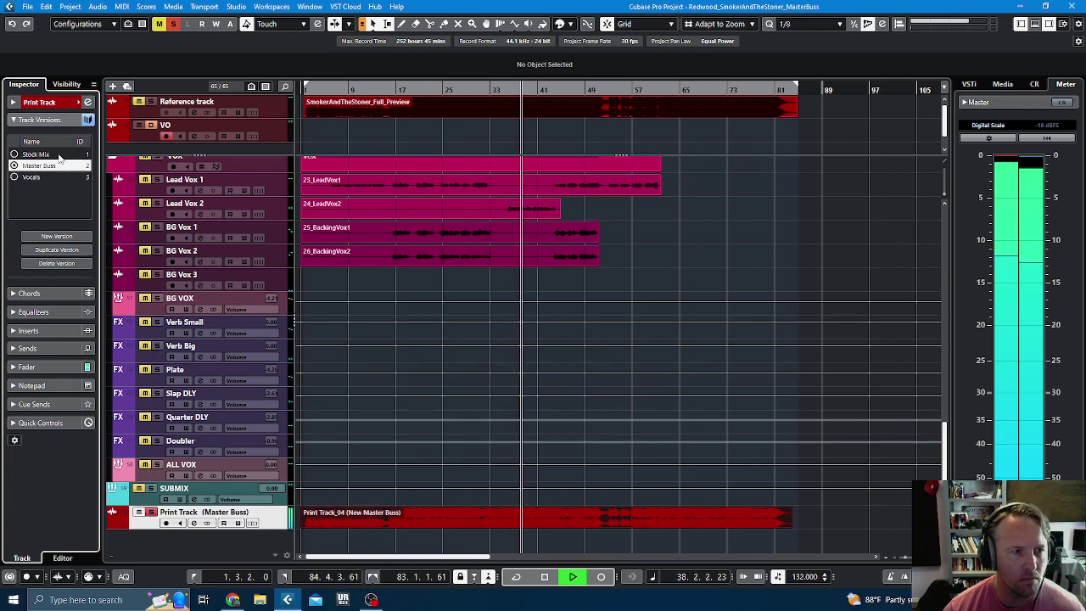
{"action": "left_click", "coordinate": [59, 156]}
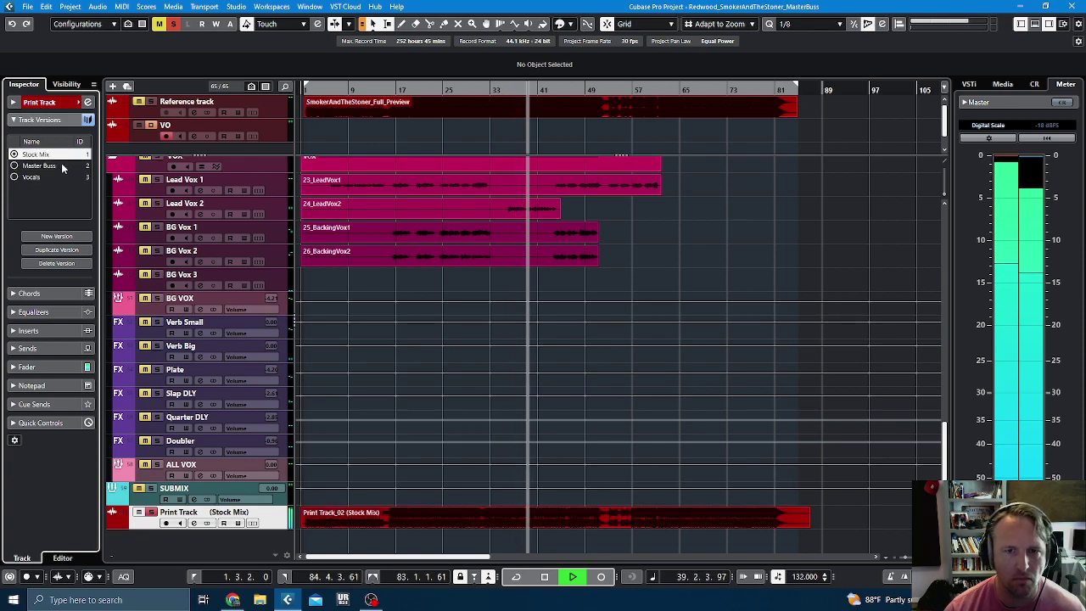
{"action": "left_click", "coordinate": [60, 176]}
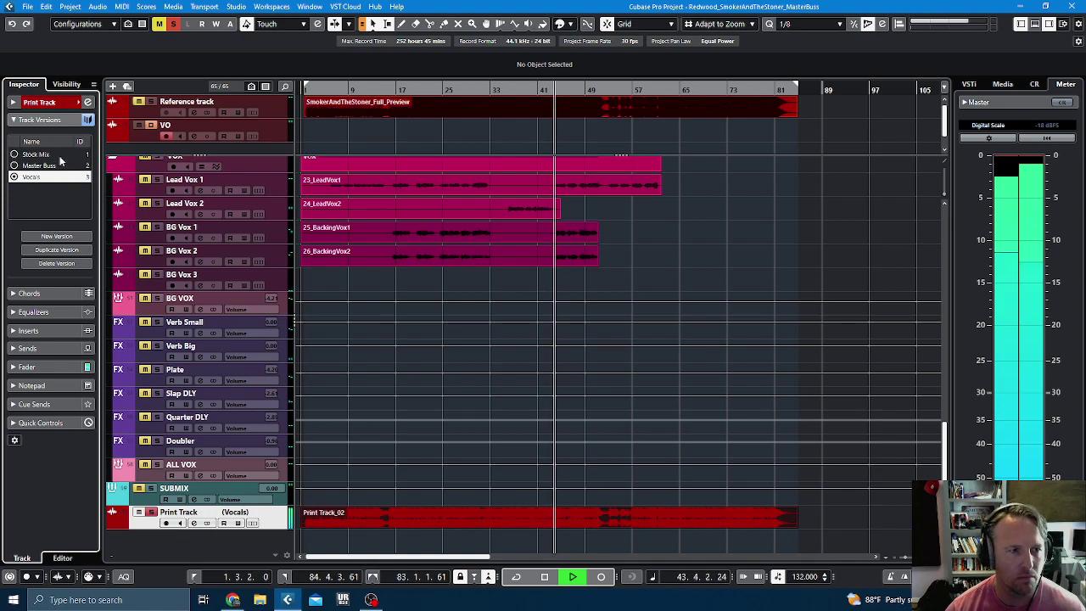
{"action": "left_click", "coordinate": [59, 156]}
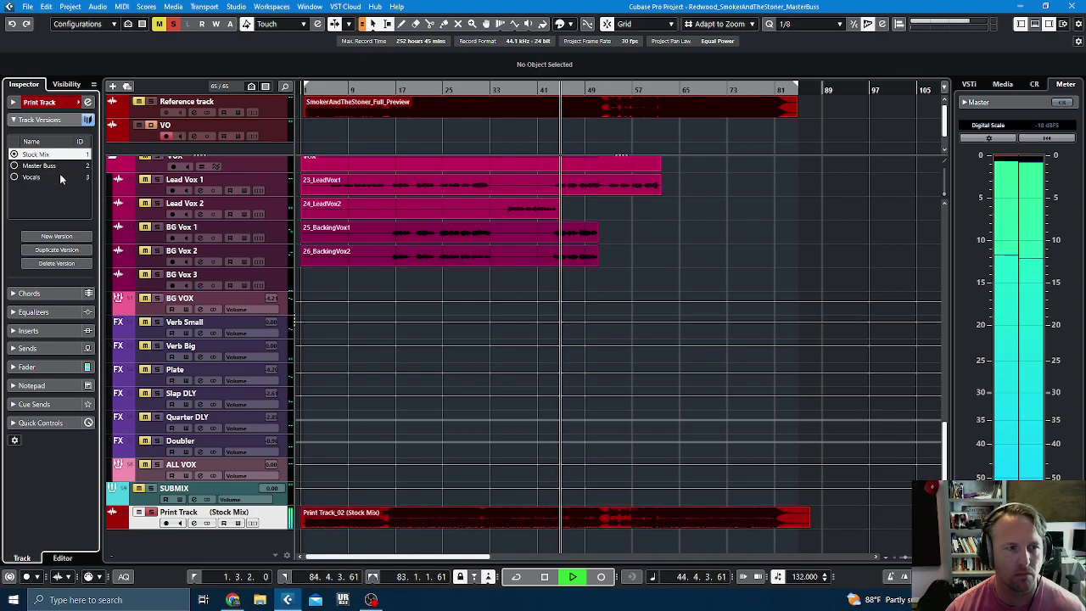
{"action": "left_click", "coordinate": [59, 177]}
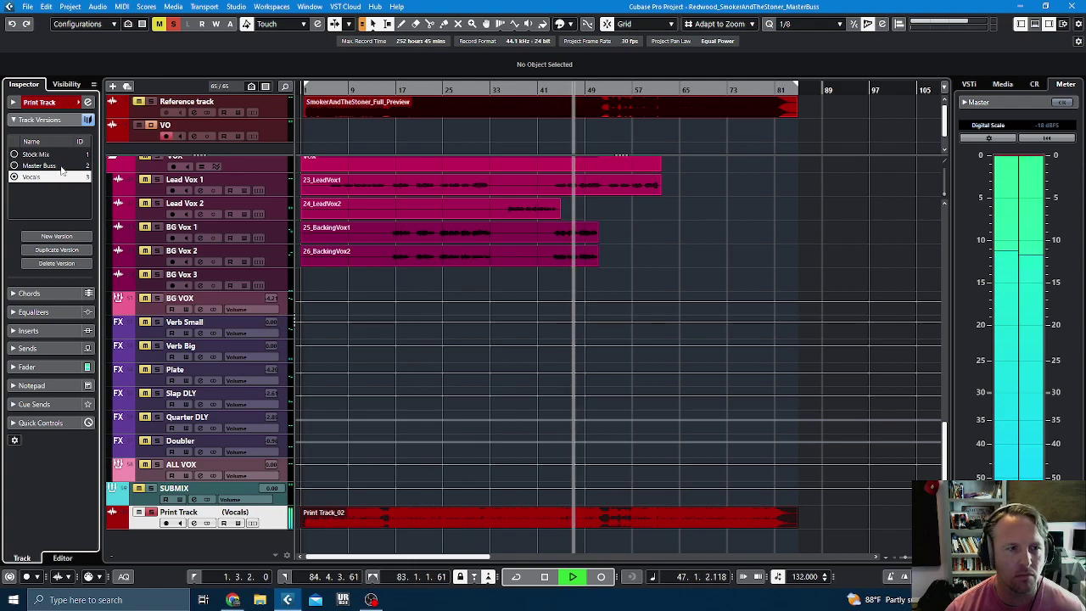
{"action": "left_click", "coordinate": [61, 166]}
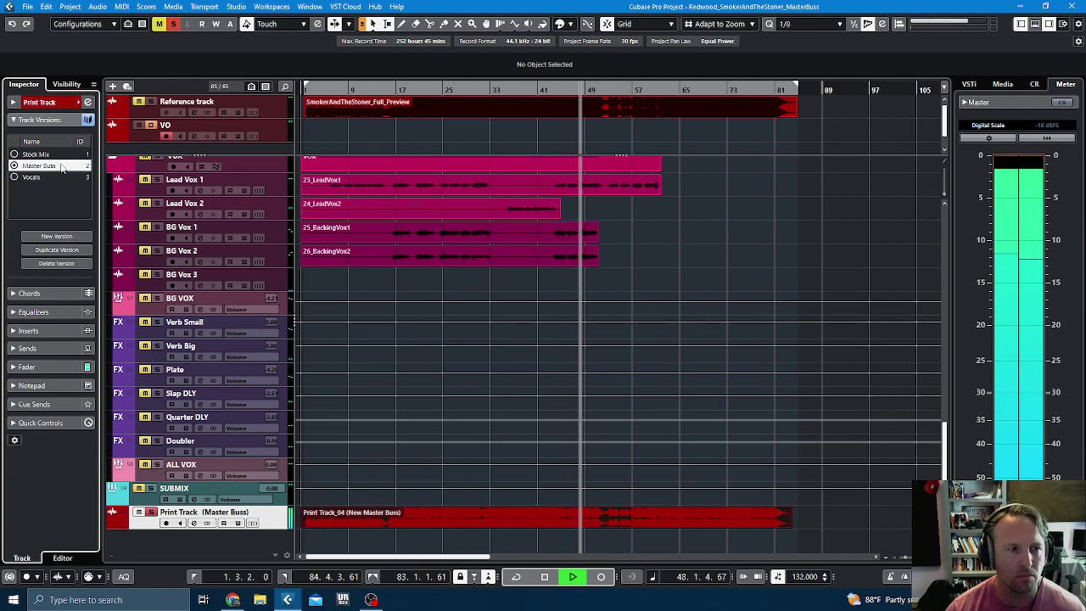
{"action": "left_click", "coordinate": [63, 176]}
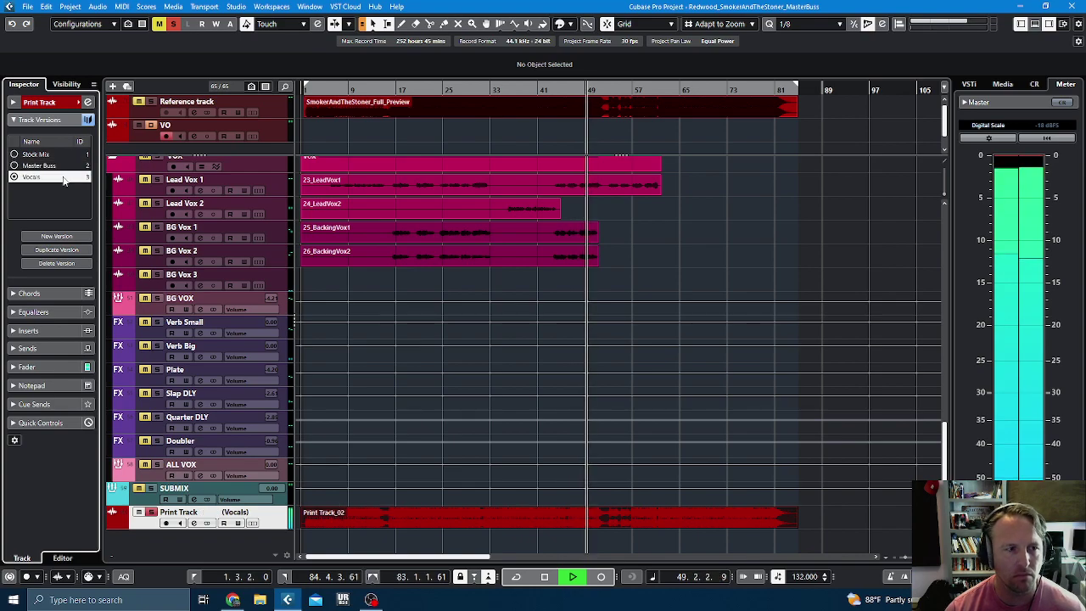
{"action": "left_click", "coordinate": [59, 155]}
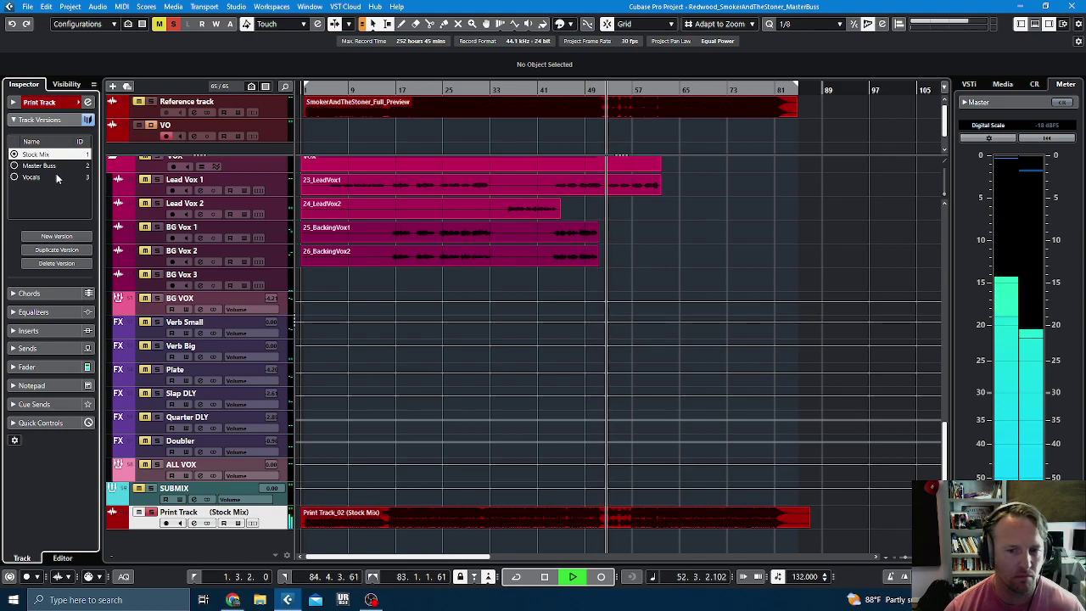
{"action": "left_click", "coordinate": [57, 176]}
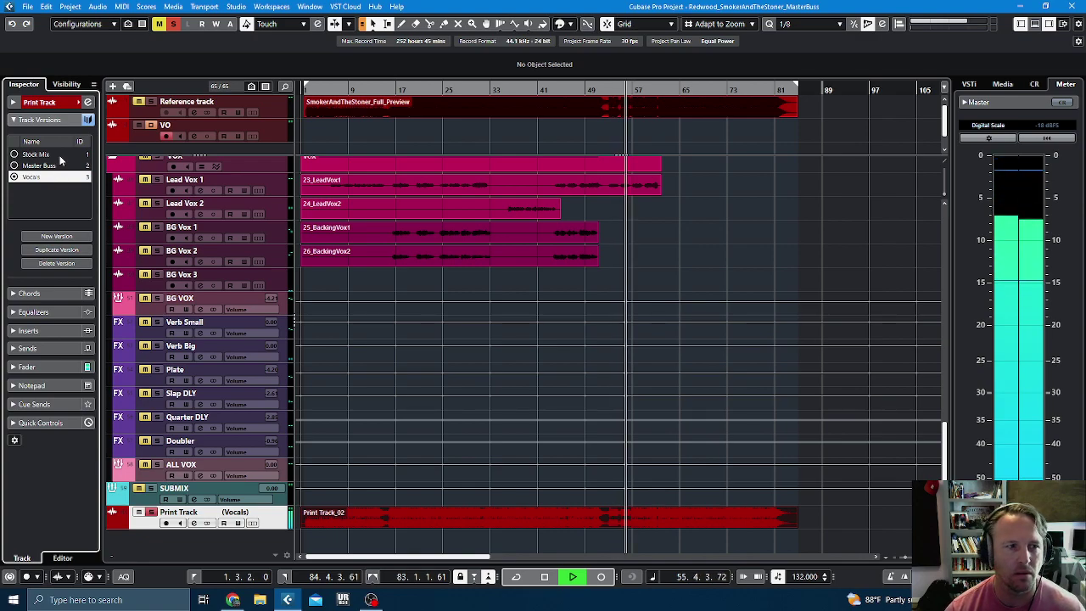
{"action": "left_click", "coordinate": [59, 156]}
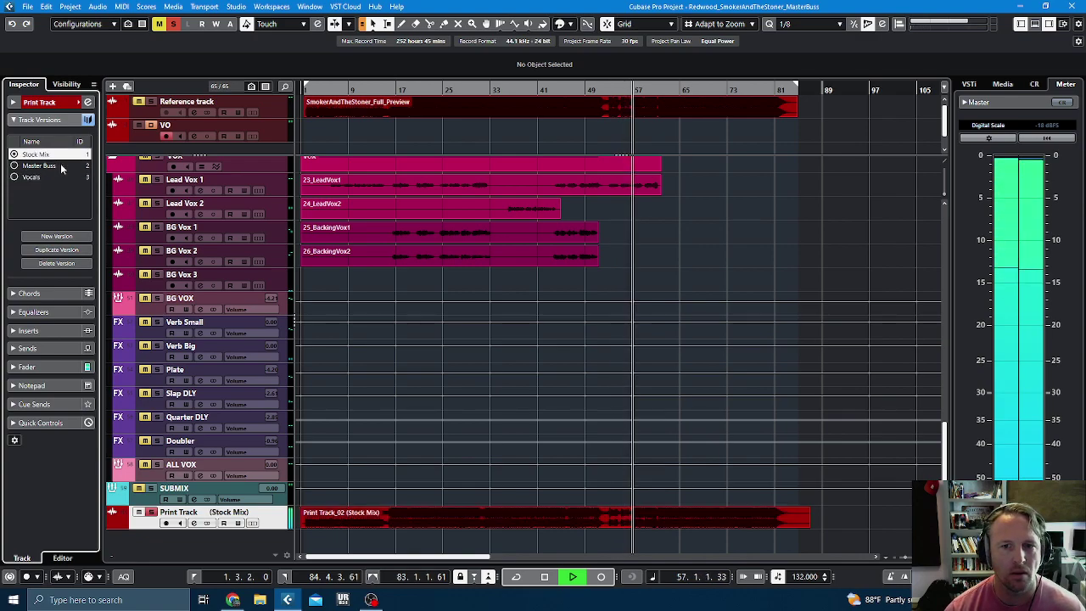
{"action": "left_click", "coordinate": [60, 167]}
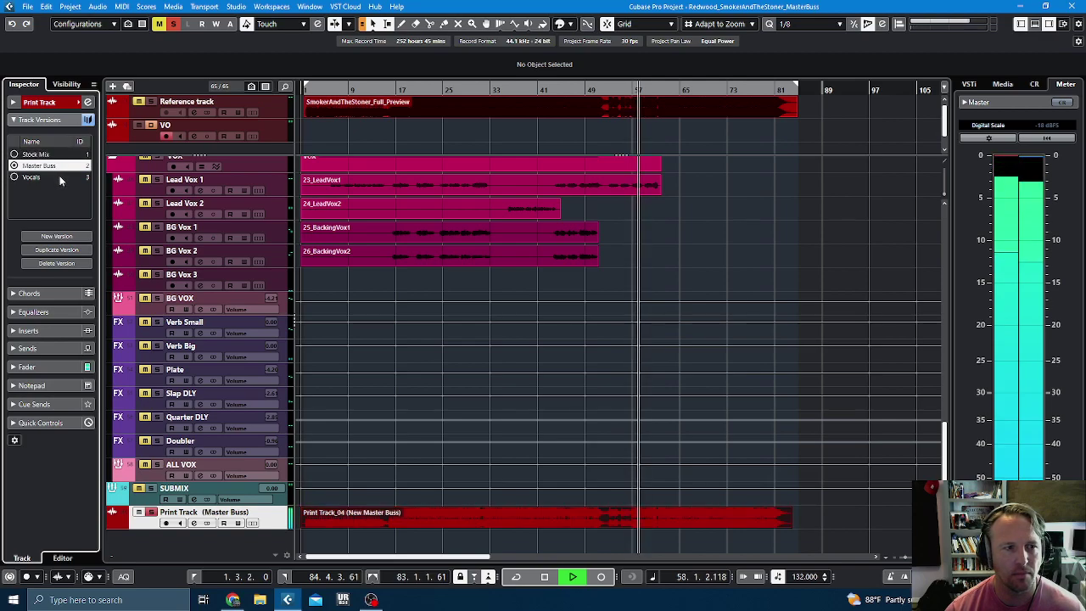
{"action": "left_click", "coordinate": [59, 177]}
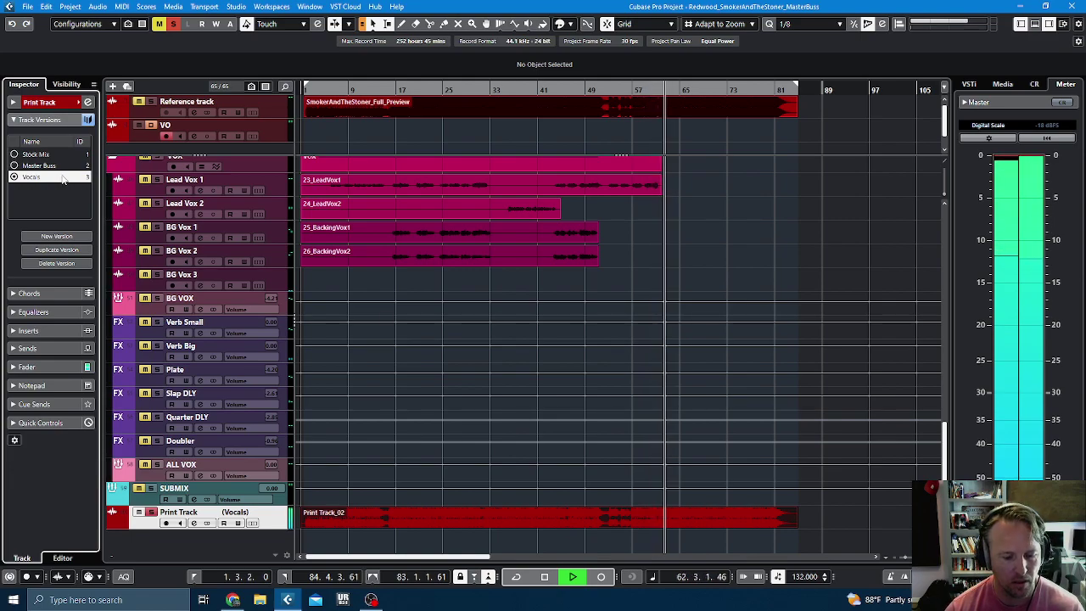
{"action": "key", "text": "space"}
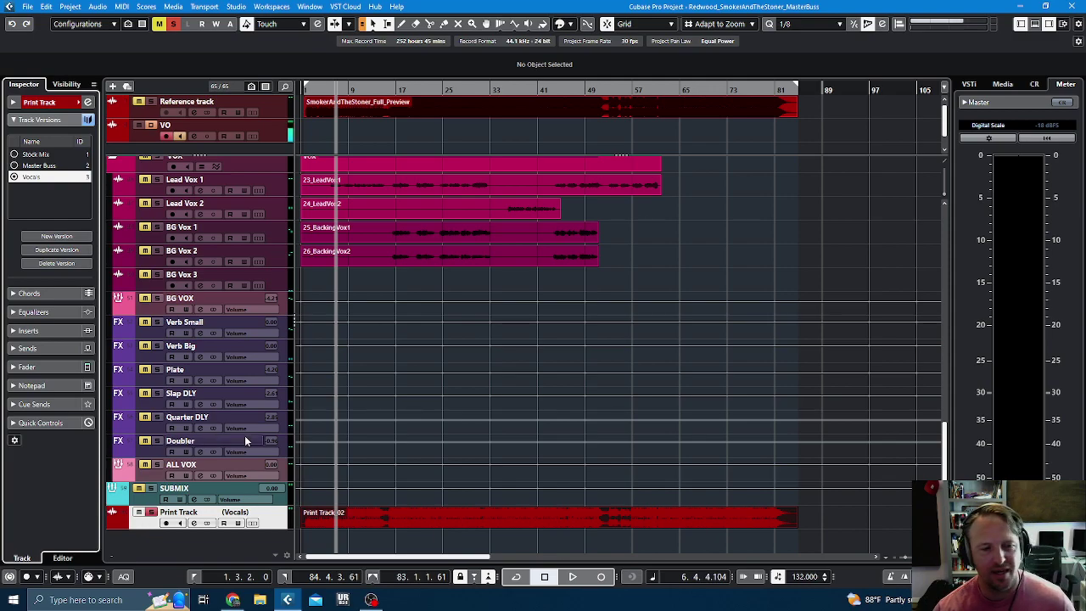
- Select the Verb Small track, return to the Print Track, and switch its version to Stock Mix and back to Vocals
{"action": "left_click", "coordinate": [282, 329]}
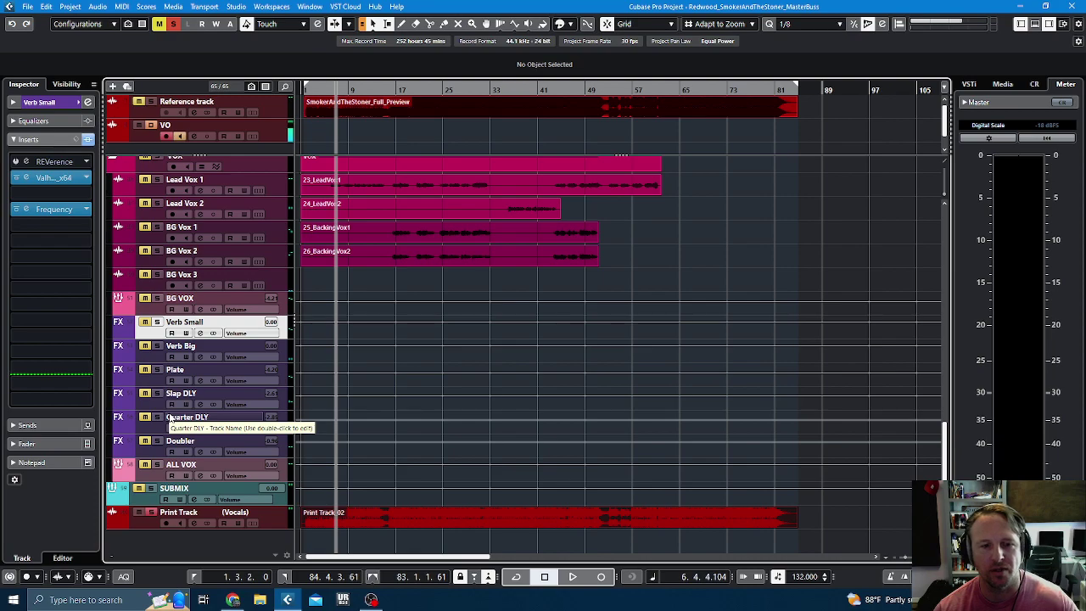
{"action": "left_click", "coordinate": [147, 519]}
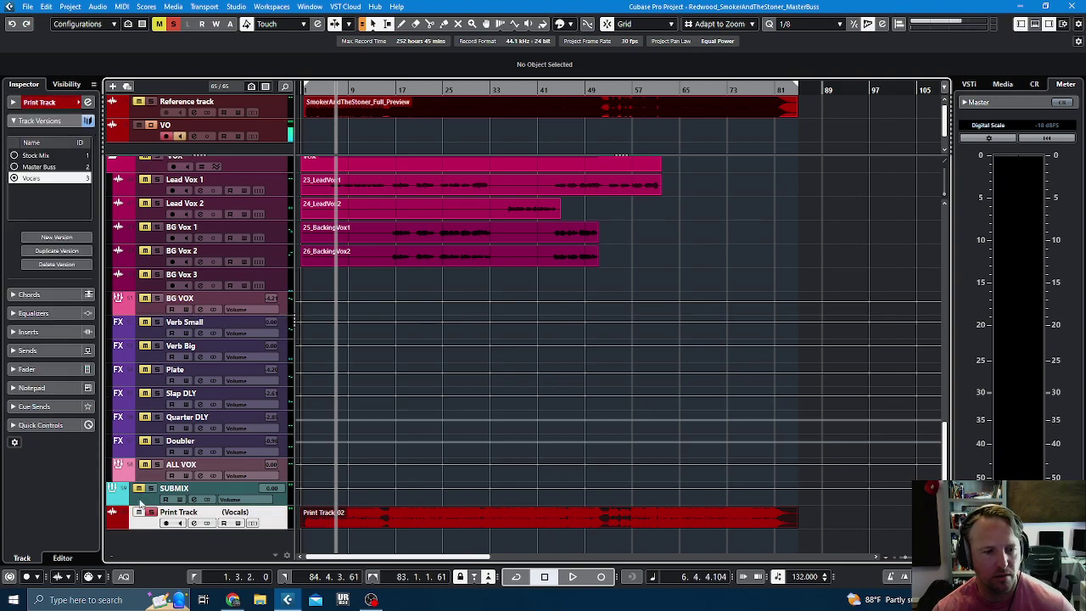
{"action": "left_click", "coordinate": [44, 156]}
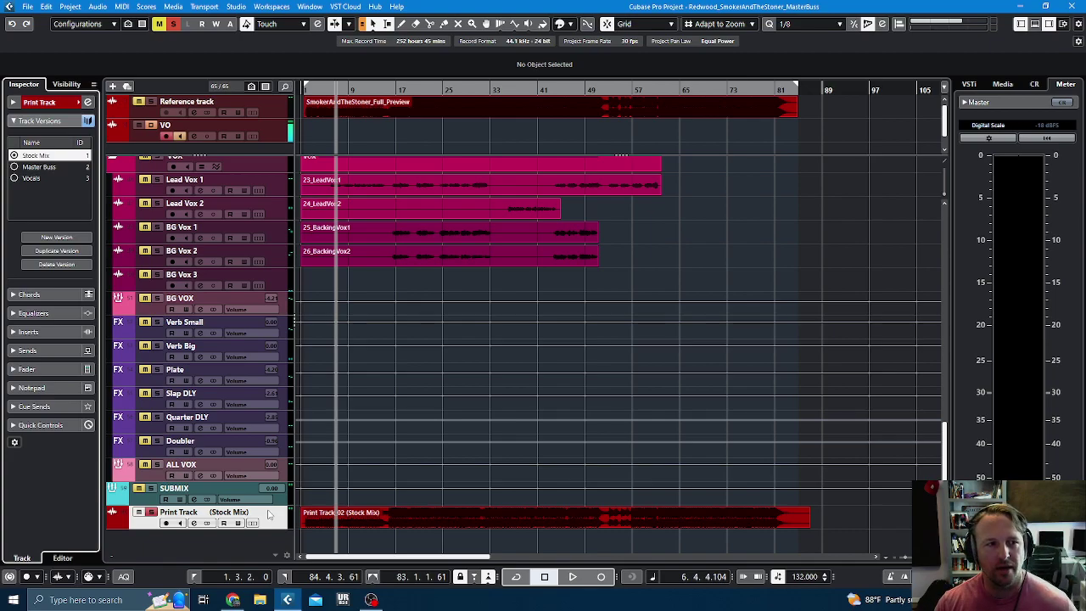
{"action": "left_click", "coordinate": [30, 178]}
- Look over the guitar, bass and drum tracks in the arrangement, then return to the vocal tracks and Print Track
{"action": "scroll", "coordinate": [650, 382], "scroll_direction": "up", "scroll_amount": 10}
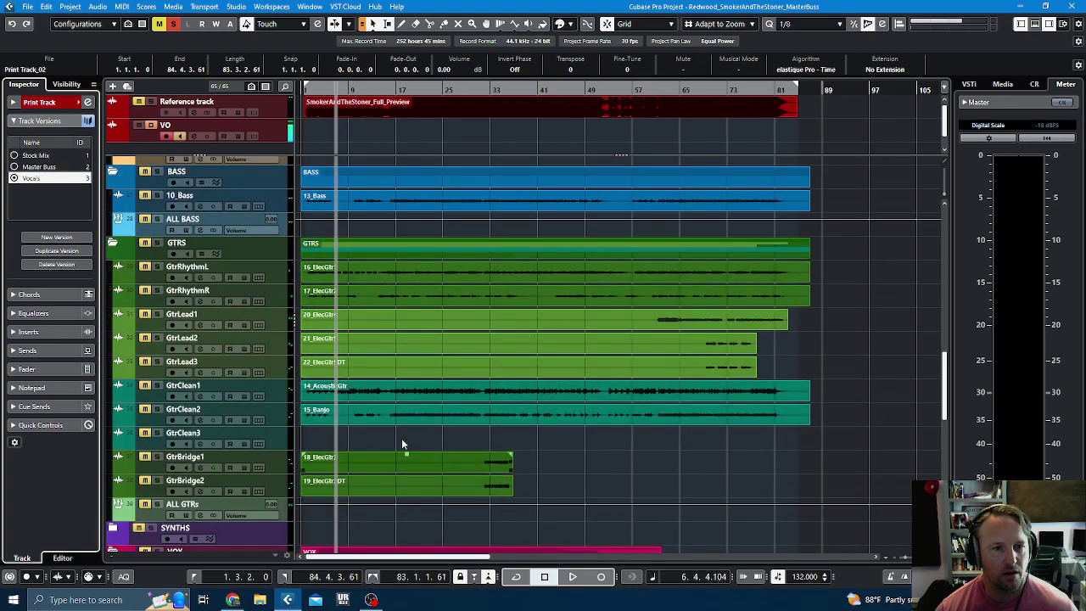
{"action": "scroll", "coordinate": [585, 299], "scroll_direction": "up", "scroll_amount": 4}
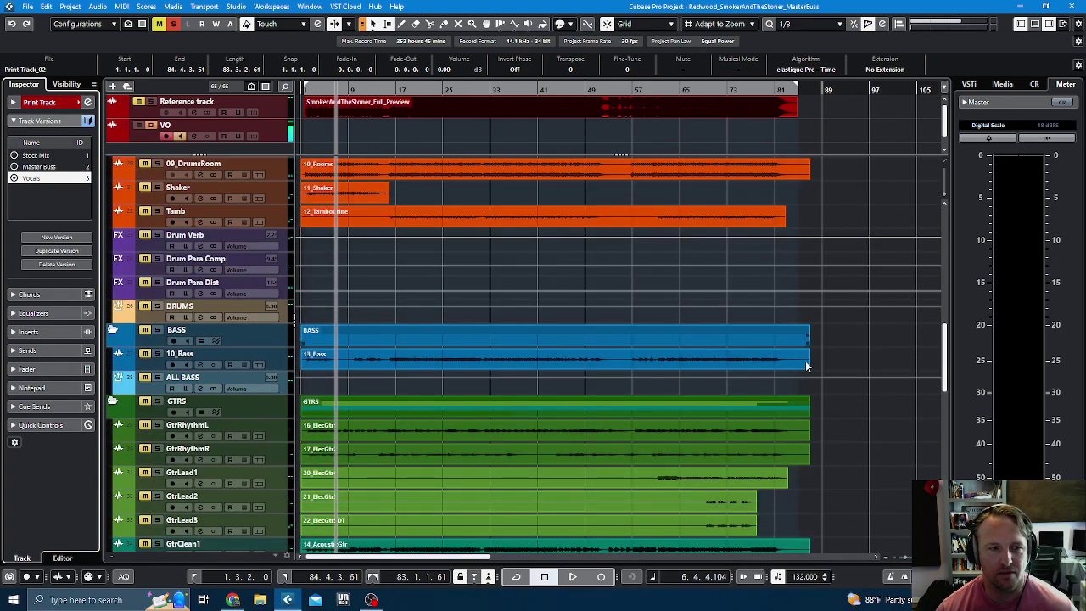
{"action": "scroll", "coordinate": [522, 439], "scroll_direction": "up", "scroll_amount": 5}
{"action": "scroll", "coordinate": [603, 269], "scroll_direction": "up", "scroll_amount": 8}
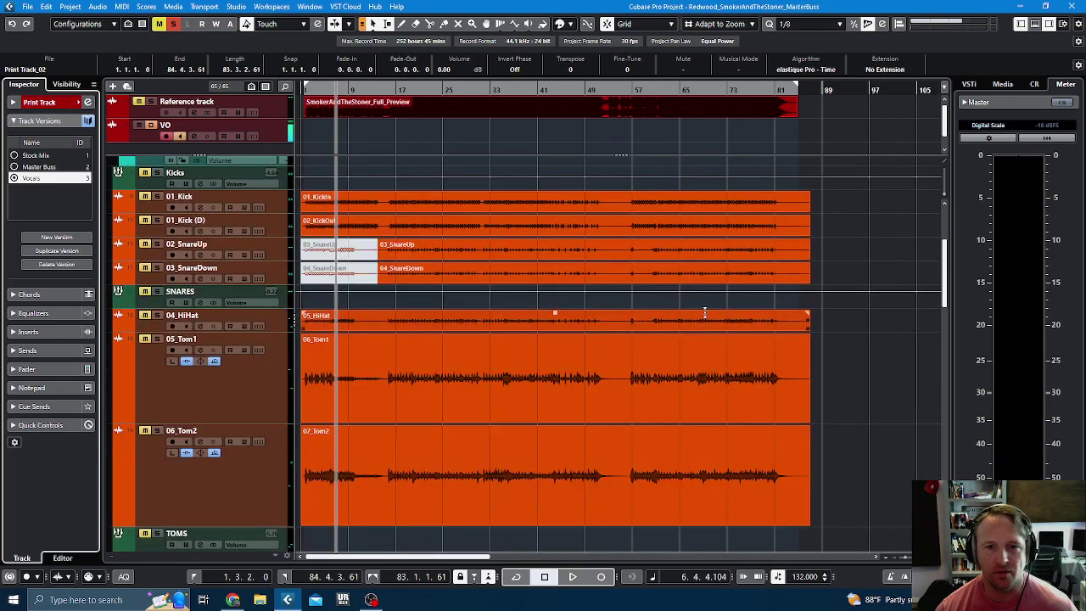
{"action": "scroll", "coordinate": [908, 327], "scroll_direction": "up", "scroll_amount": 1}
{"action": "scroll", "coordinate": [909, 327], "scroll_direction": "down", "scroll_amount": 15}
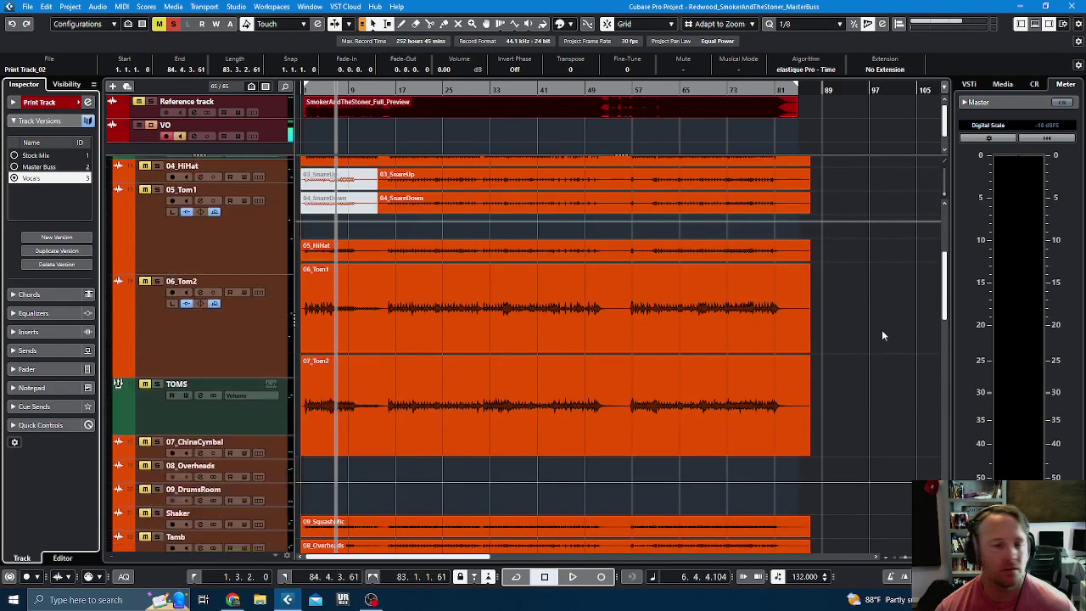
{"action": "scroll", "coordinate": [881, 328], "scroll_direction": "down", "scroll_amount": 6}
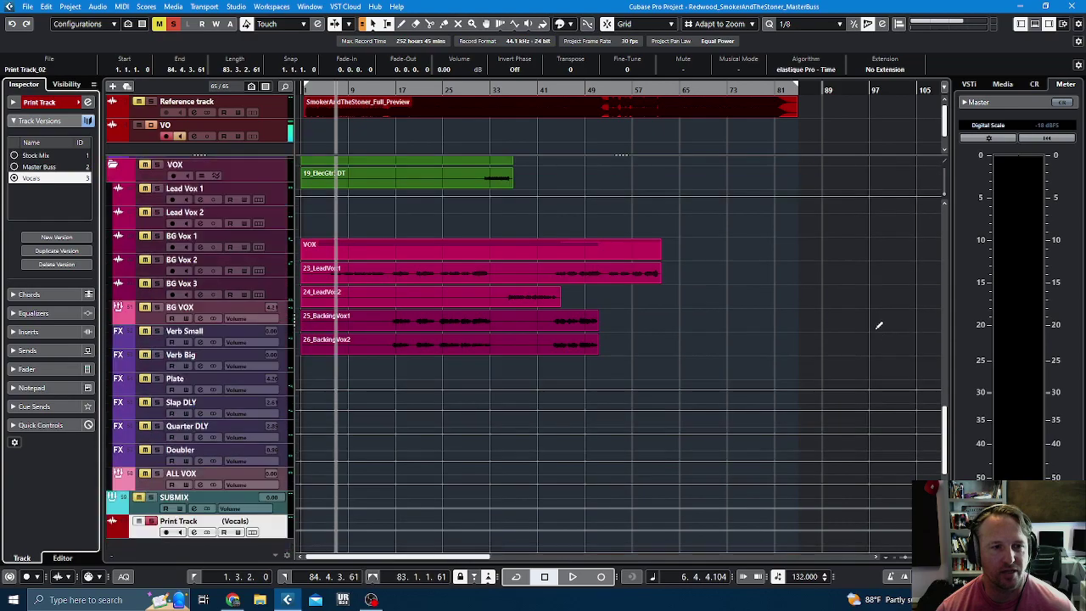